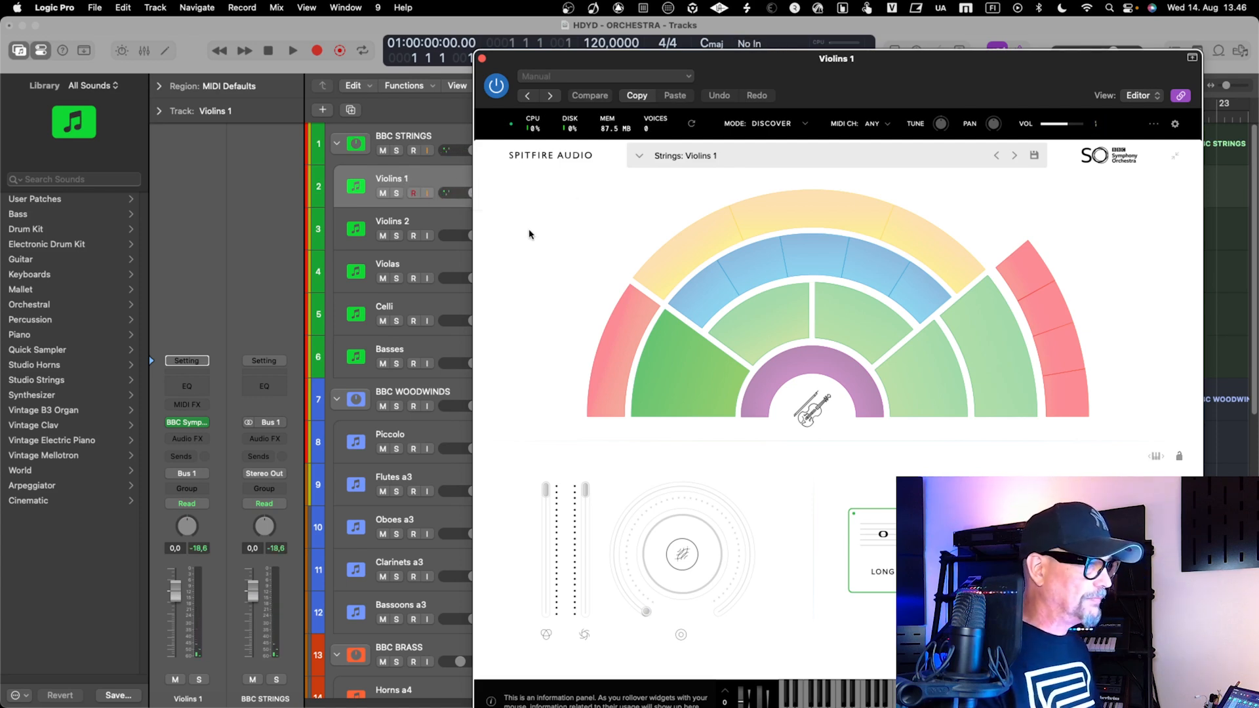
Look at the Violins 2 and Piccolo tracks in the BBC Symphony Orchestra plug-in and close its window
left_click(417, 223)
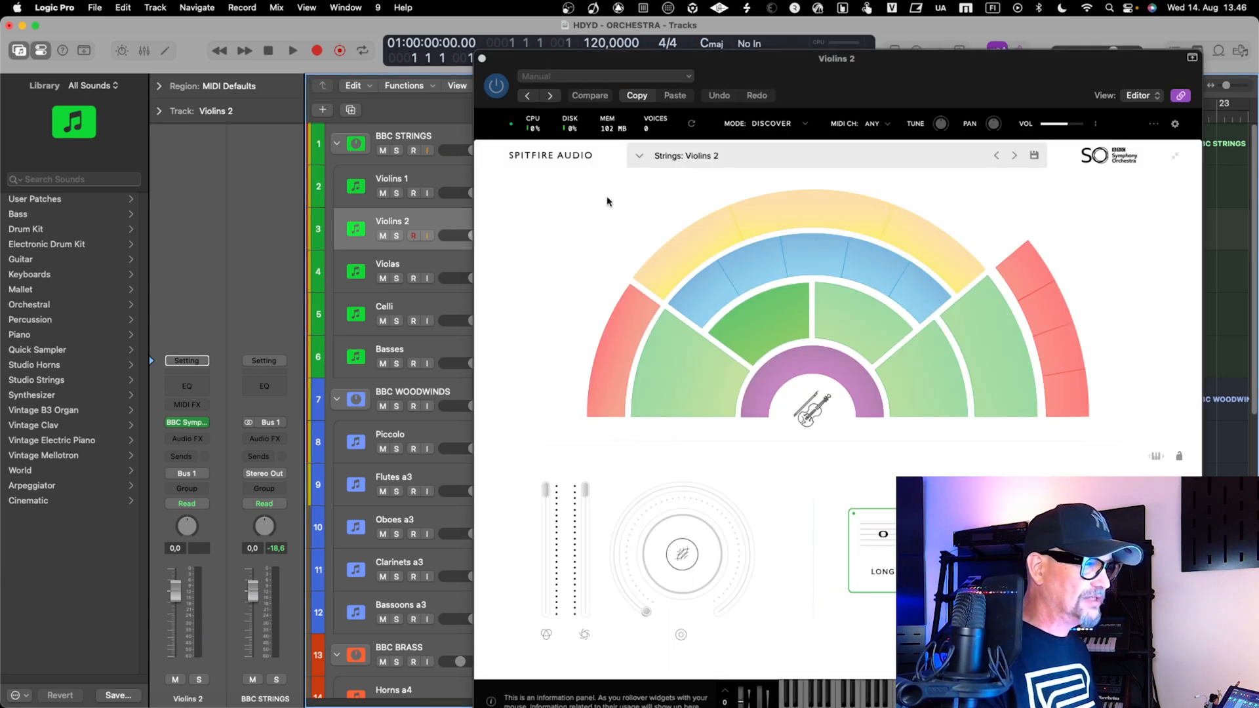
left_click(417, 435)
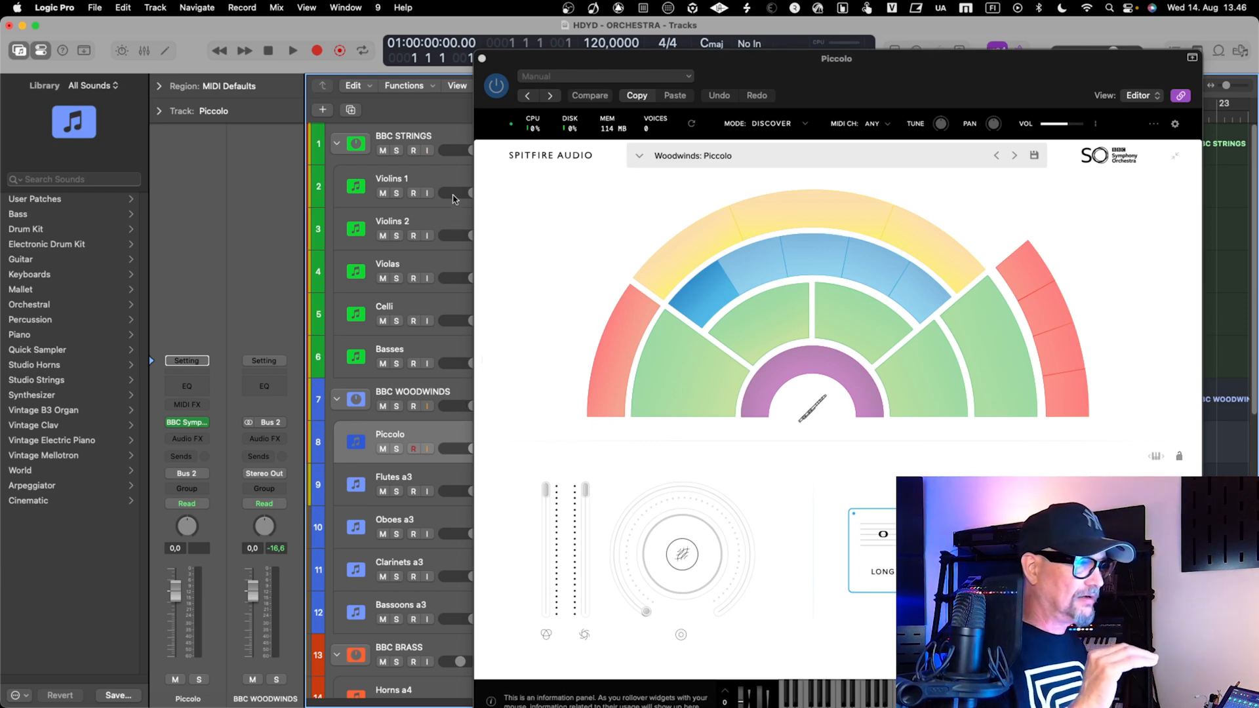
left_click_drag(549, 63, 555, 44)
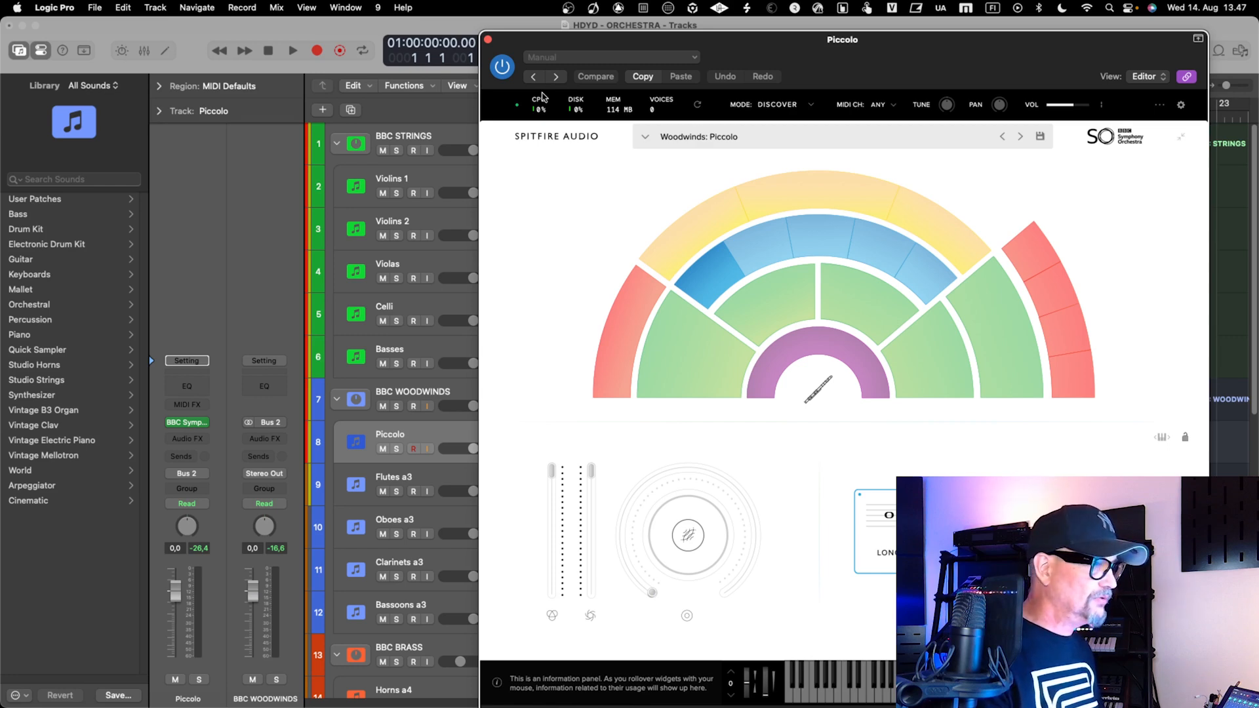
left_click_drag(569, 45, 565, 34)
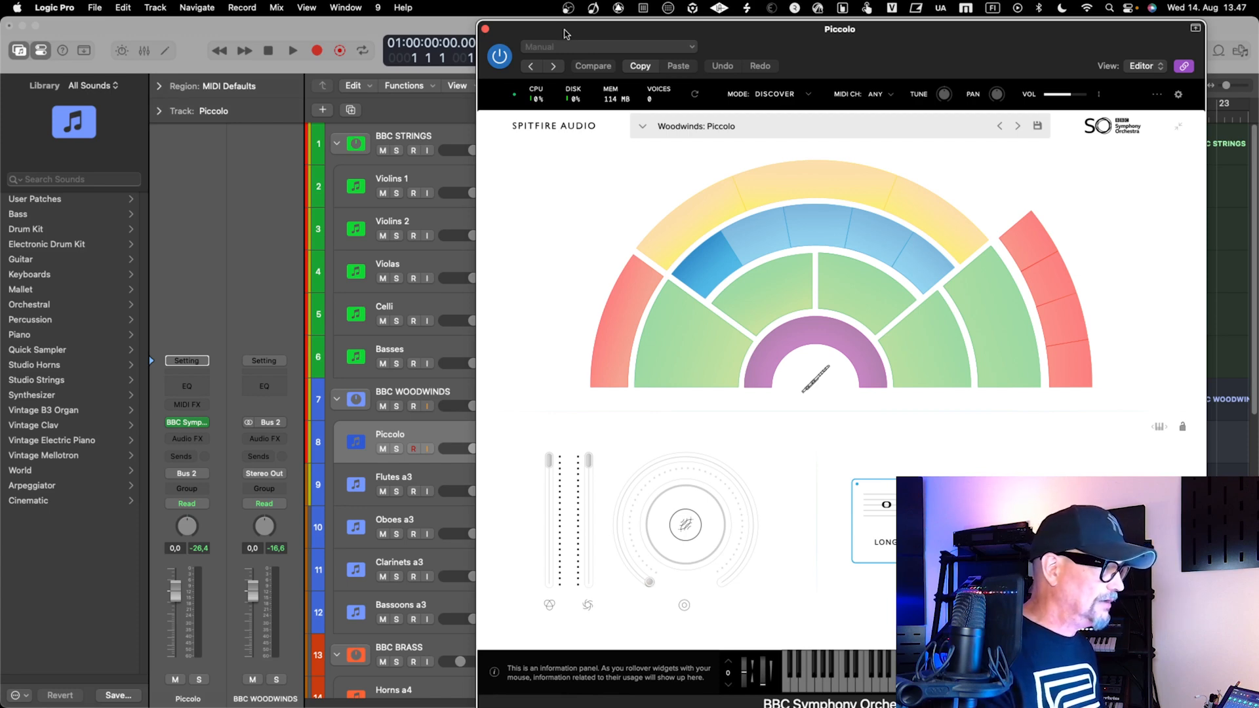
left_click(485, 29)
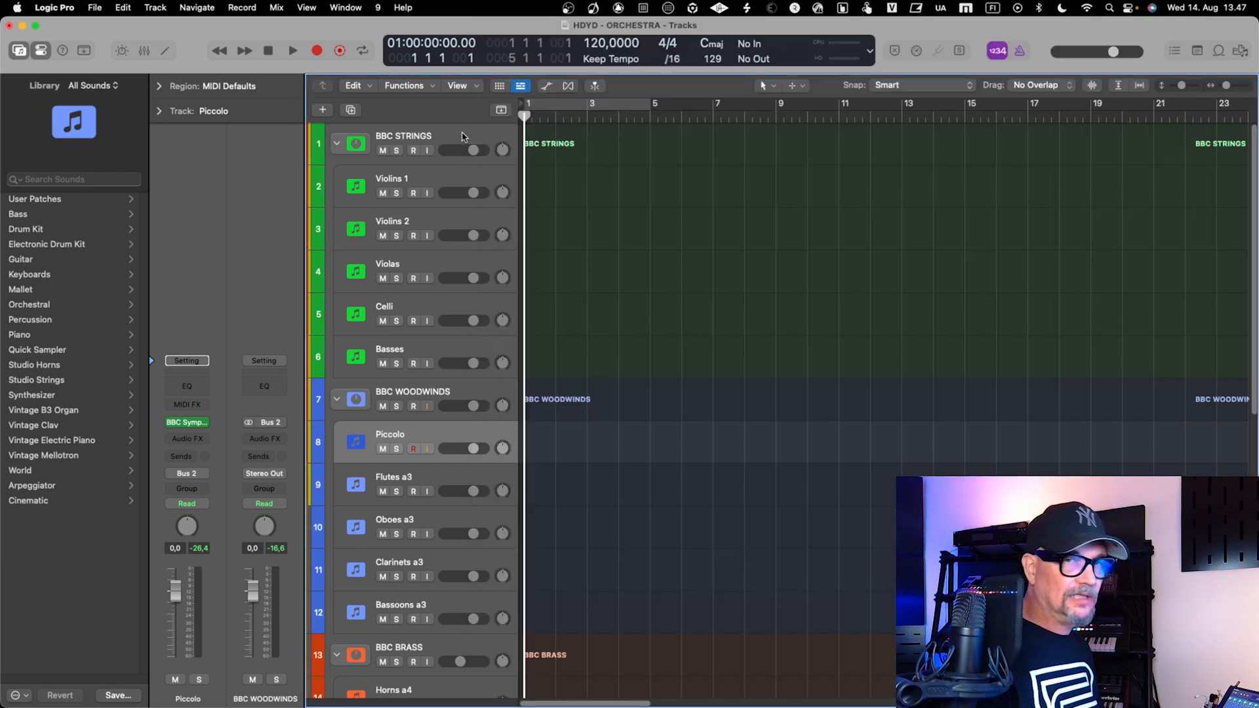
Add the On/Off control to the track headers, starting from the Violins 1 track
left_click(432, 181)
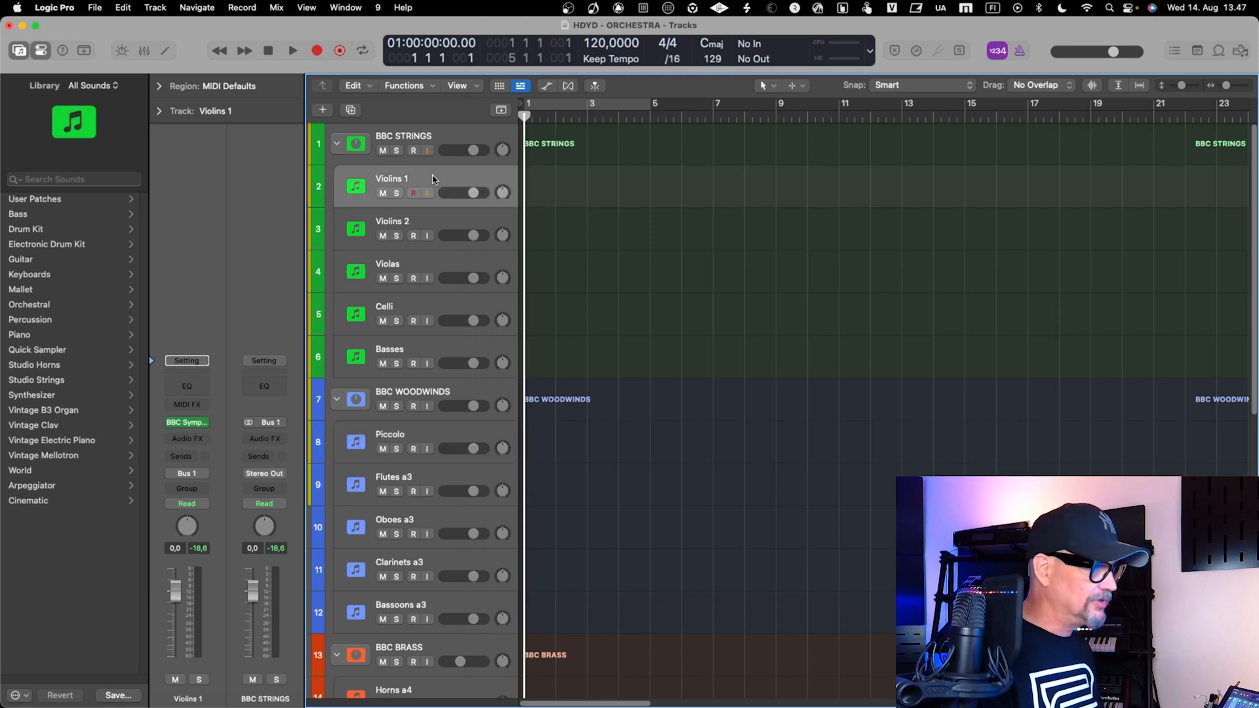
right_click(433, 179)
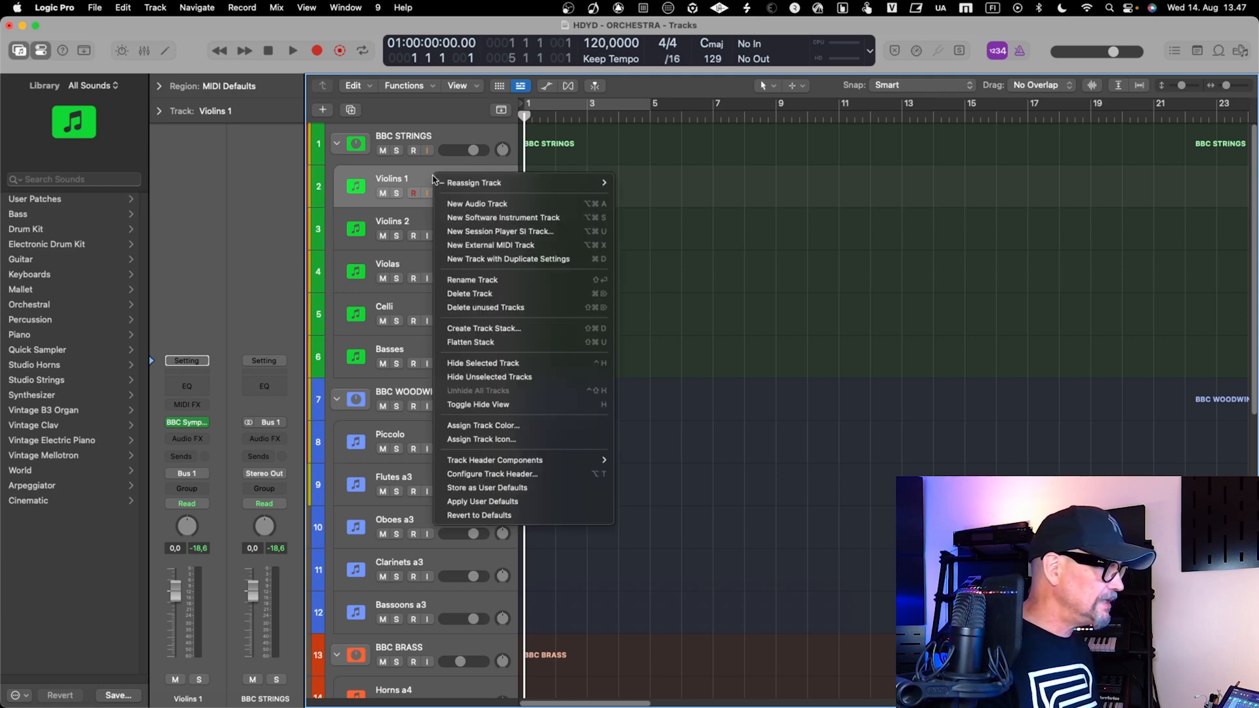
mouse_move(515, 459)
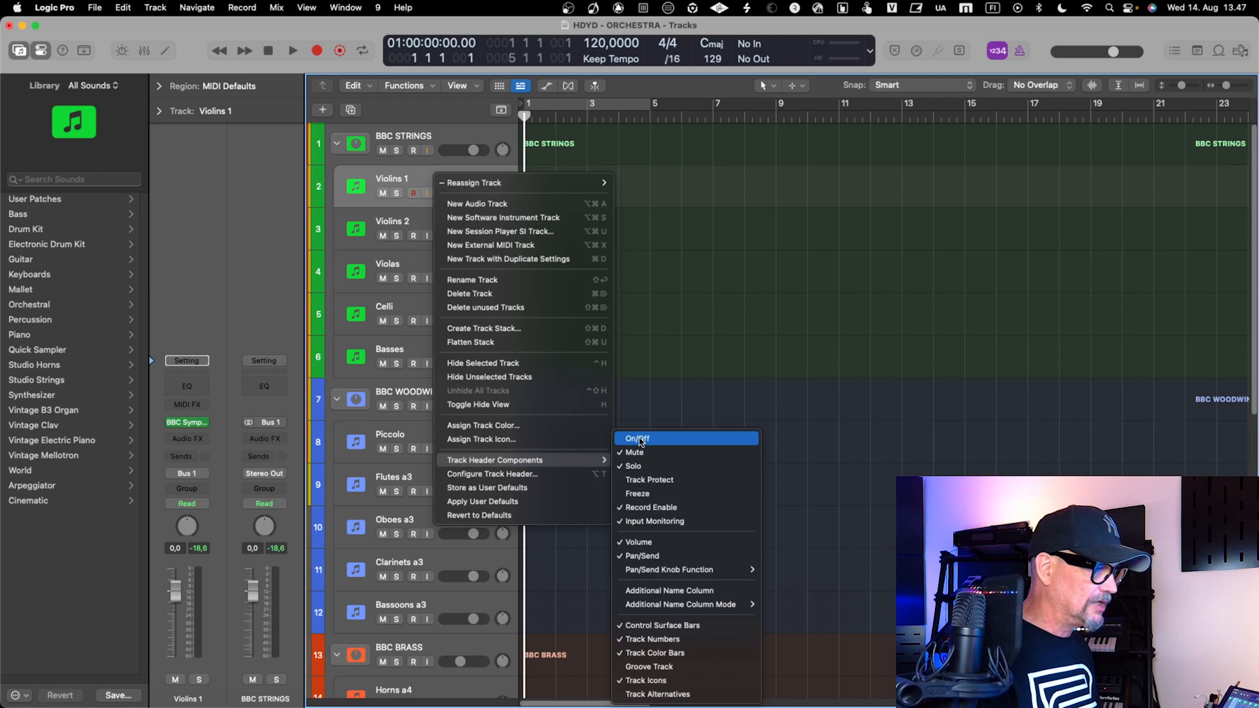
left_click(640, 441)
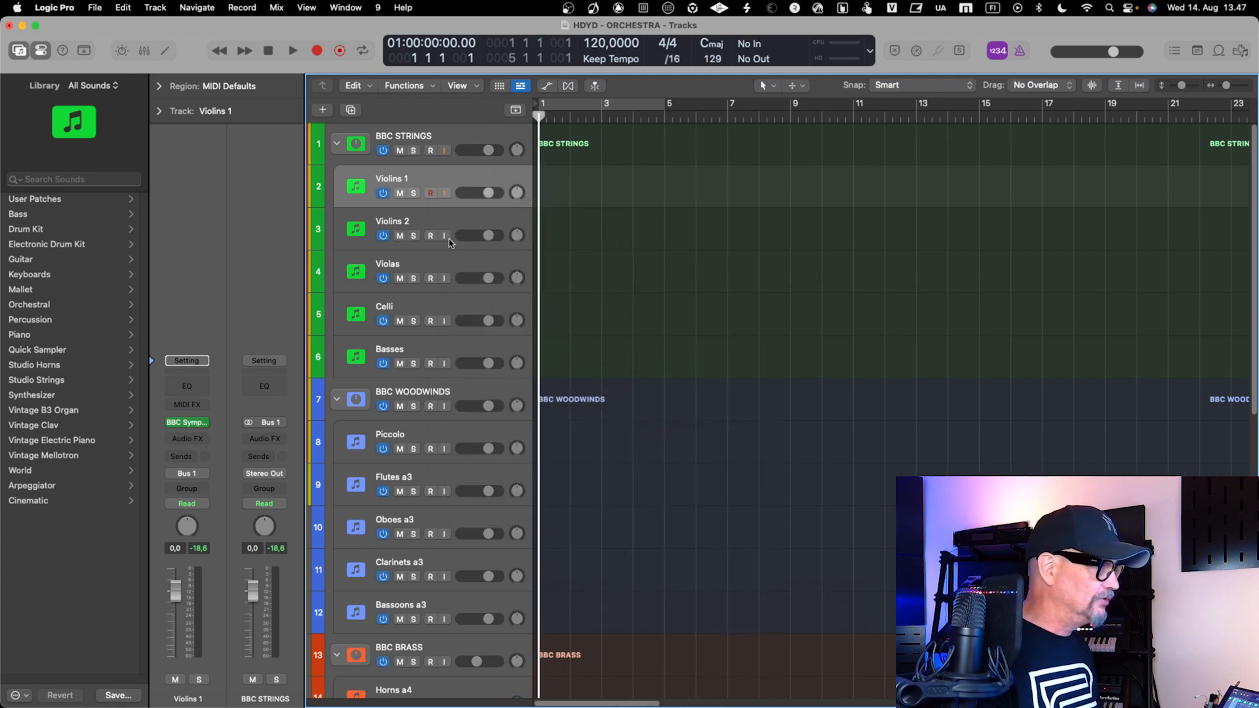
Try switching the BBC STRINGS stack and its individual tracks off and back on
left_click(384, 151)
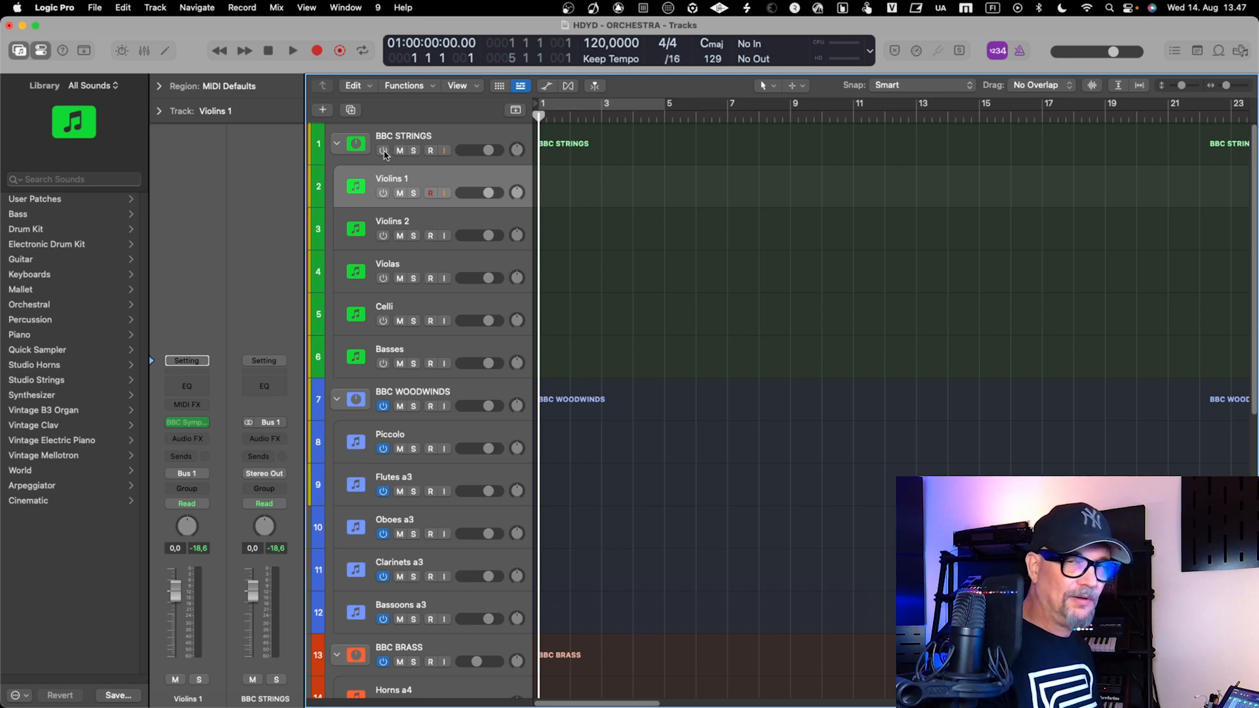
left_click(383, 151)
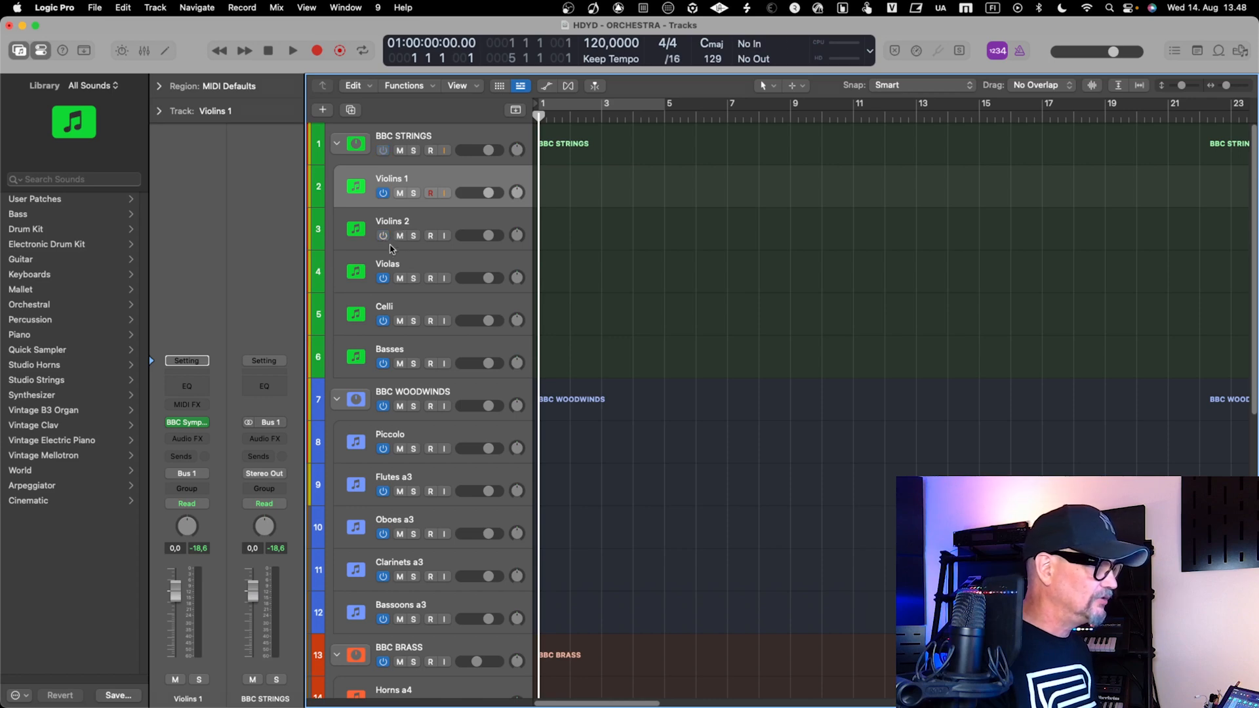
left_click(384, 321)
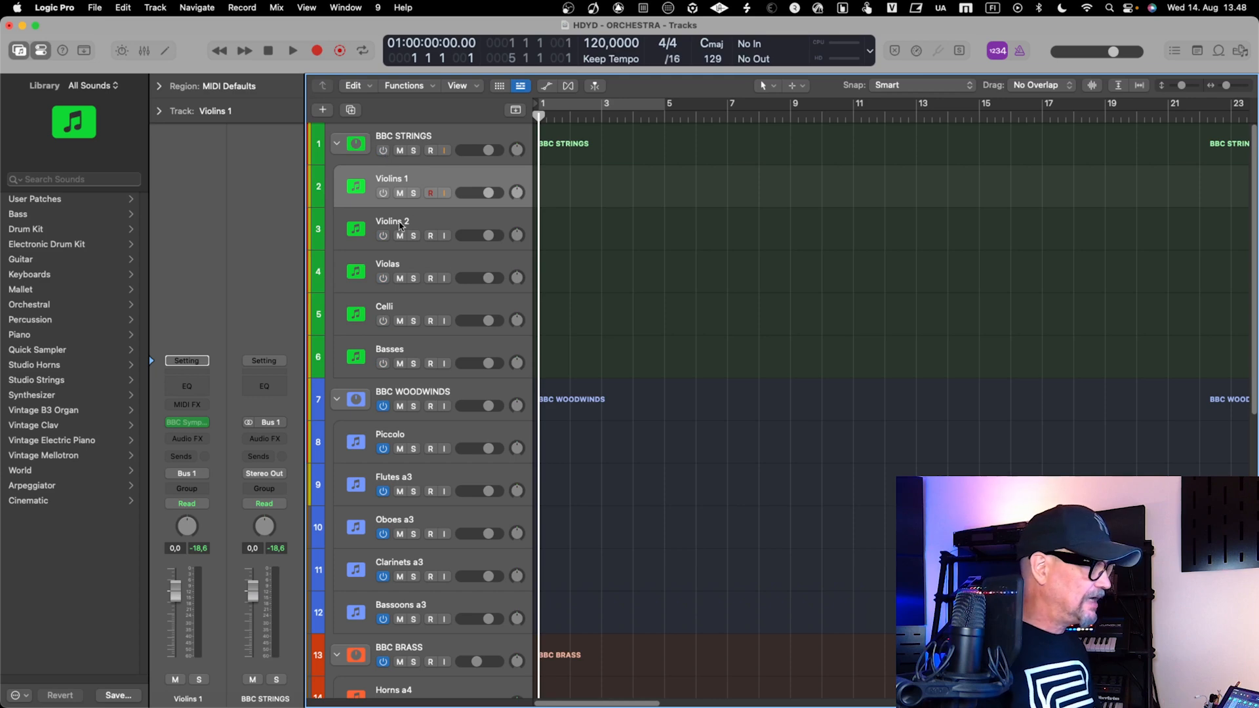
left_click(383, 279)
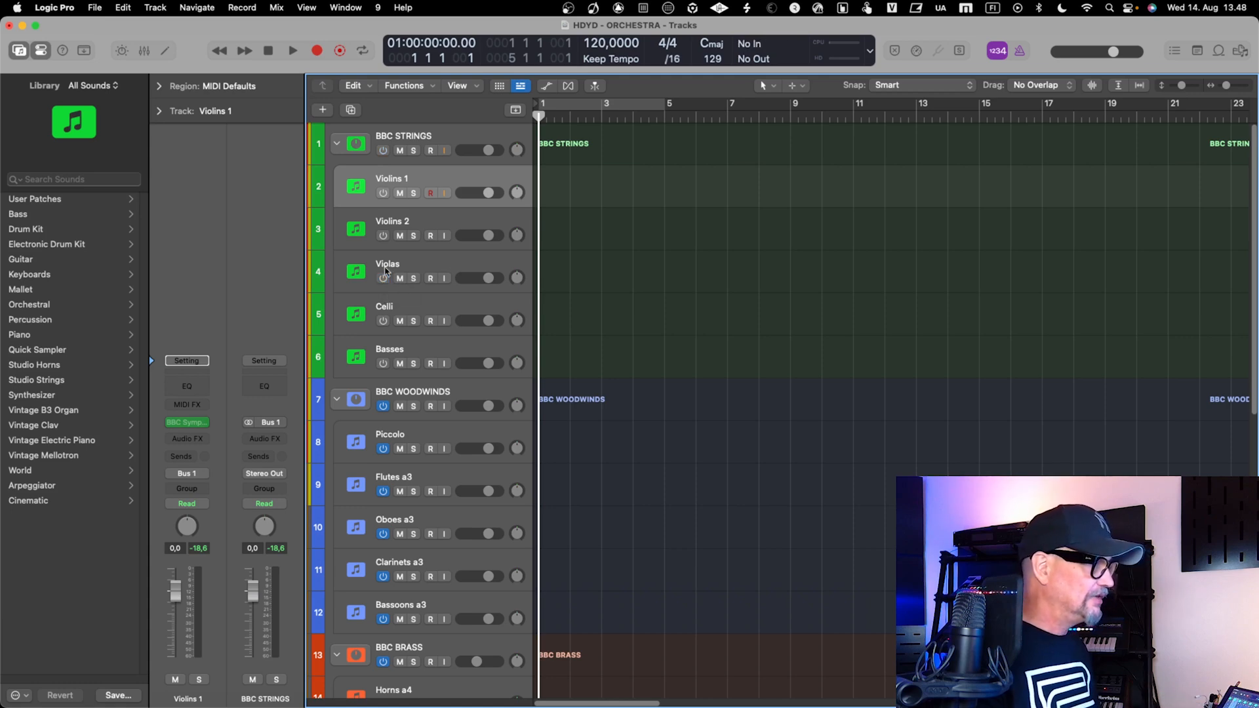
left_click(384, 150)
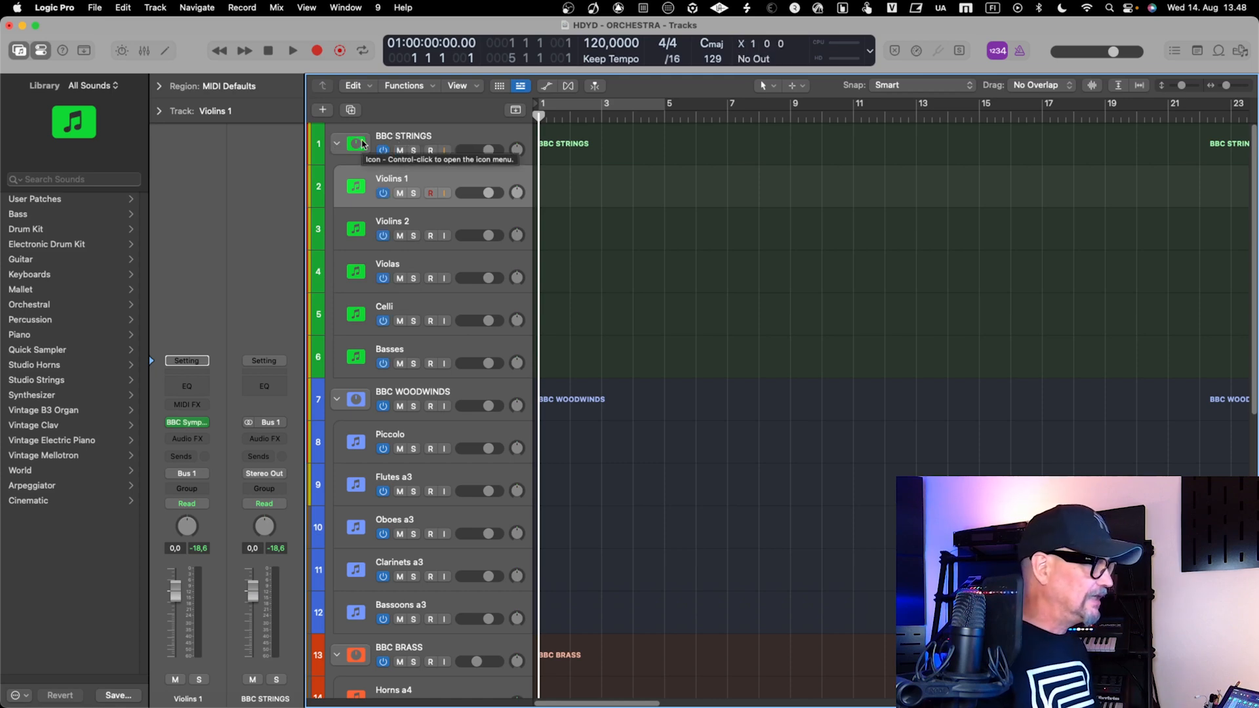
Review the BBC STRINGS, BBC WOODWINDS and BBC BRASS stacks and audition the Trombones a3 track
left_click(410, 138)
left_click(449, 184)
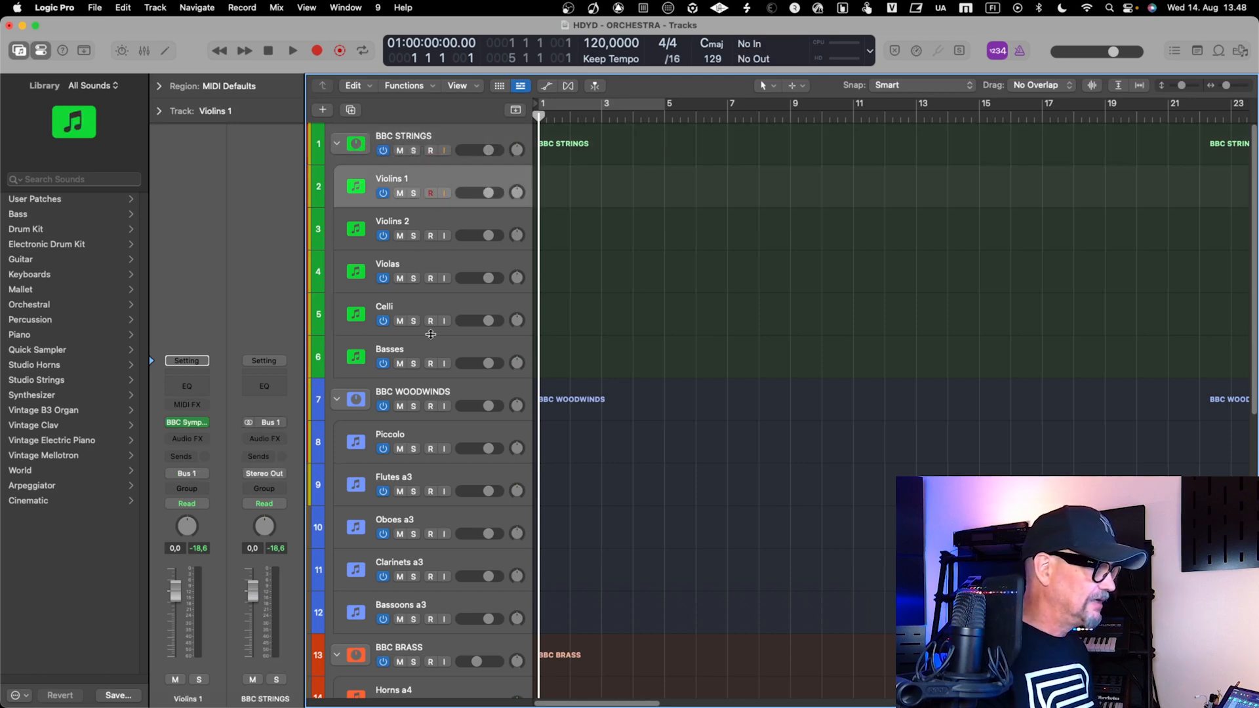
left_click(426, 394)
scroll(426, 394, "down", 5)
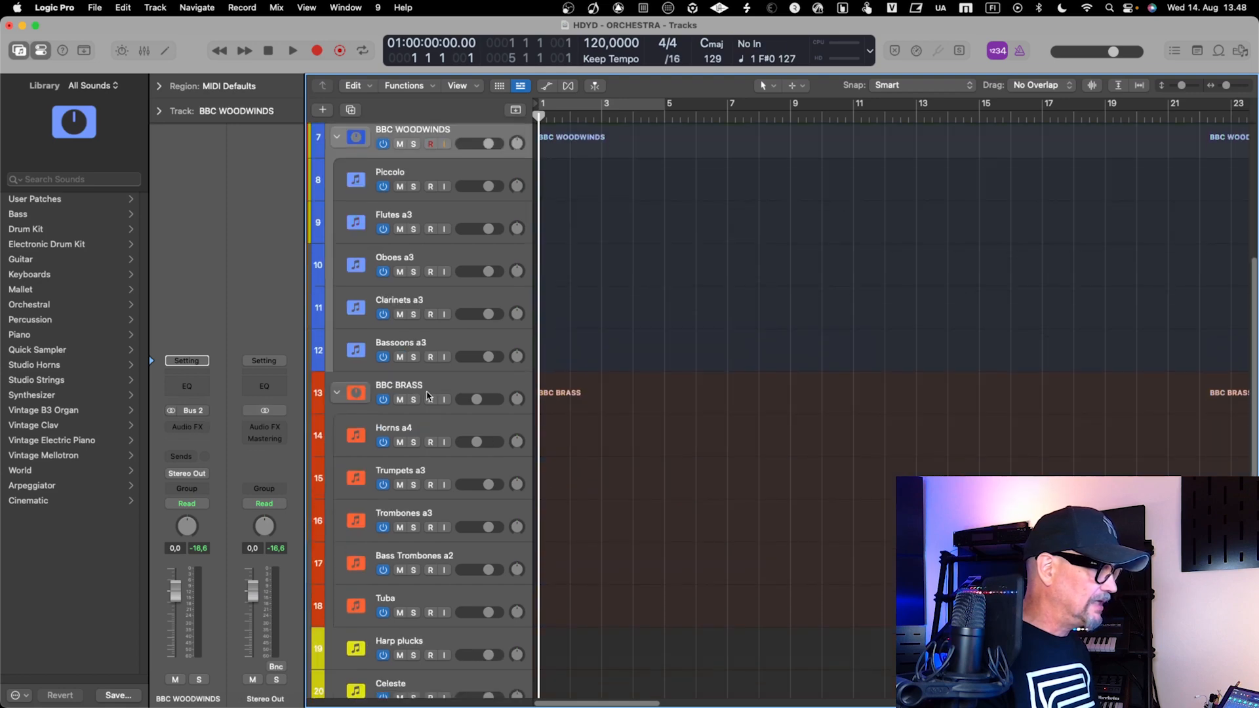
left_click(427, 394)
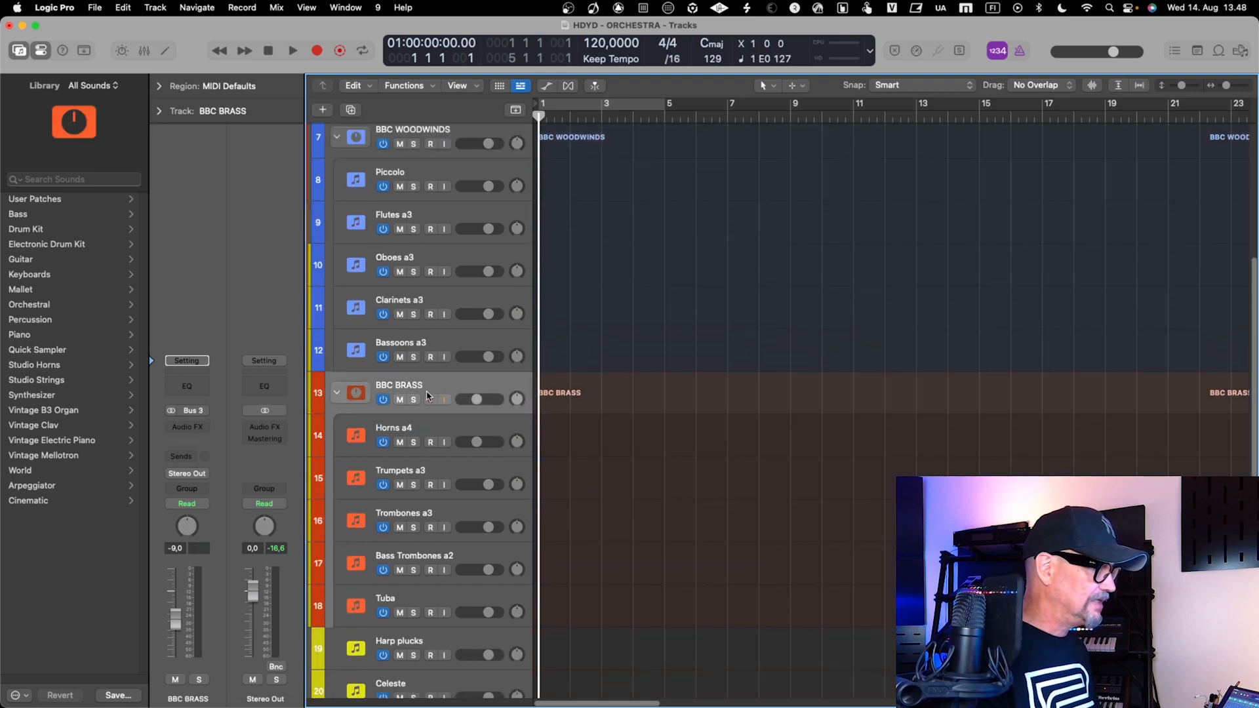
left_click(430, 514)
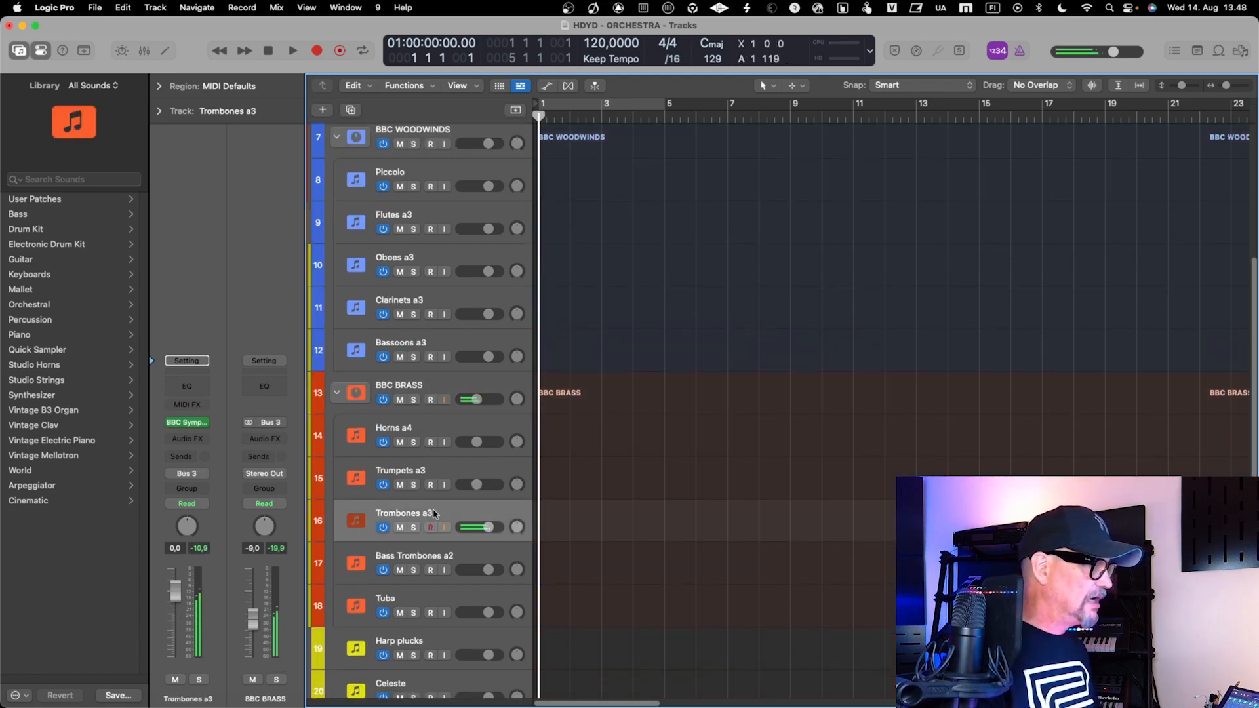
Collapse the BBC BRASS stack in the track list and expand it again
left_click(436, 390)
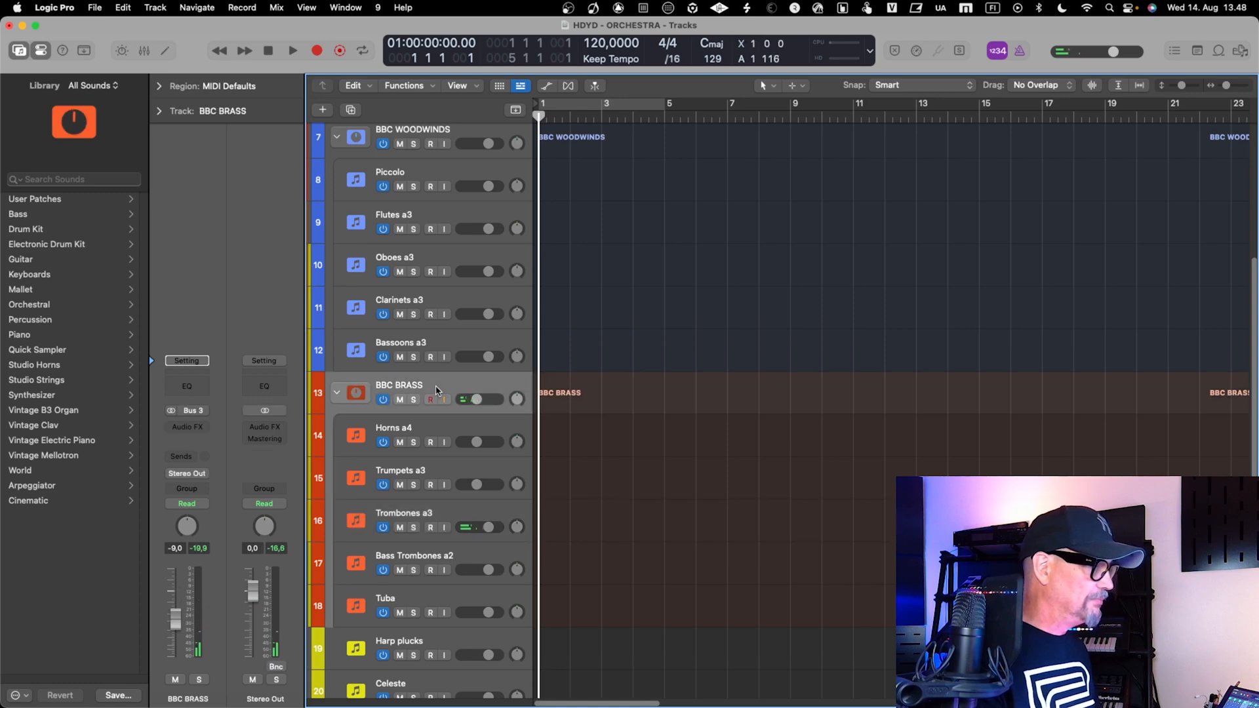
scroll(436, 391, "down", 4)
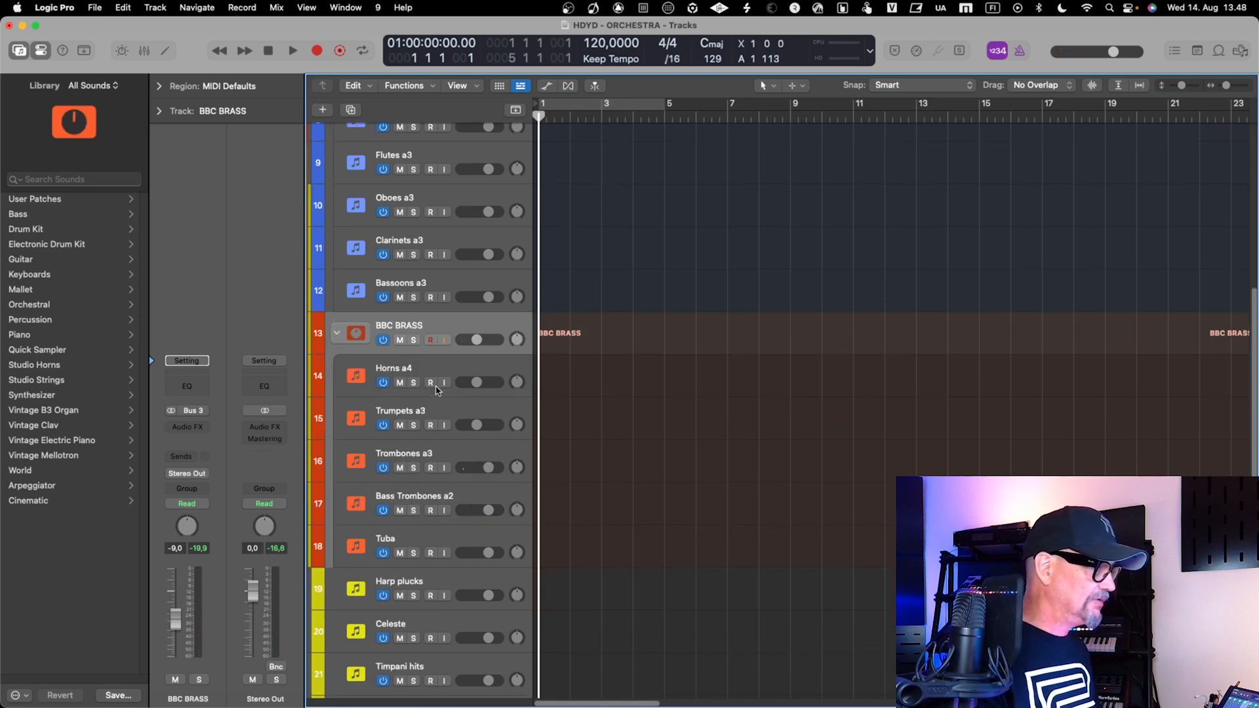
scroll(436, 390, "down", 3)
scroll(422, 320, "up", 1)
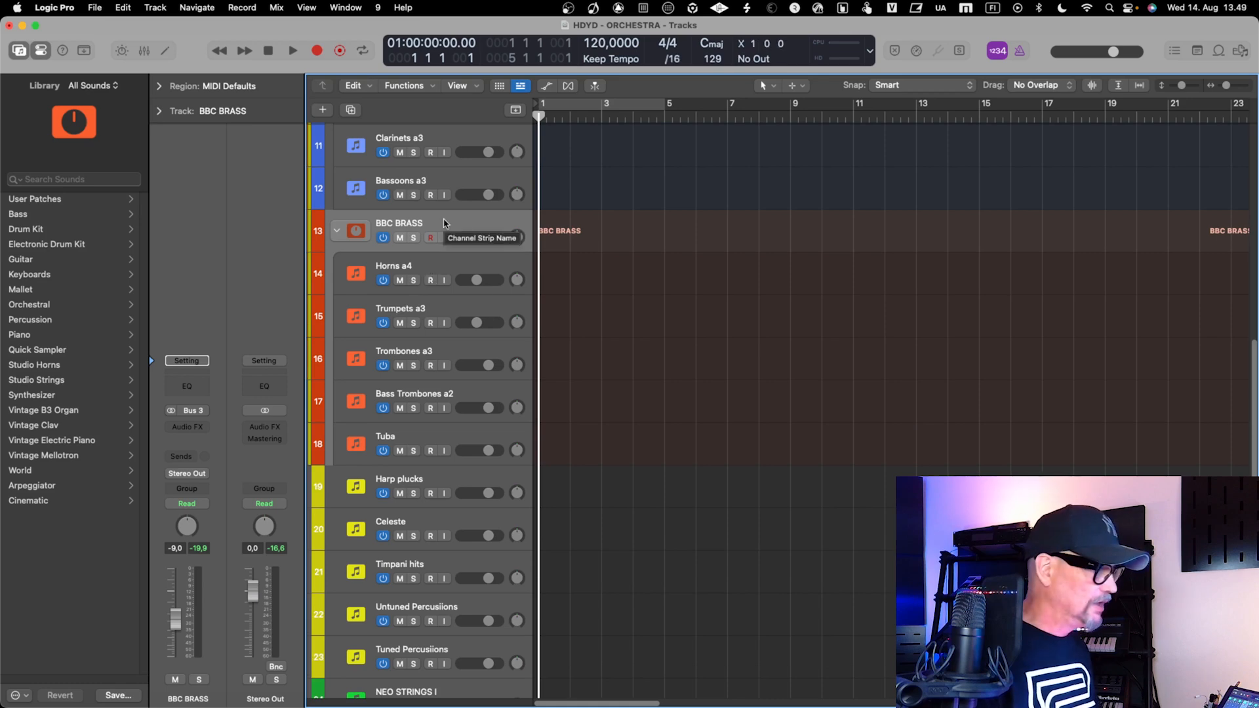
key("ctrl+Left")
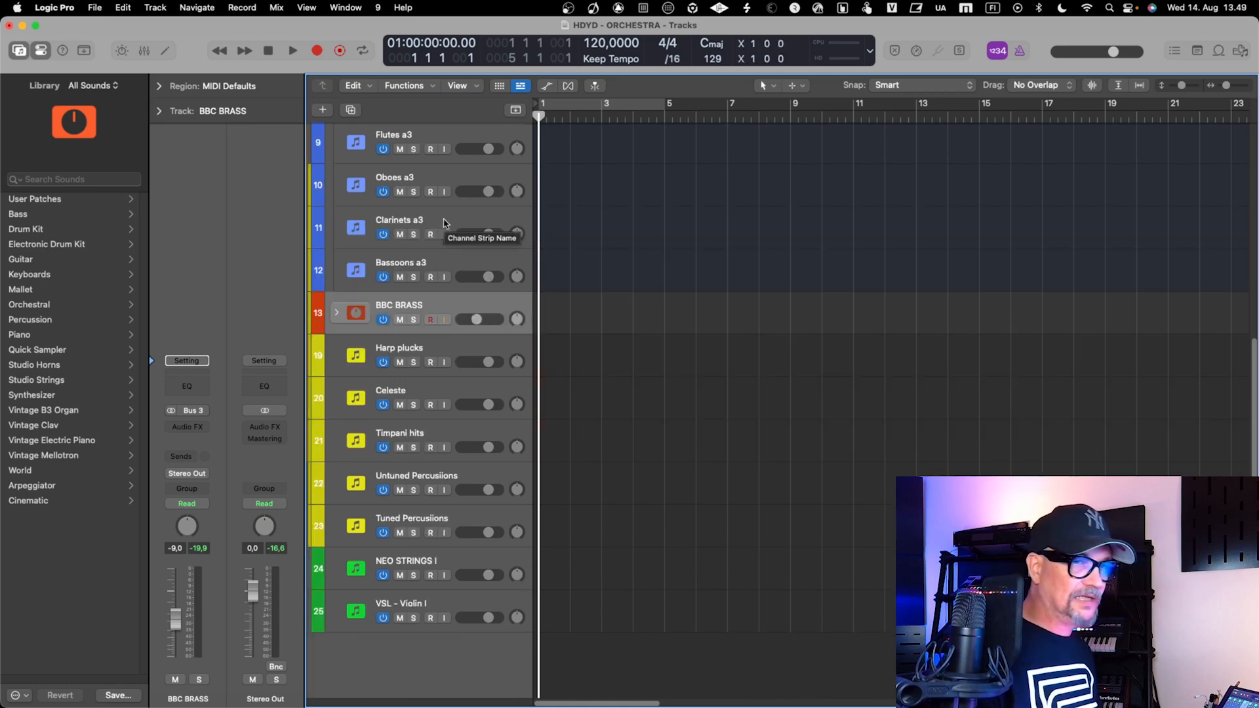
key("ctrl+Right")
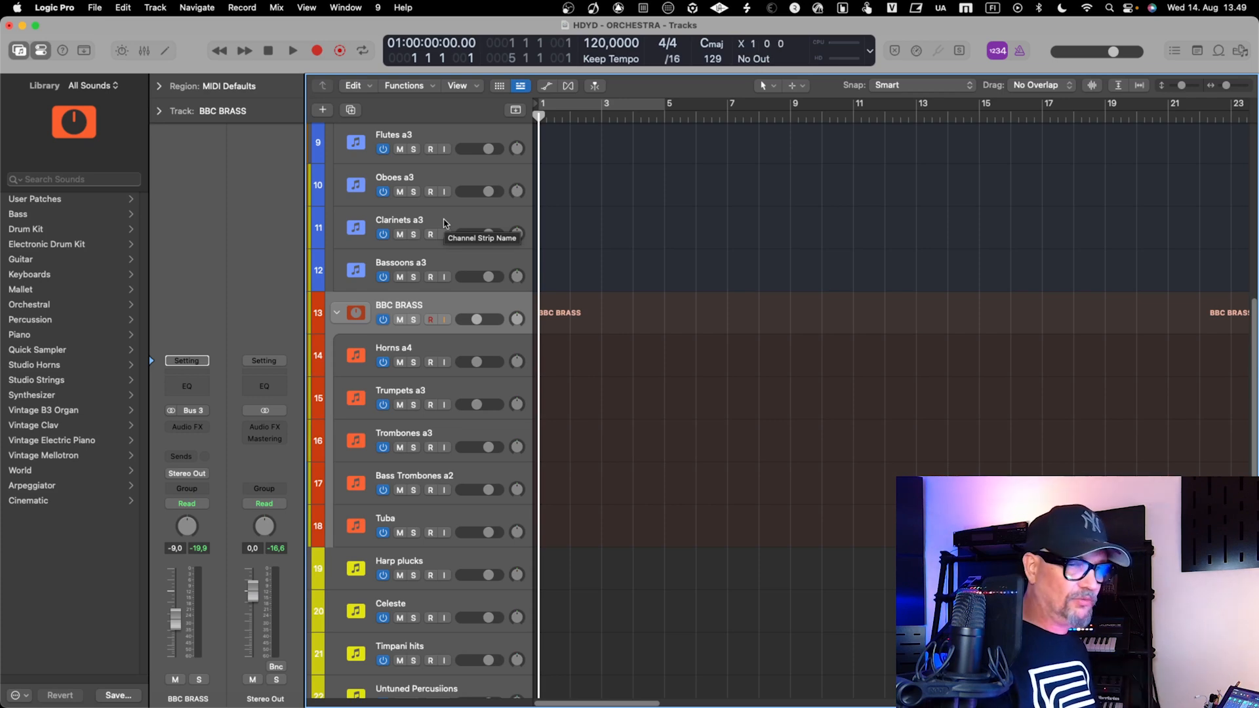
Show the Mixer and collapse the BBC BRASS, BBC WOODWINDS and BBC STRINGS stacks
key("x")
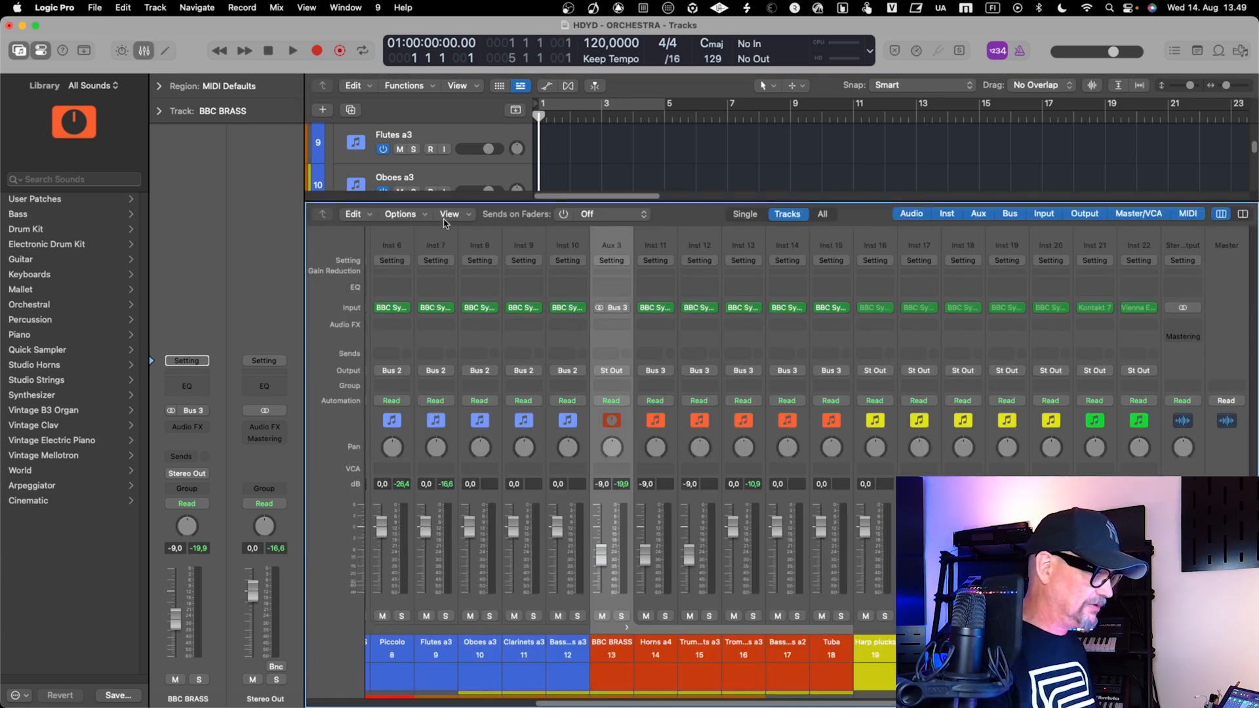
left_click(619, 631)
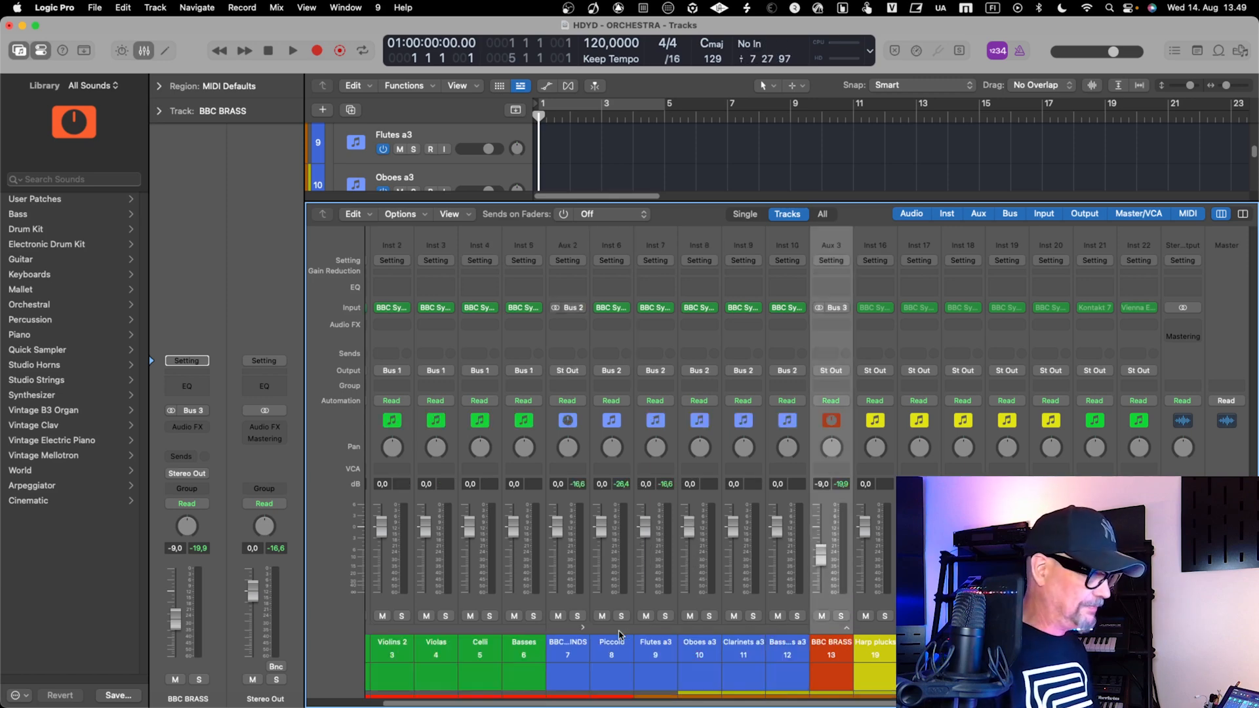
left_click(573, 652)
left_click(583, 628)
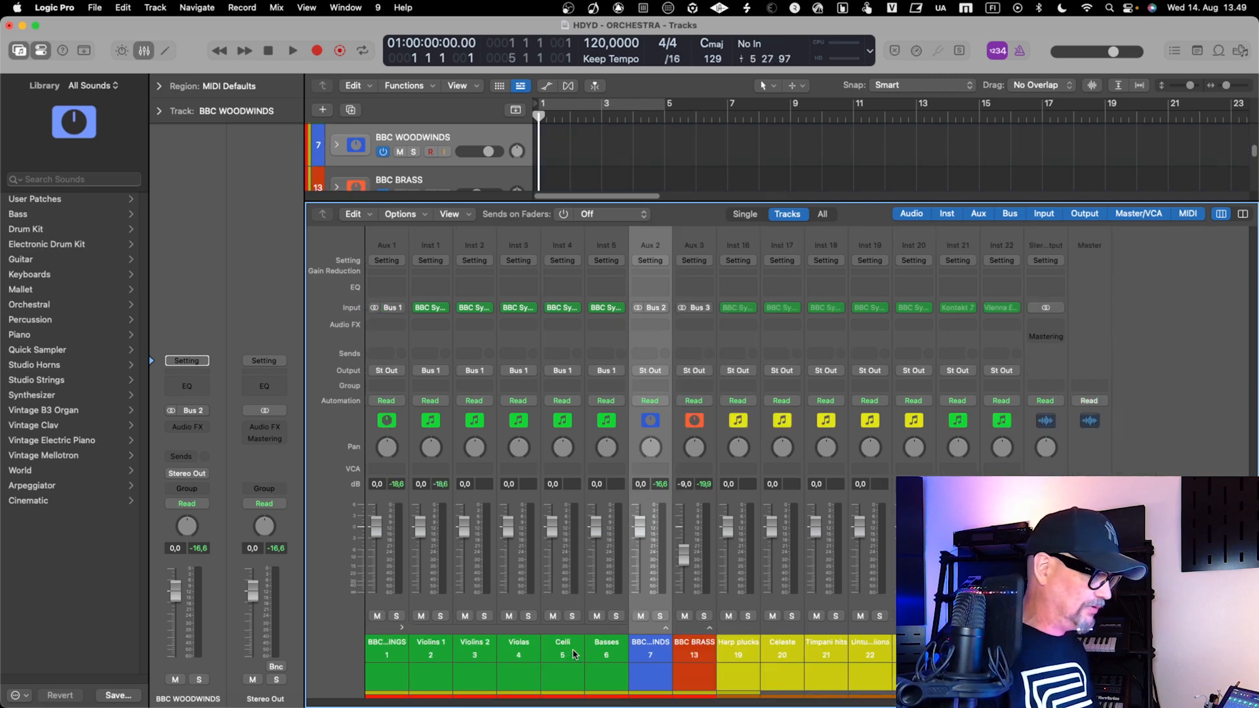
left_click(385, 649)
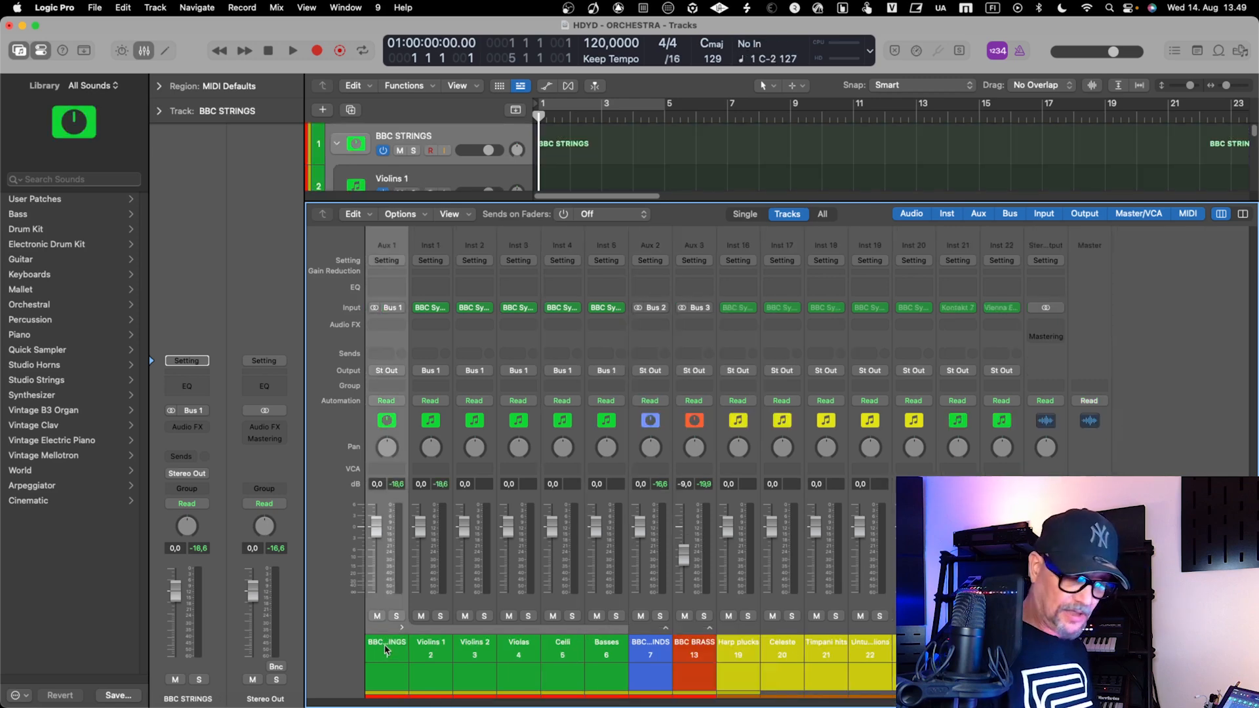
key("ctrl+super+Right")
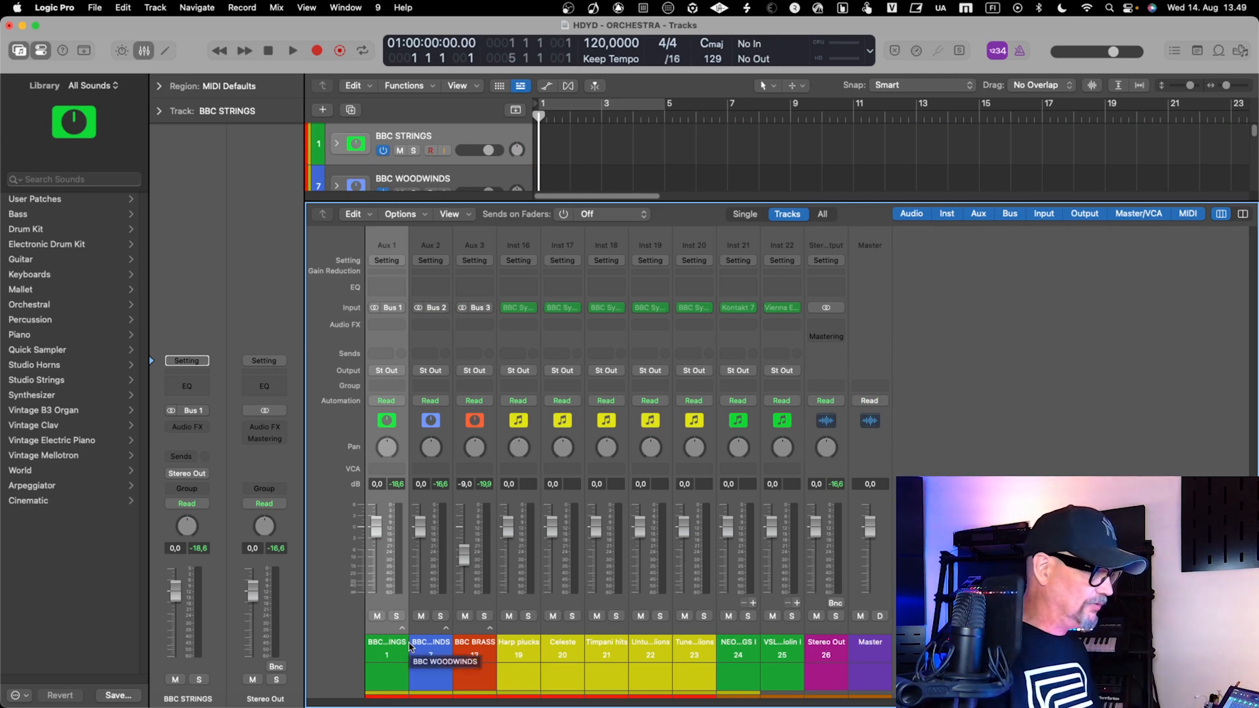
Expand the BBC BRASS stack in the Mixer and collapse it again
left_click(470, 648)
key("ctrl+super+Right")
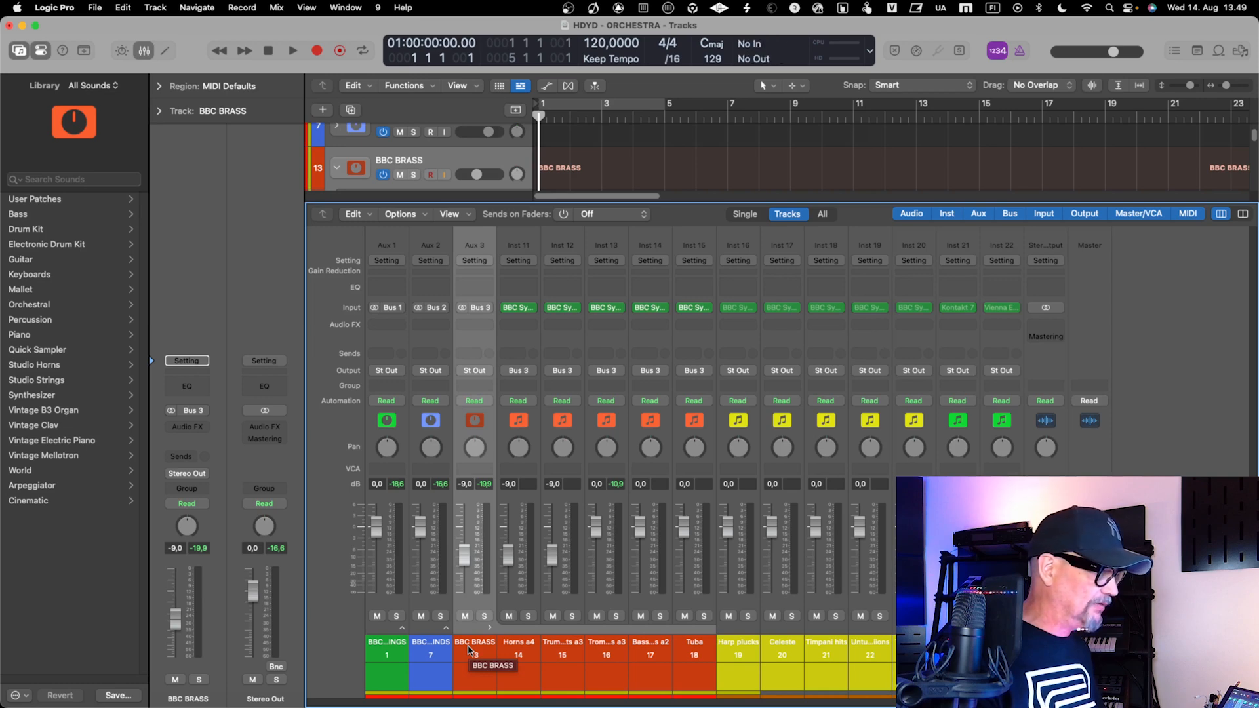
key("ctrl+super+Left")
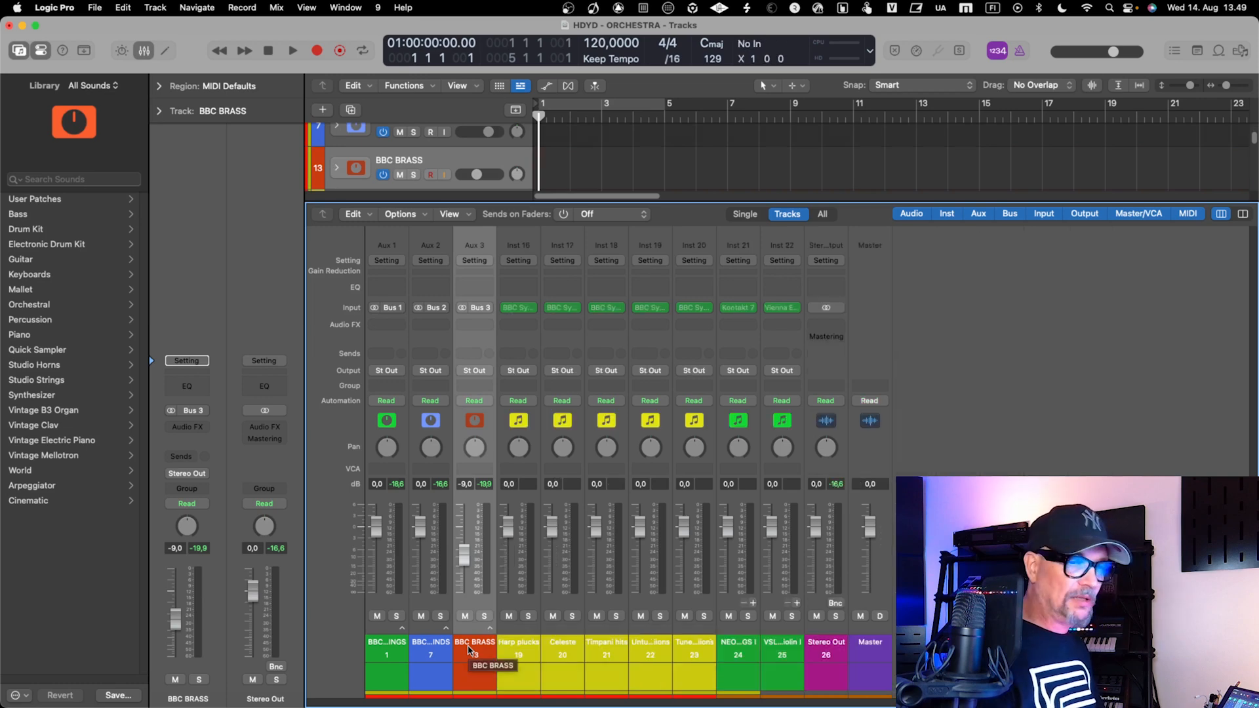
Switch to screenset 8, return to screenset 9 and hide the Mixer
key("8")
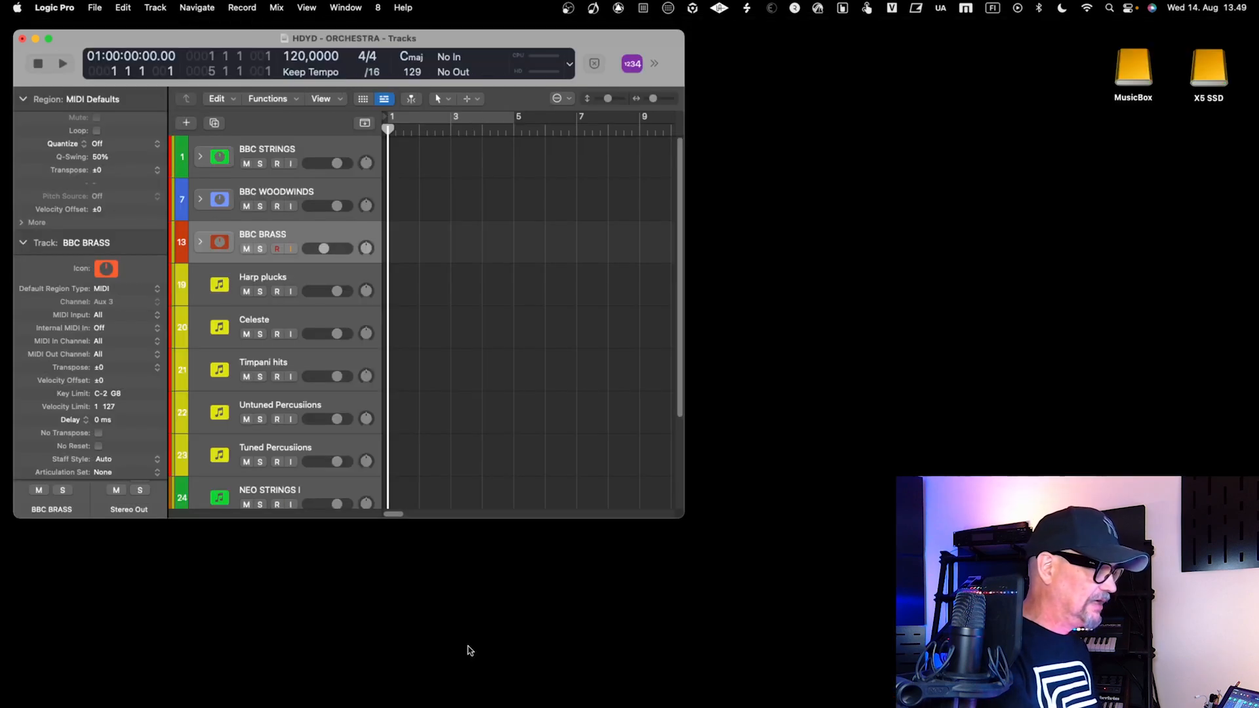
key("9")
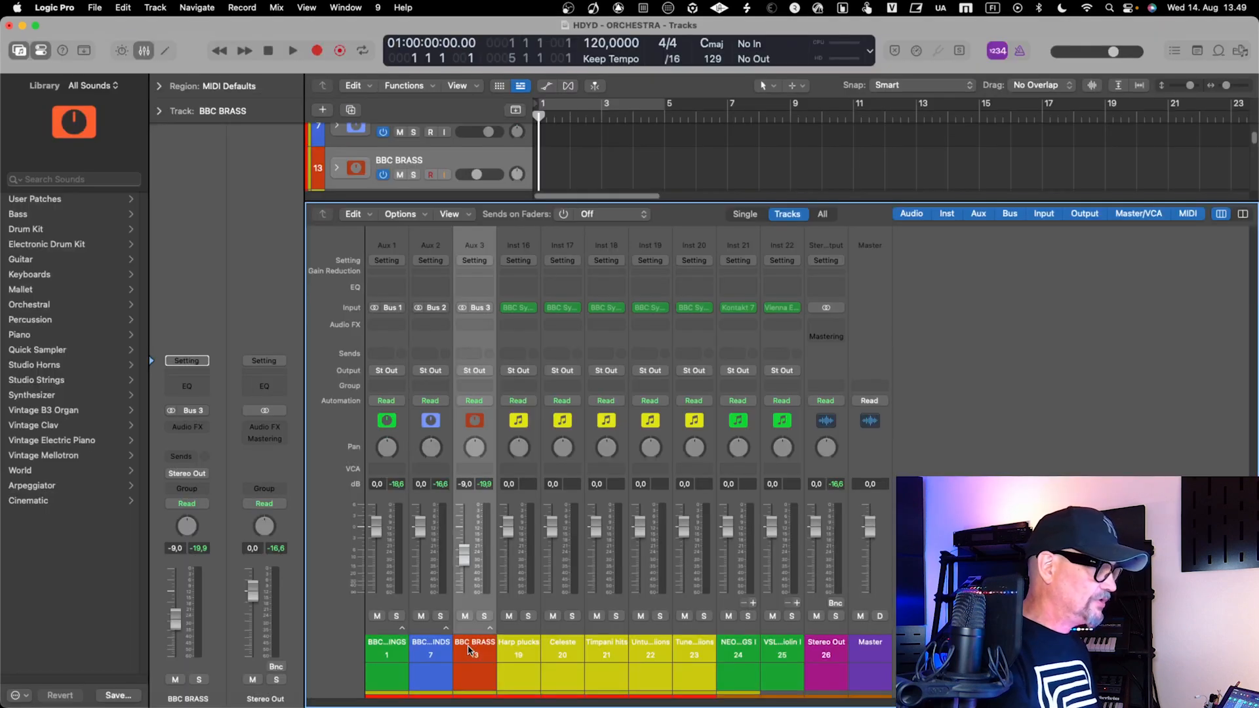
key("x")
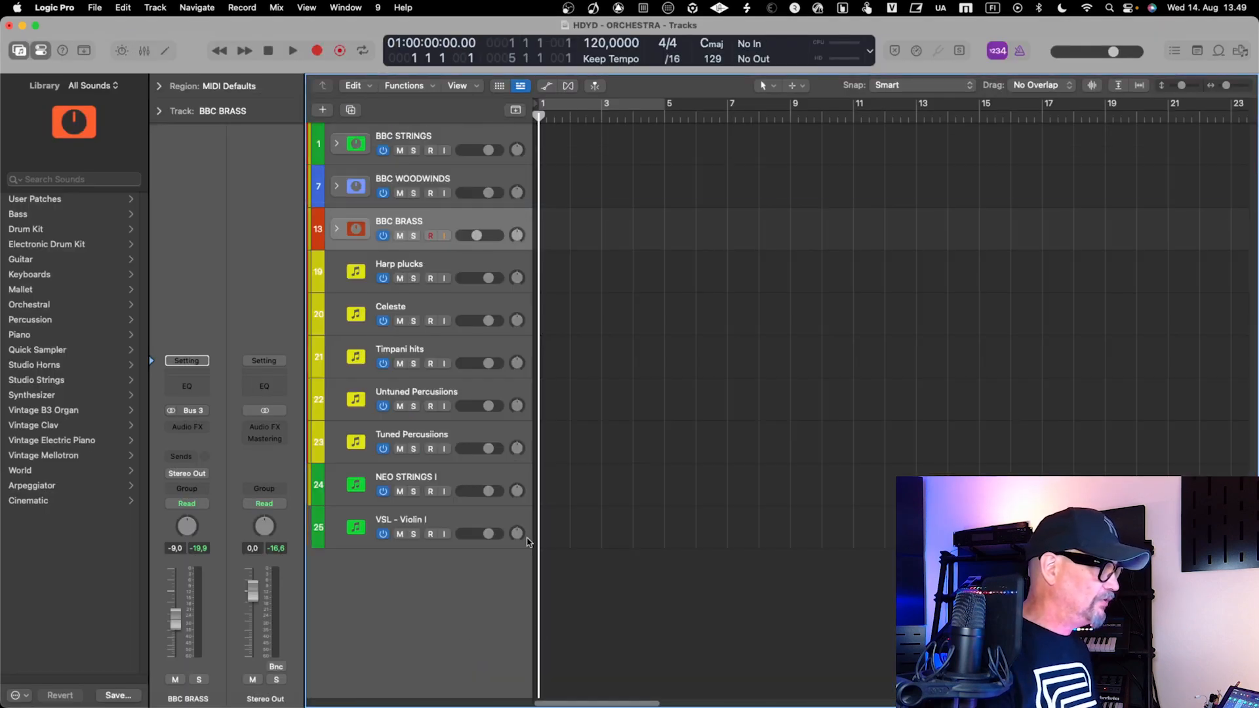
Create a summing stack from the five tracks Harp plucks through Tuned Percussions
left_click(423, 267)
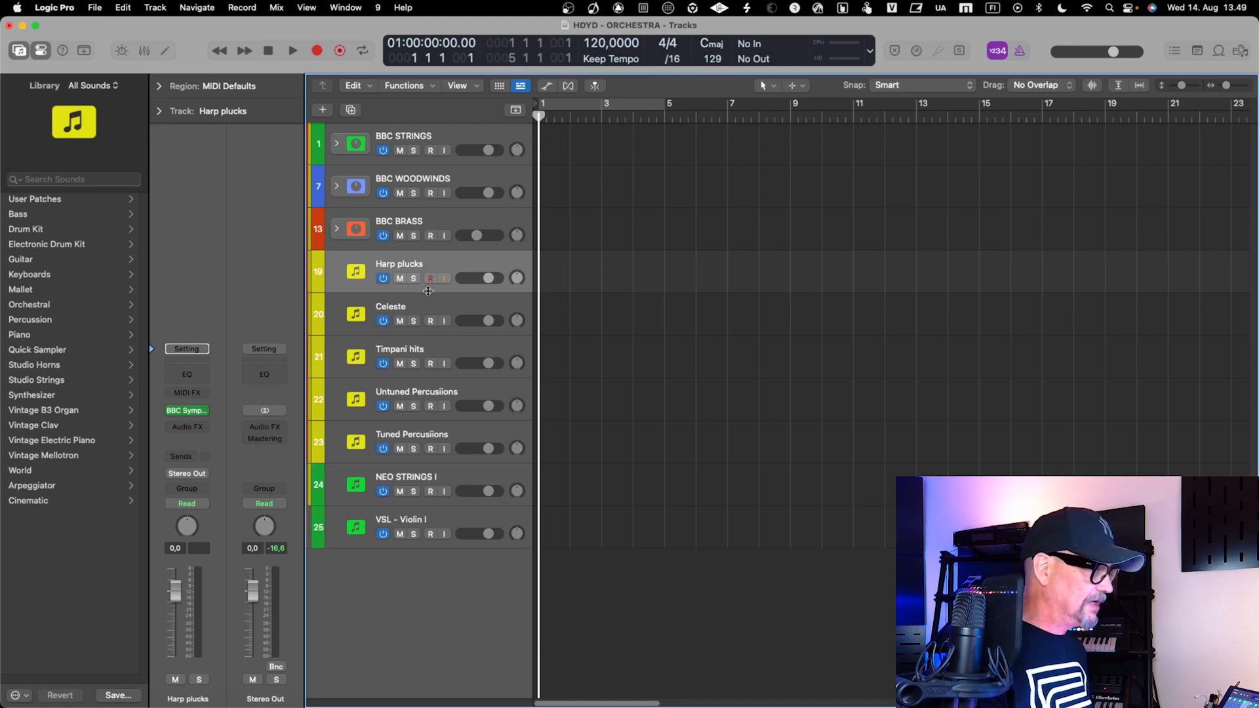
left_click(440, 443, "shift")
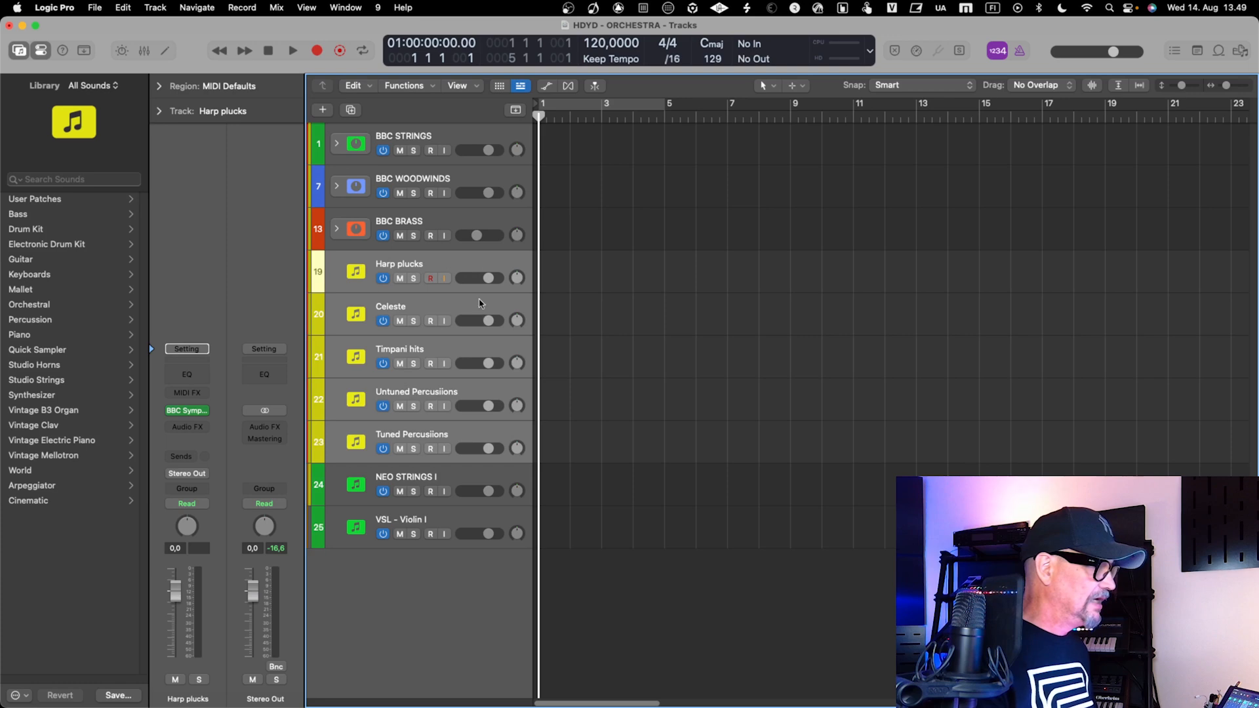
right_click(473, 261)
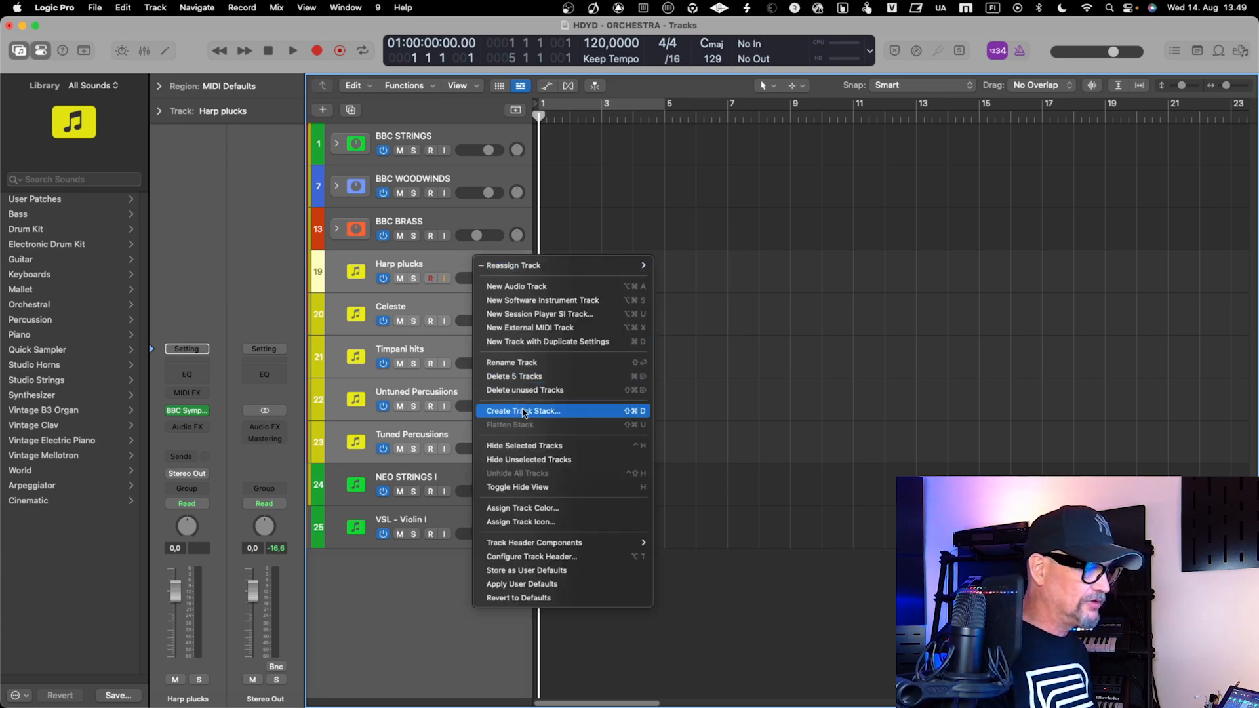
left_click(630, 411)
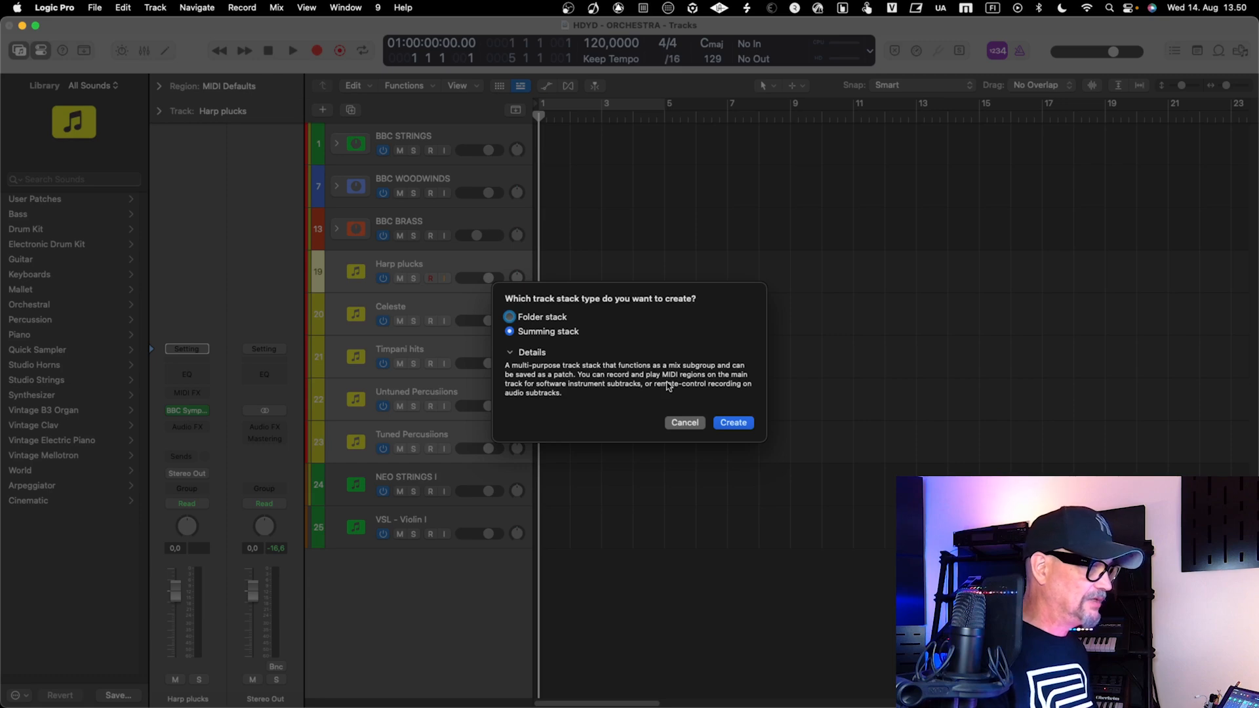
left_click(735, 424)
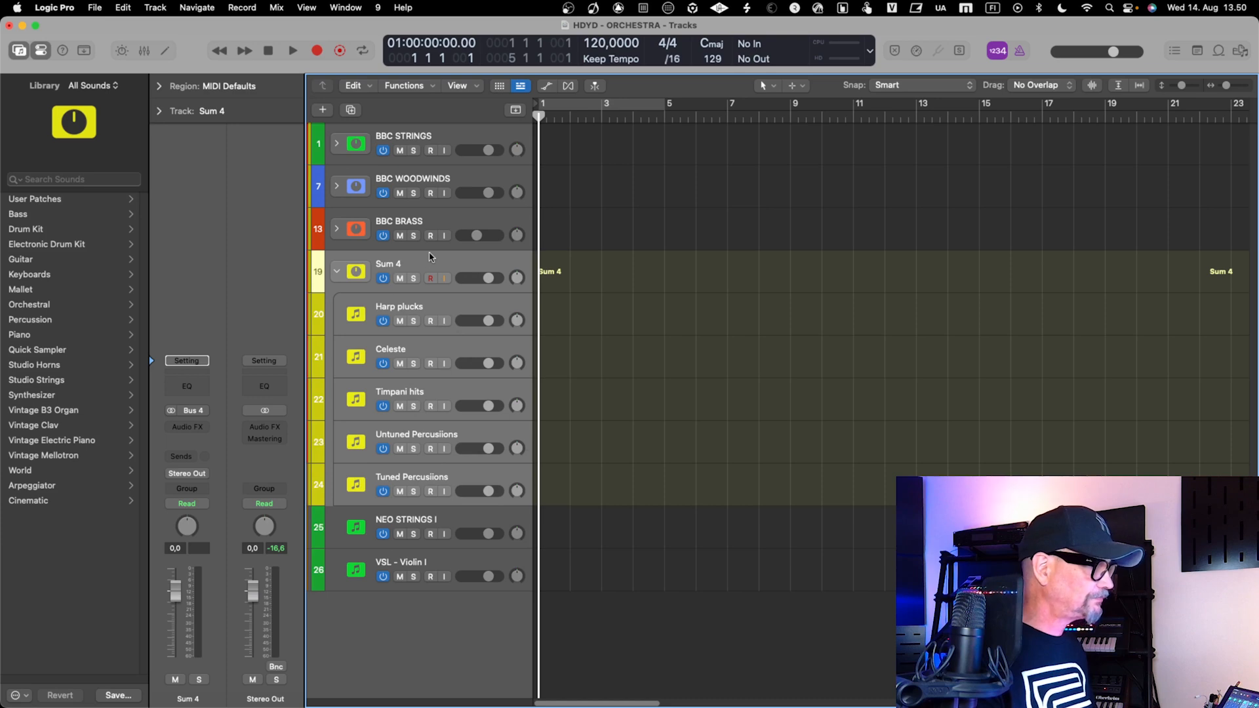
Rename the new summing stack as PERCUSSIONS
double_click(385, 265)
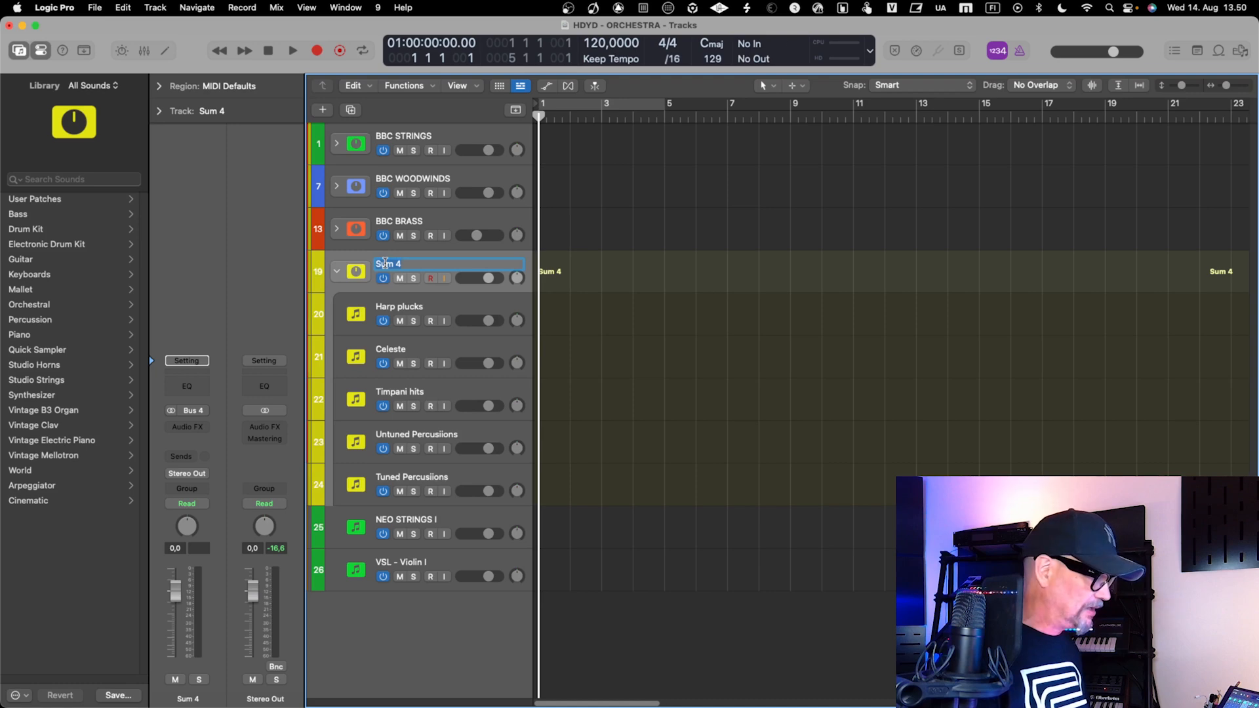
type("P")
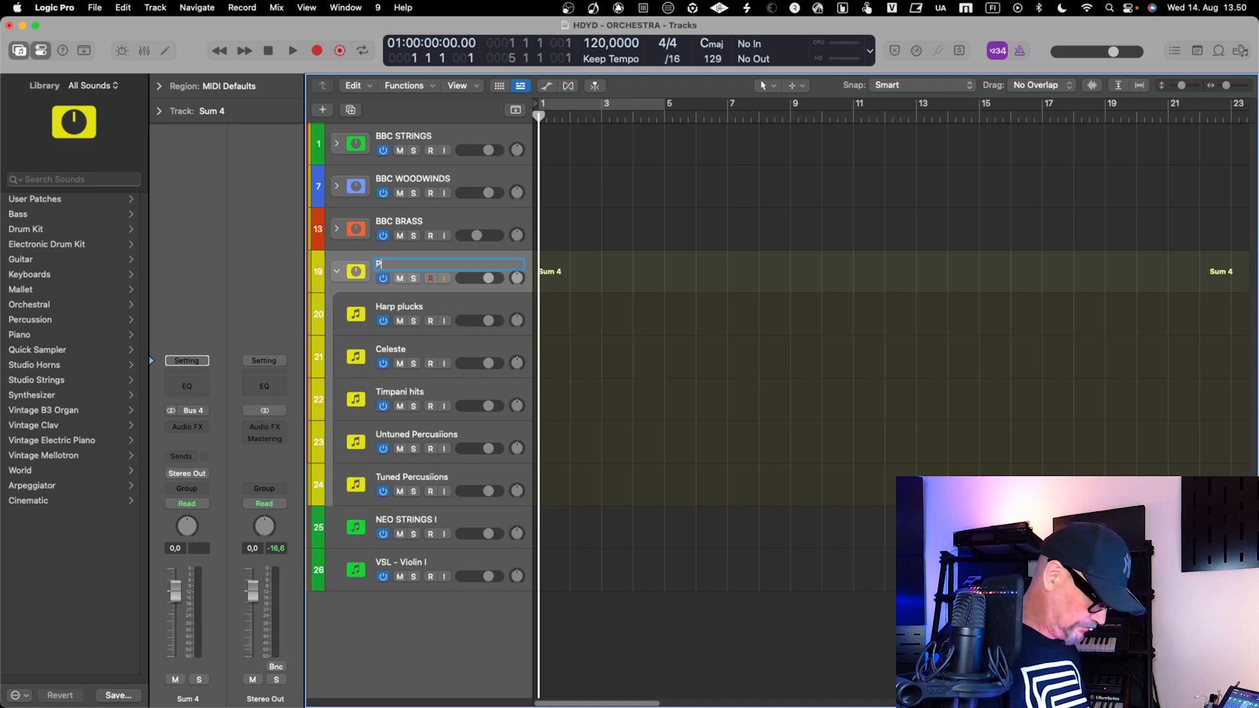
type("ERCUSSIONS")
key("Return")
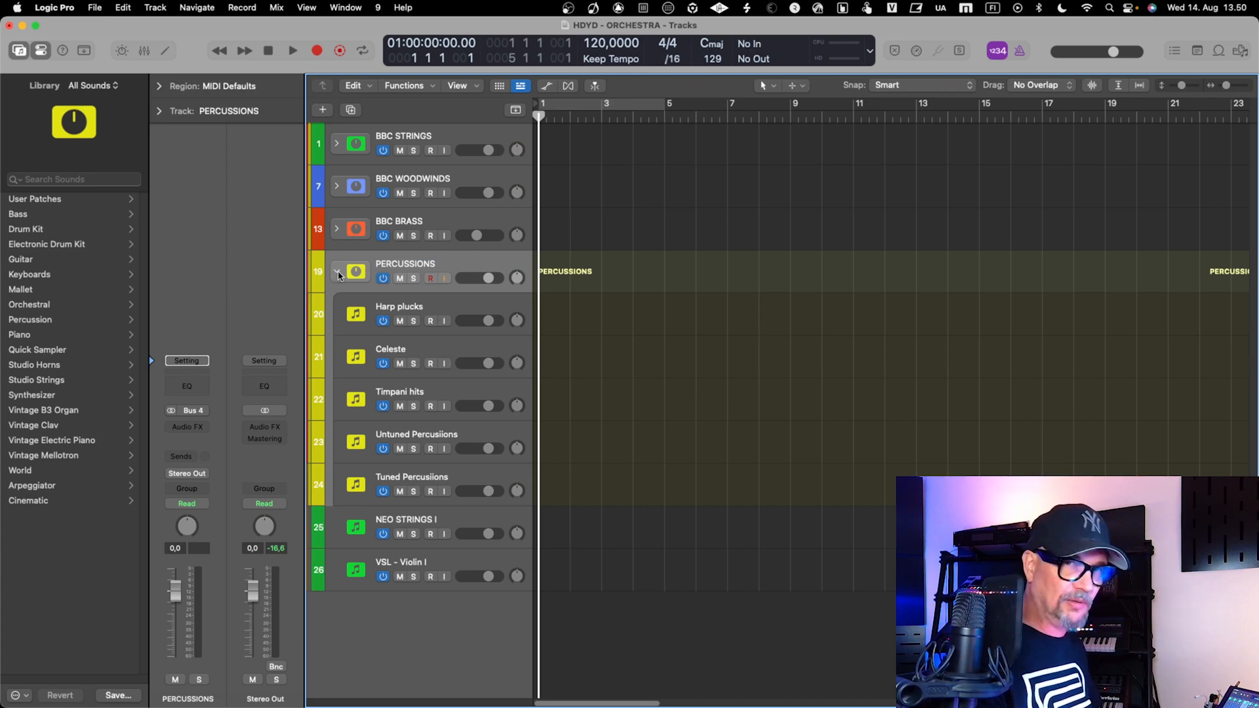
Switch the PERCUSSIONS stack off and on again, and collapse it in the track list
left_click(383, 279)
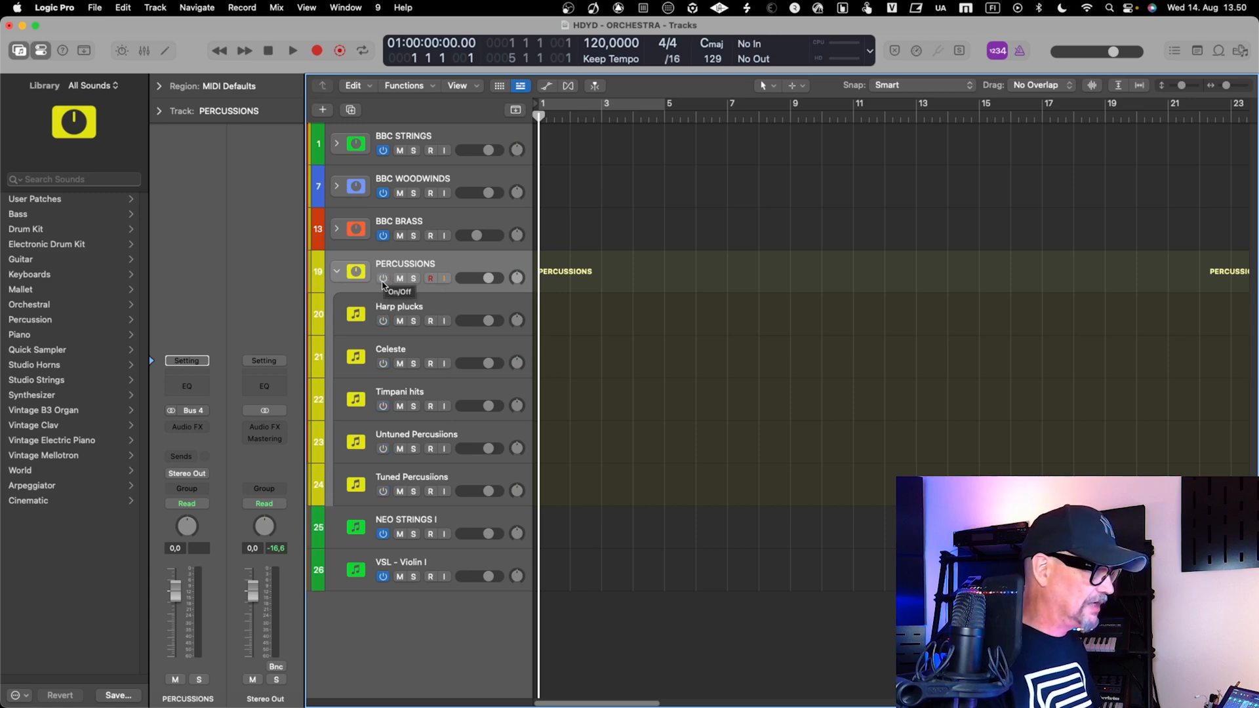
left_click(383, 279)
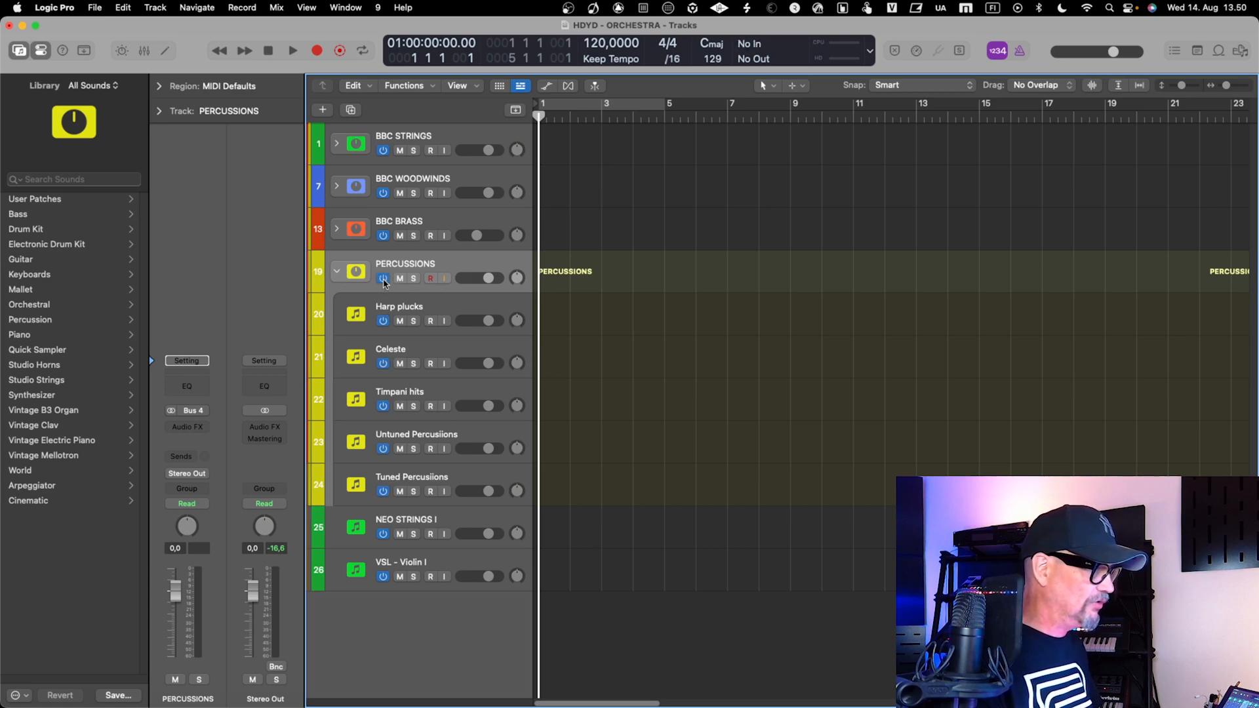
left_click(336, 272)
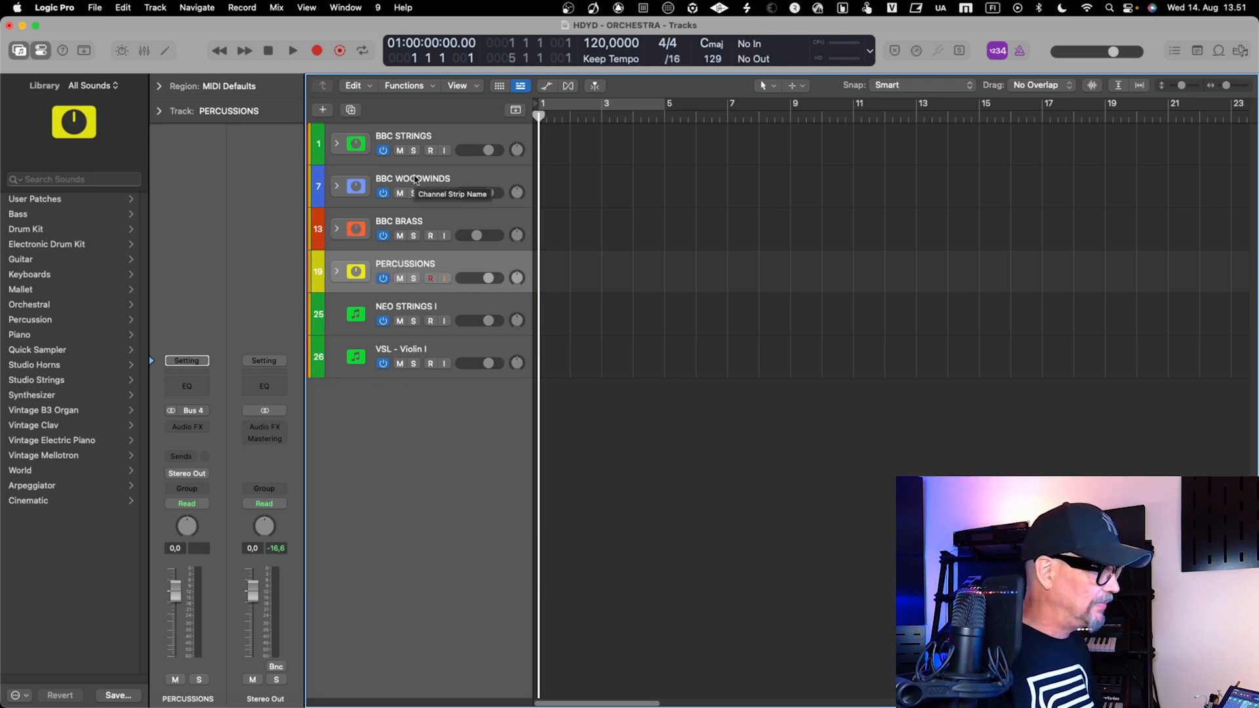
Open the Kontakt 7 instrument on the NEO STRINGS I track and expand its window to the full plug-in interface
left_click(415, 309)
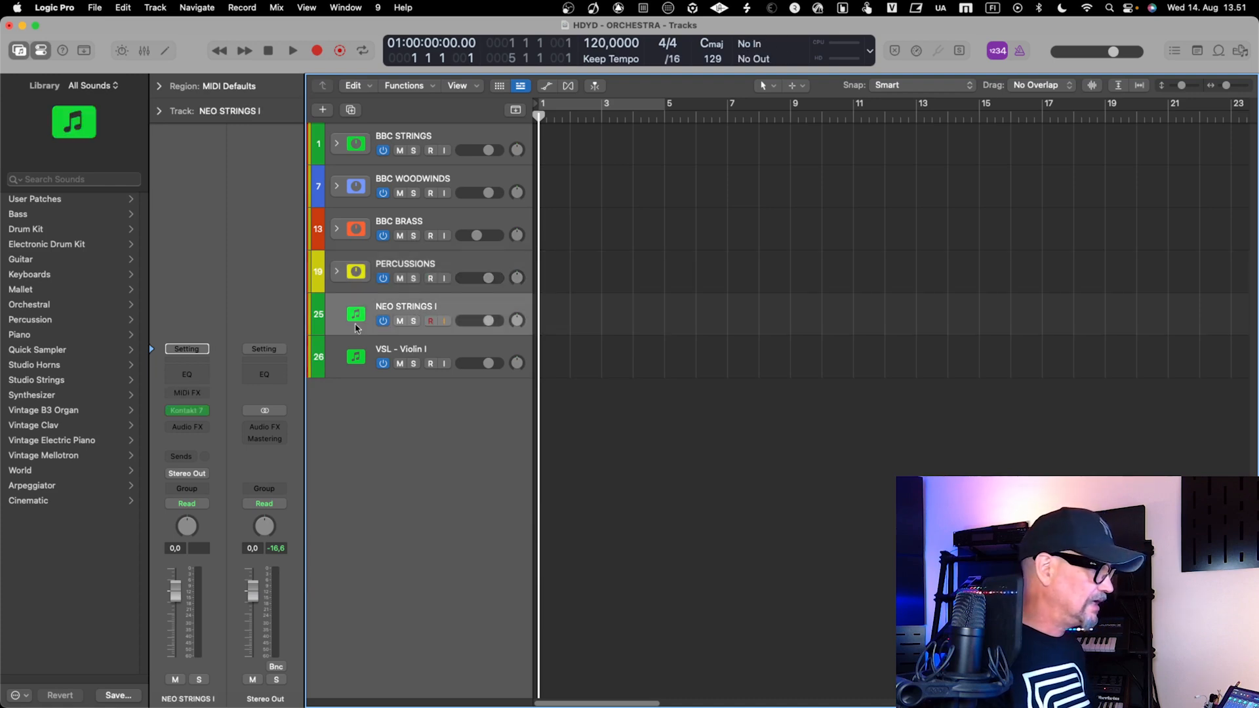
left_click(187, 412)
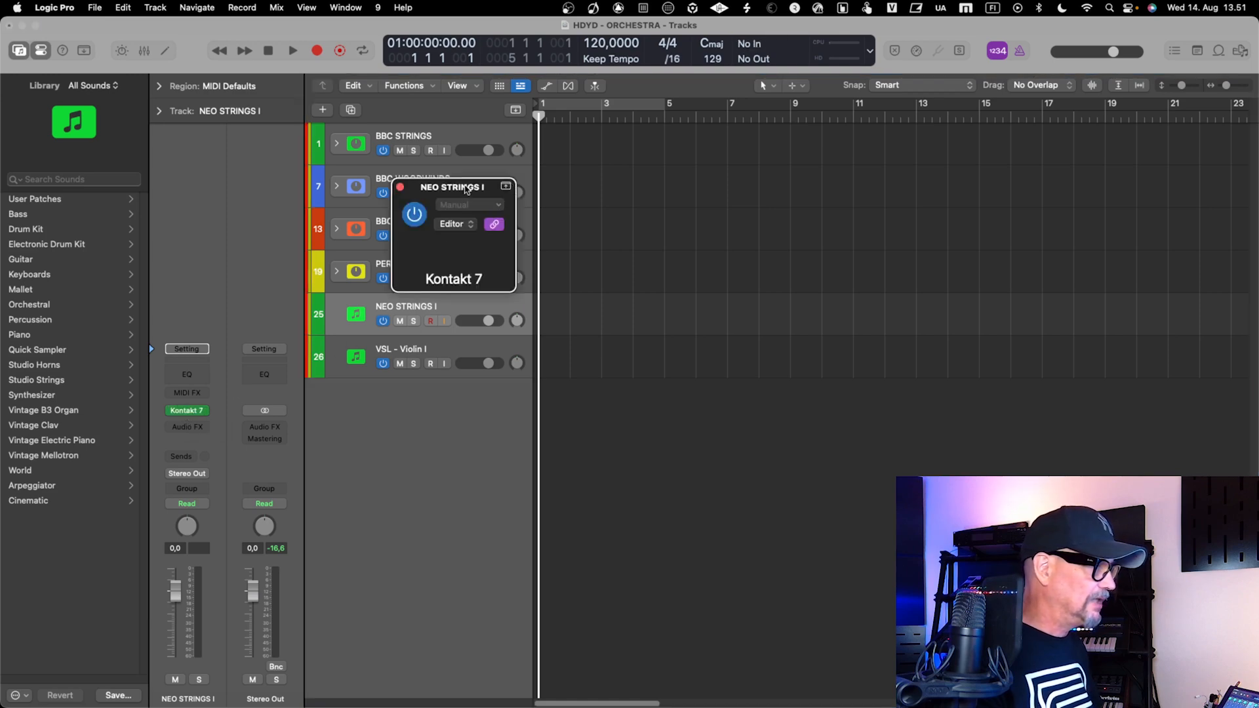
left_click(507, 187)
left_click_drag(439, 59, 432, 77)
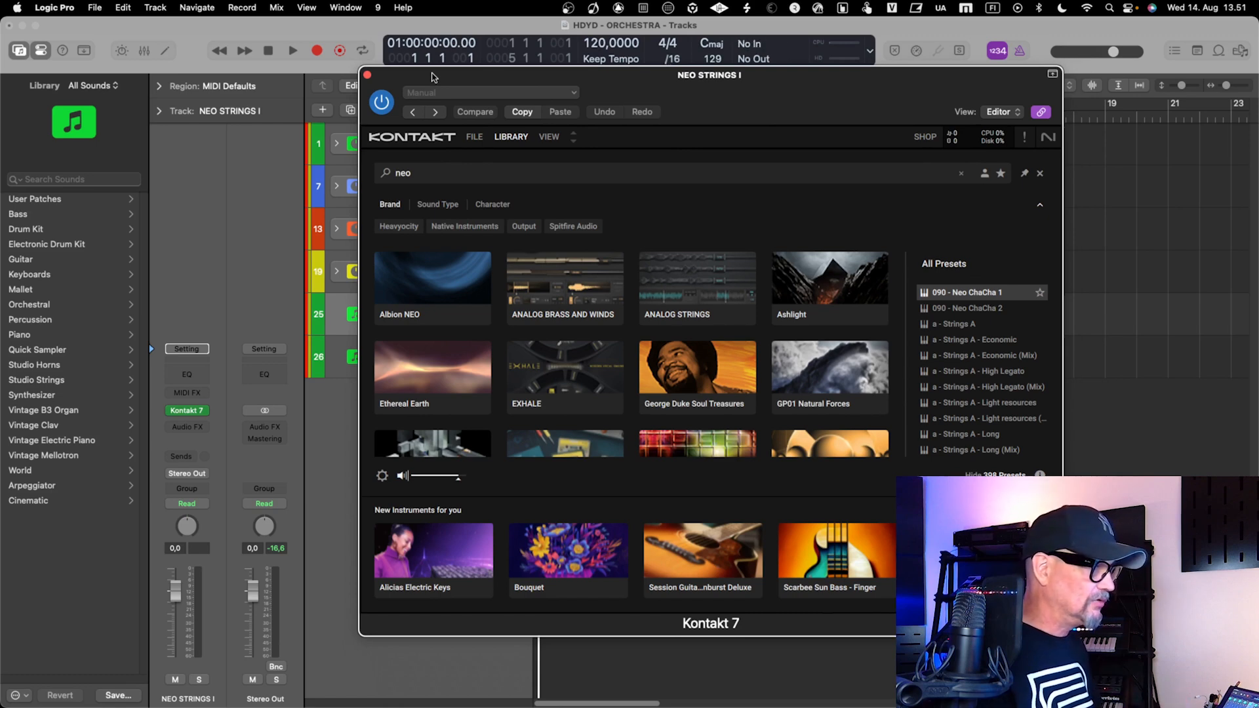
left_click_drag(446, 77, 445, 81)
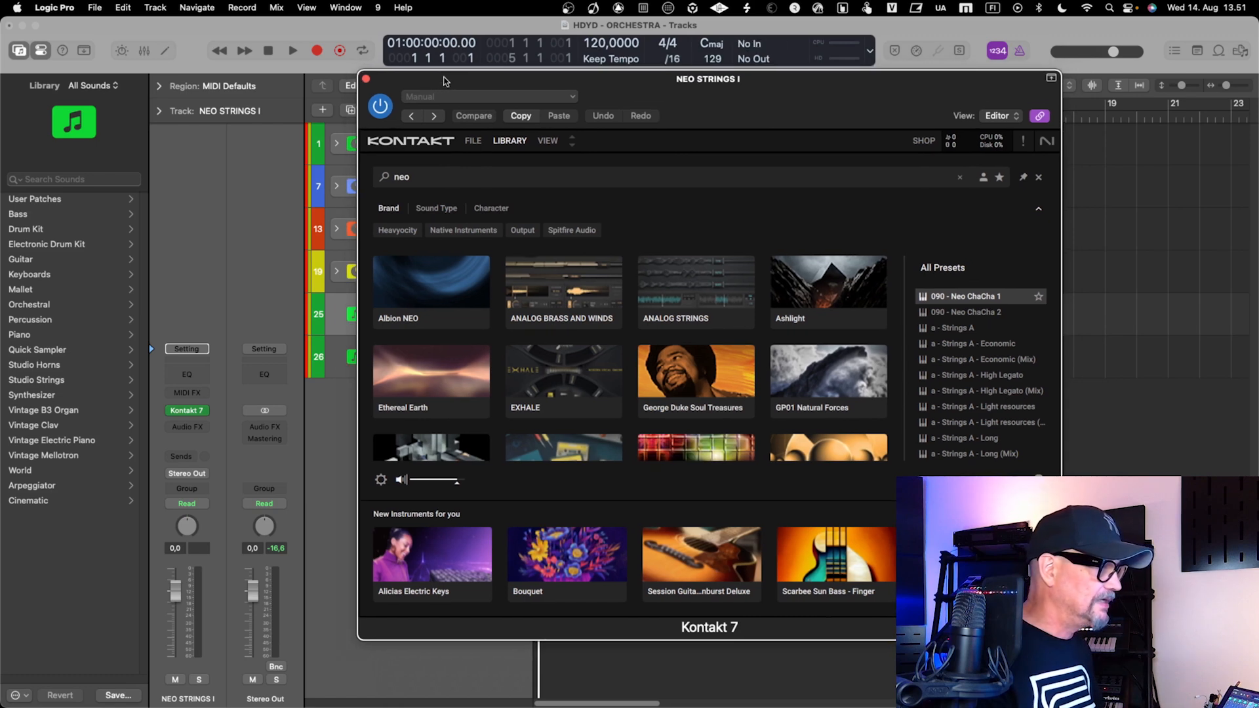
Load the recent multi "Albion One - All .nkm" into Kontakt 7
left_click(473, 140)
mouse_move(479, 176)
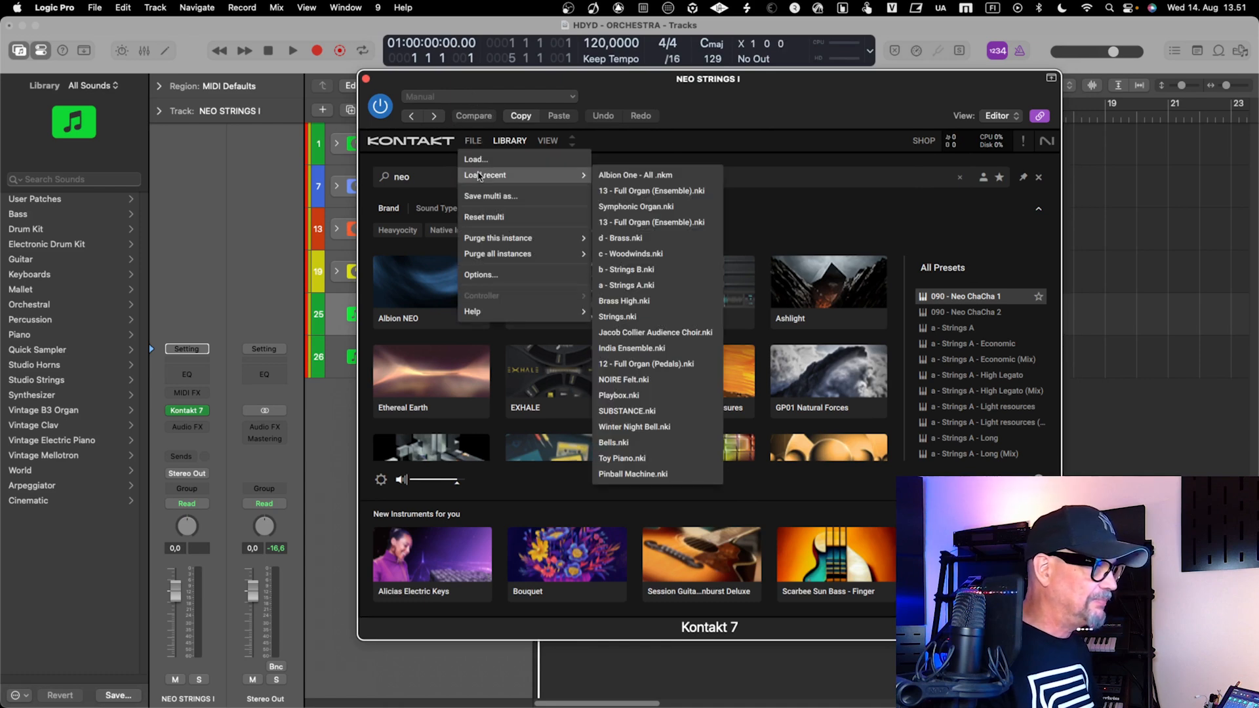
left_click(633, 176)
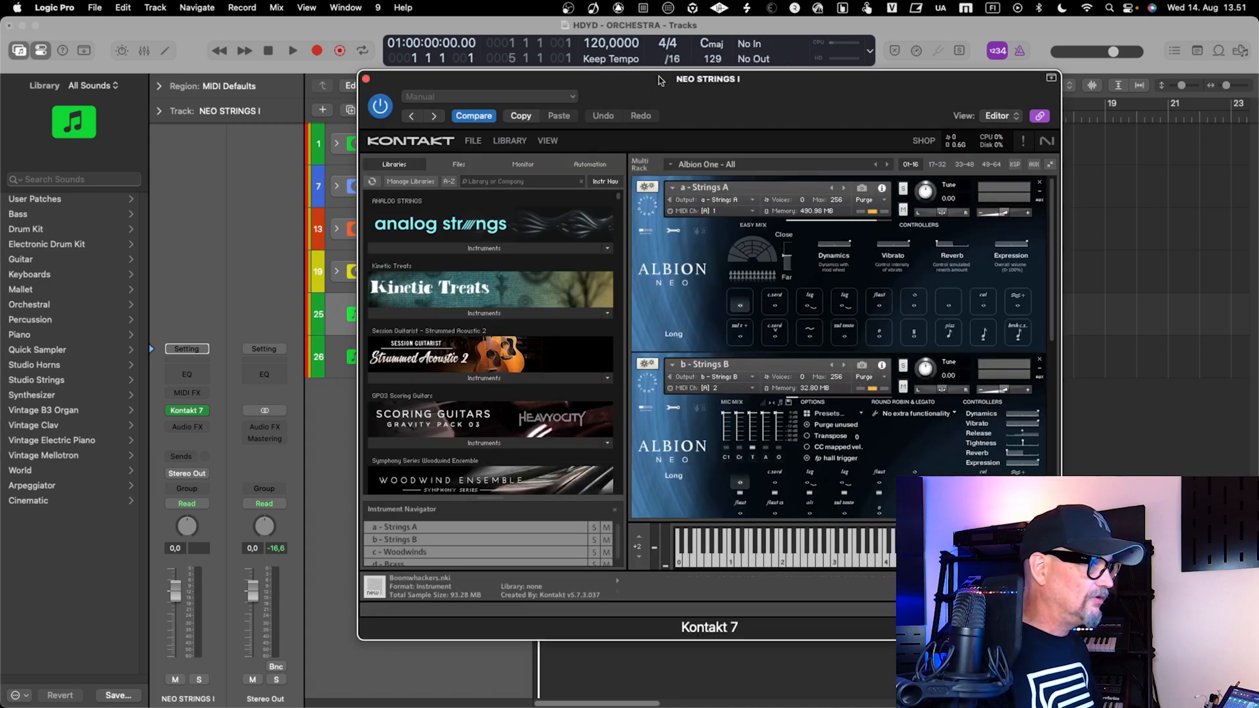
left_click_drag(744, 112, 667, 102)
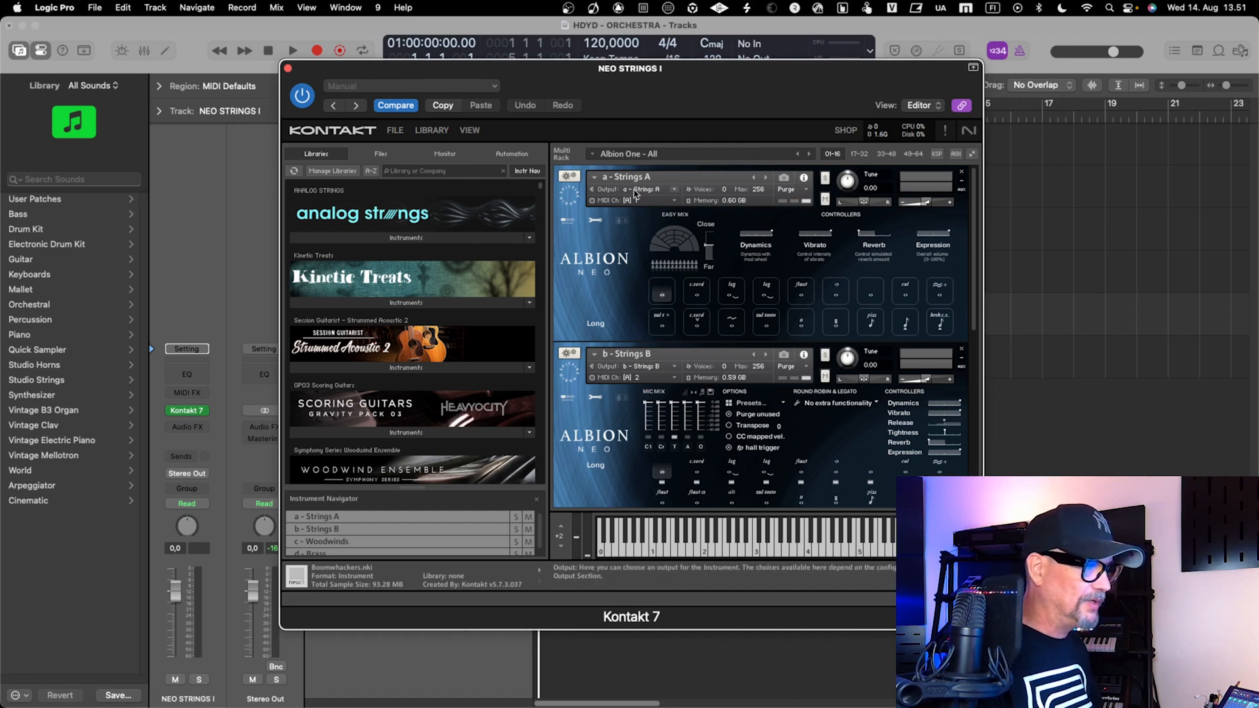
Look over the loaded Albion Neo instruments and show Kontakt's Outputs section
scroll(619, 373, "down", 3)
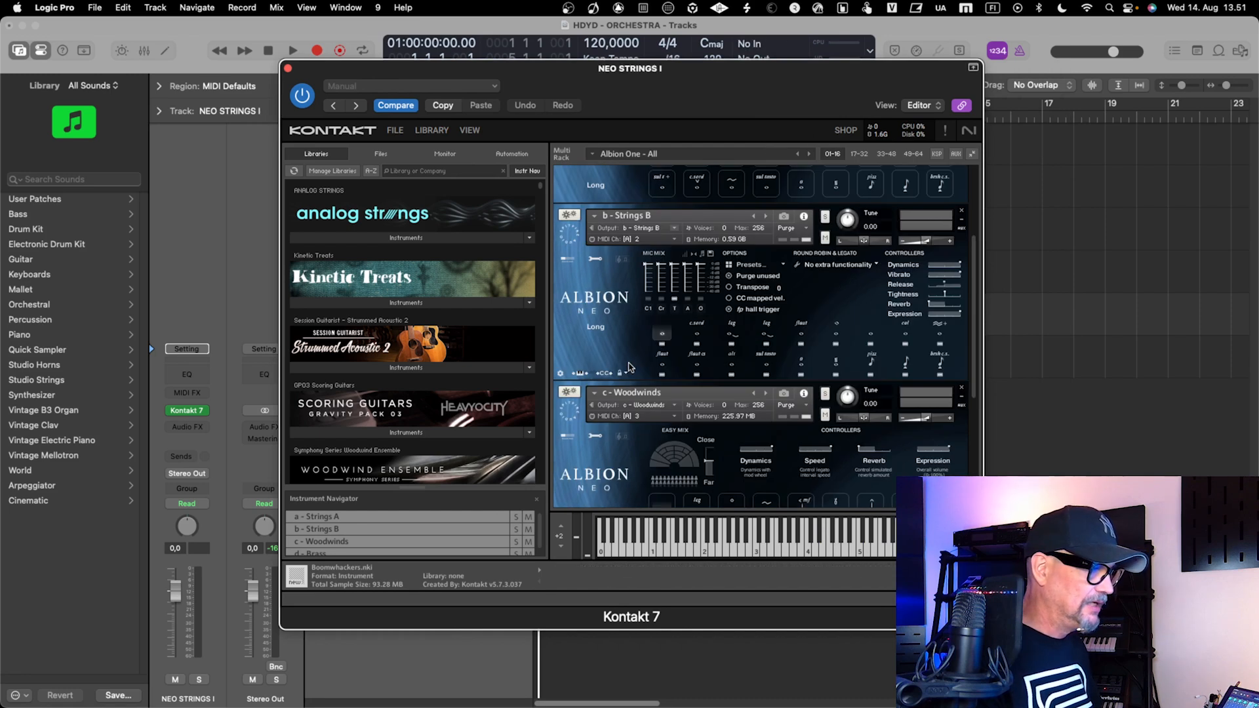
scroll(628, 316, "up", 3)
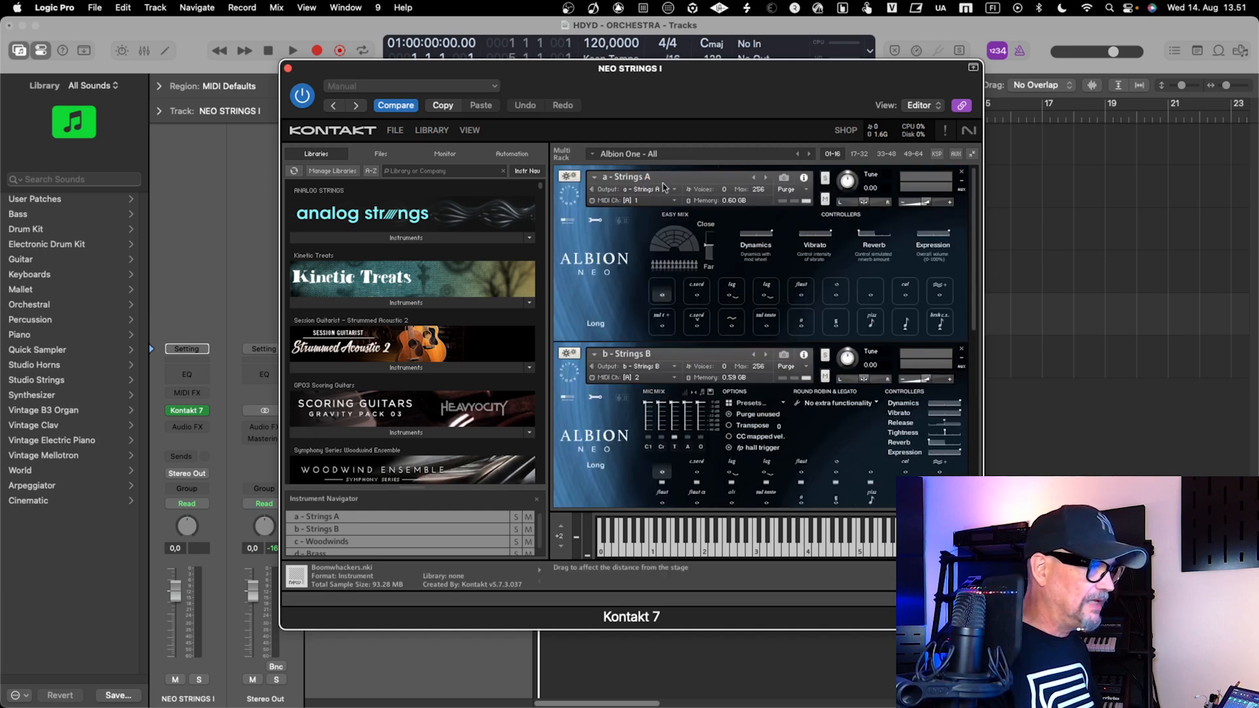
left_click_drag(695, 73, 677, 58)
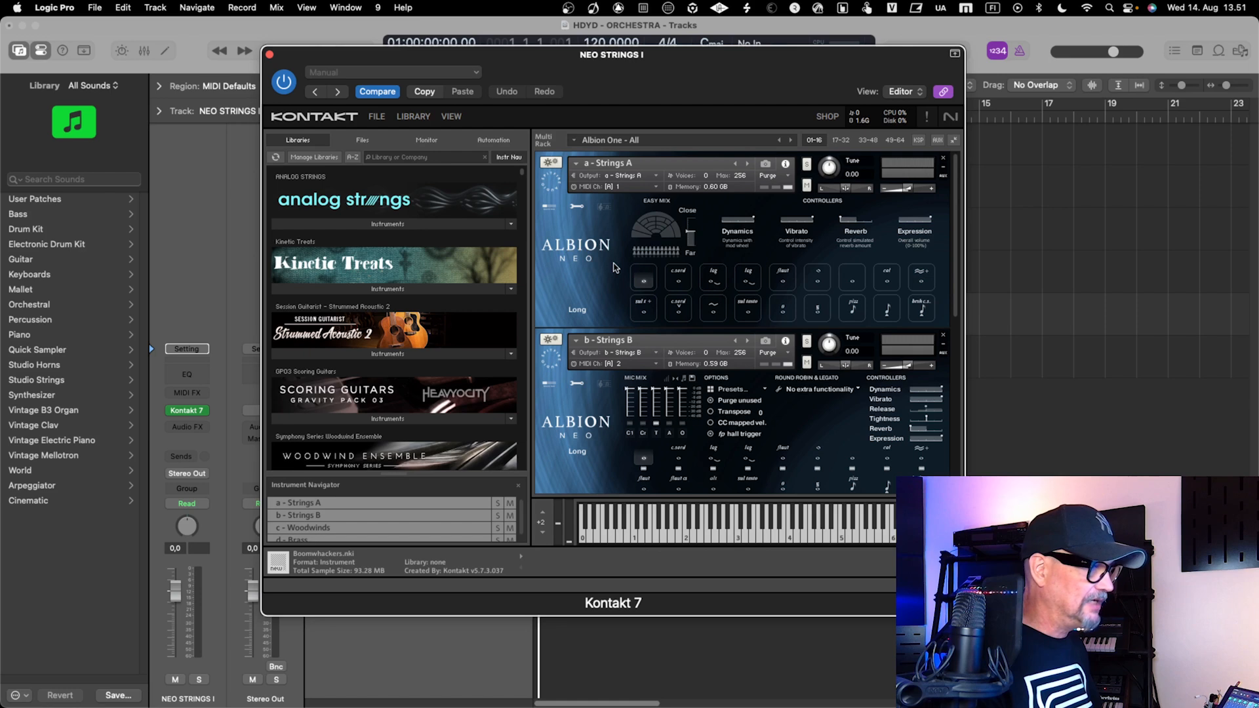
left_click(451, 117)
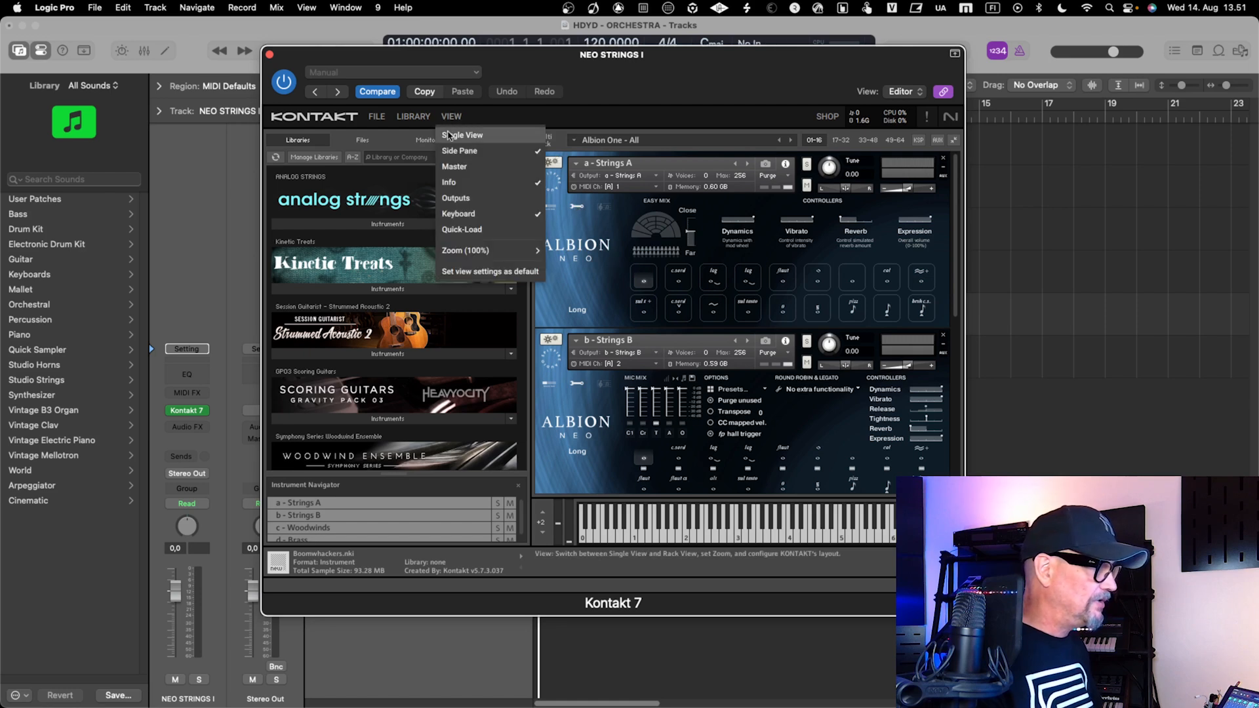
left_click(459, 198)
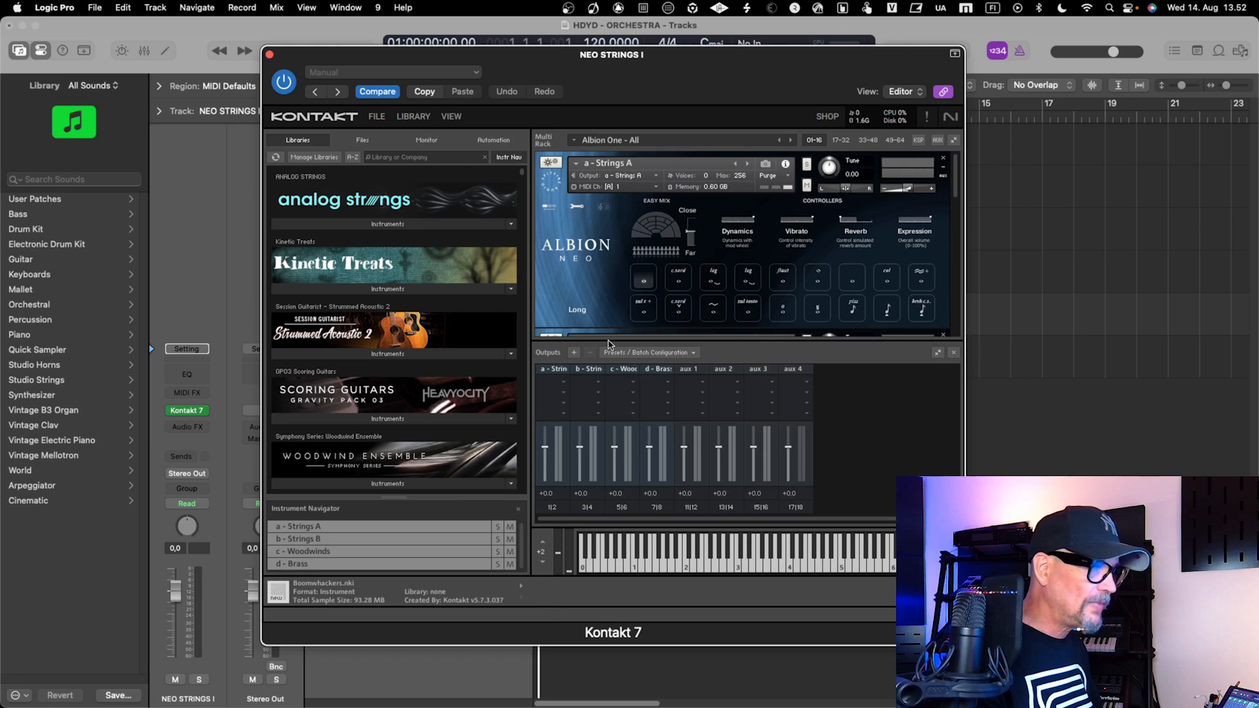
Run the batch function that clears the output section and creates one individual channel for each loaded instrument
scroll(604, 259, "down", 6)
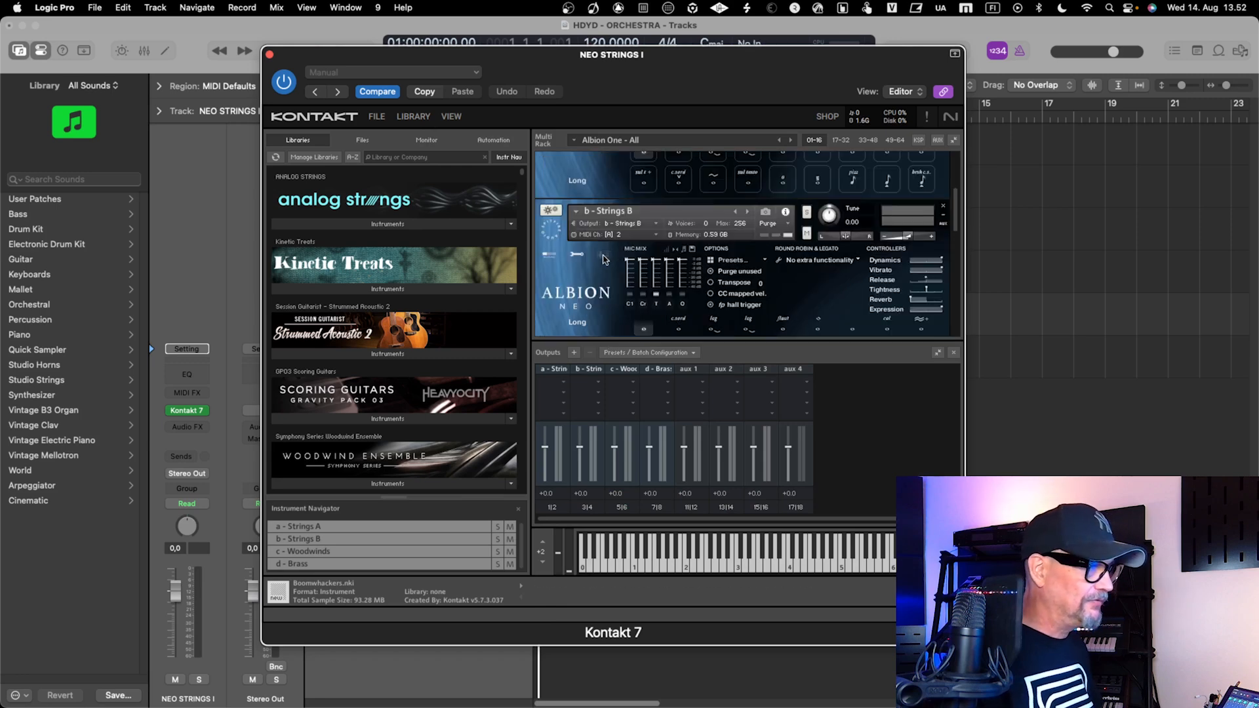
scroll(596, 249, "down", 3)
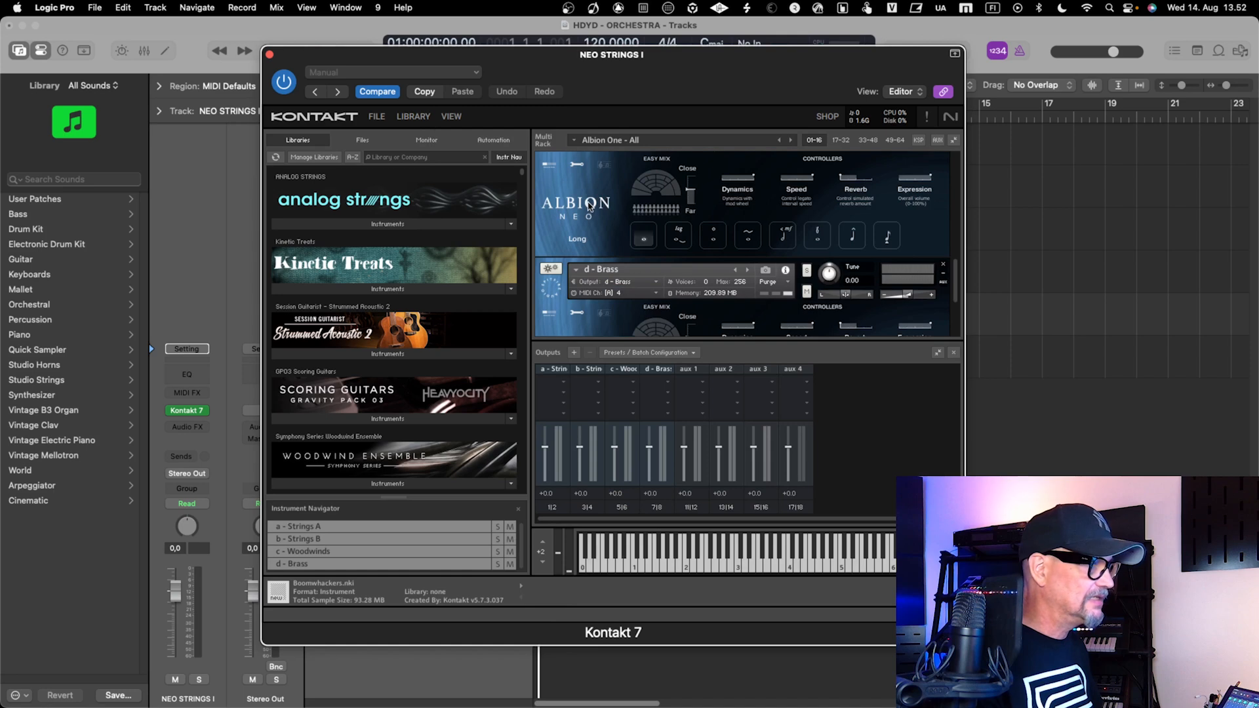
scroll(585, 221, "down", 2)
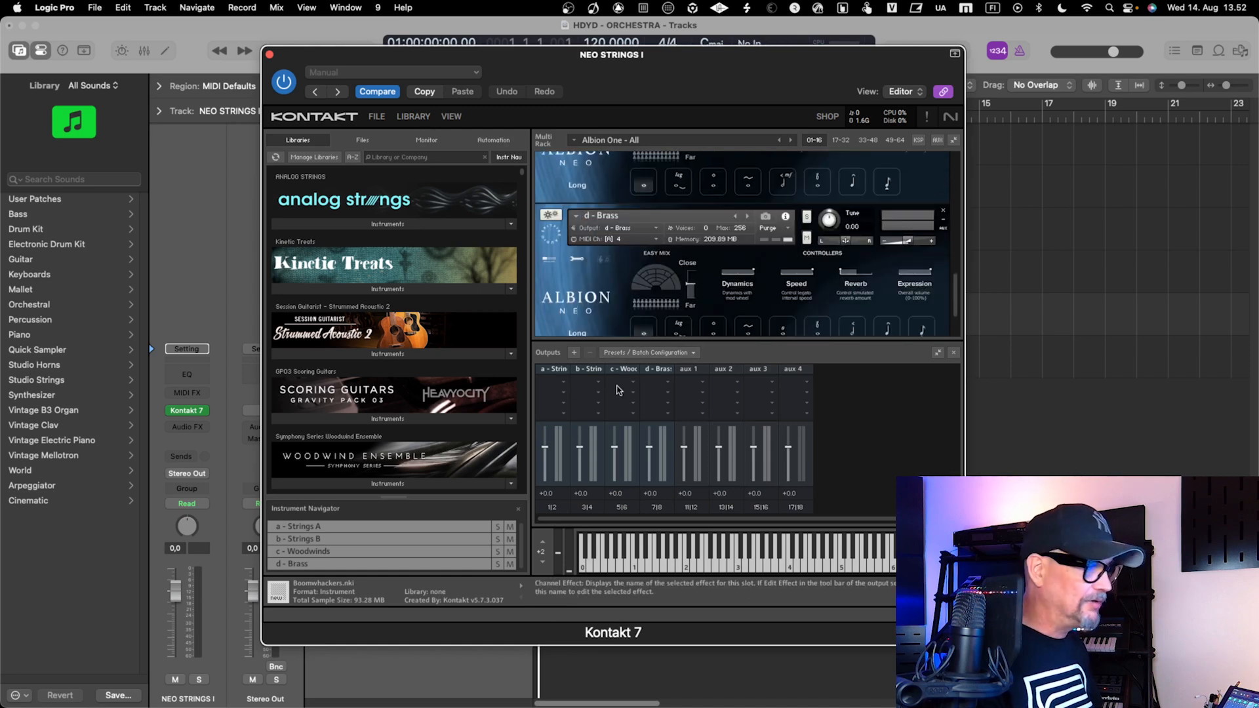
left_click(665, 355)
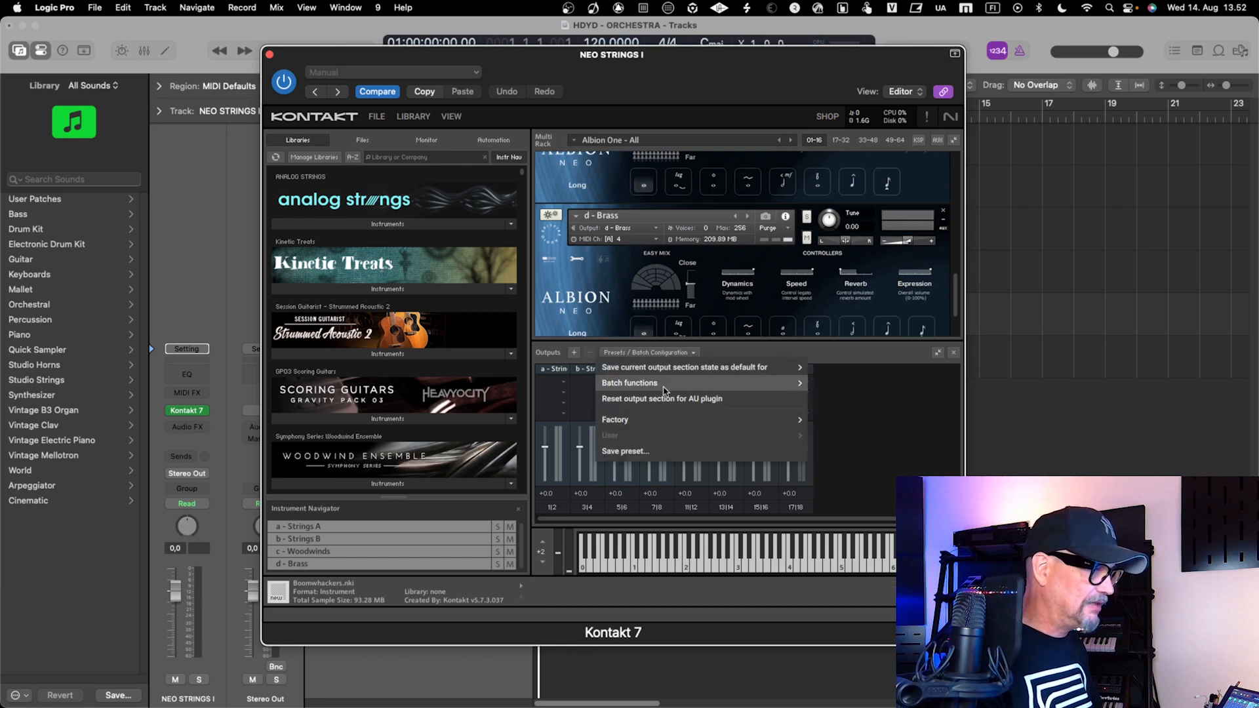
mouse_move(666, 387)
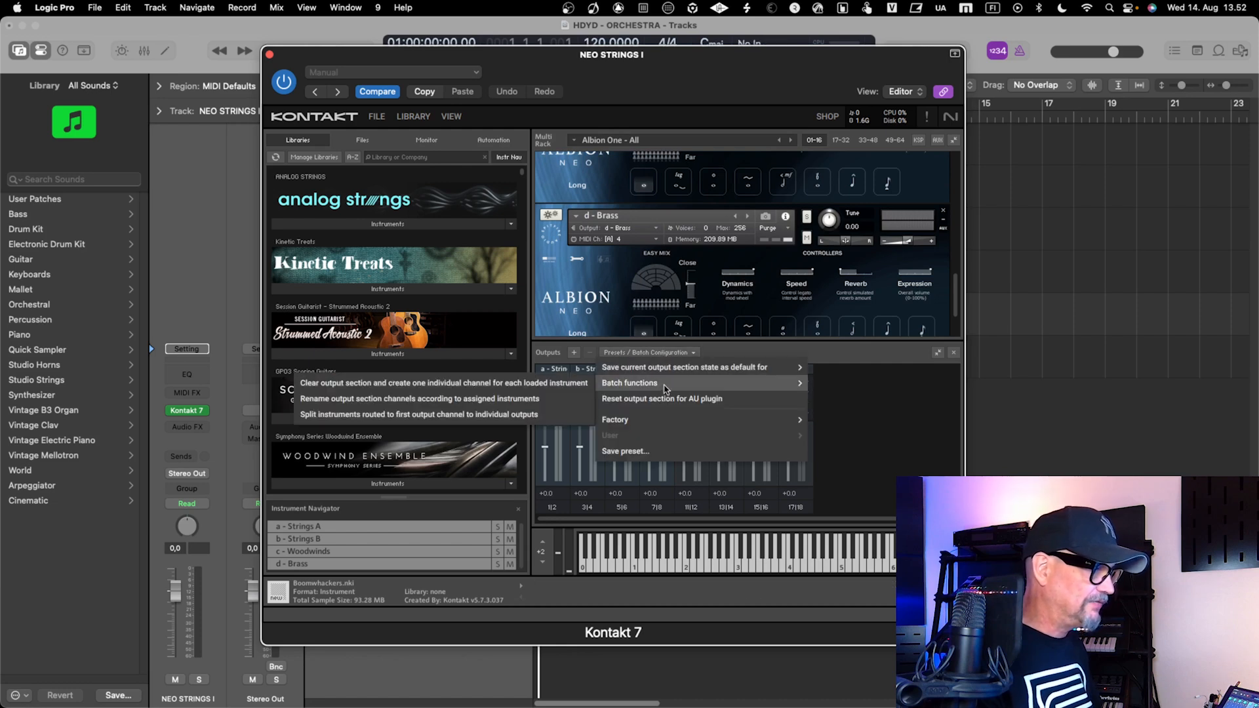
left_click(581, 386)
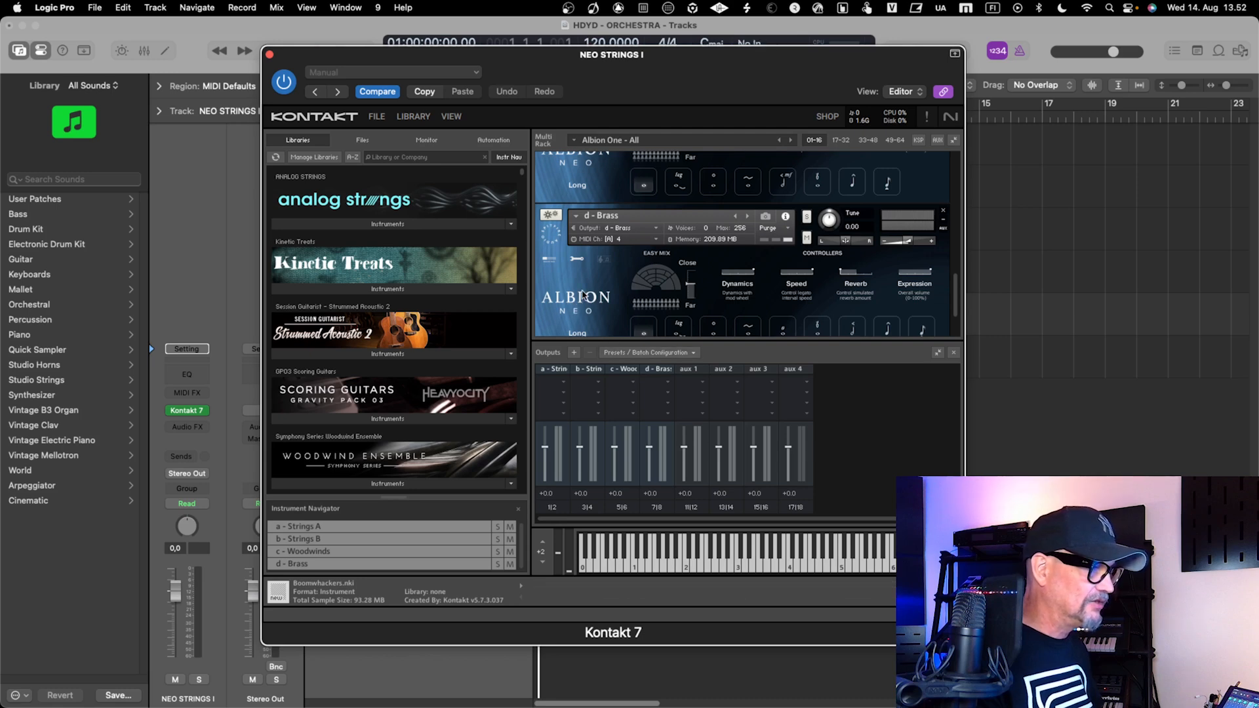
Examine the output and MIDI channel assignments of the Strings A, Strings B, Woodwinds and Brass instruments in the rack
scroll(583, 295, "down", 1)
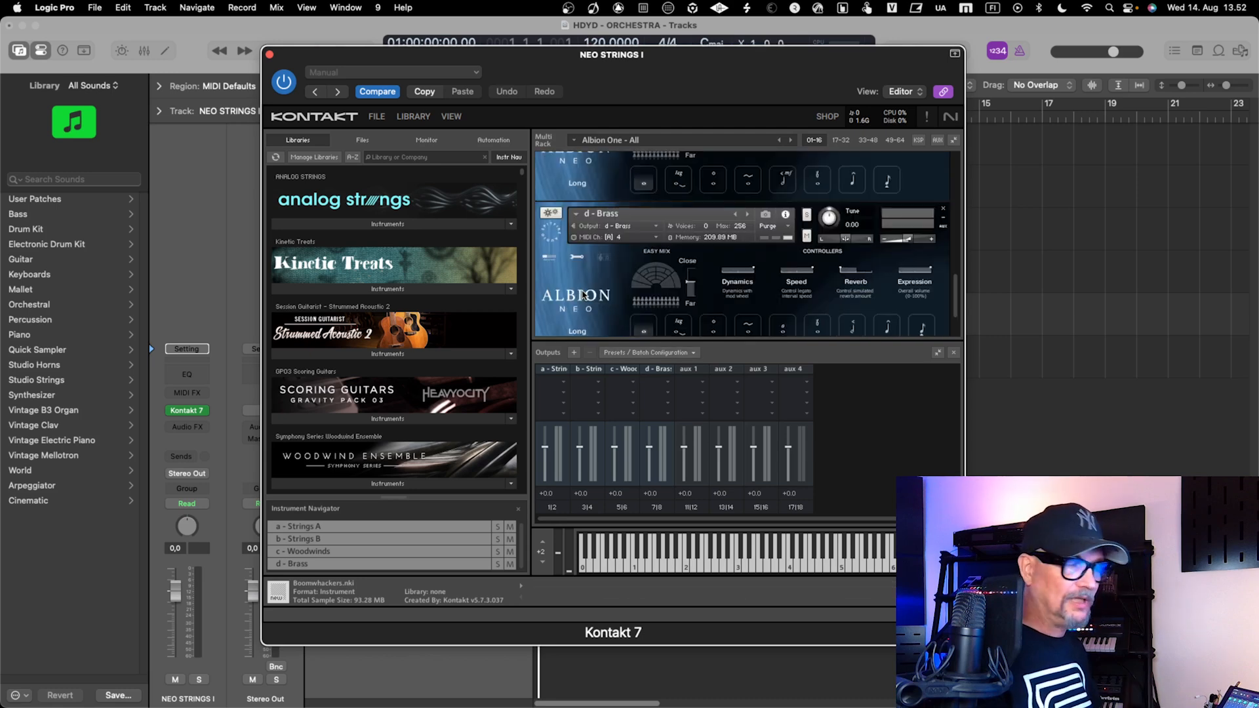
scroll(587, 289, "up", 5)
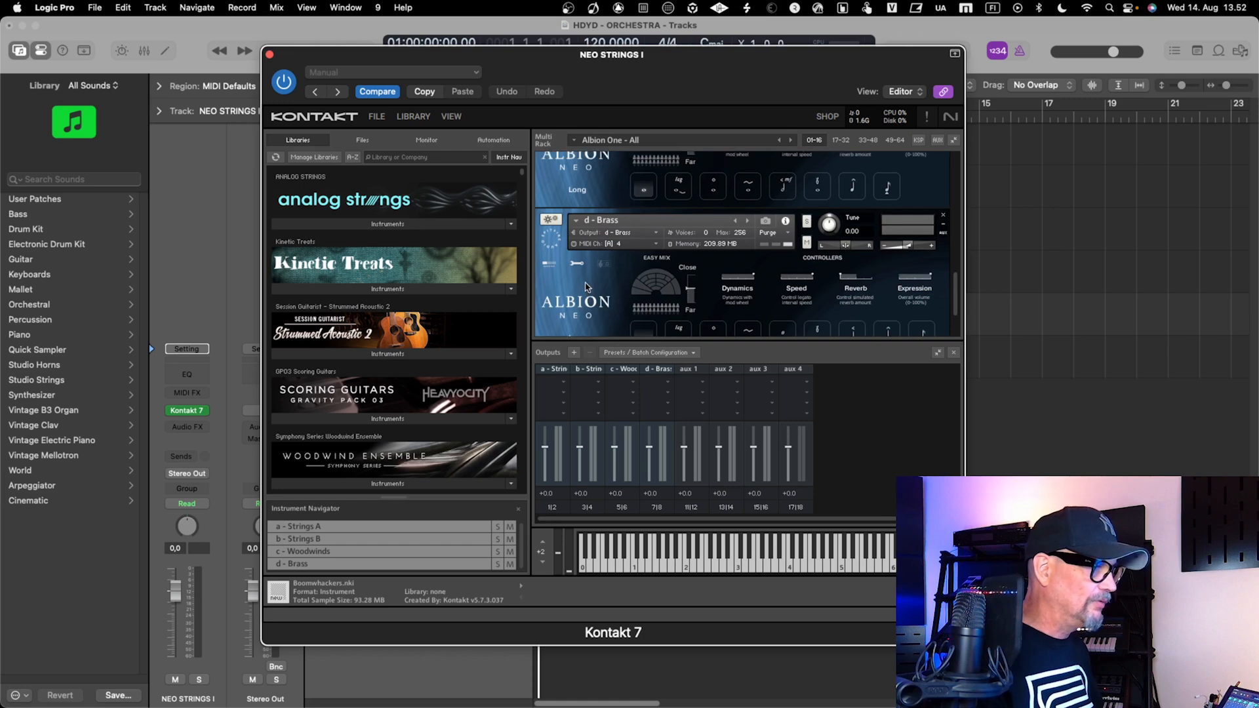
scroll(587, 288, "up", 5)
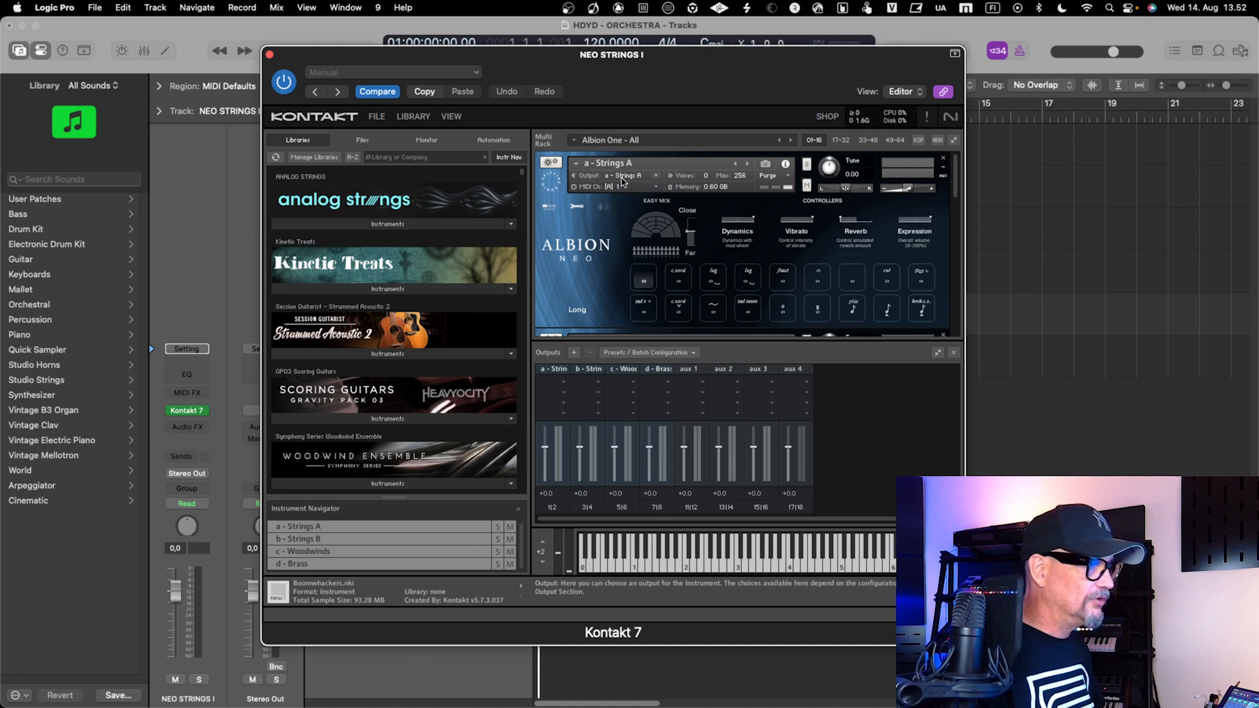
scroll(598, 254, "down", 3)
scroll(598, 254, "down", 3)
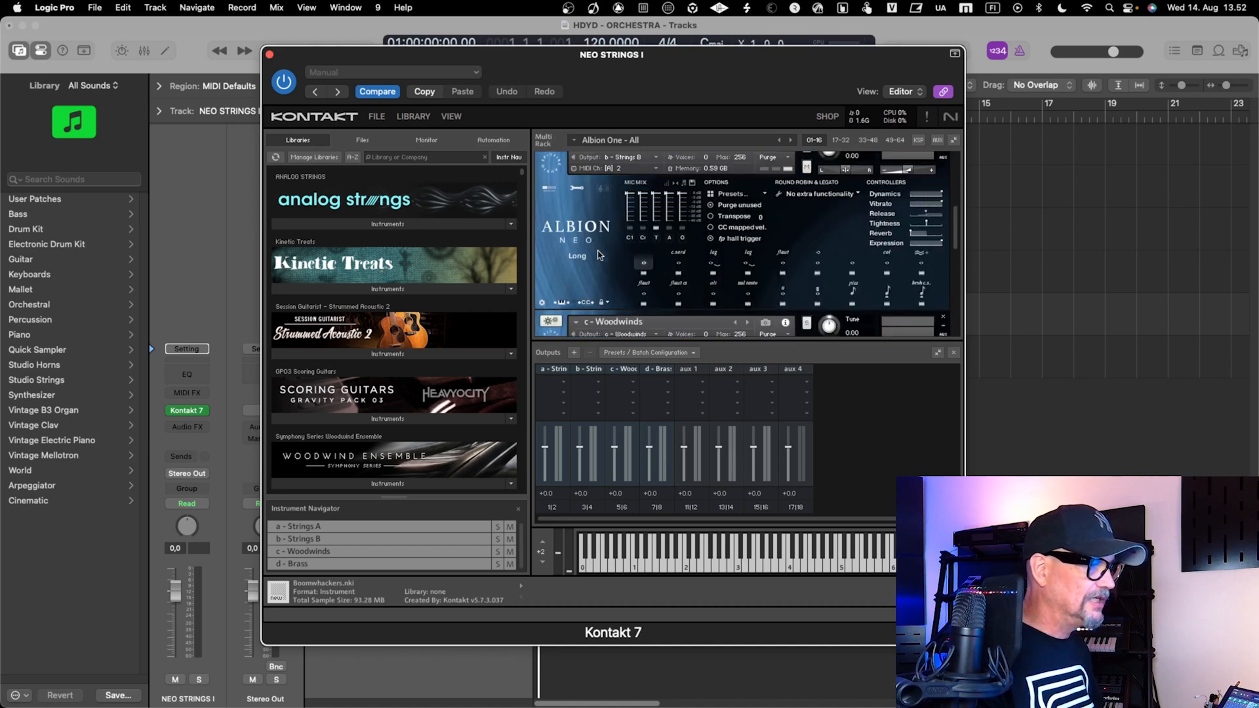
scroll(598, 255, "down", 3)
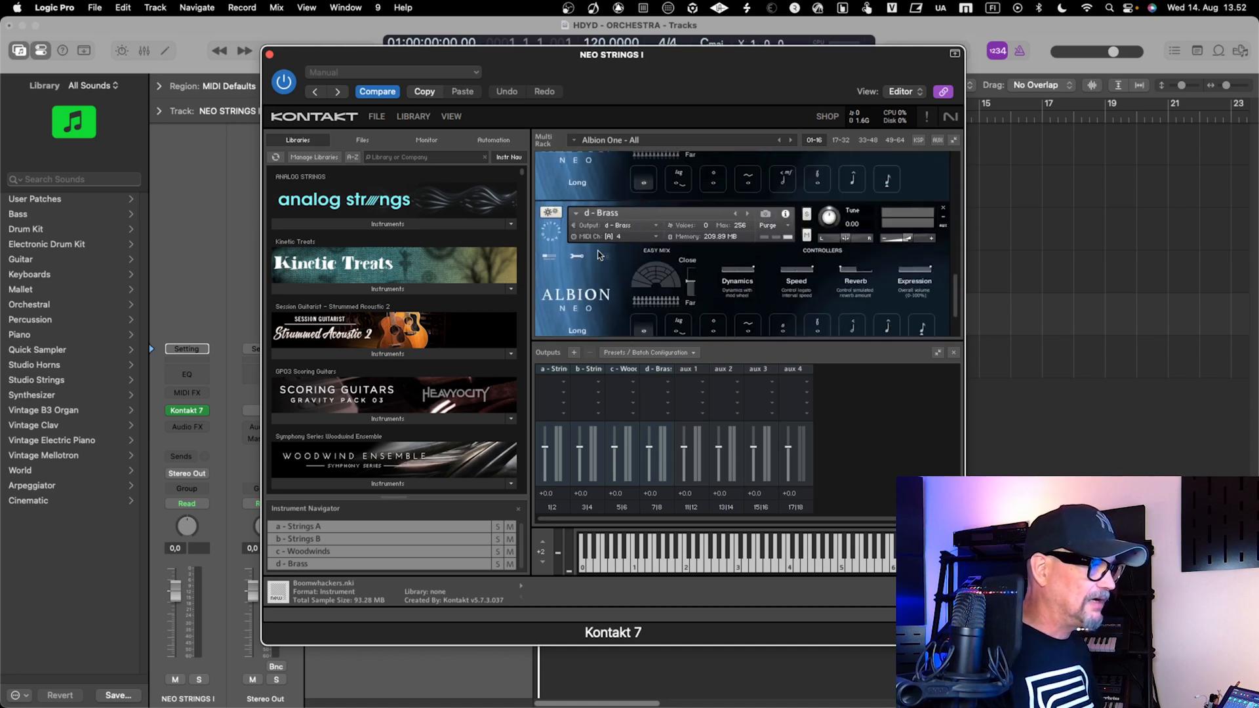
scroll(598, 254, "down", 2)
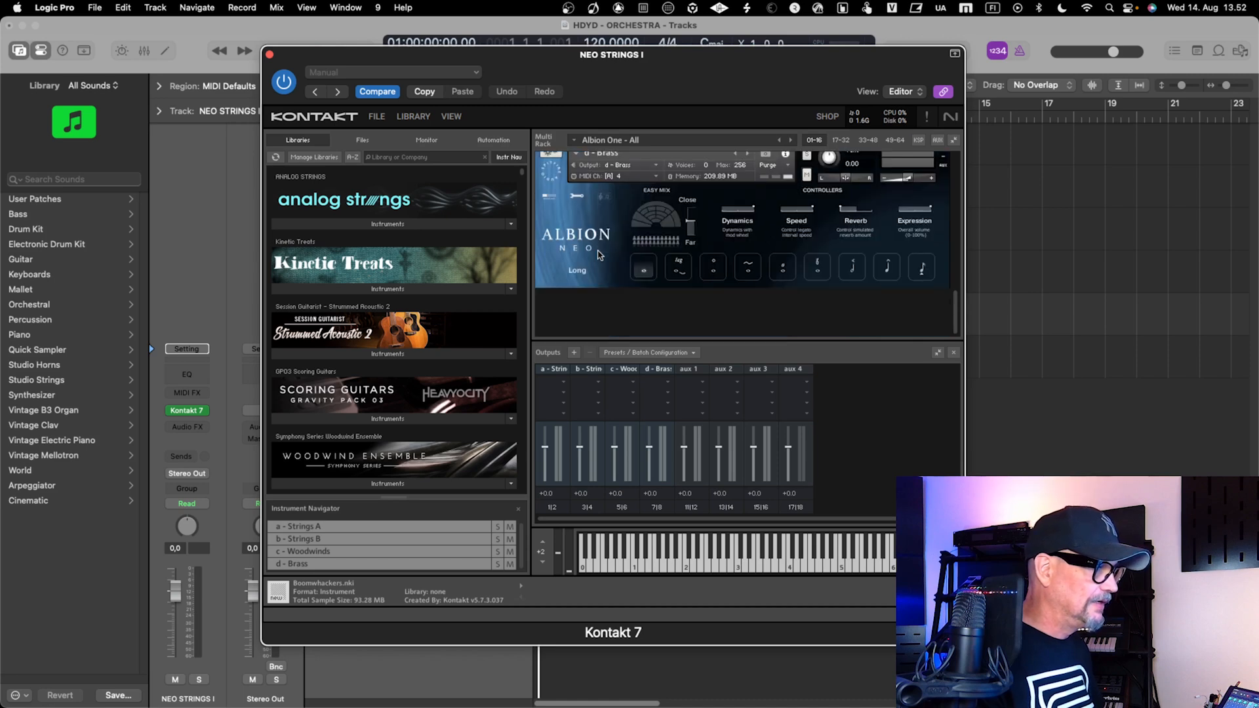
Set the MIDI channel of the Strings A instrument to channel 1 of Port A [from host]
scroll(598, 255, "up", 10)
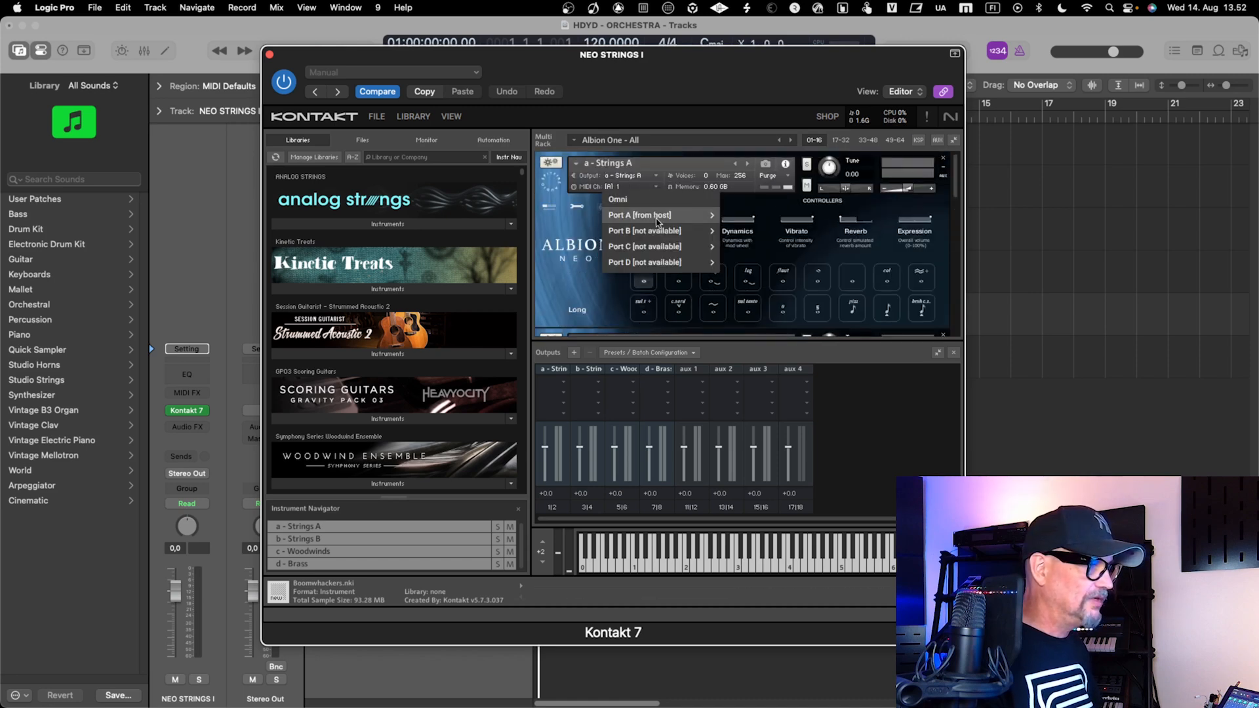
mouse_move(669, 218)
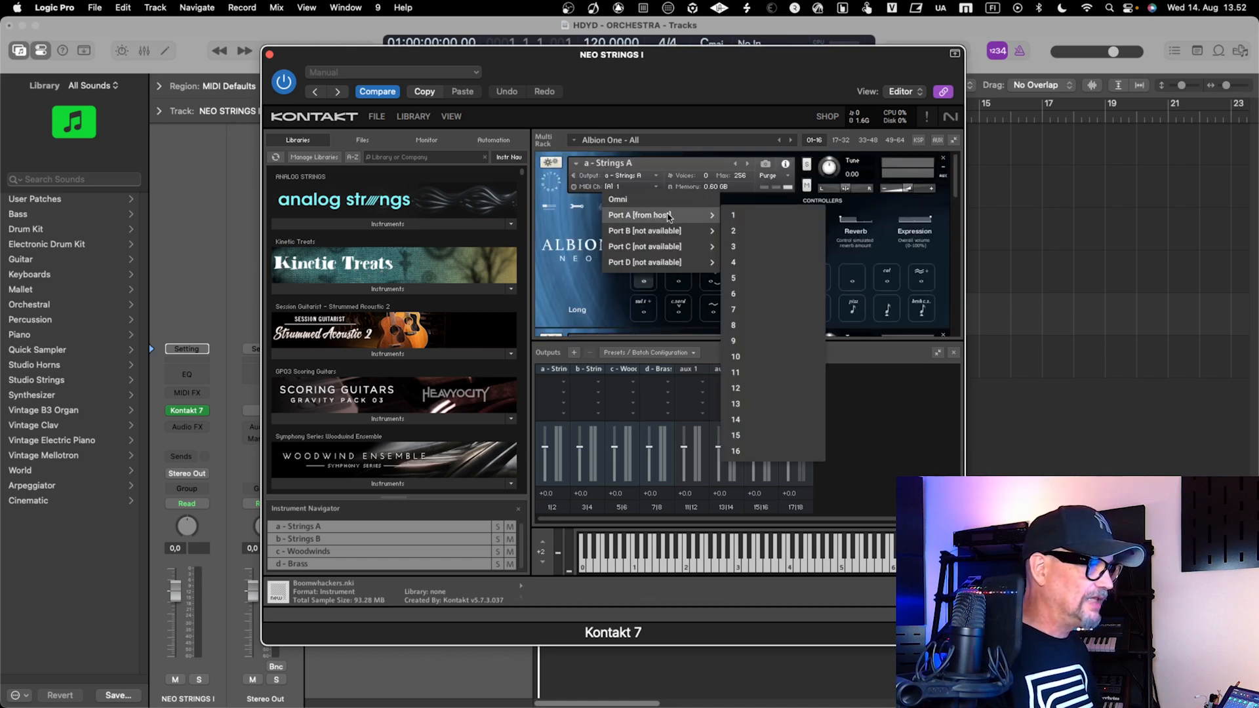
left_click(738, 216)
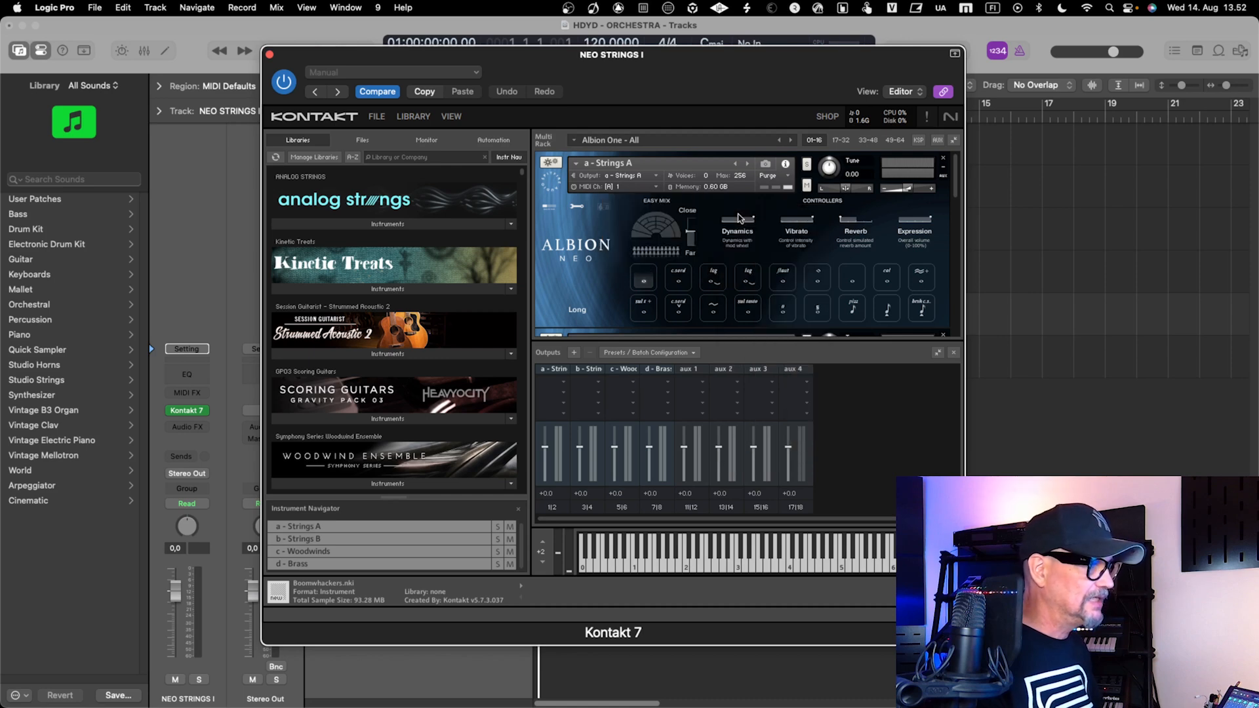
left_click(627, 190)
left_click(624, 191)
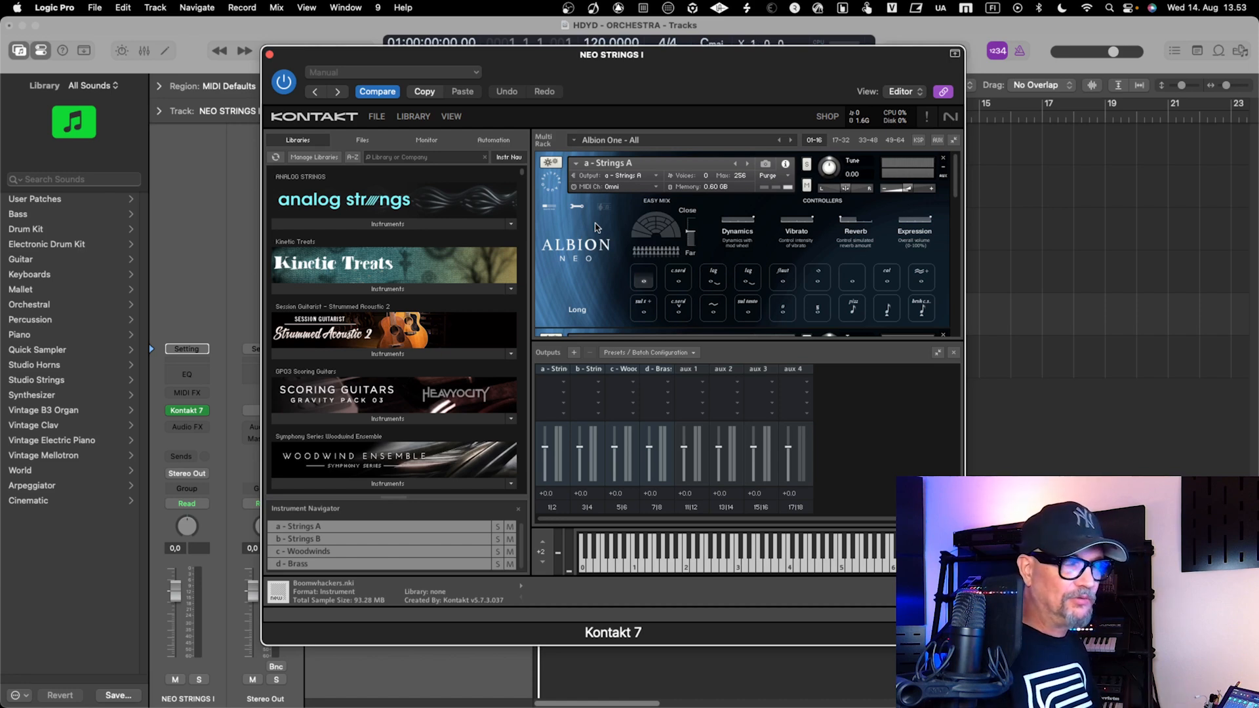
left_click(622, 187)
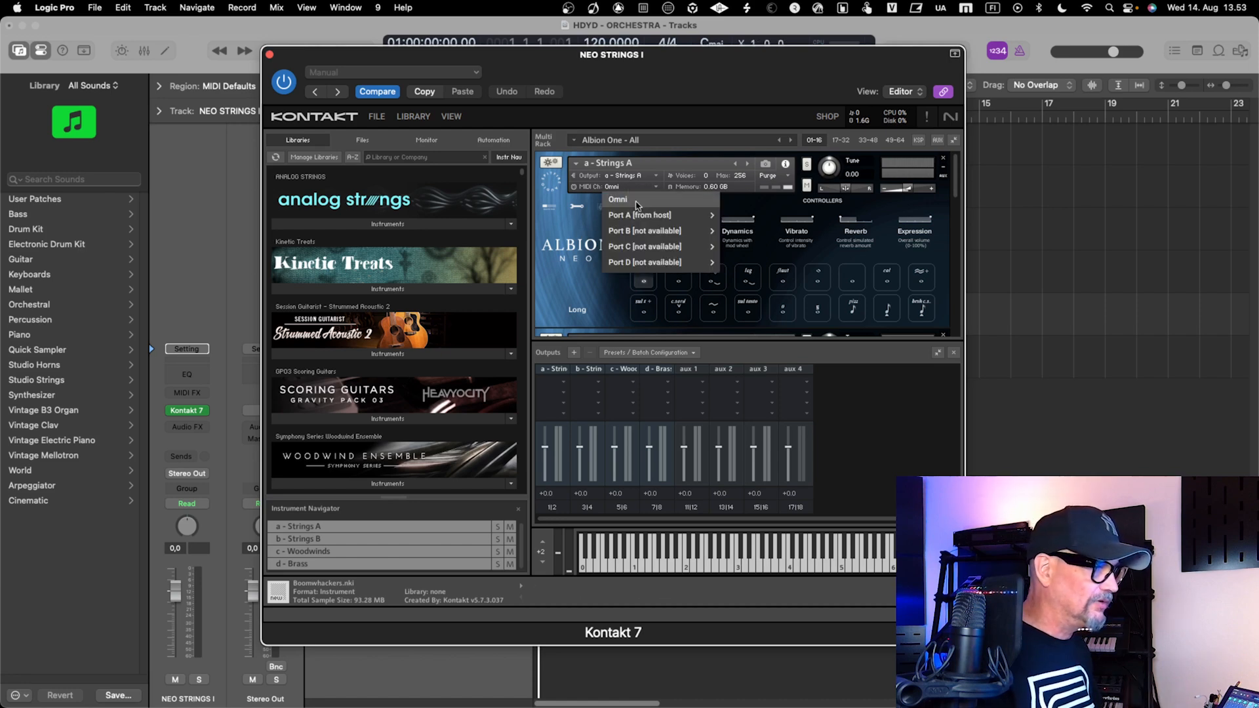
left_click(753, 216)
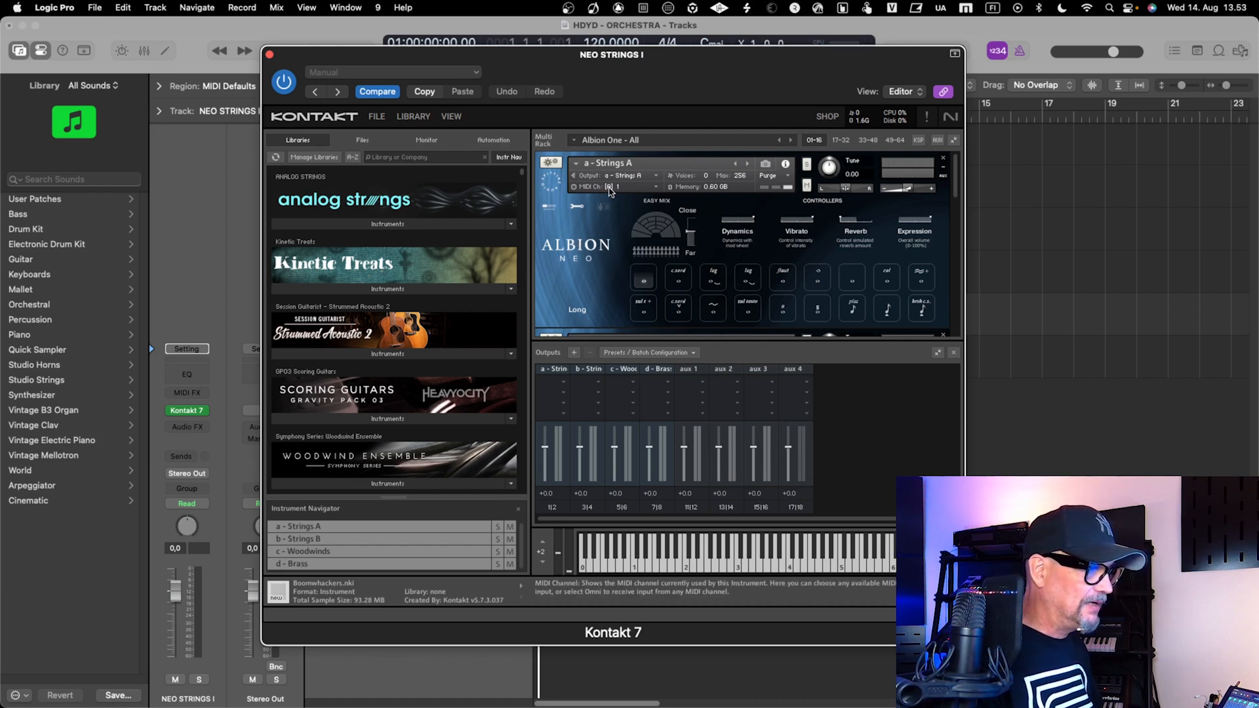
Assign the Woodwinds instrument to MIDI channel 3 of Port A [from host]
scroll(592, 242, "down", 3)
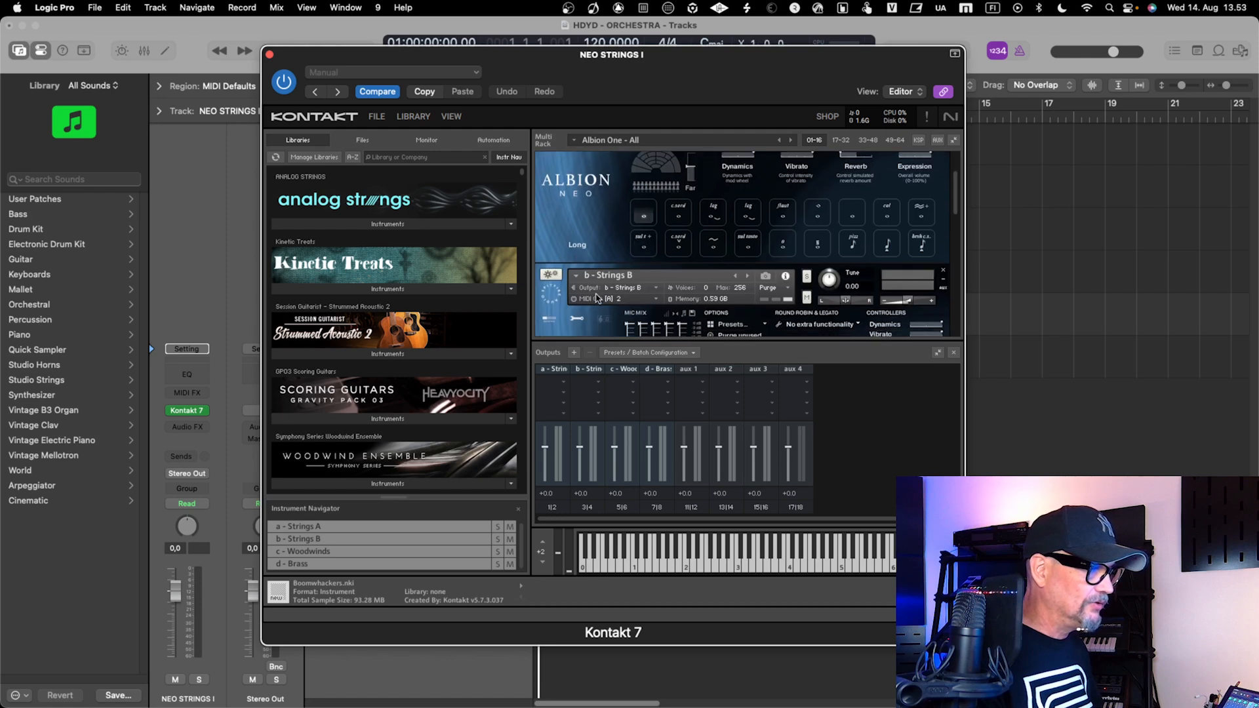
scroll(604, 317, "down", 6)
scroll(604, 317, "down", 5)
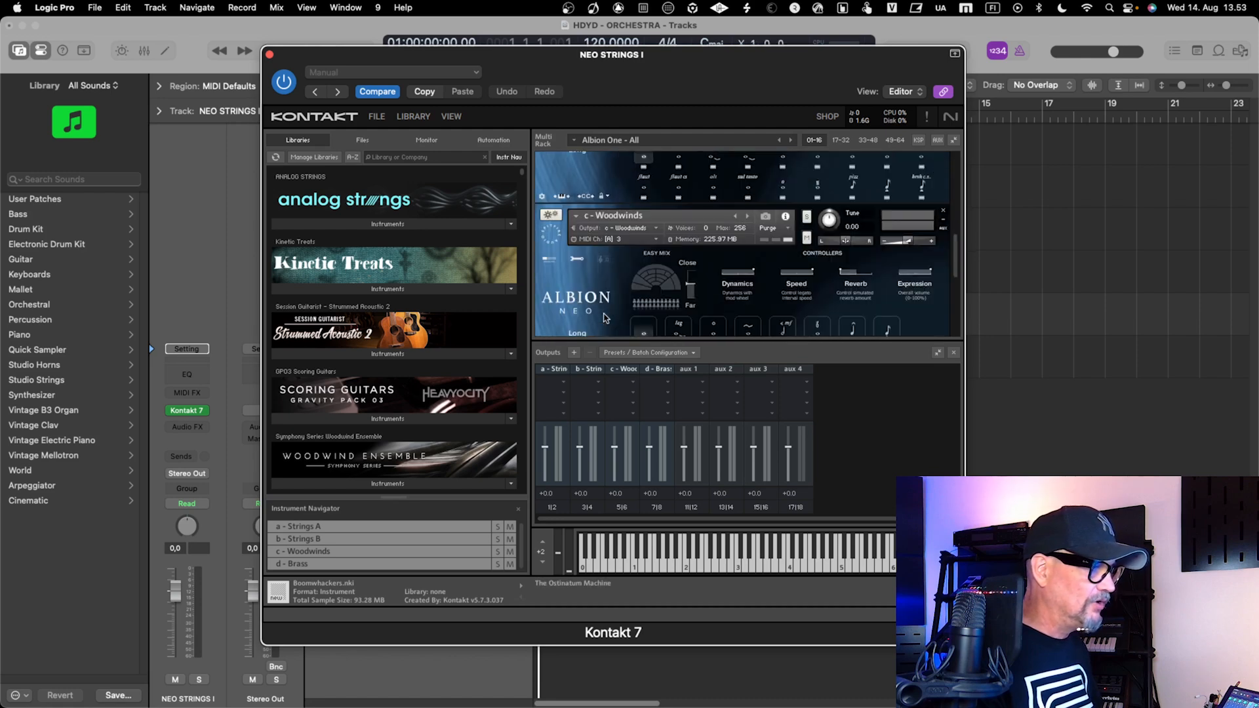
left_click(654, 240)
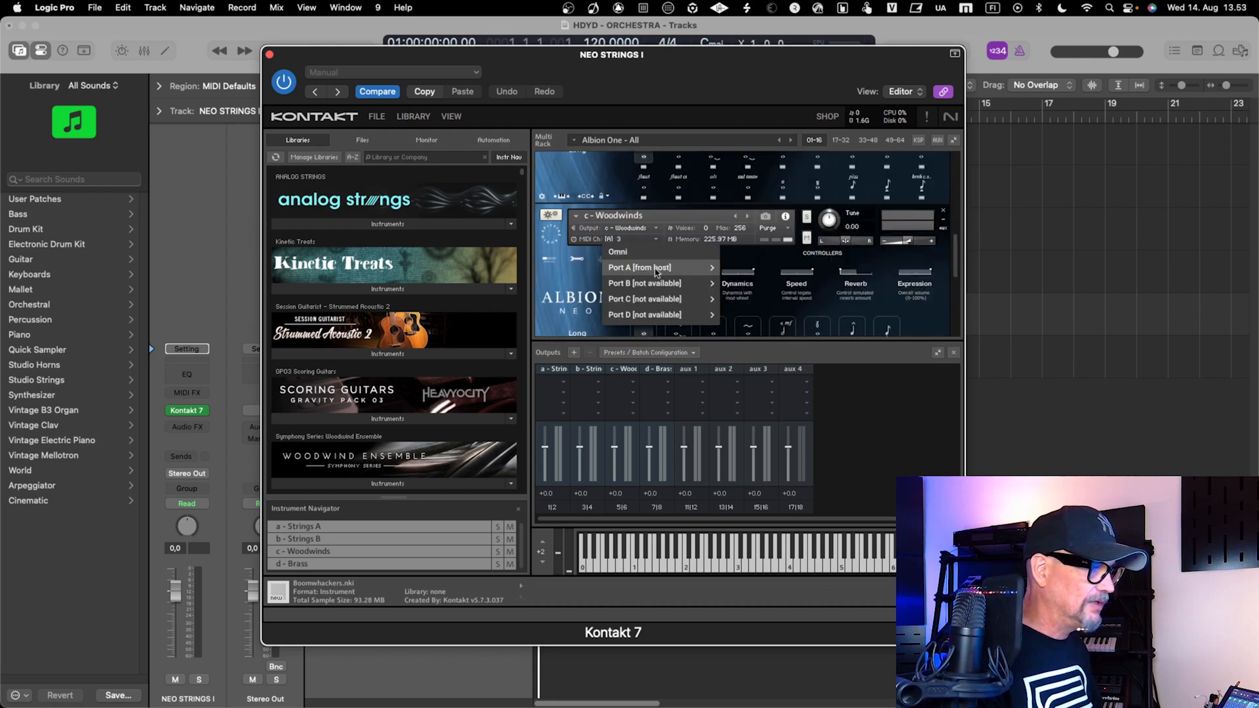
mouse_move(662, 272)
left_click(734, 299)
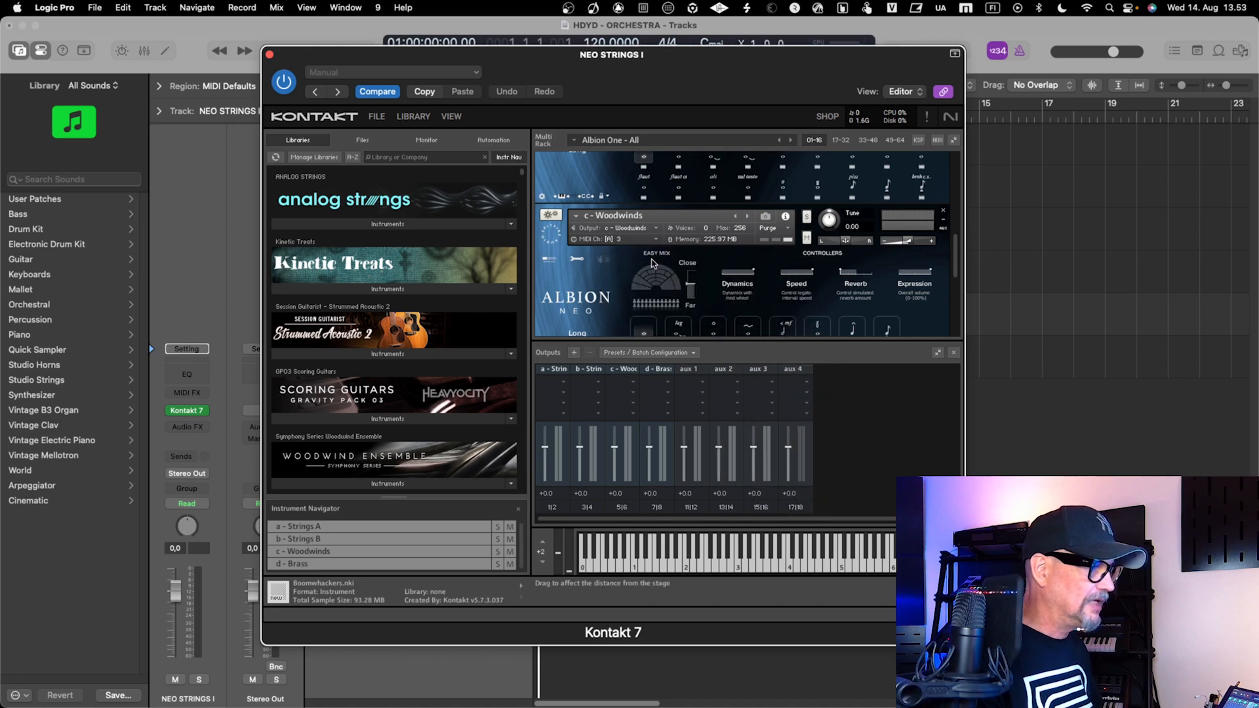
Check the MIDI channels of the instruments in the rack again and close the Kontakt 7 window
scroll(616, 257, "up", 10)
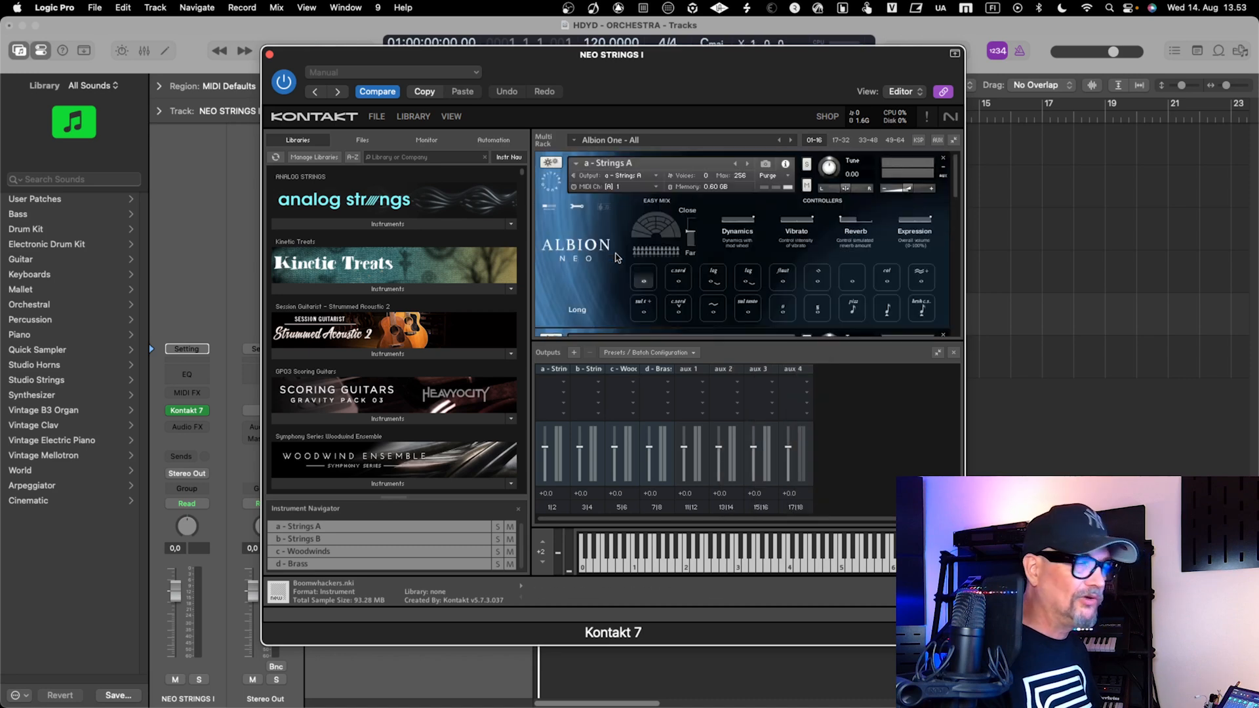
scroll(616, 258, "down", 5)
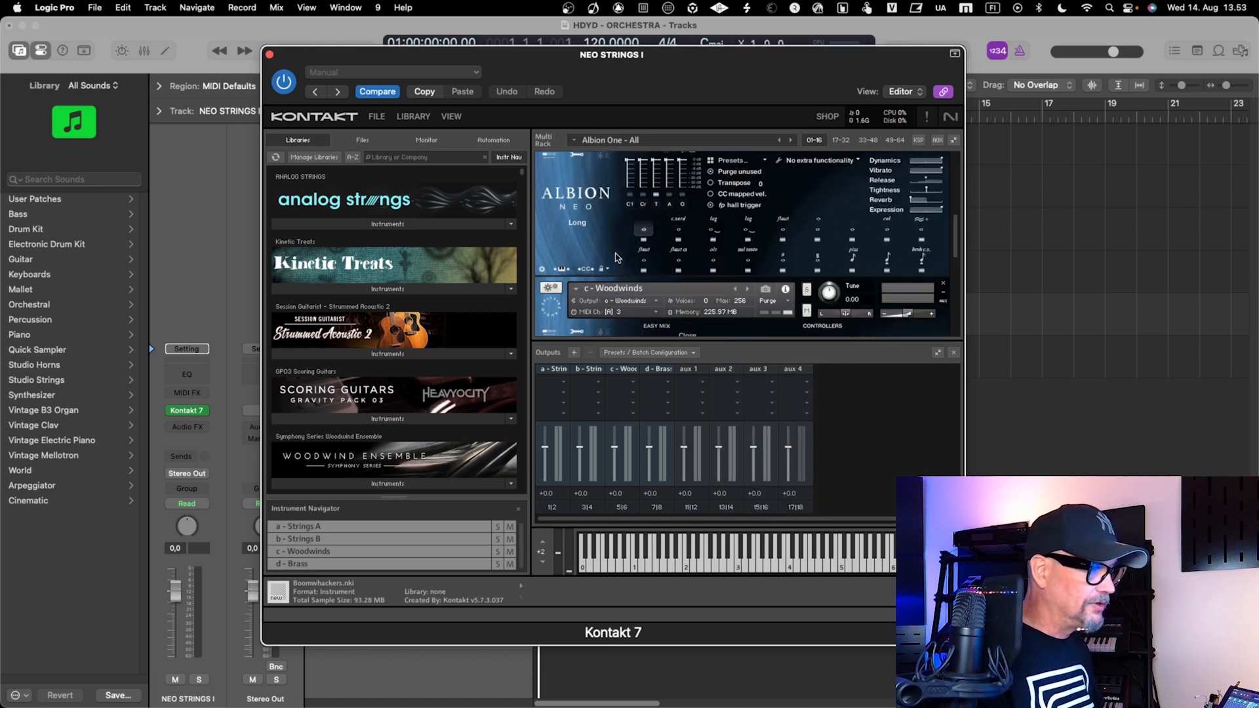
scroll(616, 257, "down", 3)
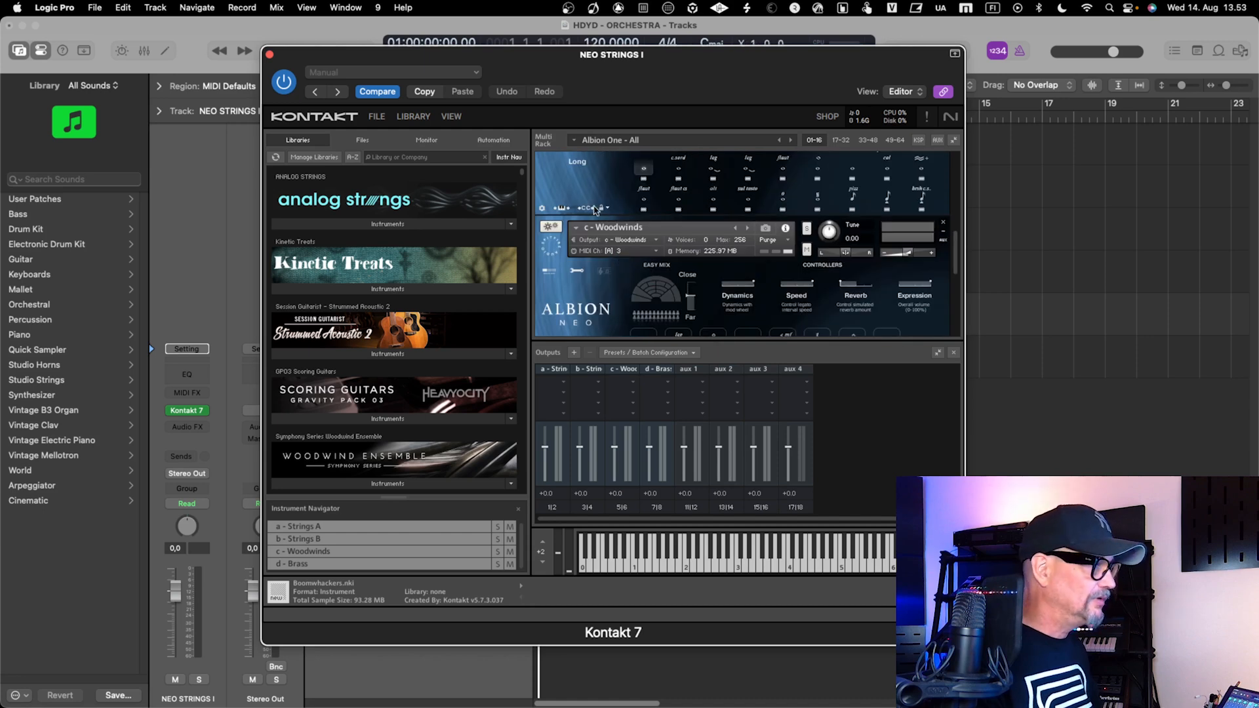
left_click(270, 55)
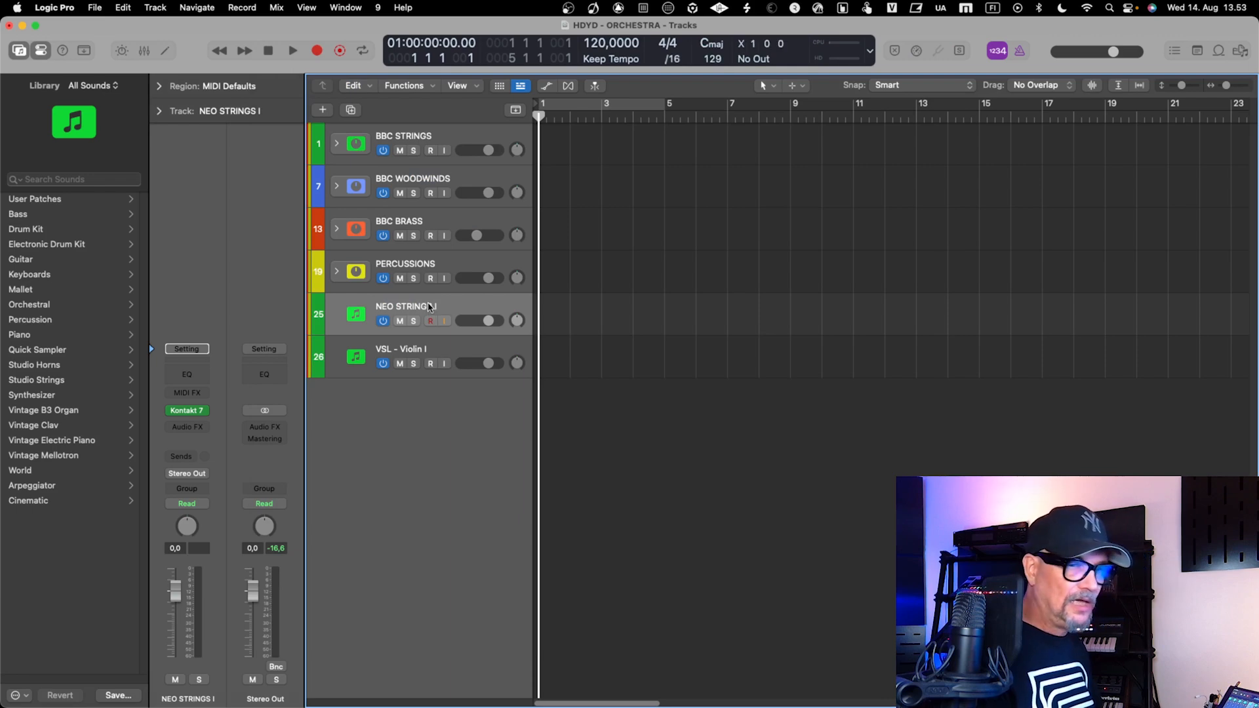
Add three aux output channels, Kontakt 3-4, 5-6 and 7-8, to the NEO STRINGS I channel strip in the mixer
key("x")
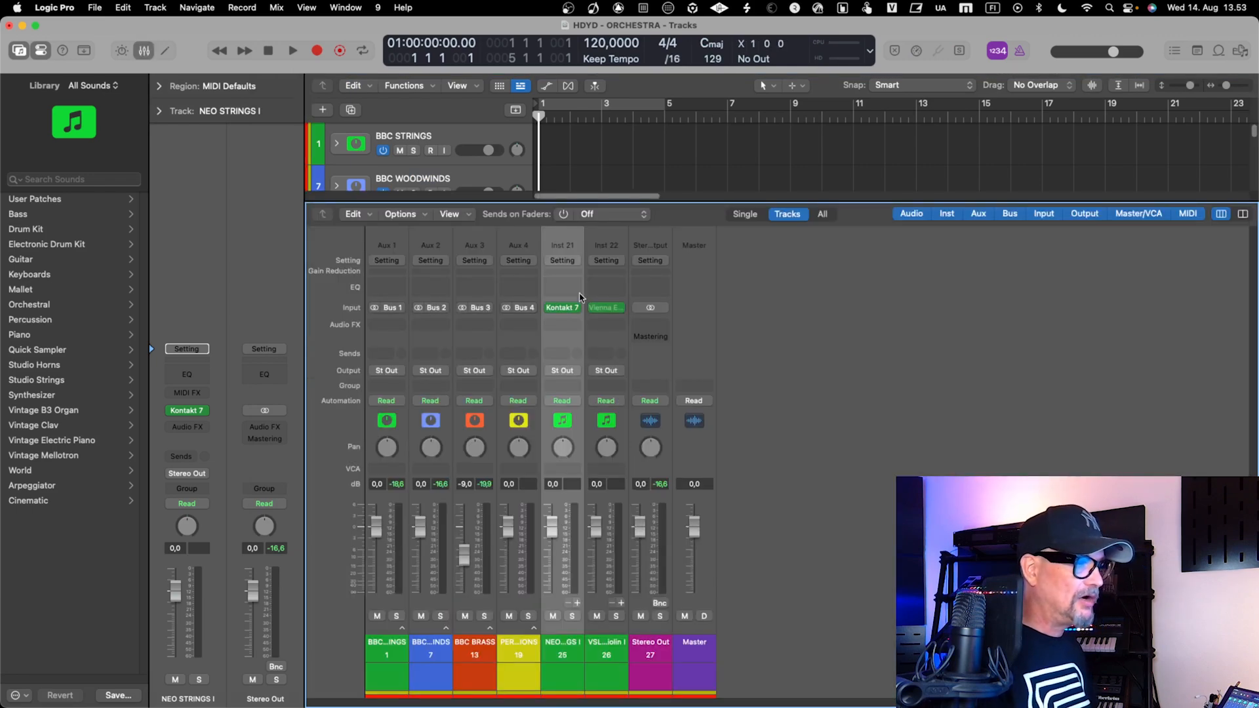
mouse_move(562, 310)
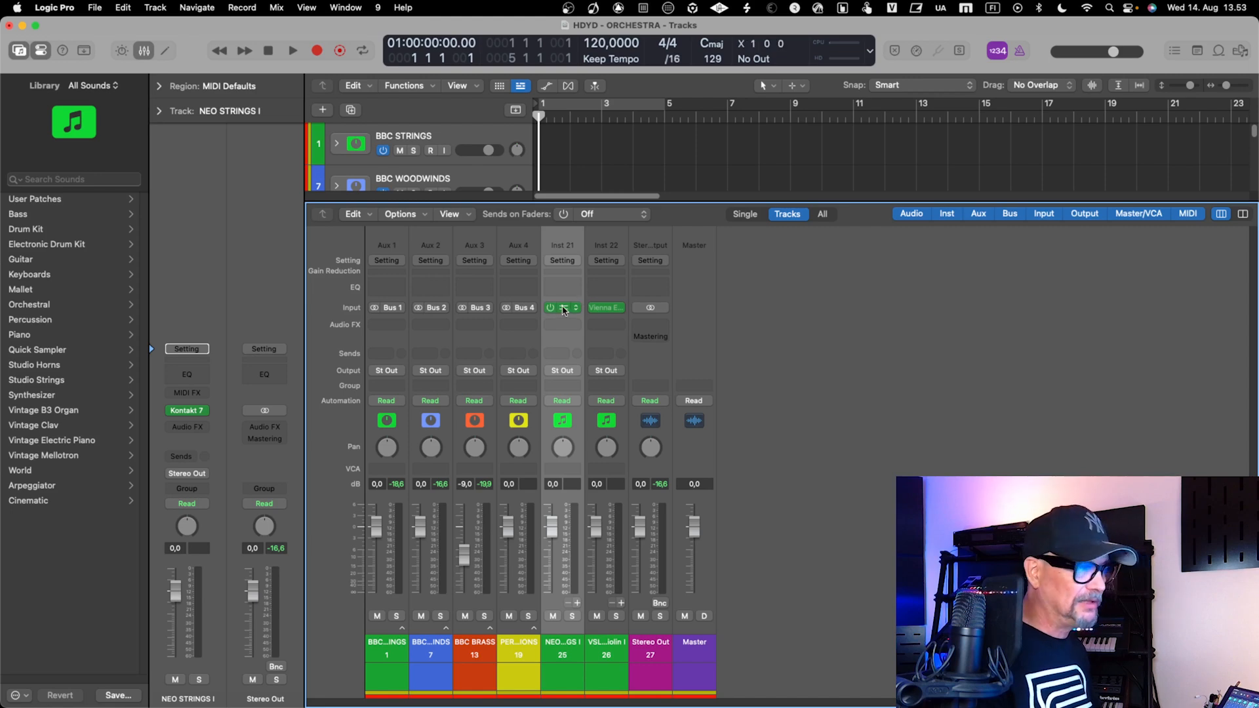
left_click(576, 604)
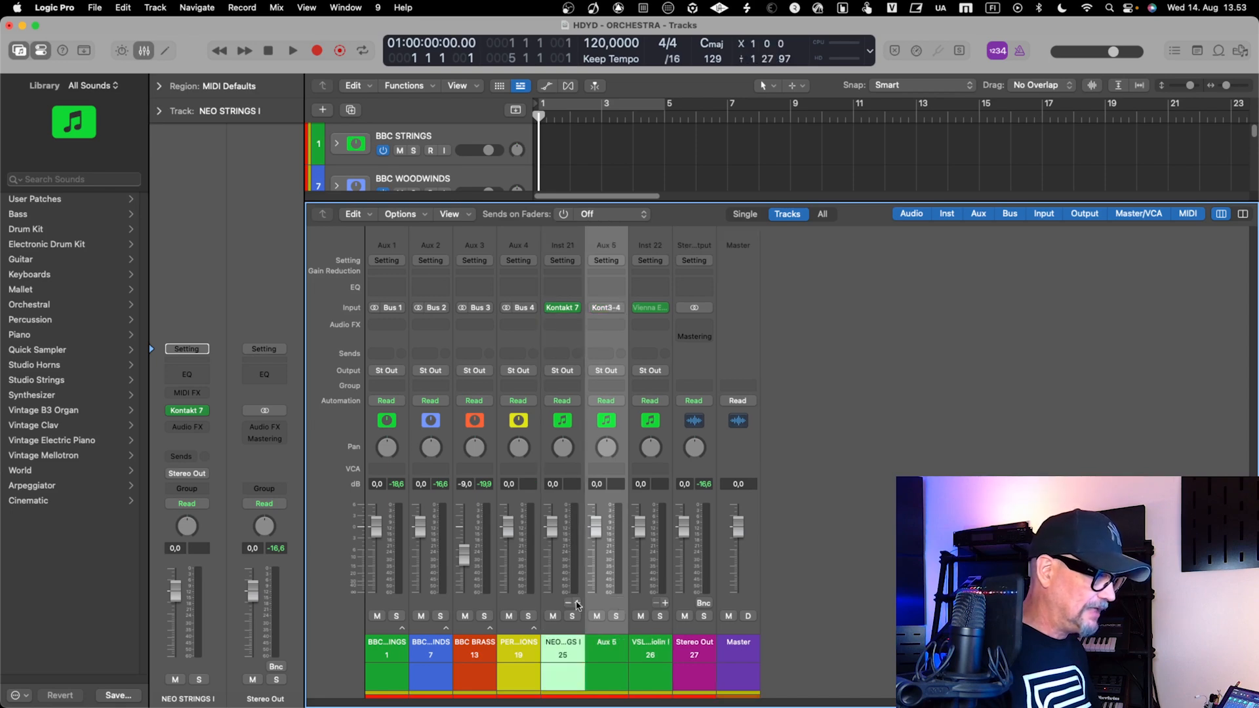
left_click(577, 603)
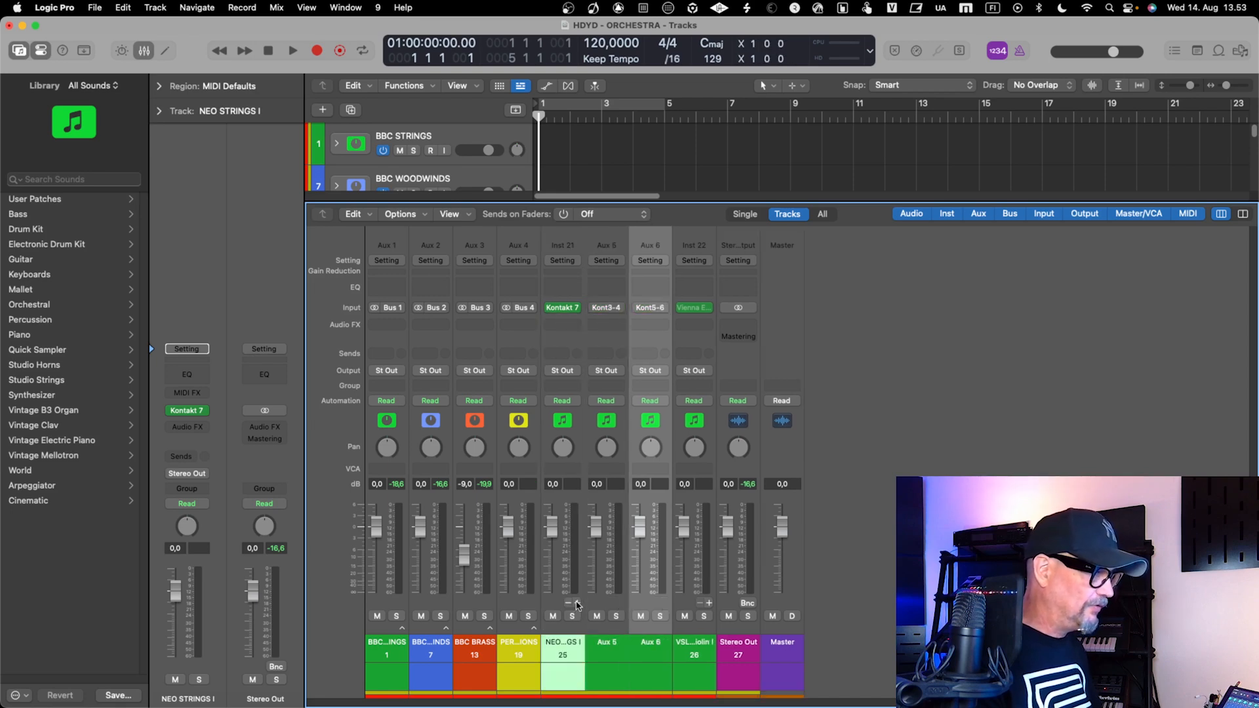
left_click(576, 603)
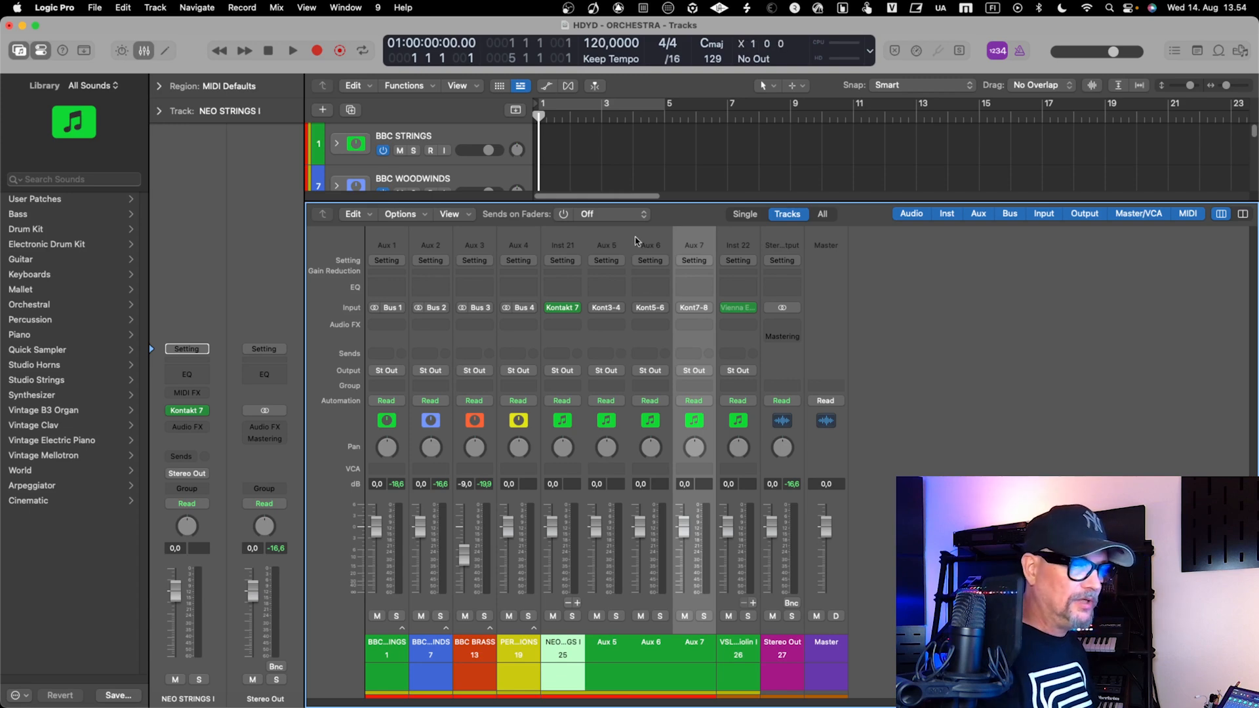
key("x")
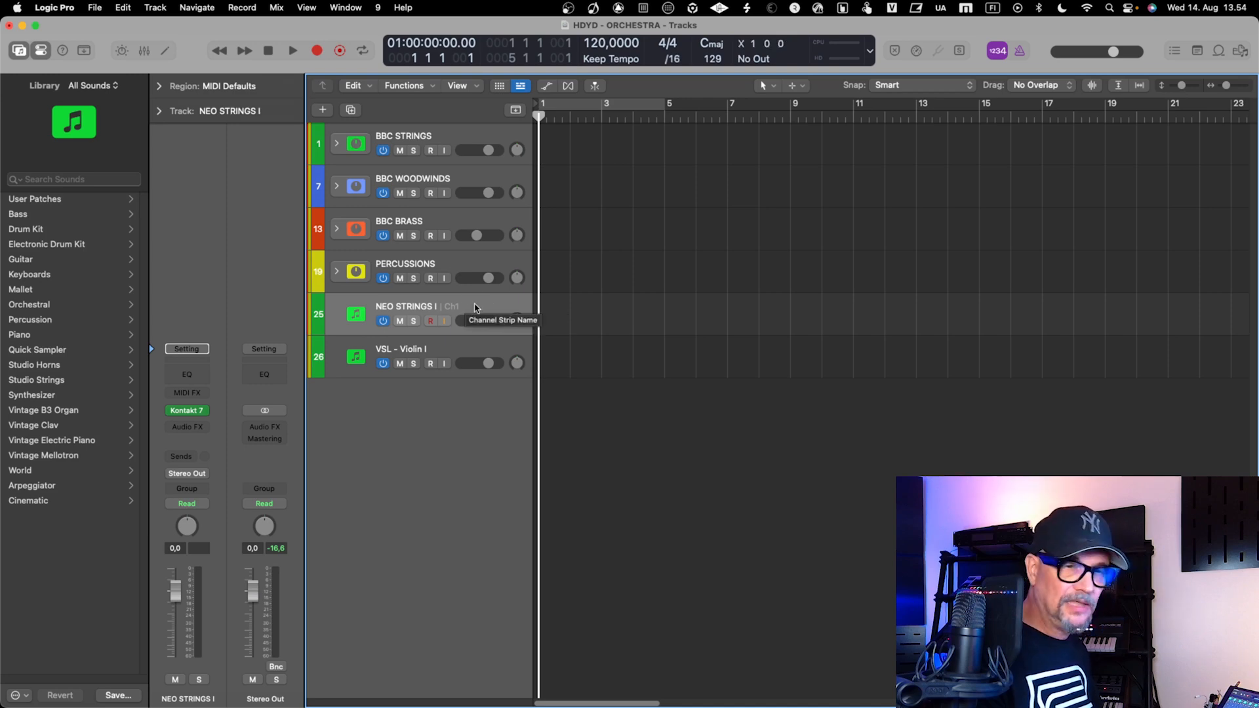
Create a track in the arrangement for the Aux 5 channel strip in the mixer
key("x")
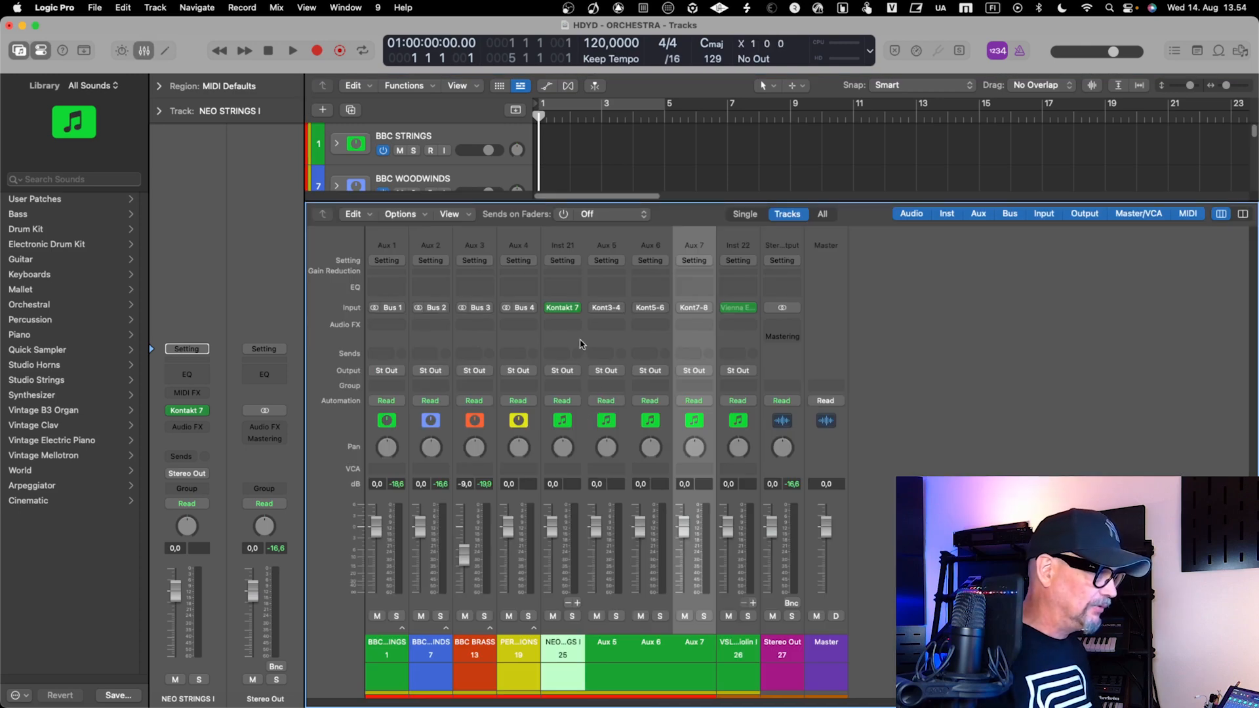
left_click(601, 654)
right_click(603, 653)
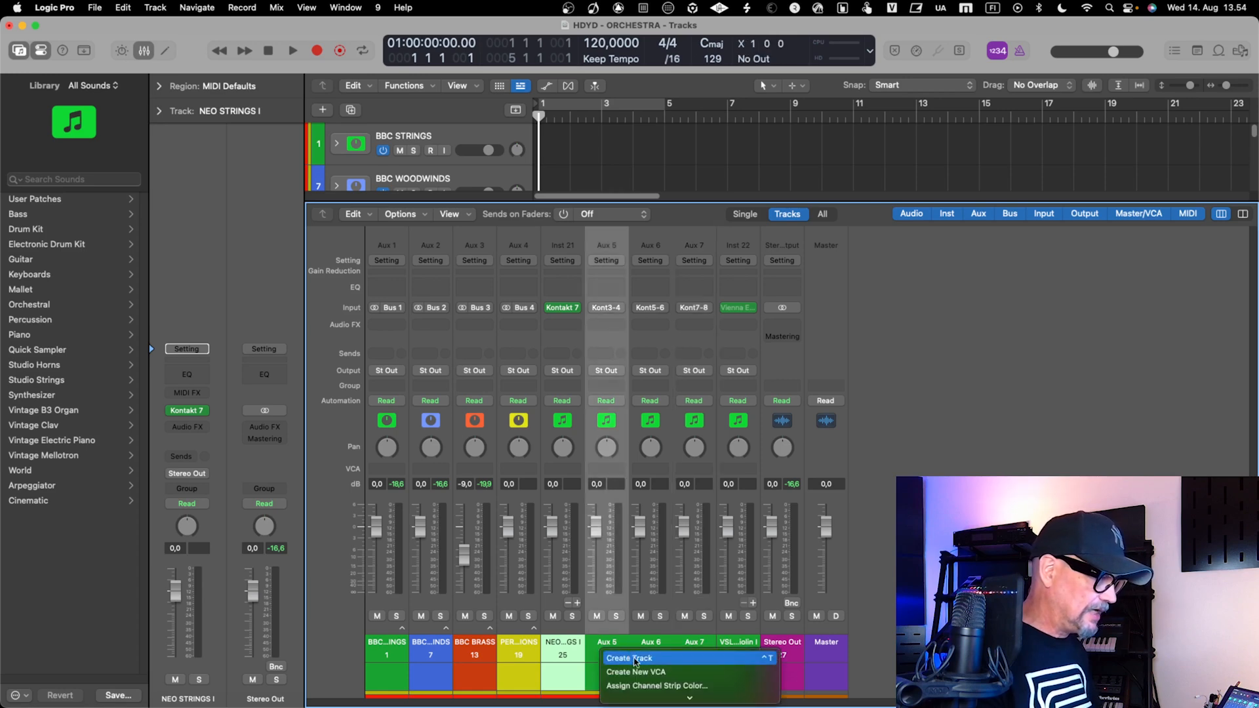
left_click(604, 636)
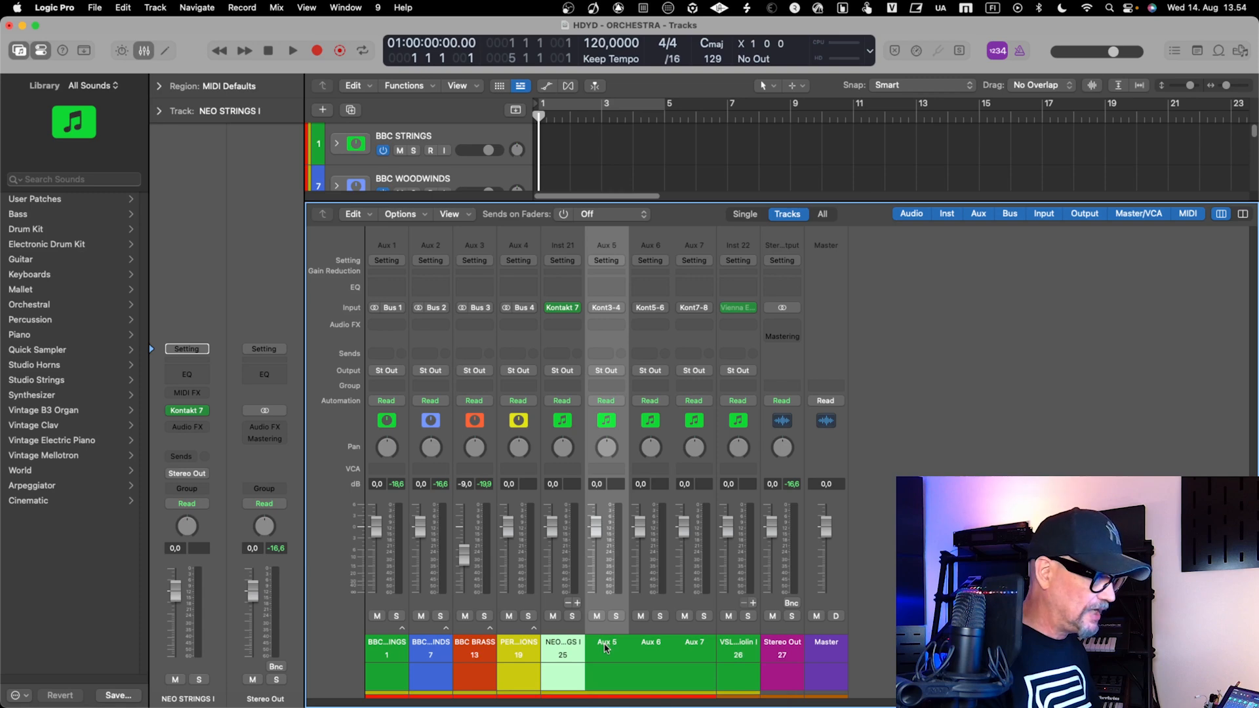
right_click(606, 645)
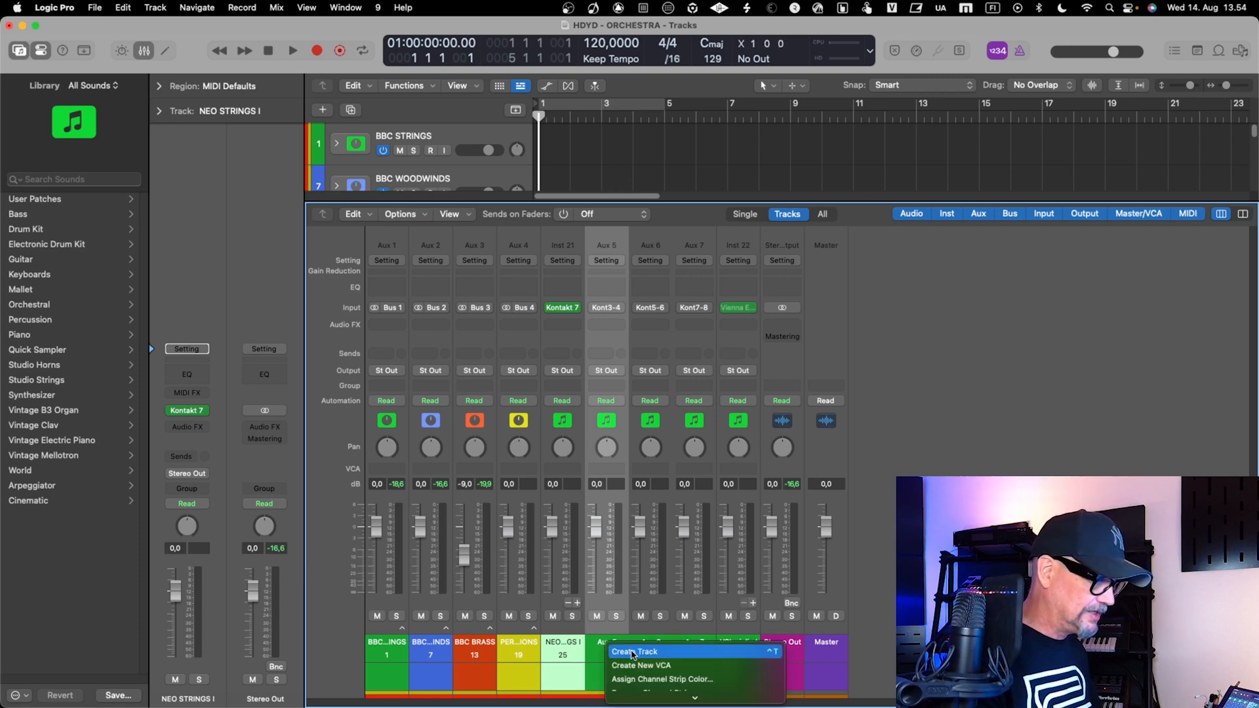
left_click(633, 651)
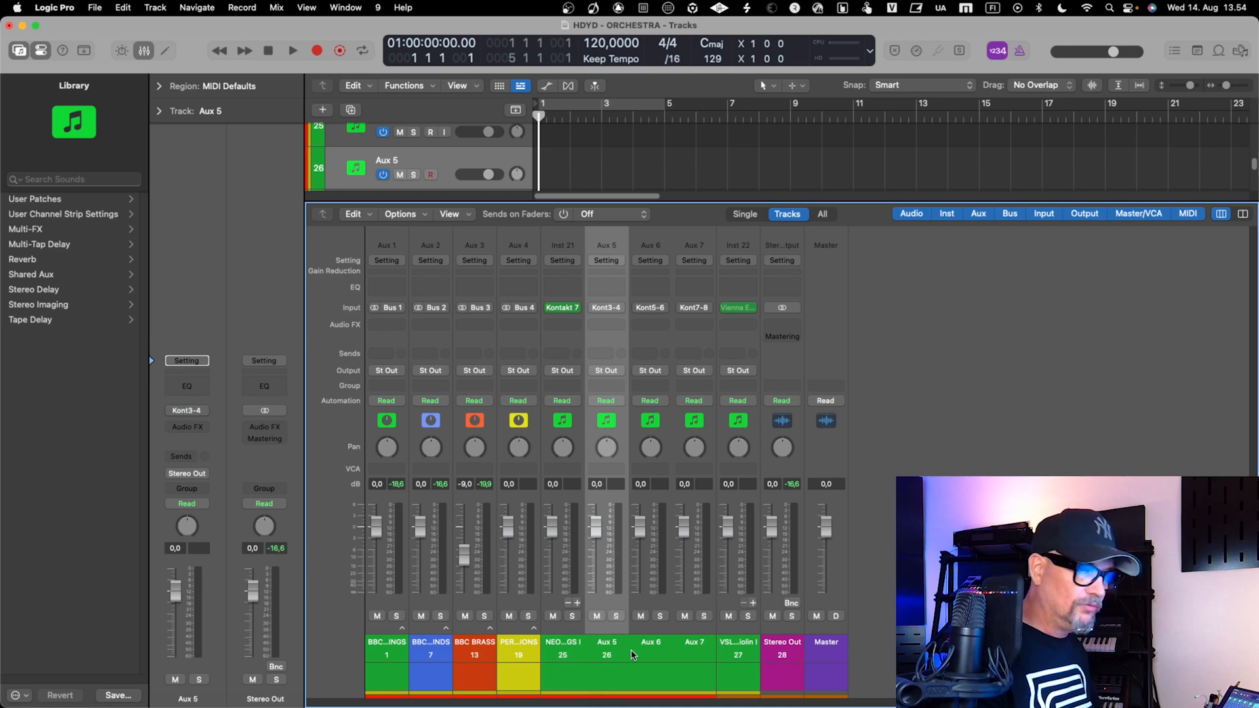
Rename the Aux 5 track as "NEO STRINGS II" in the track list
key("x")
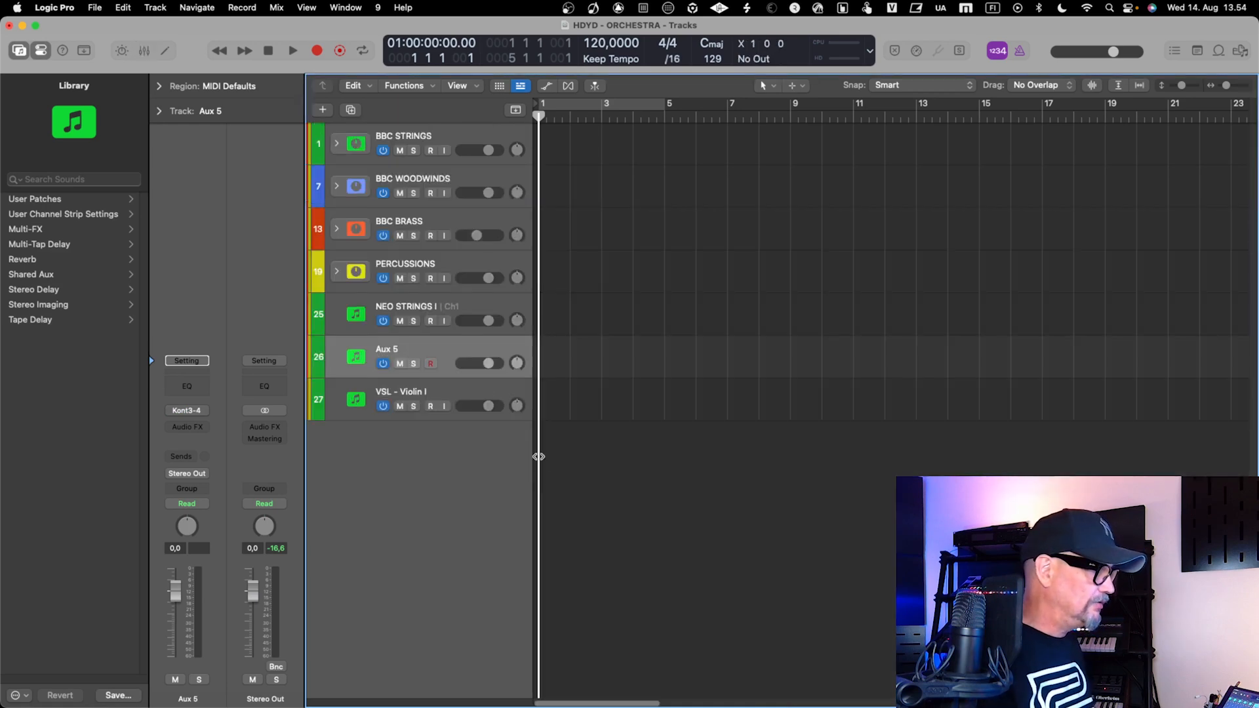
double_click(396, 350)
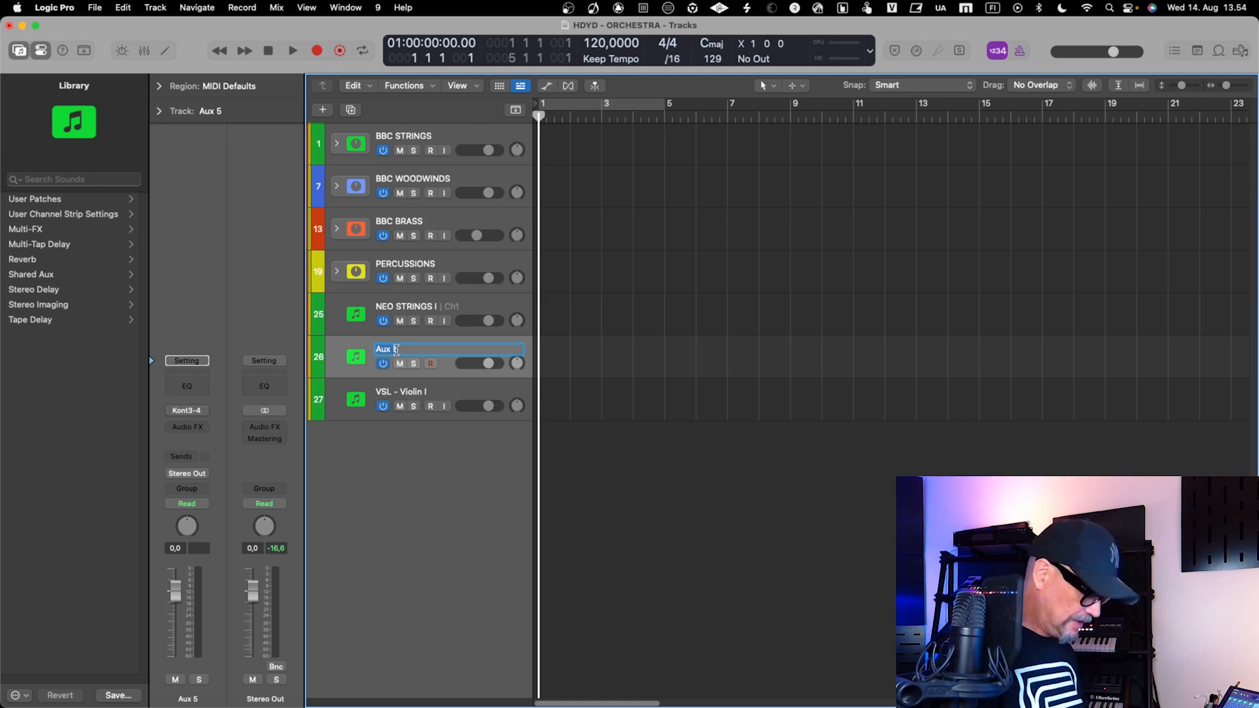
type("NEW")
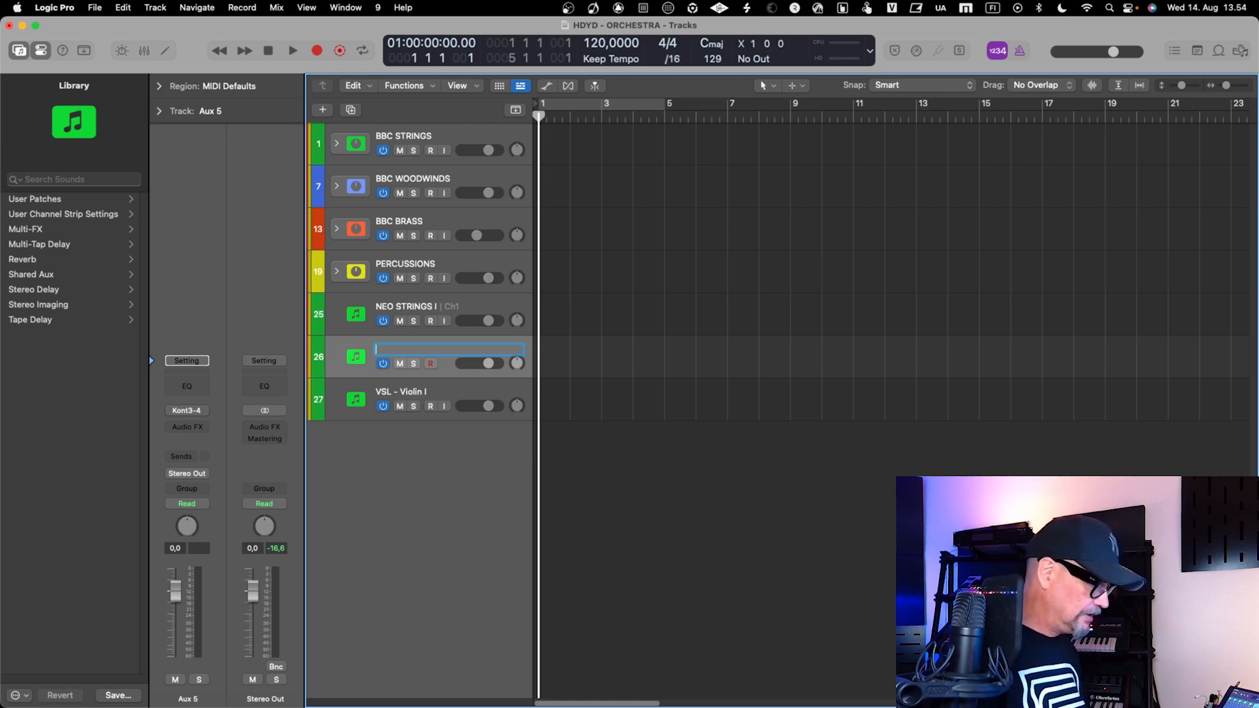
type("NEO STRINGS II")
key("Return")
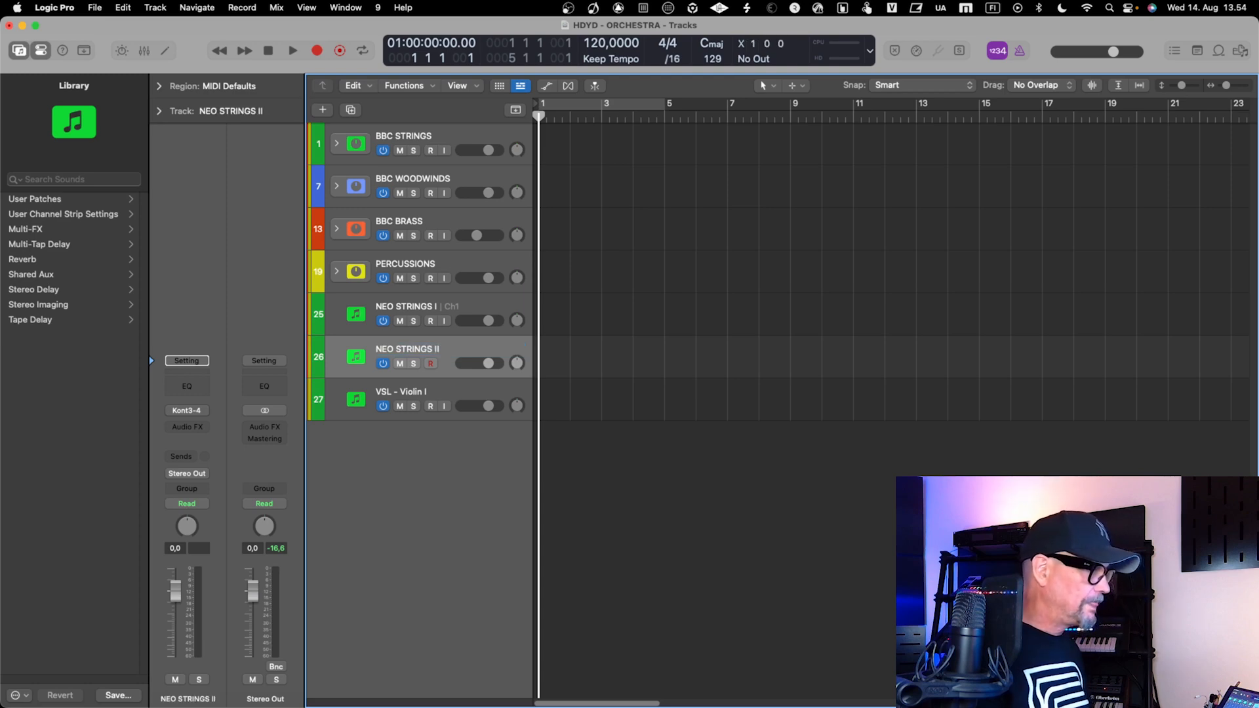
Create arrangement tracks for the Aux 6 and Aux 7 channel strips in the mixer
key("x")
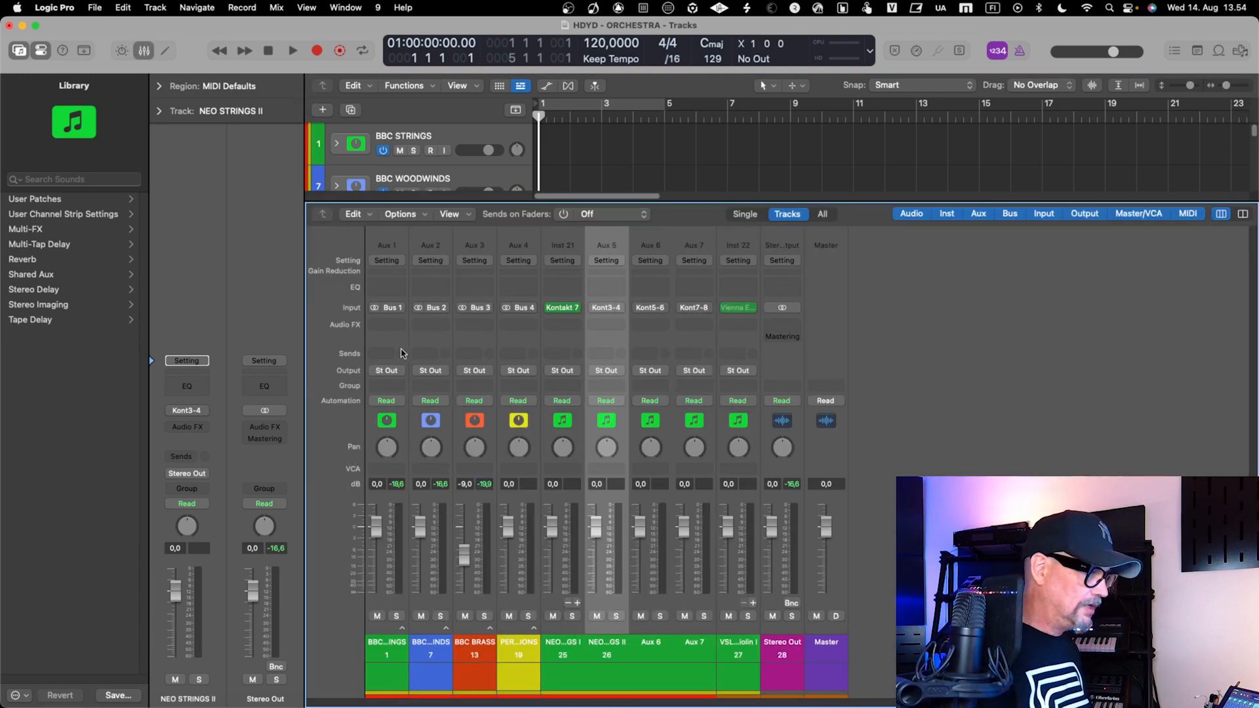
left_click(655, 659)
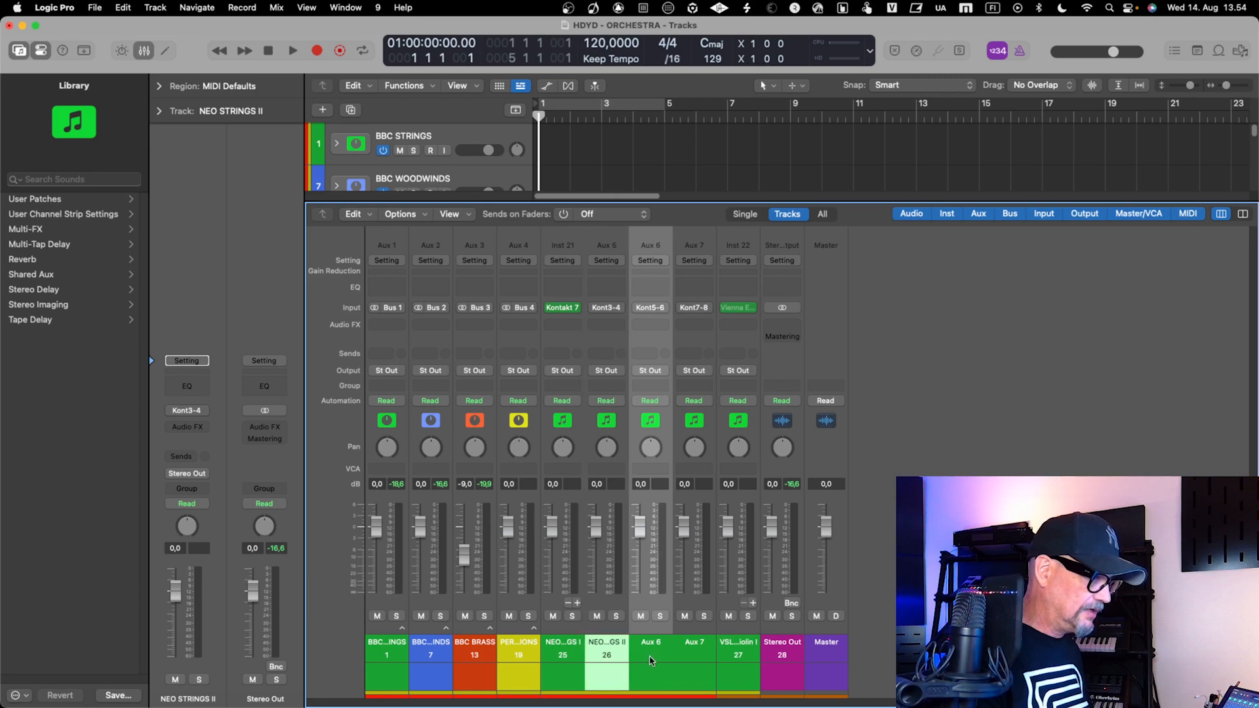
right_click(654, 651)
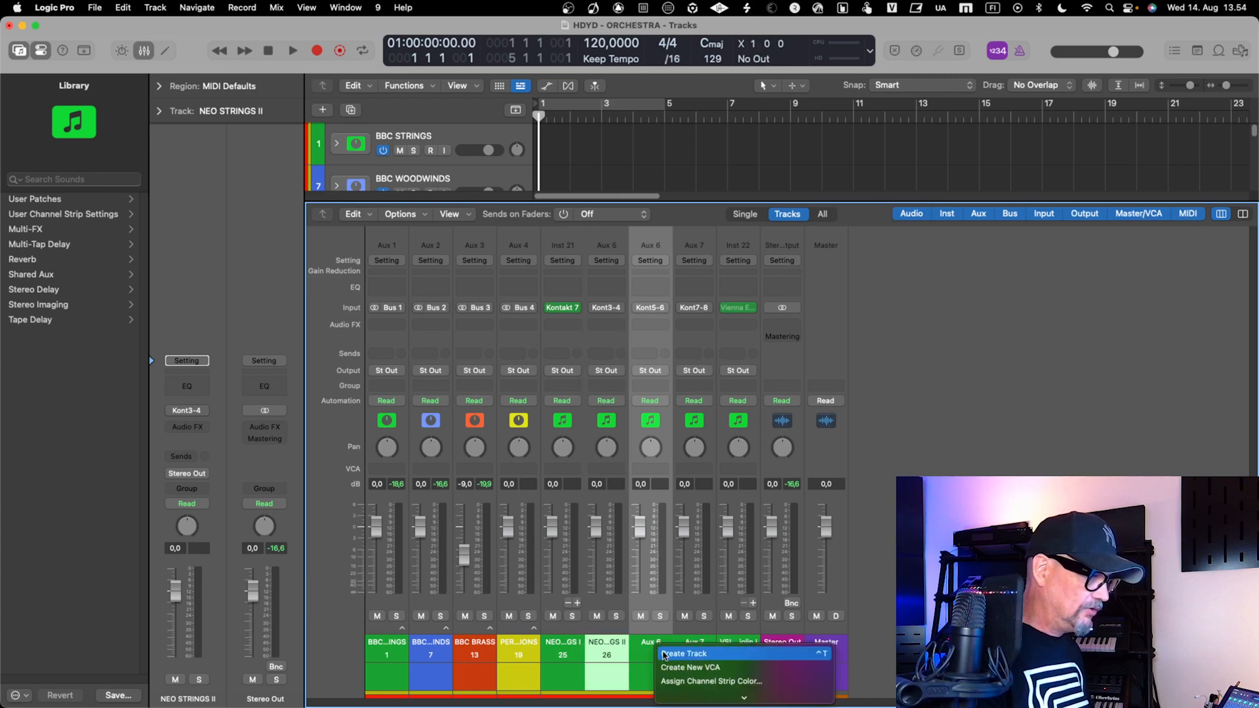
left_click(690, 654)
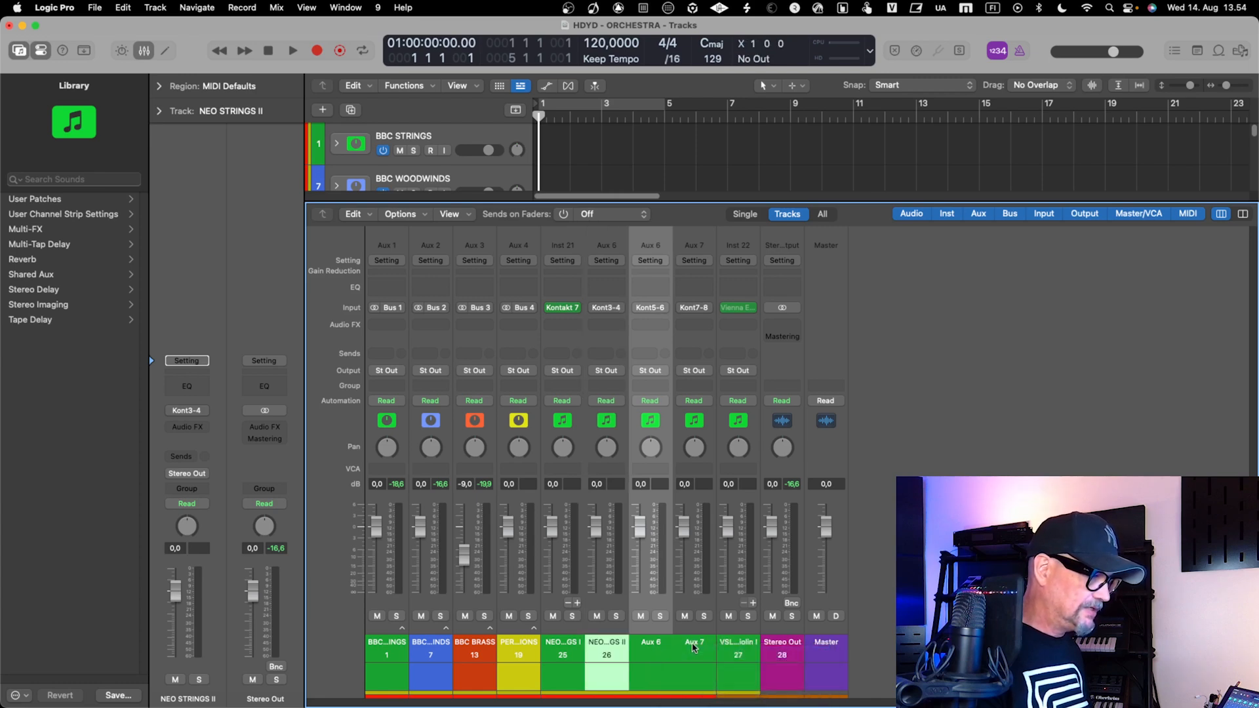
left_click(694, 648)
right_click(693, 648)
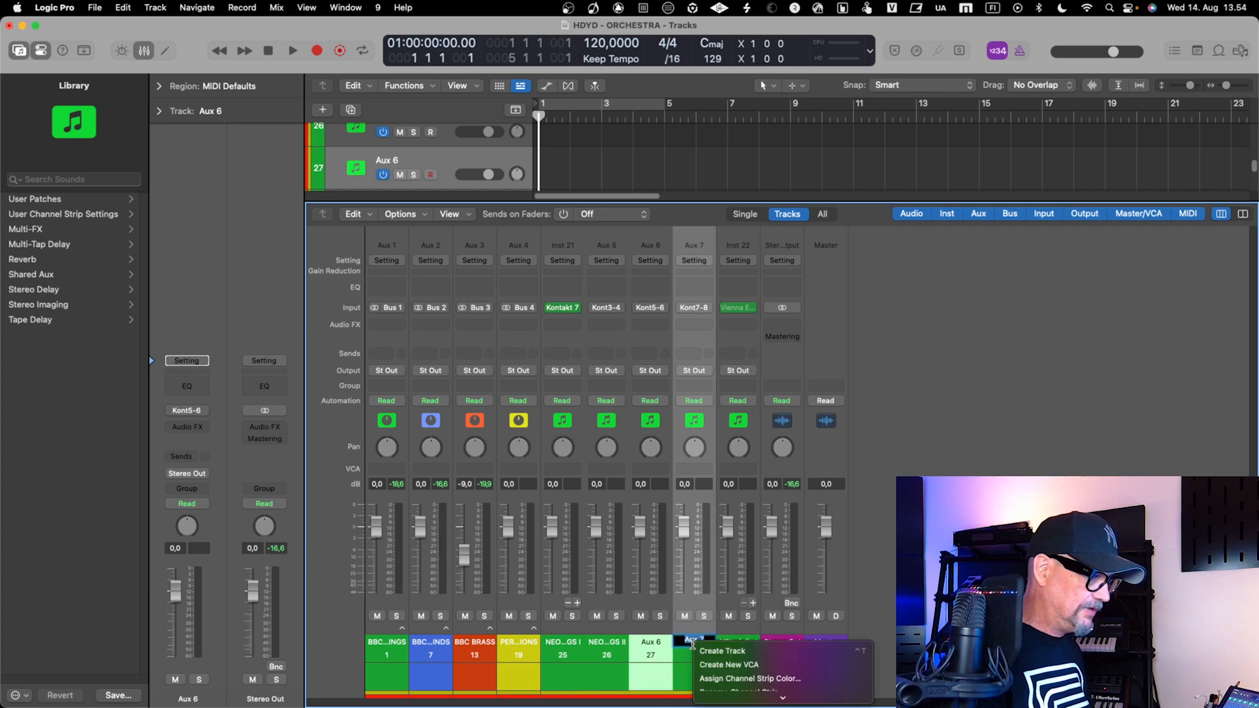
left_click(721, 651)
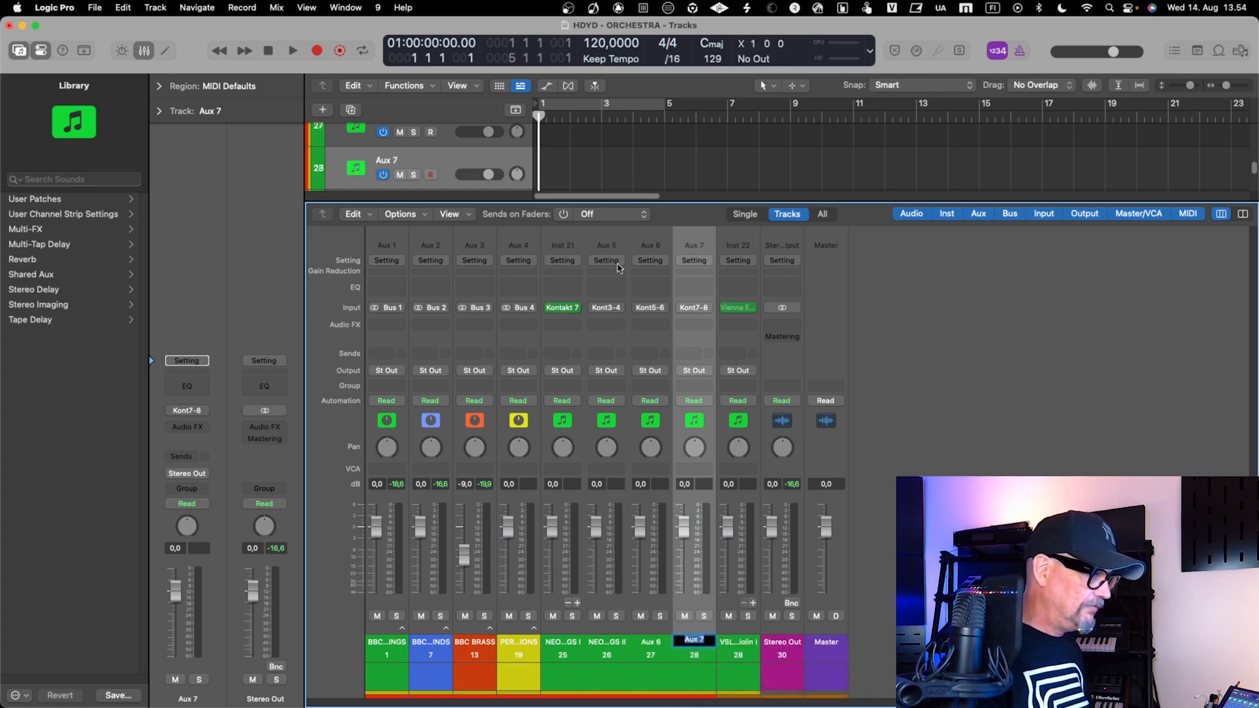
Open the Kontakt 7 instrument on NEO STRINGS I, hide its Outputs section and check the order and MIDI channels of the loaded Albion Neo instruments
left_click(559, 660)
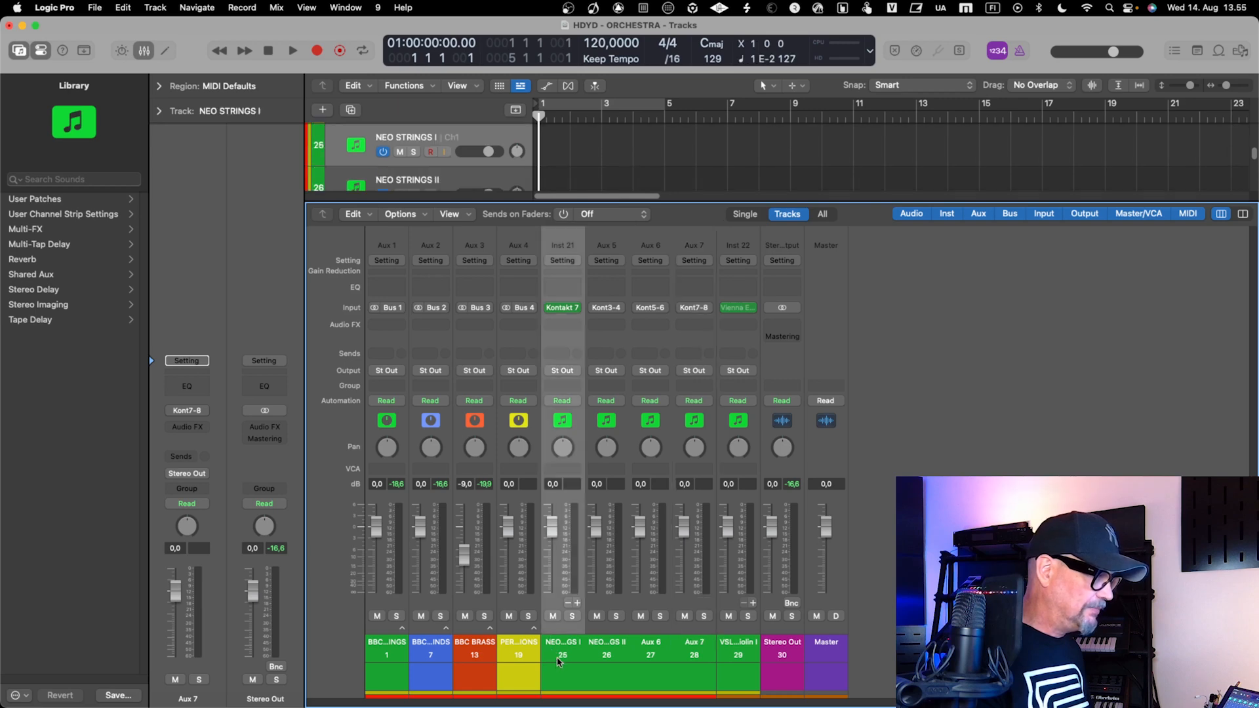
left_click(562, 308)
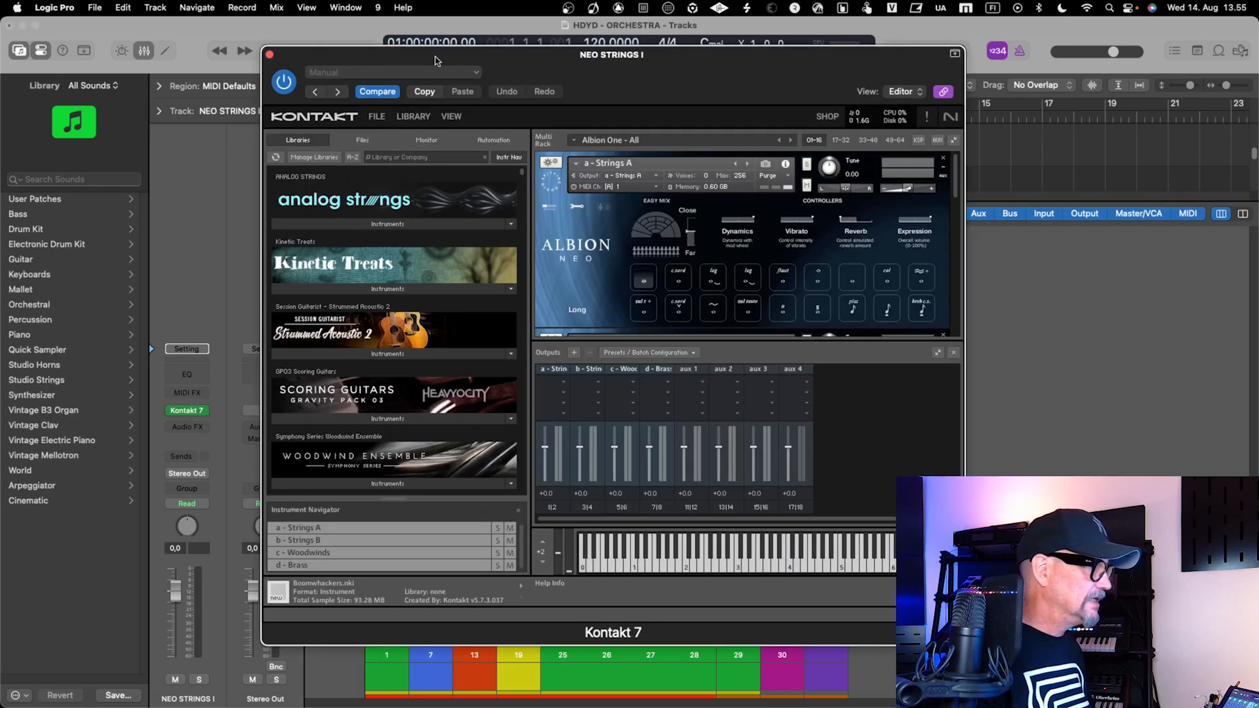
left_click_drag(437, 56, 586, 76)
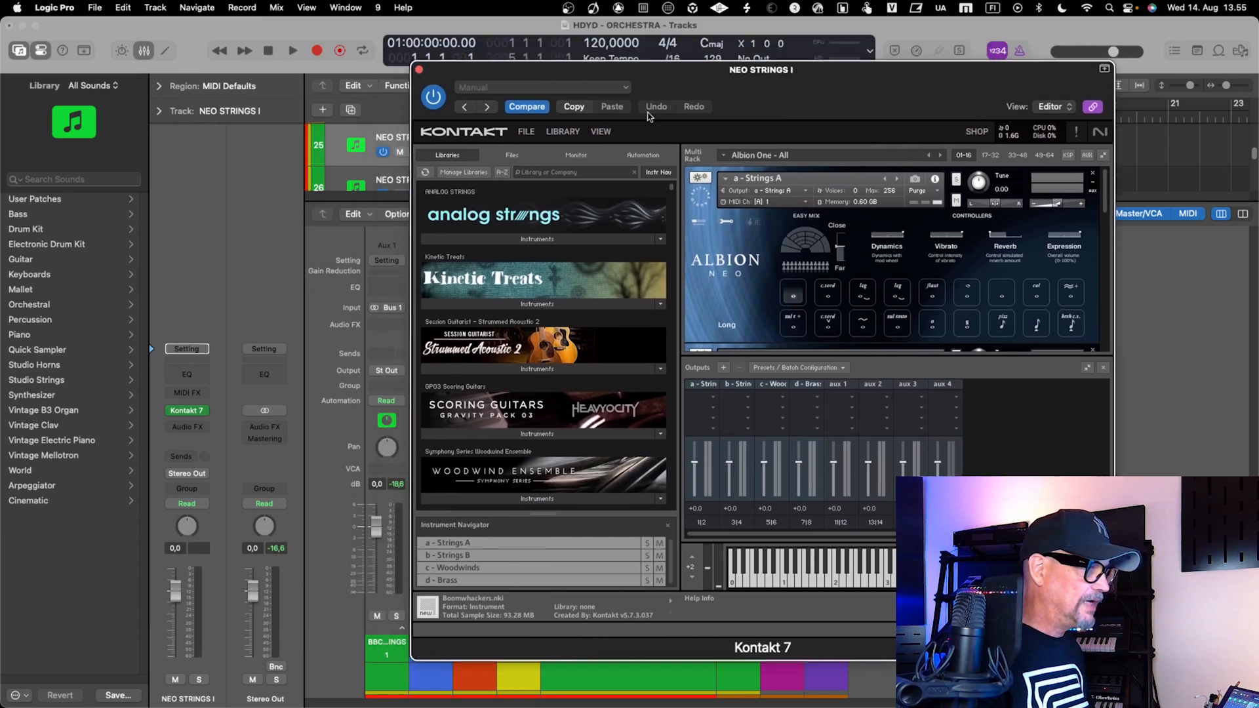
left_click(600, 131)
left_click(628, 213)
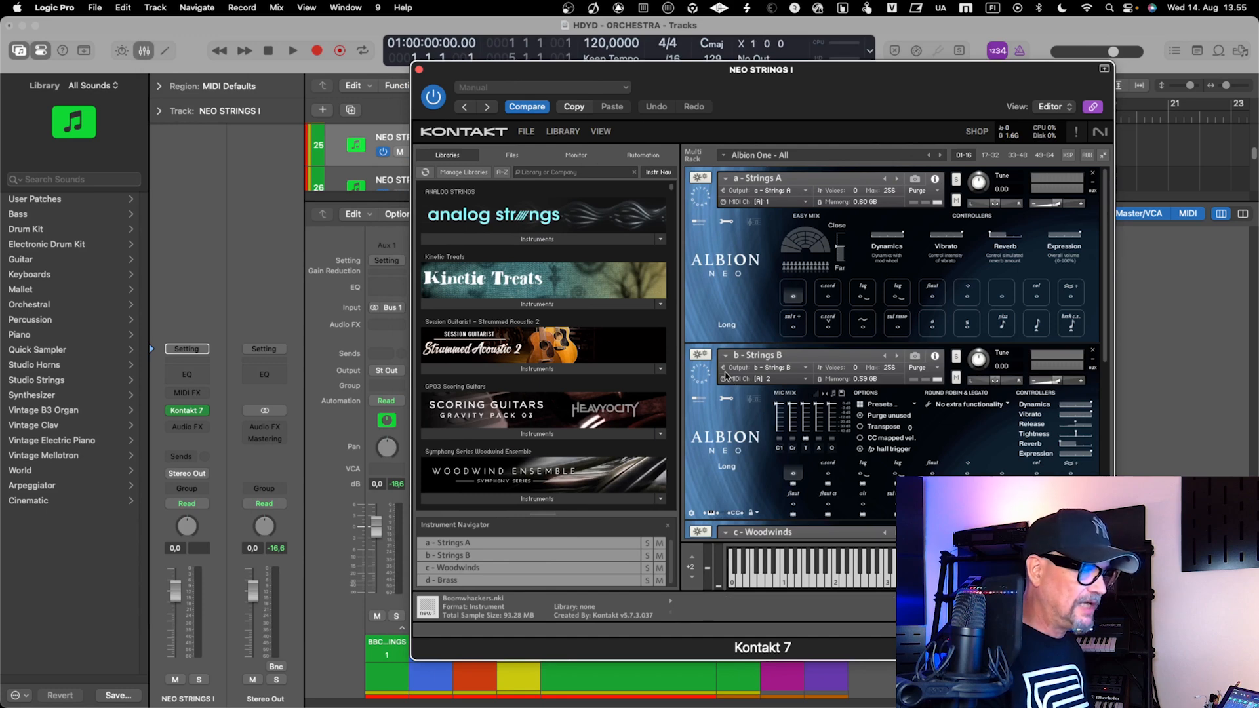
scroll(735, 471, "down", 1)
scroll(735, 471, "down", 5)
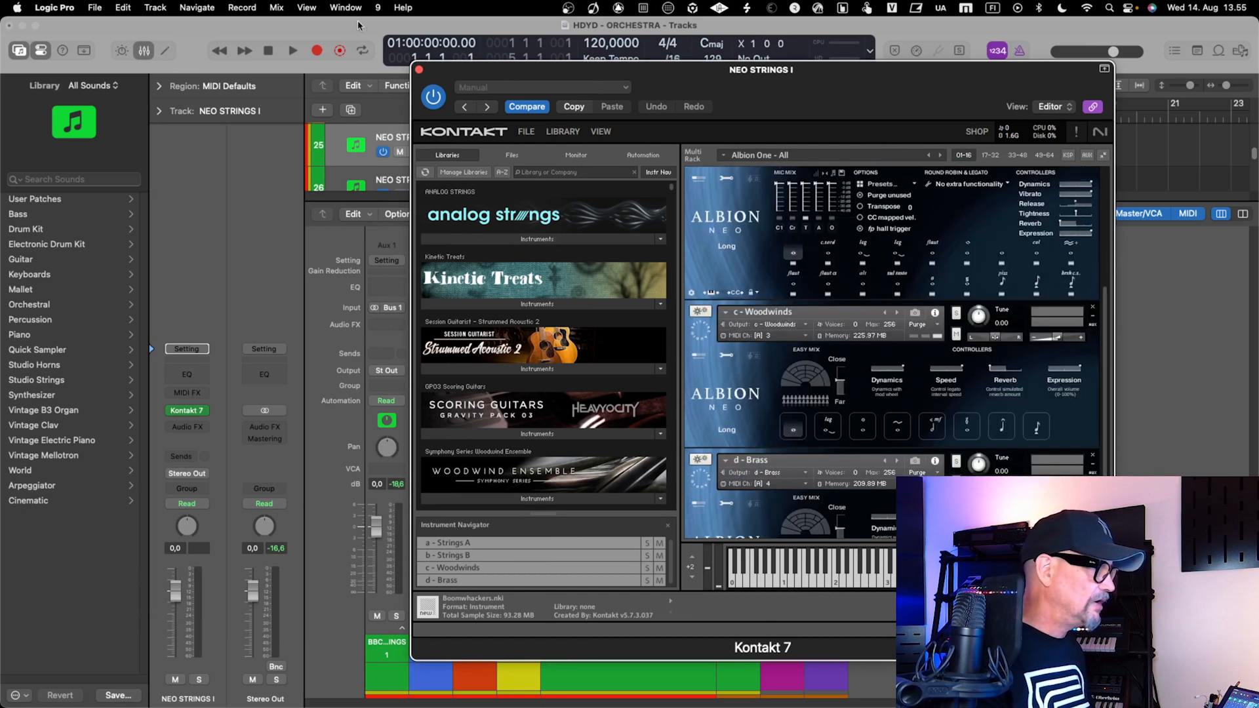
left_click(418, 69)
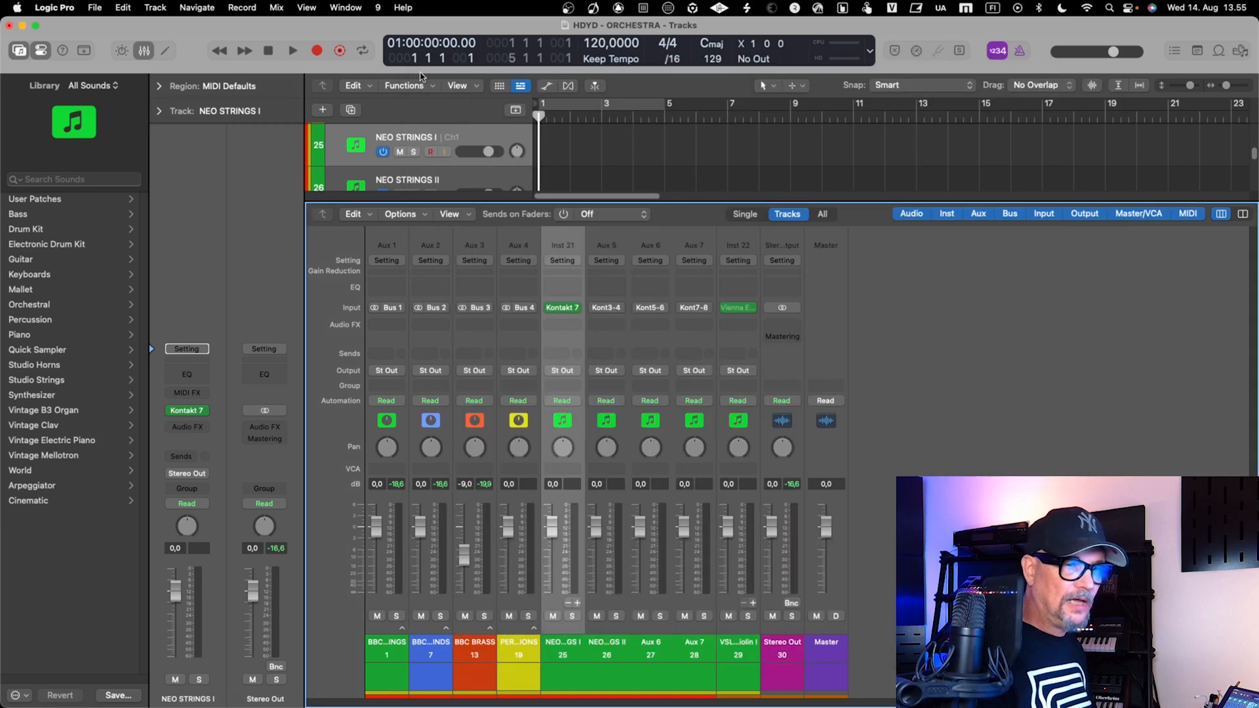
Close the mixer and rename the NEO STRINGS I track as "NEO STRINGS A"
key("x")
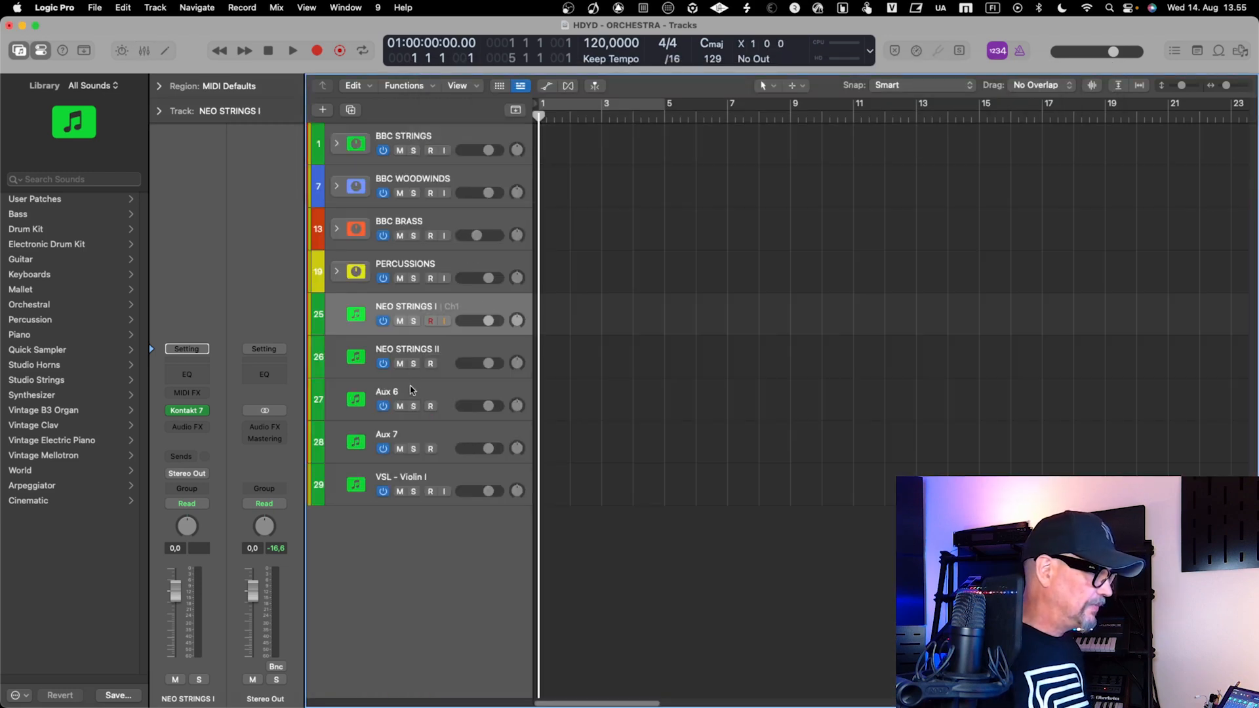
double_click(437, 307)
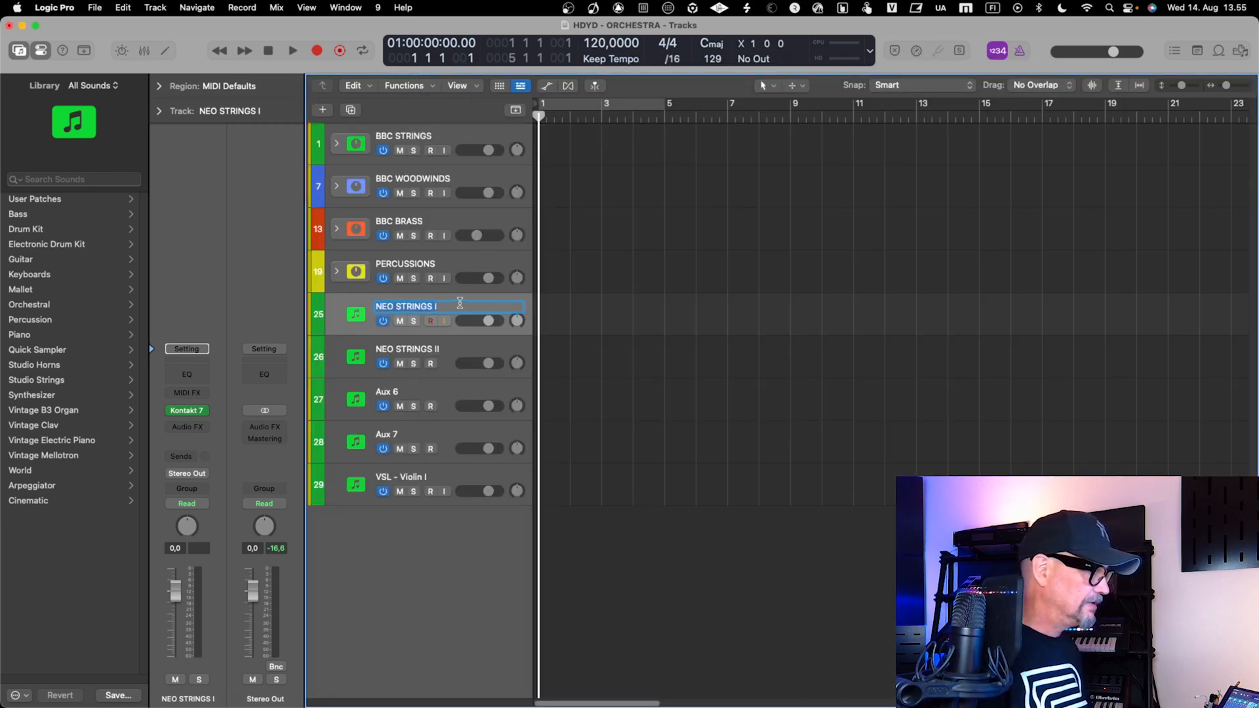
key("BackSpace")
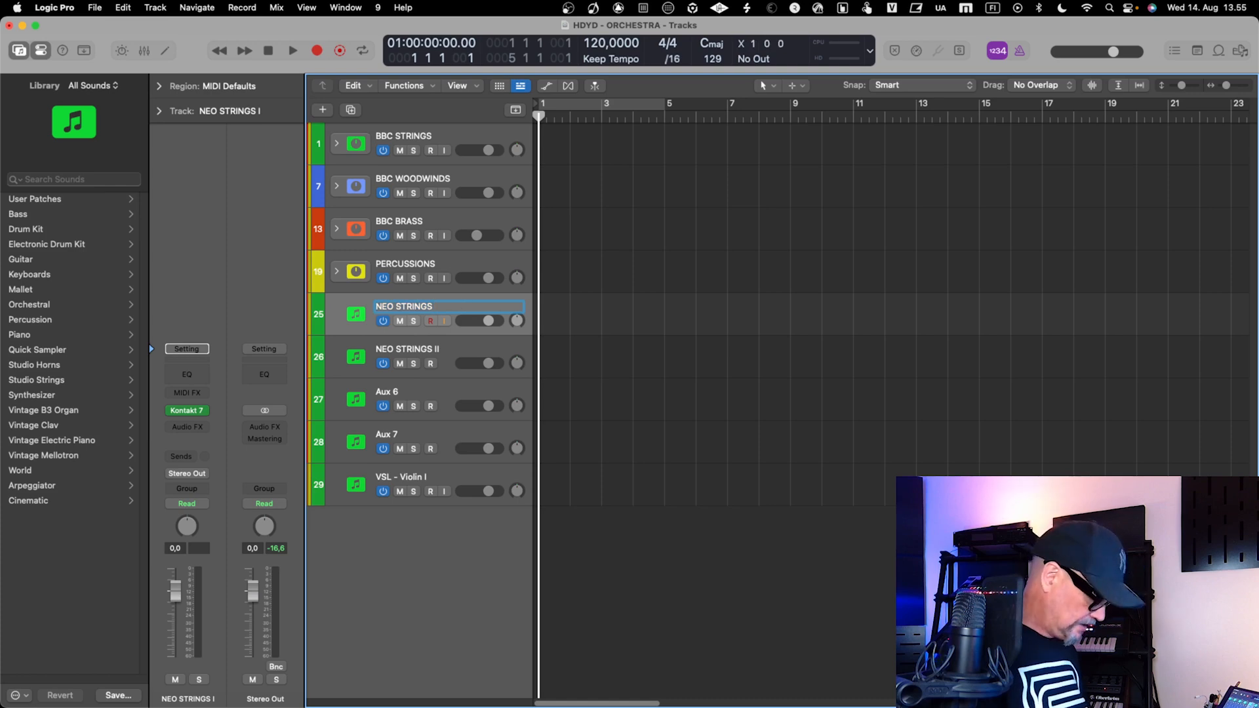
type("A")
key("Tab")
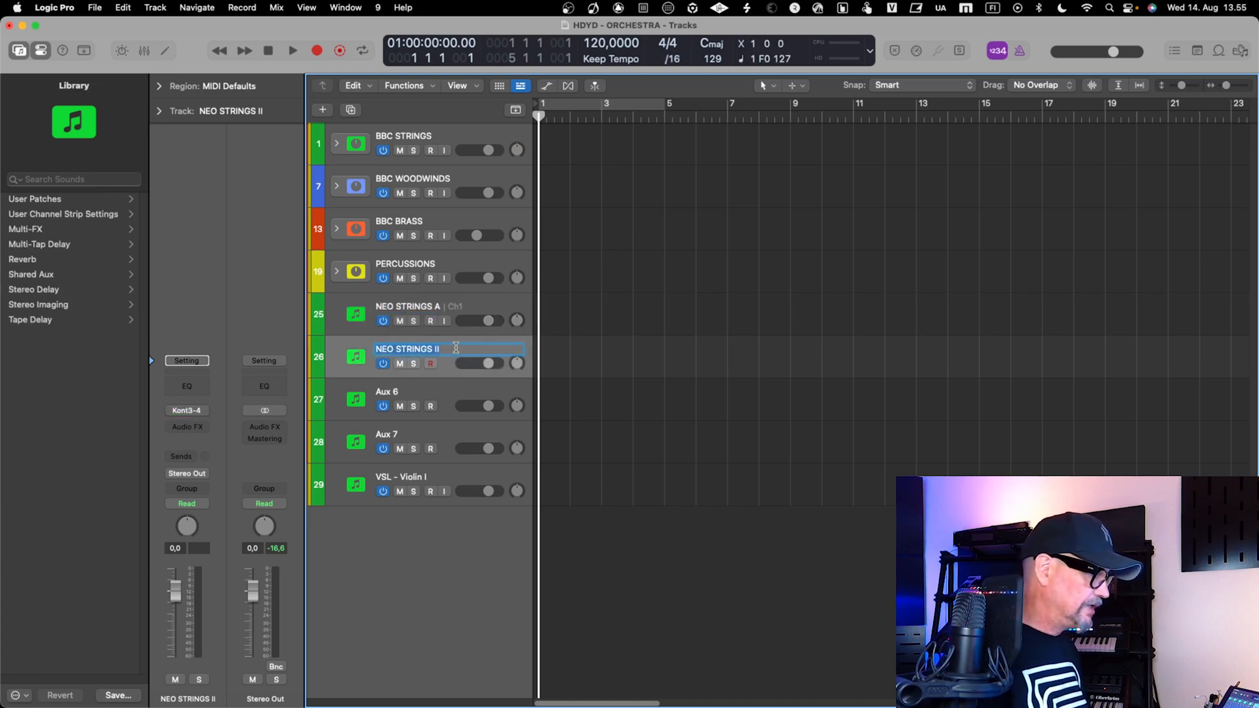
Rename the NEO STRINGS II track as "NEO STRINGS B"
key("Right")
key("BackSpace")
key("BackSpace")
type("B")
key("Tab")
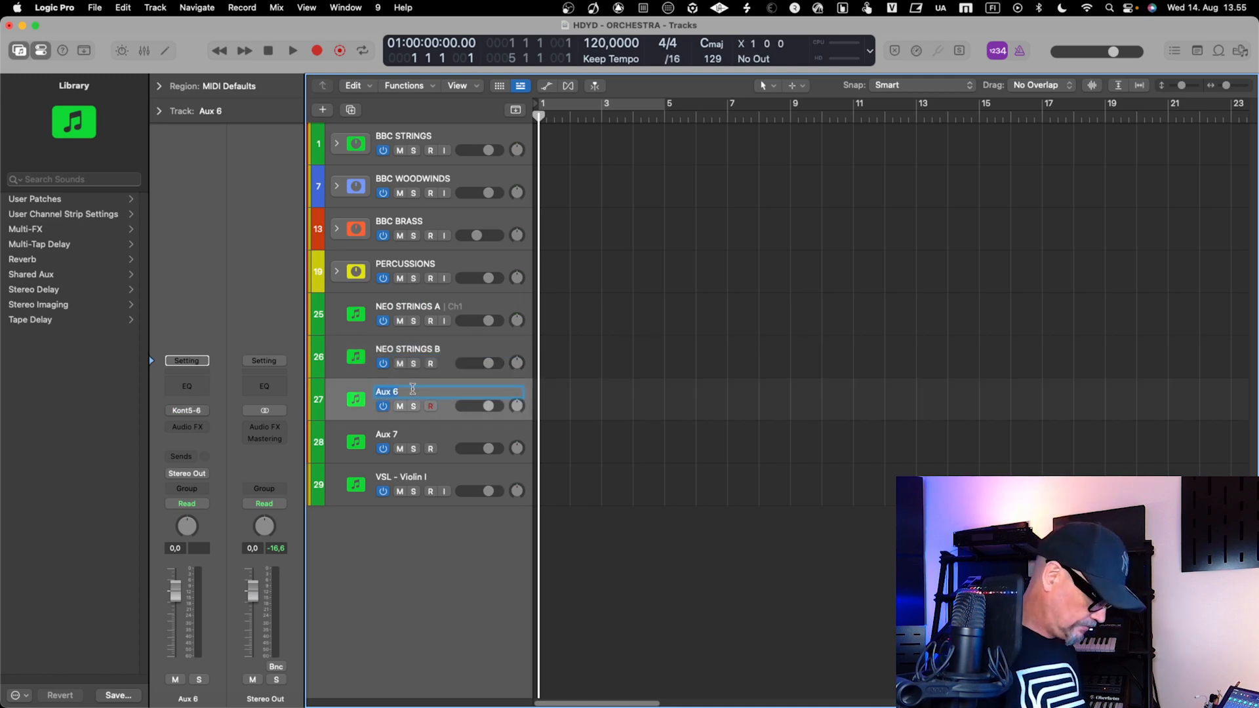
Rename the Aux 6 track as "NEO WOODWINDS"
type("NEO")
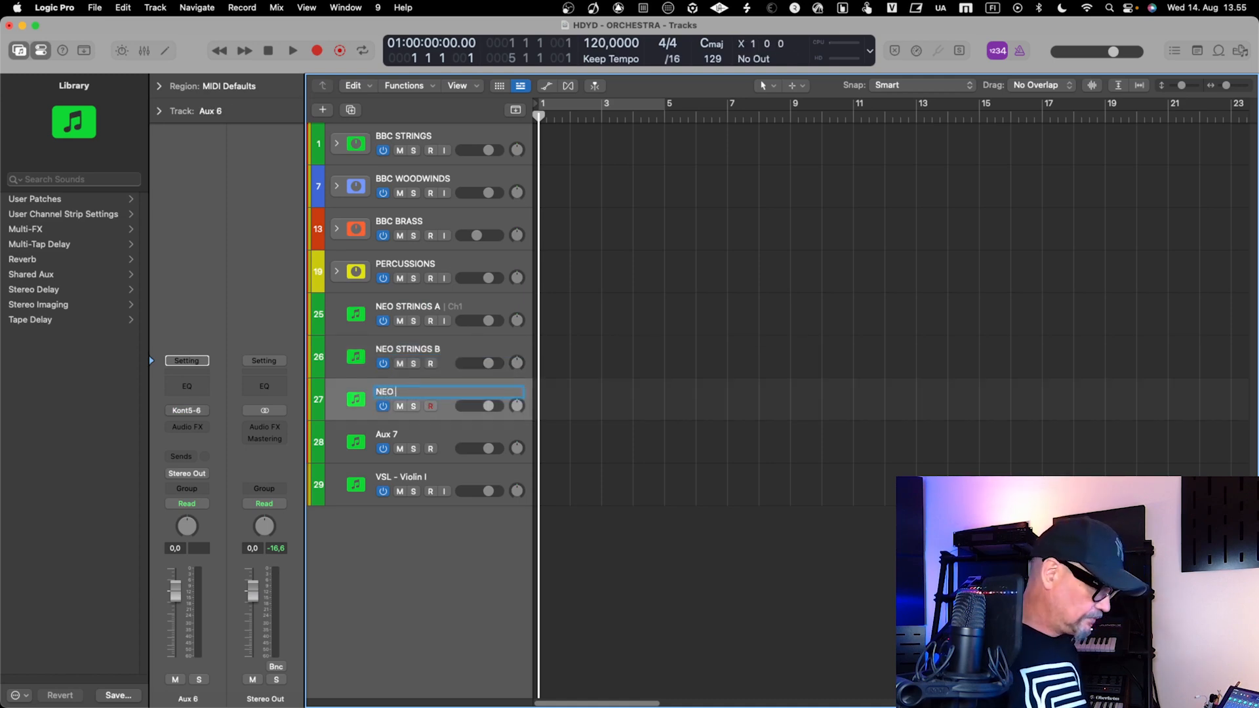
type(" WOODWINDS")
key("Return")
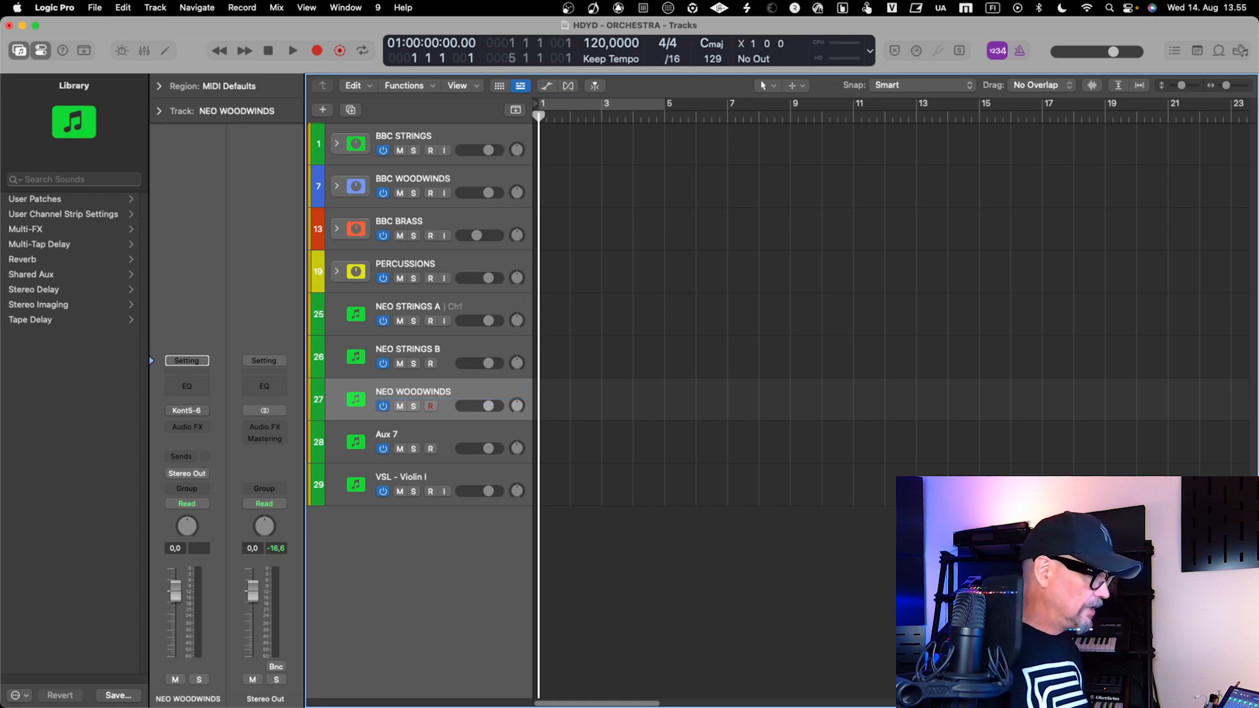
Rename the Aux 7 track as "NEO BRASS"
left_click(388, 433)
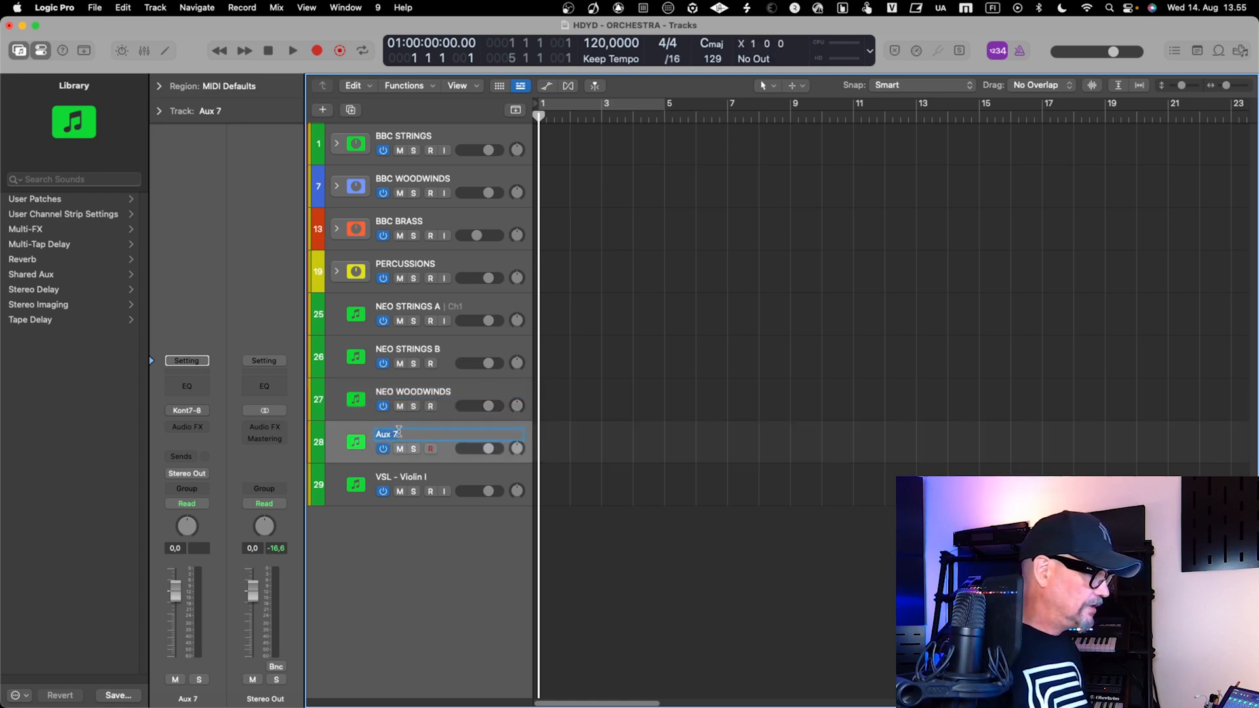
type("N")
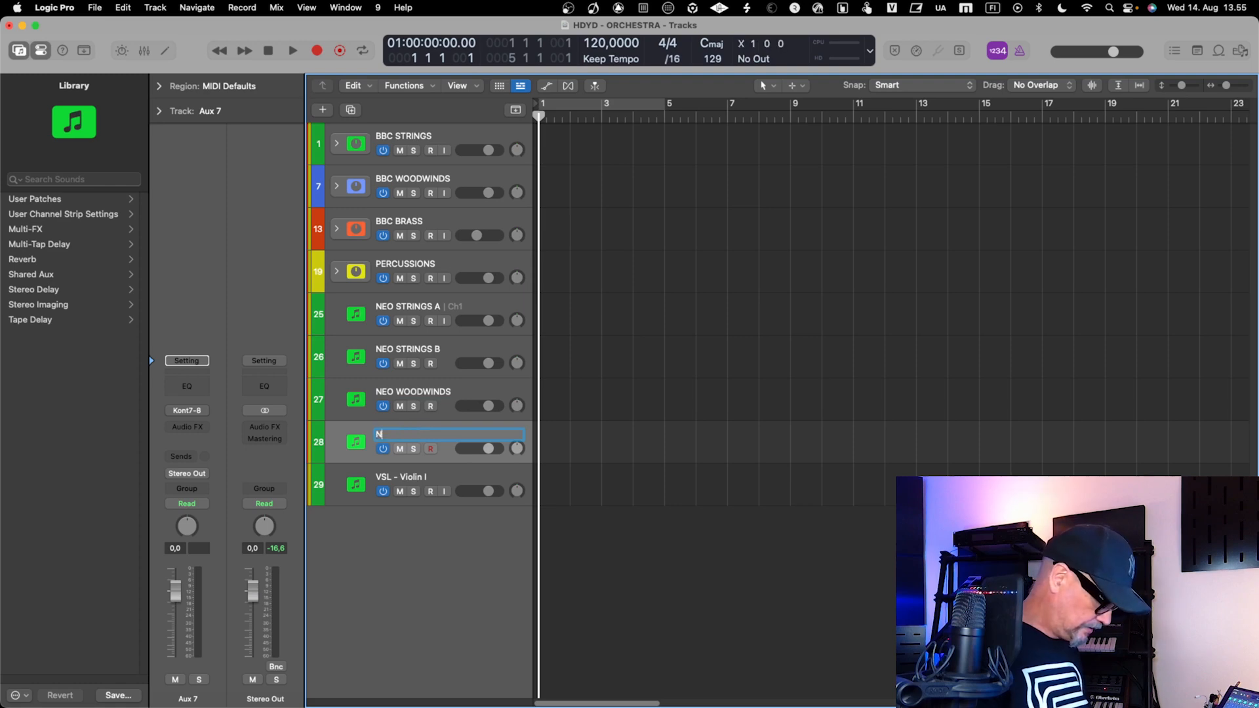
type("EO BRAS")
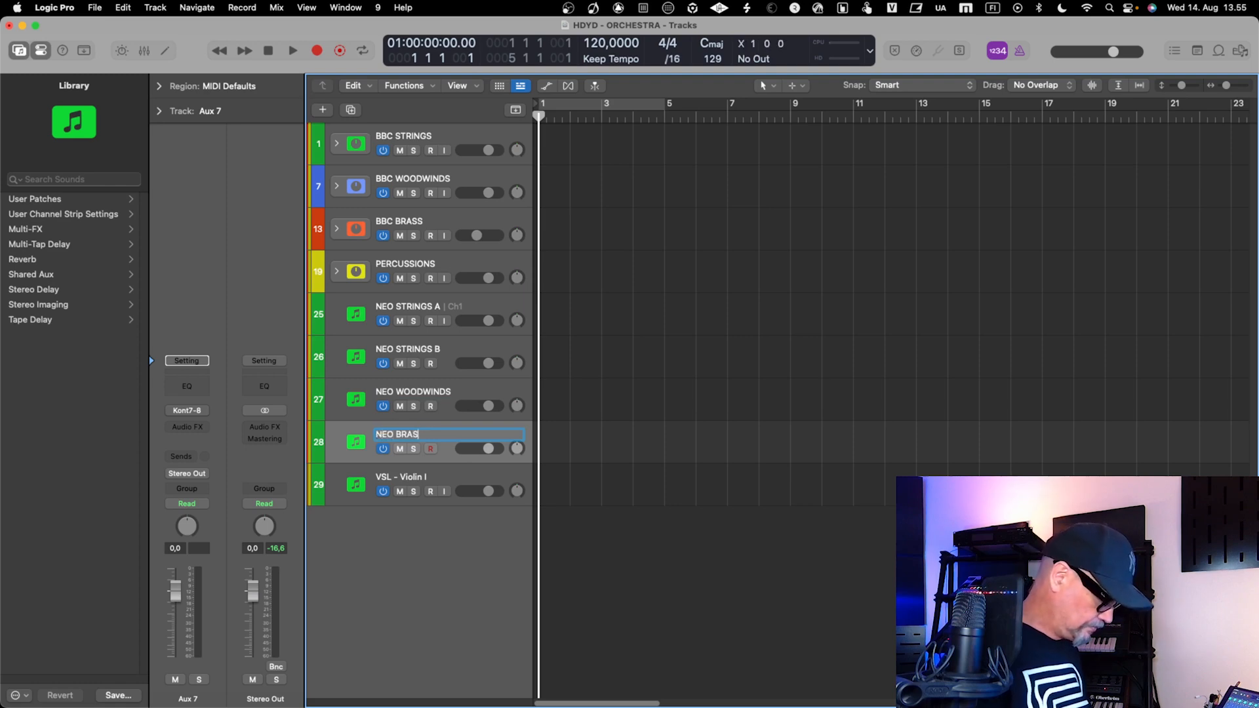
type("S")
key("Return")
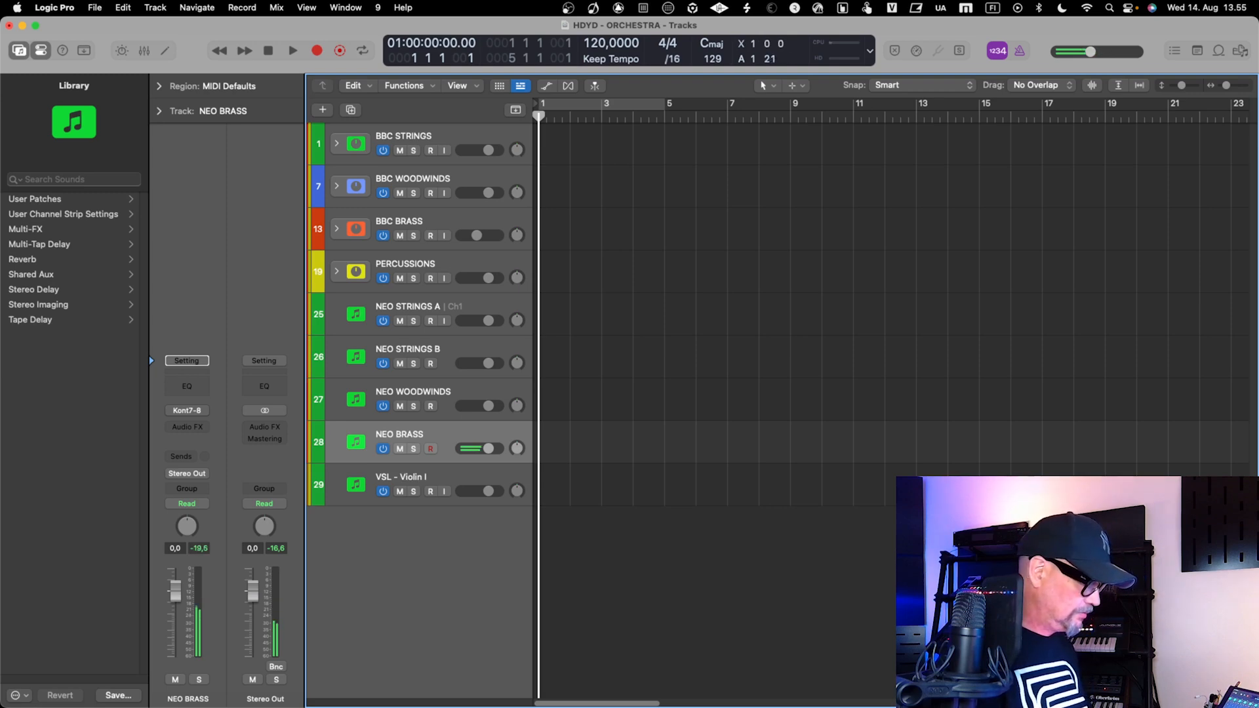
Select the NEO WOODWINDS, NEO STRINGS B and NEO STRINGS A tracks in turn to audition each one
key("Up")
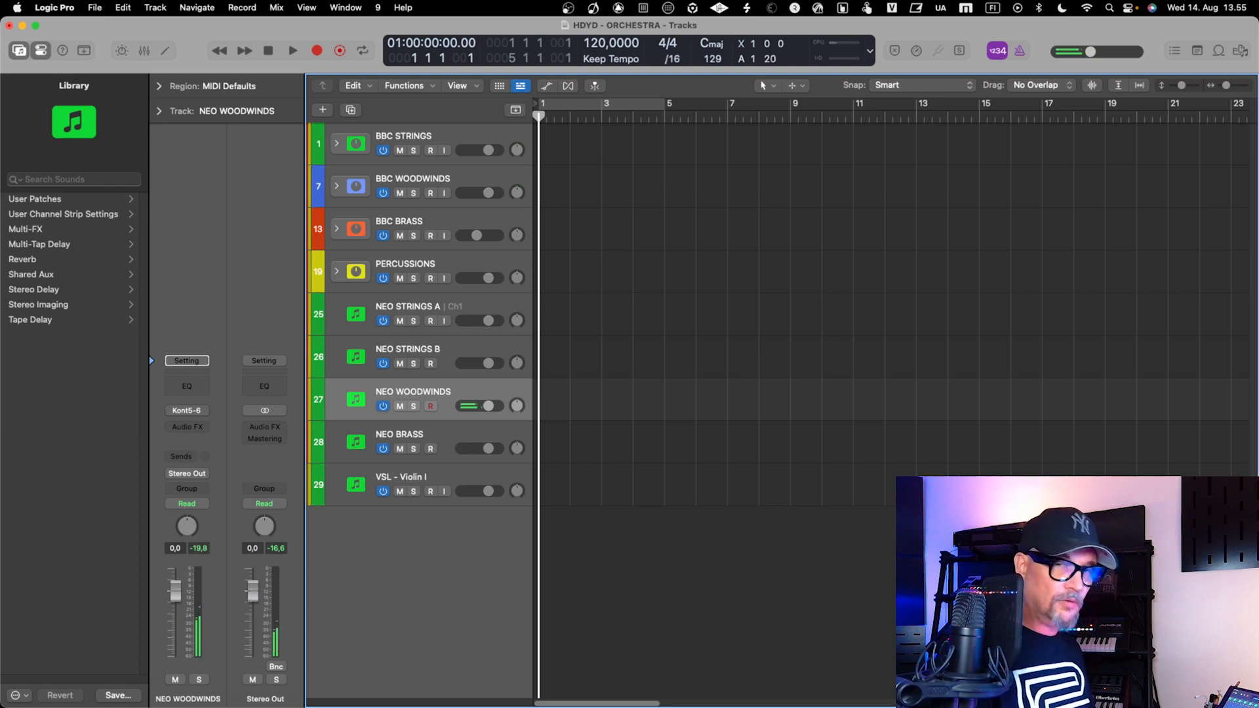
key("Up")
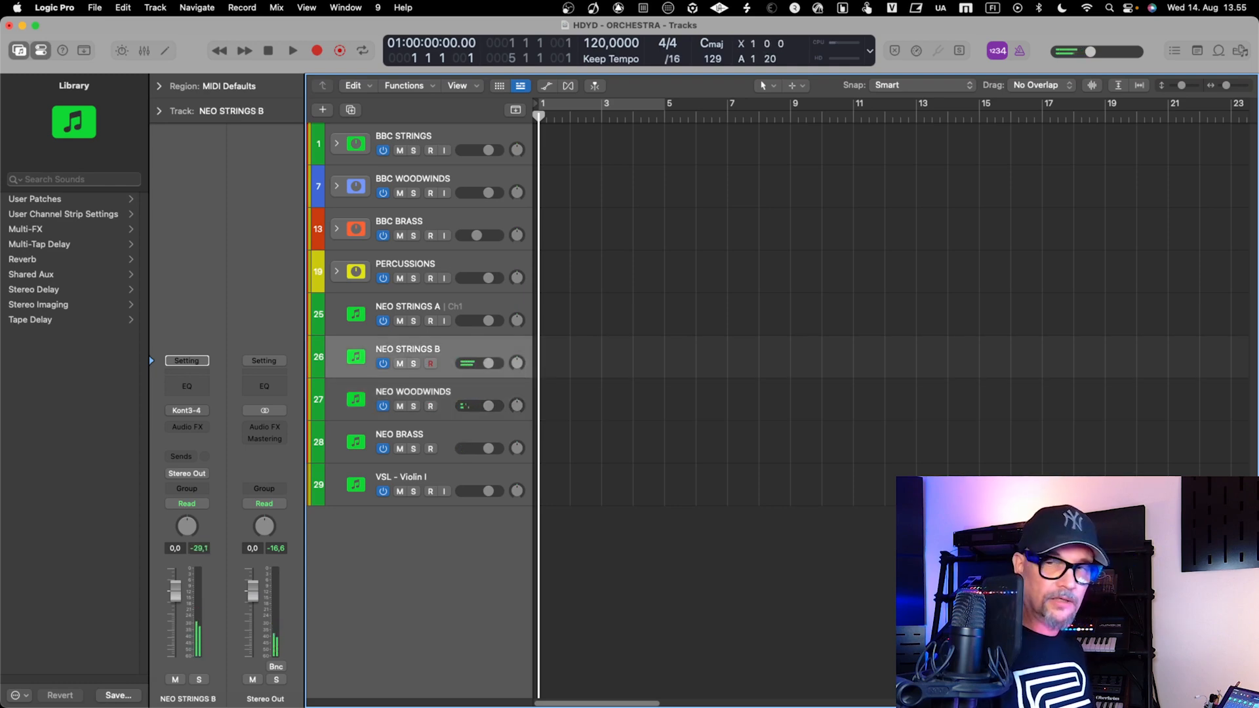
key("Up")
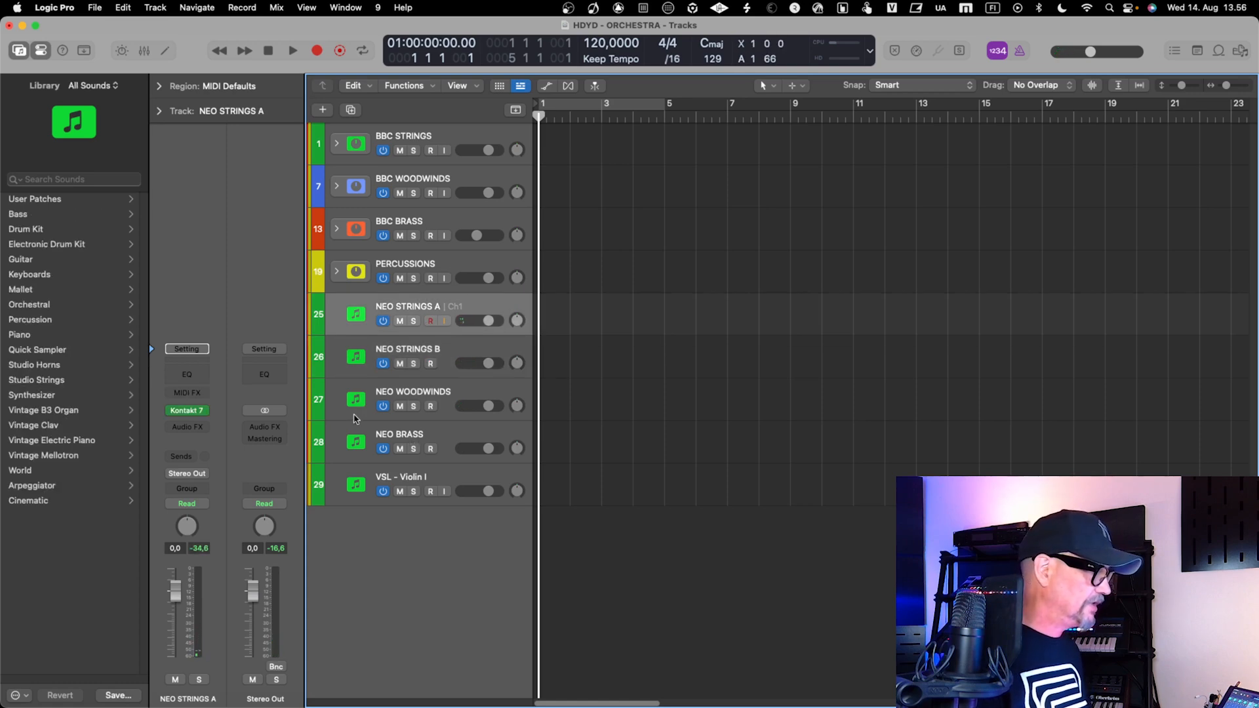
Assign the blue track color to NEO WOODWINDS to match the BBC WOODWINDS stack
left_click(320, 391)
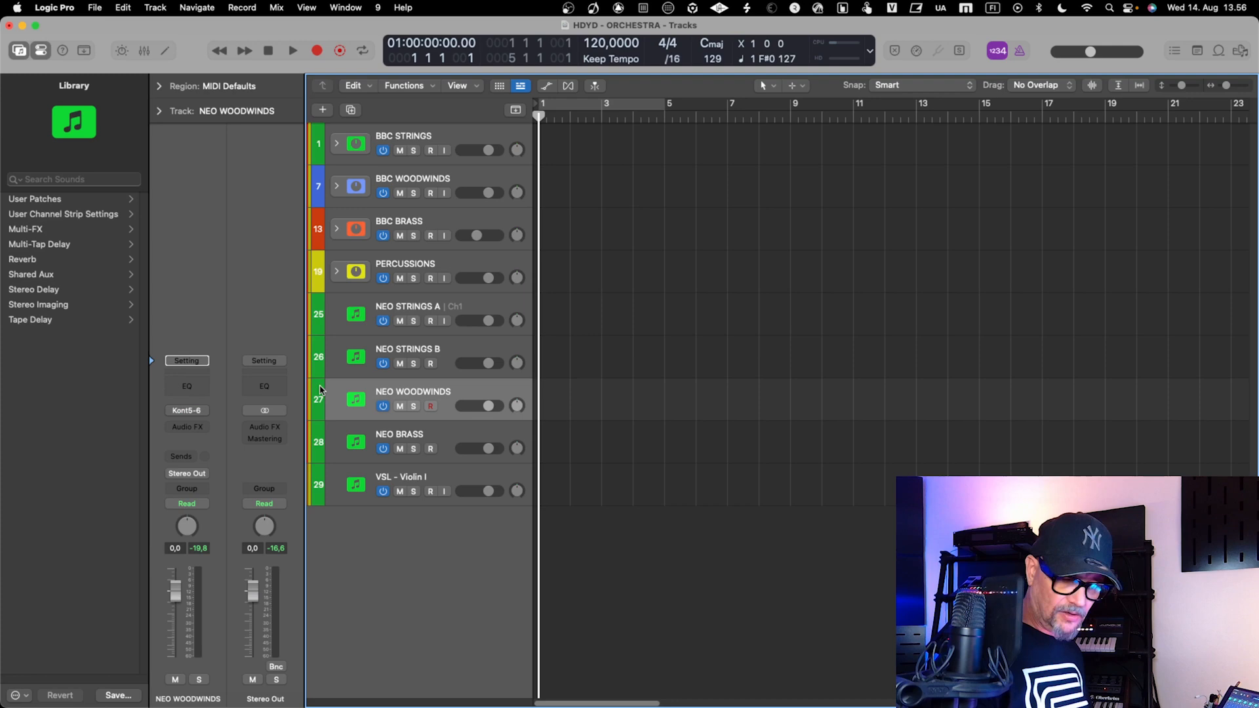
left_click(320, 391)
left_click(674, 388)
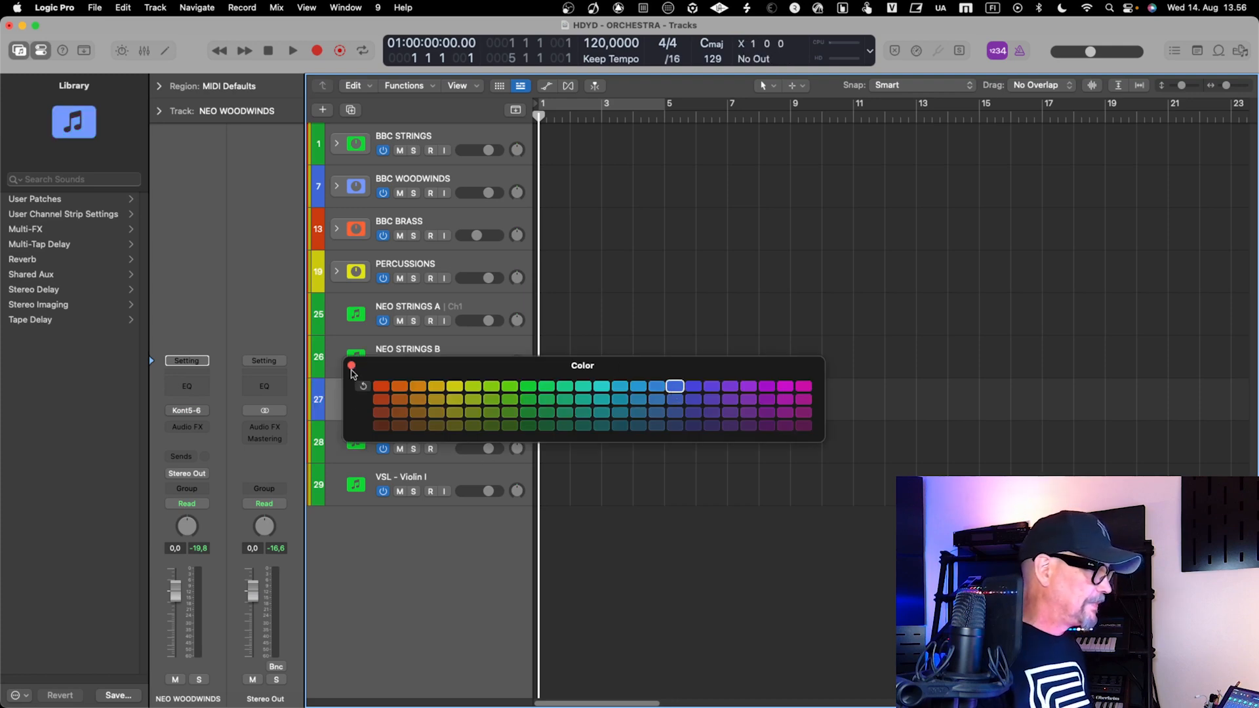
left_click(352, 365)
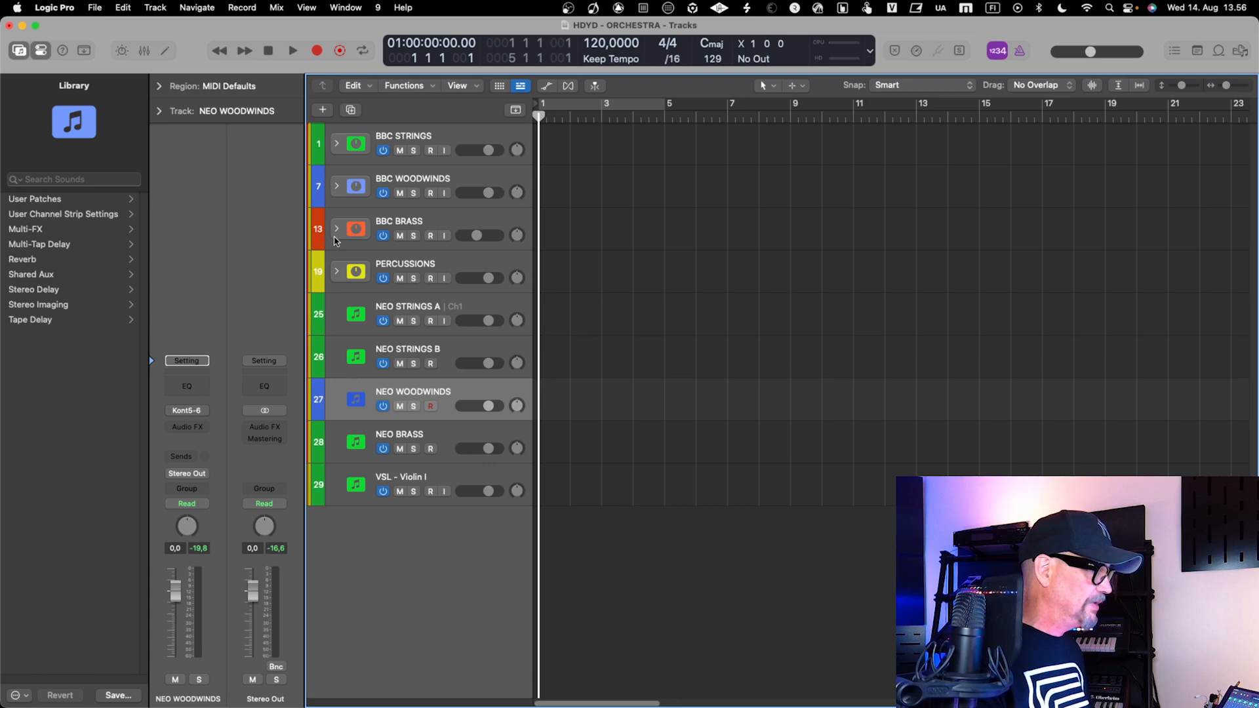
Assign the orange-red track color to NEO BRASS to match the BBC BRASS stack
left_click(318, 442)
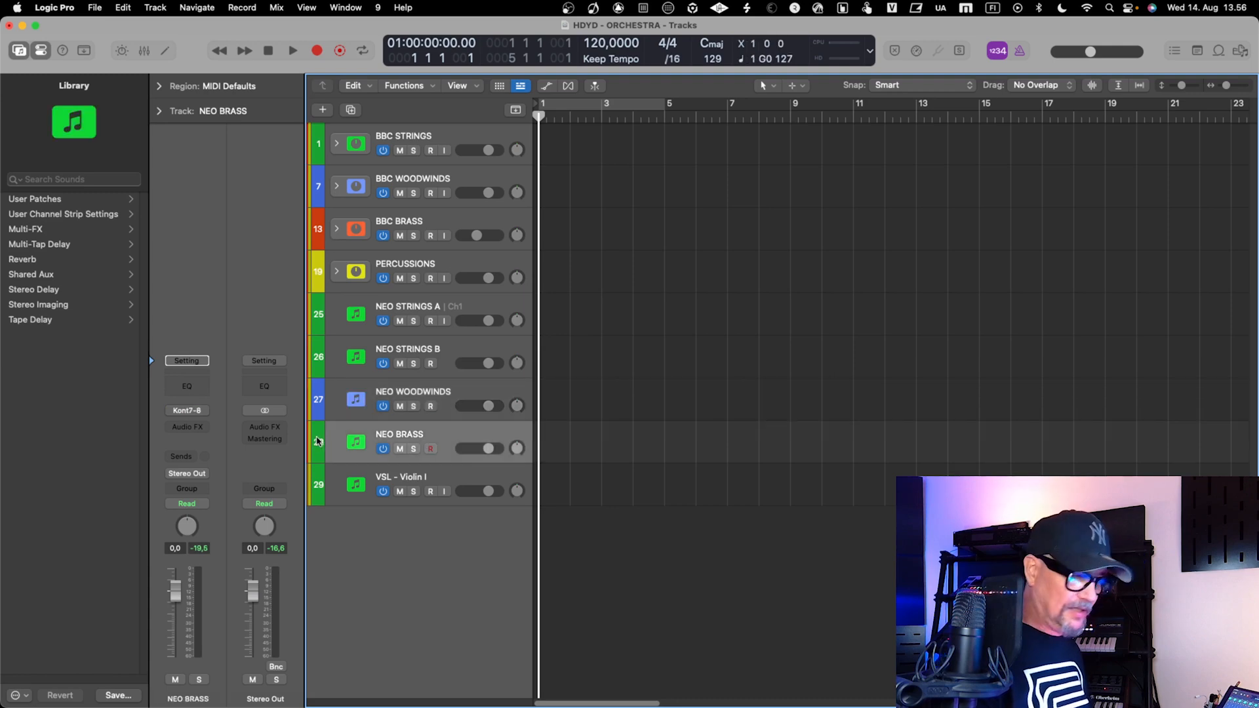
key("alt+c")
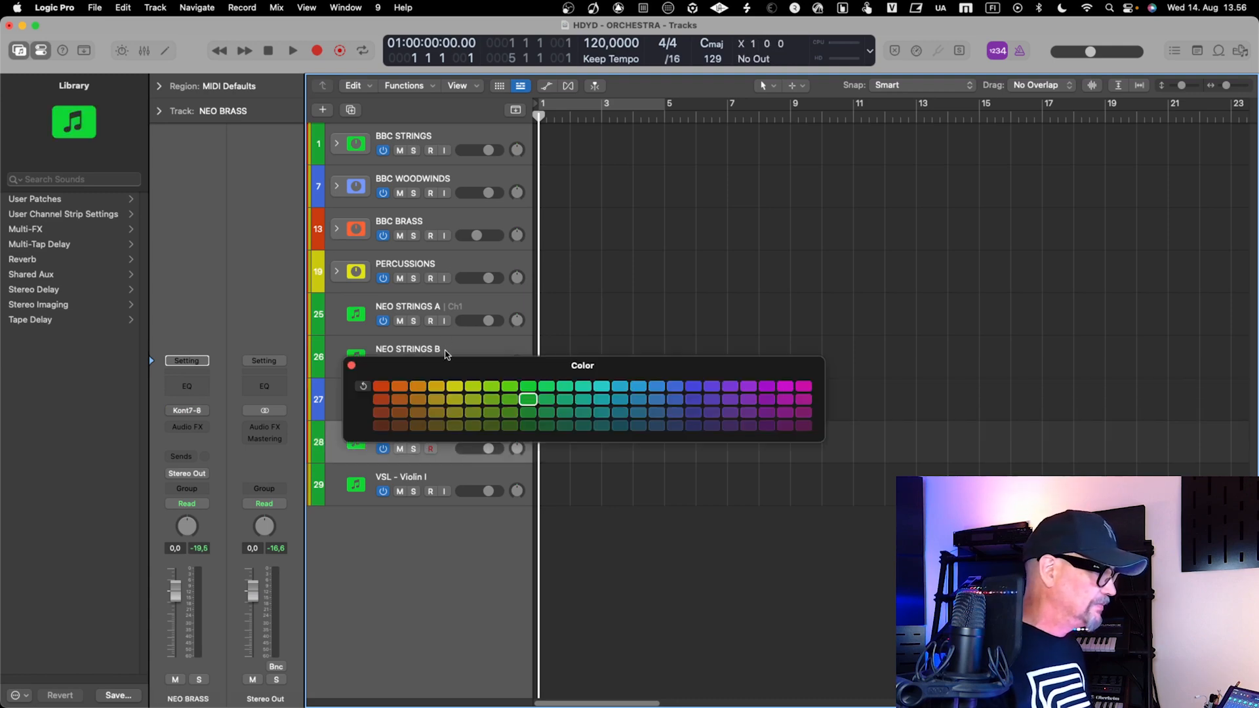
left_click(381, 386)
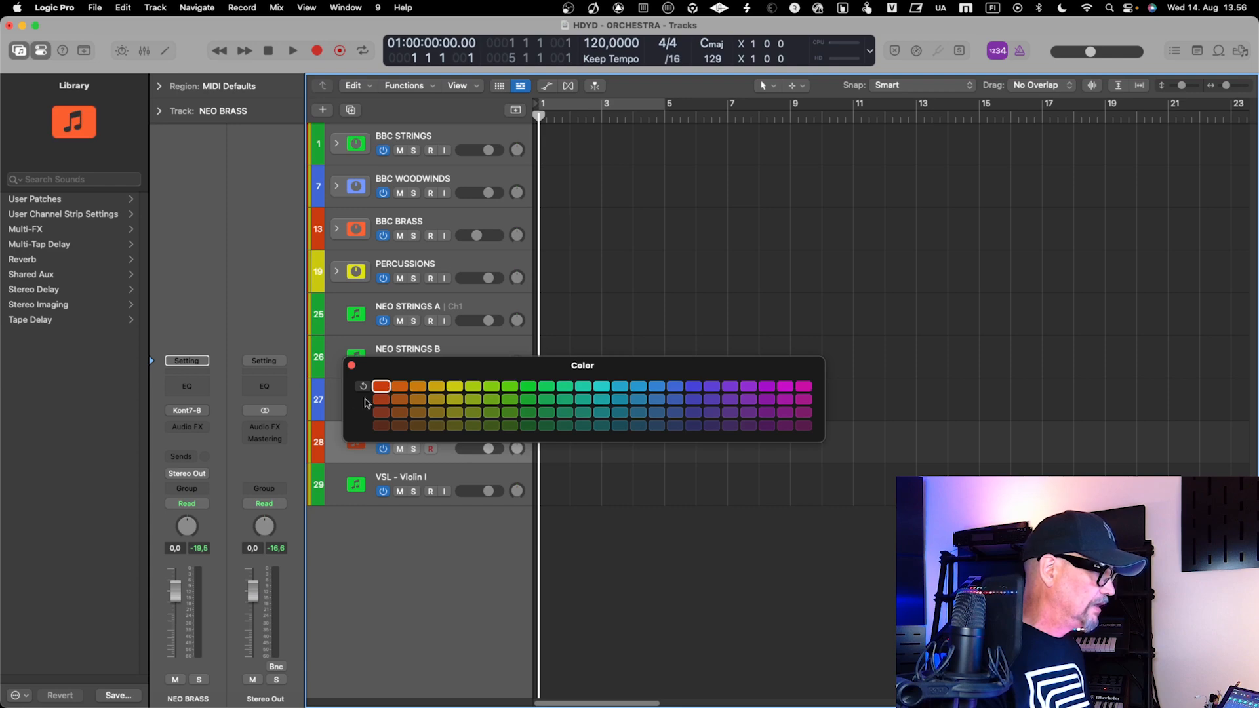
left_click(352, 366)
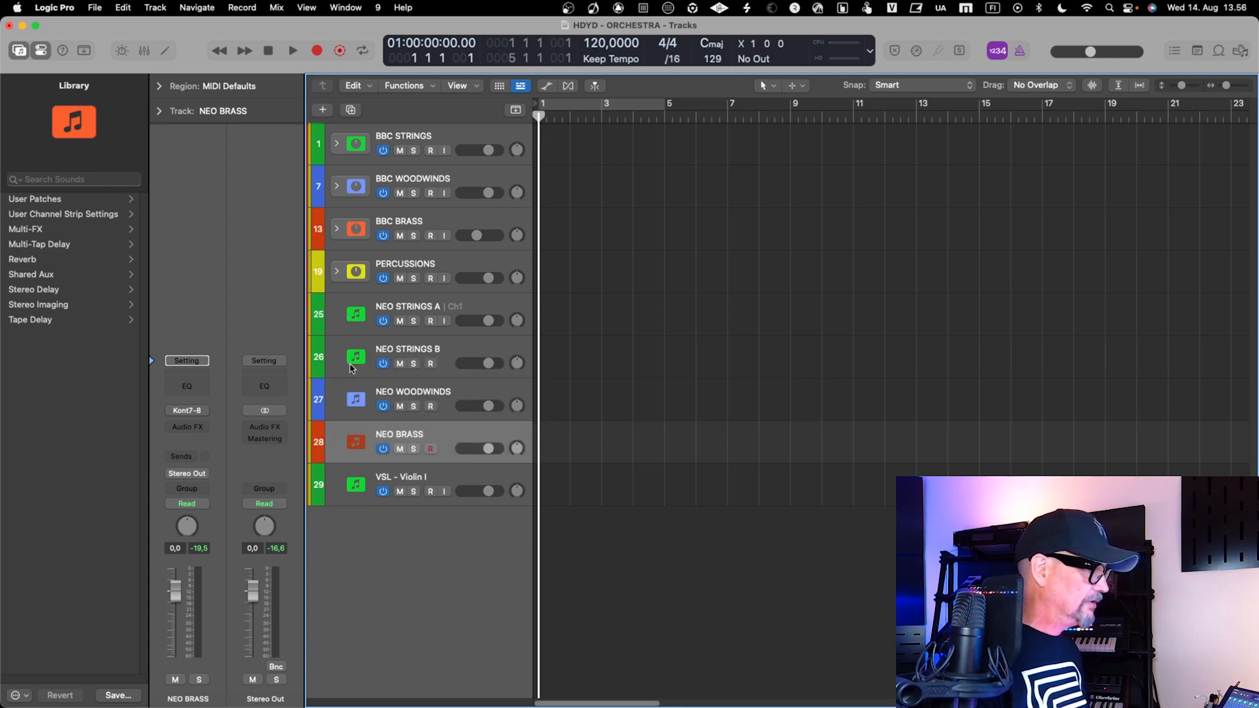
Group the four tracks from NEO STRINGS A to NEO BRASS into a folder track stack
left_click(345, 321)
left_click(331, 450, "shift")
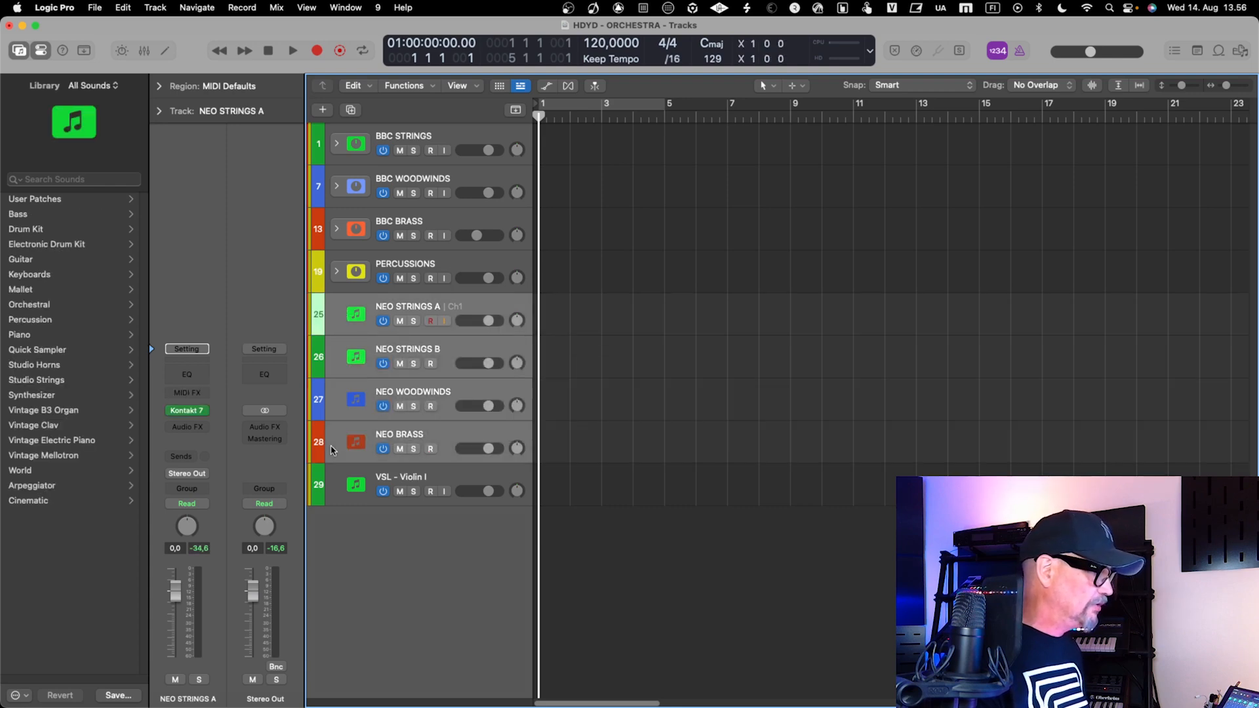
right_click(331, 450)
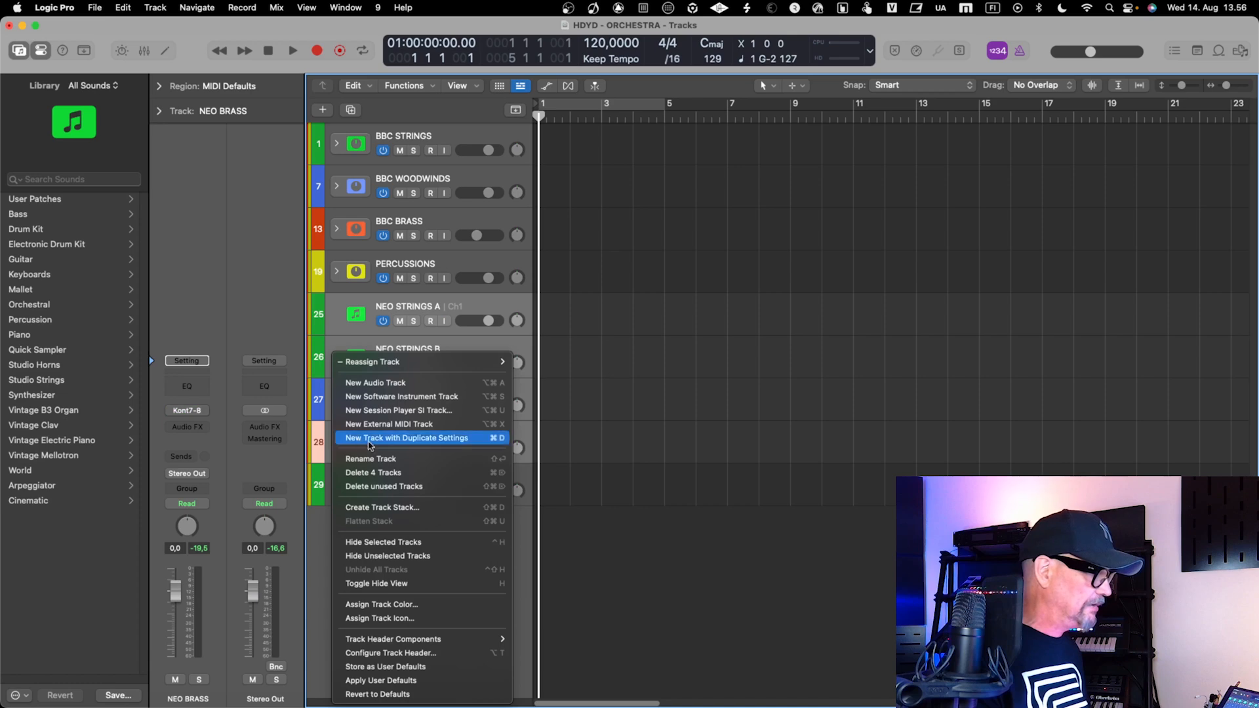
left_click(440, 511)
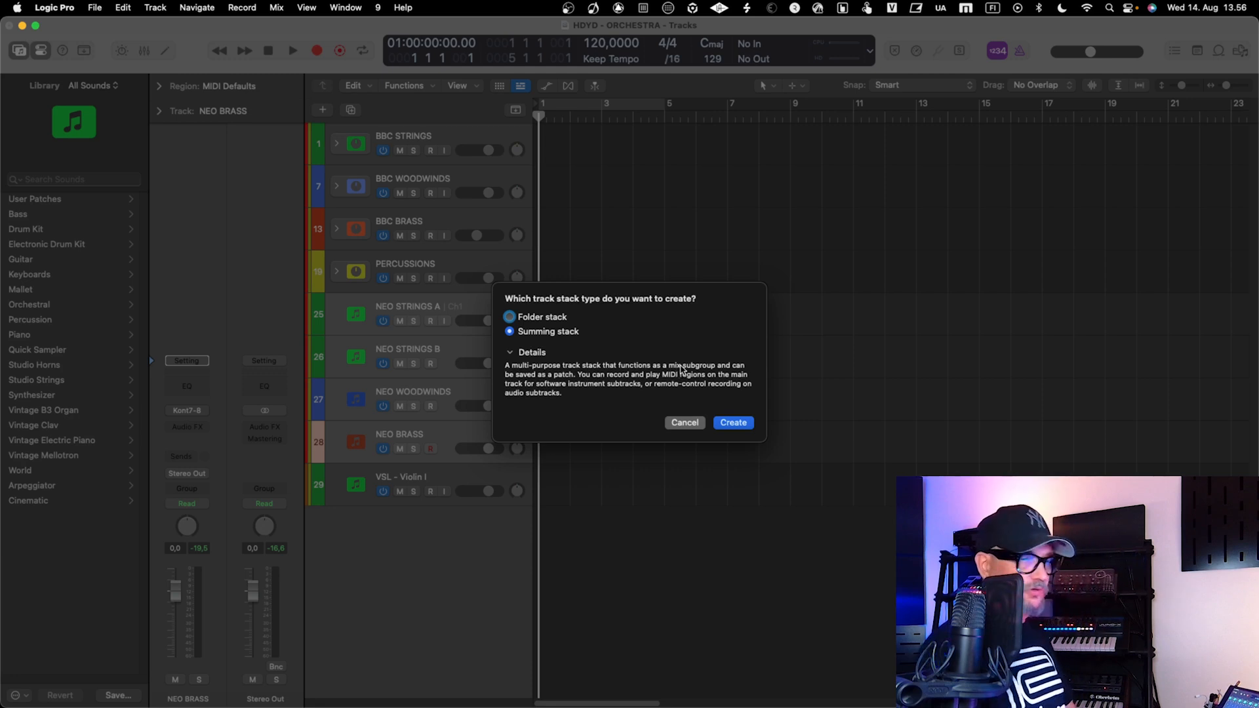
left_click(554, 318)
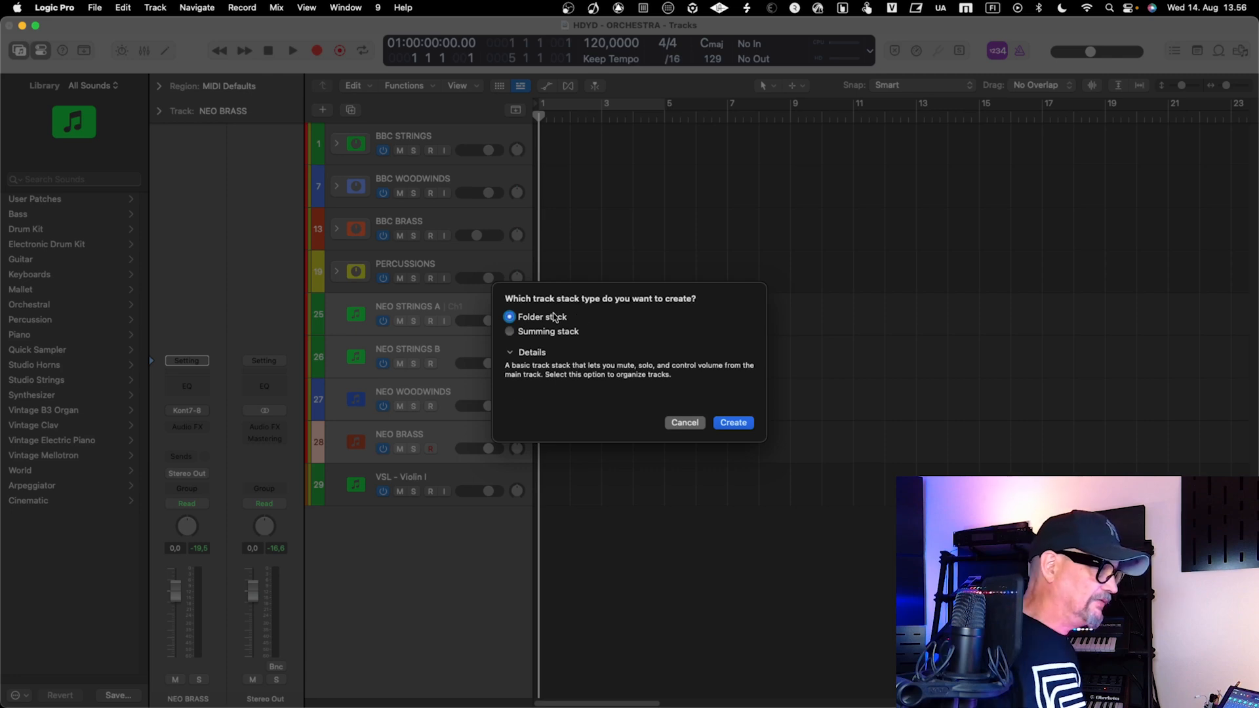
left_click(733, 423)
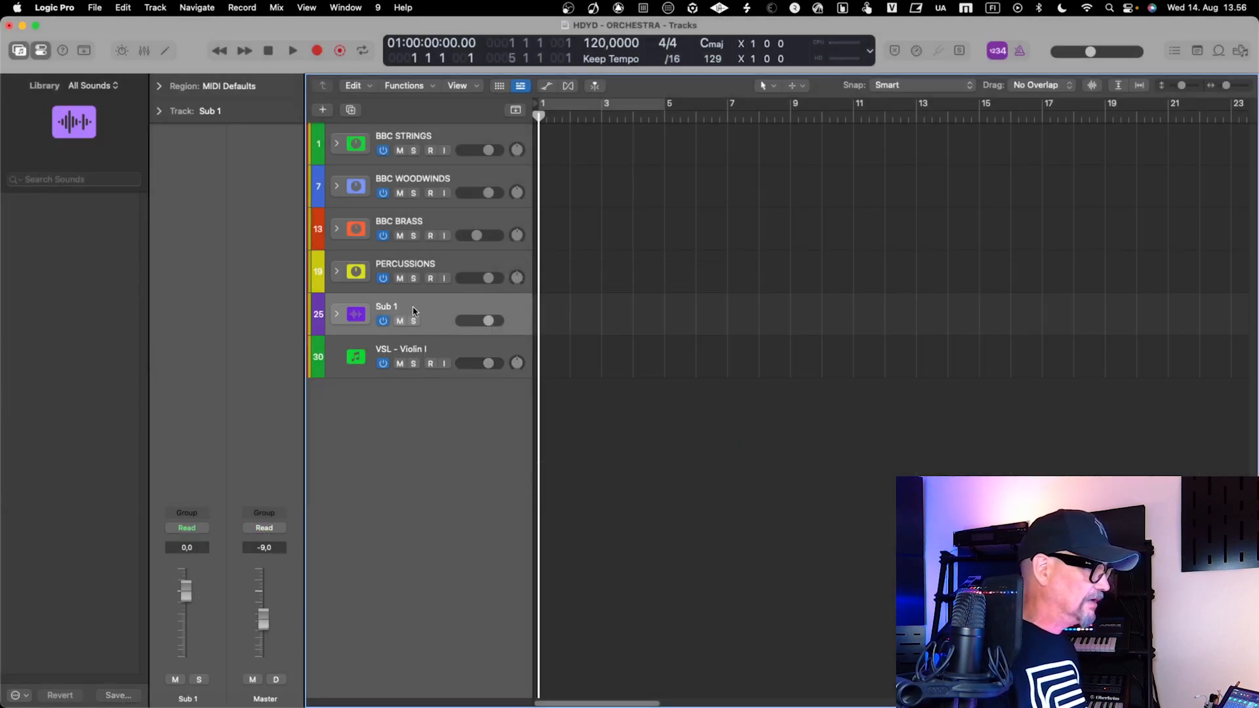
Expand the Sub 1 folder stack and rename it as ALBION NEO
left_click(336, 314)
left_click(438, 344)
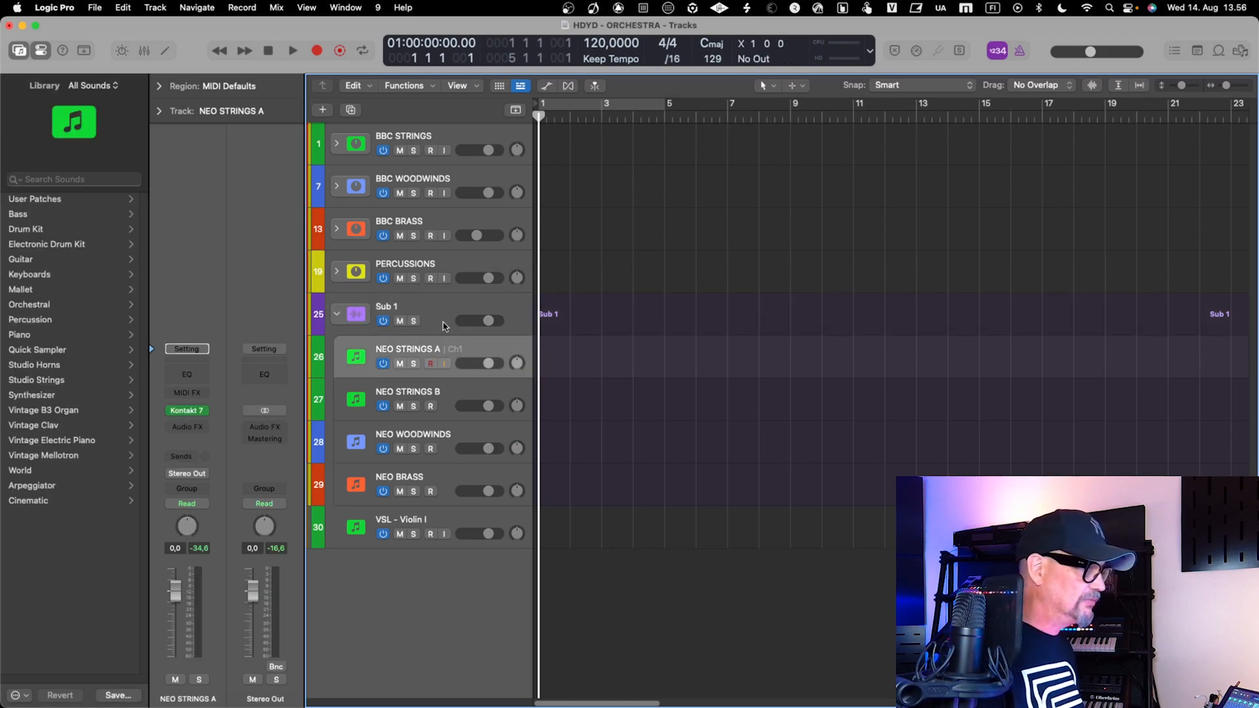
left_click(395, 309)
double_click(394, 309)
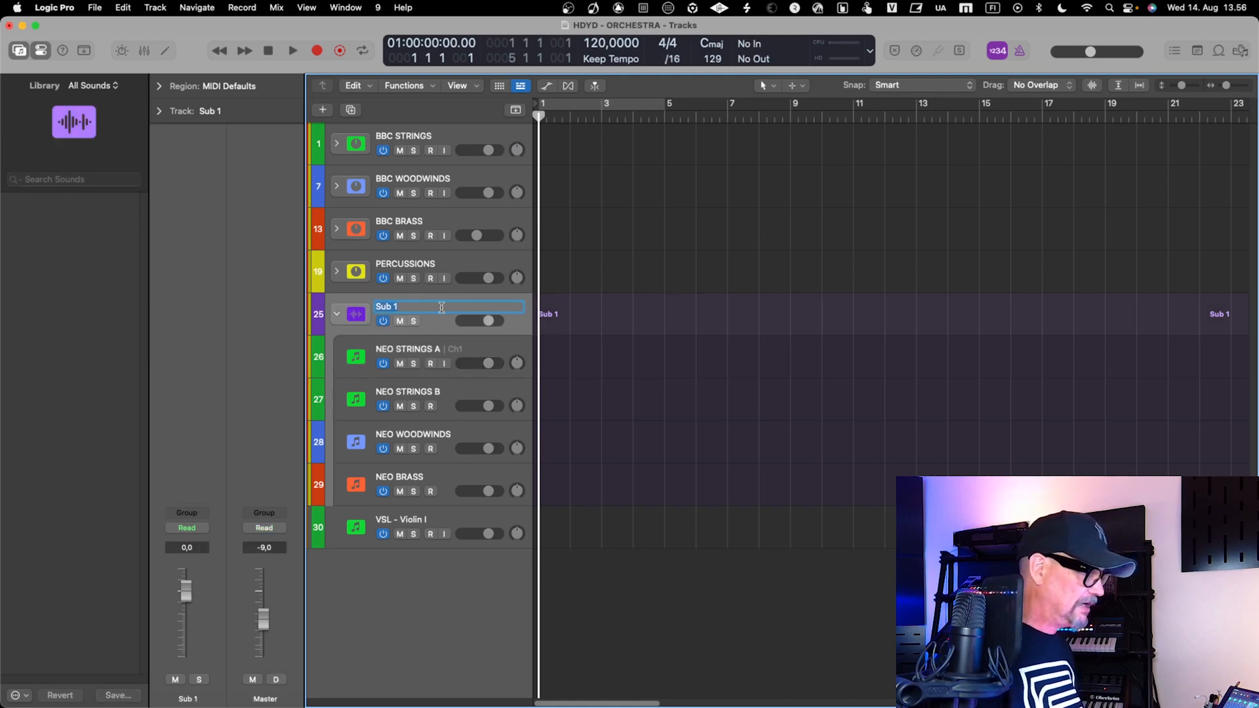
type("A")
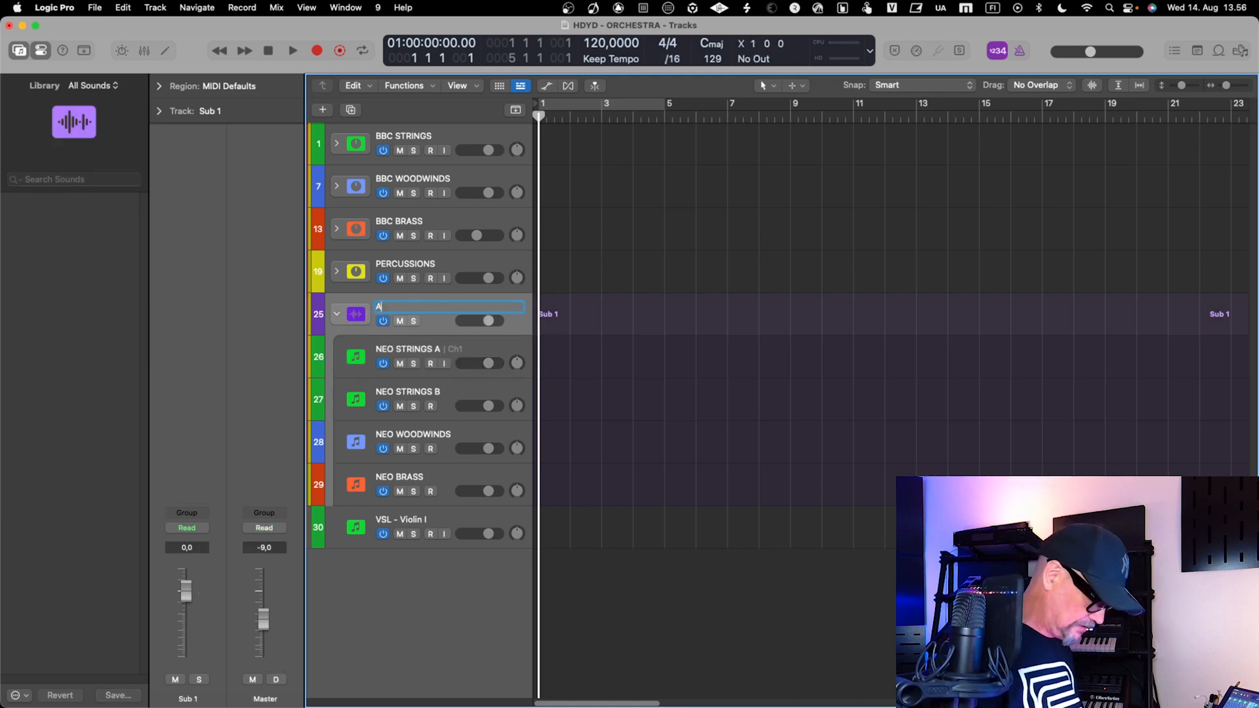
type("LBION NEO")
key("Return")
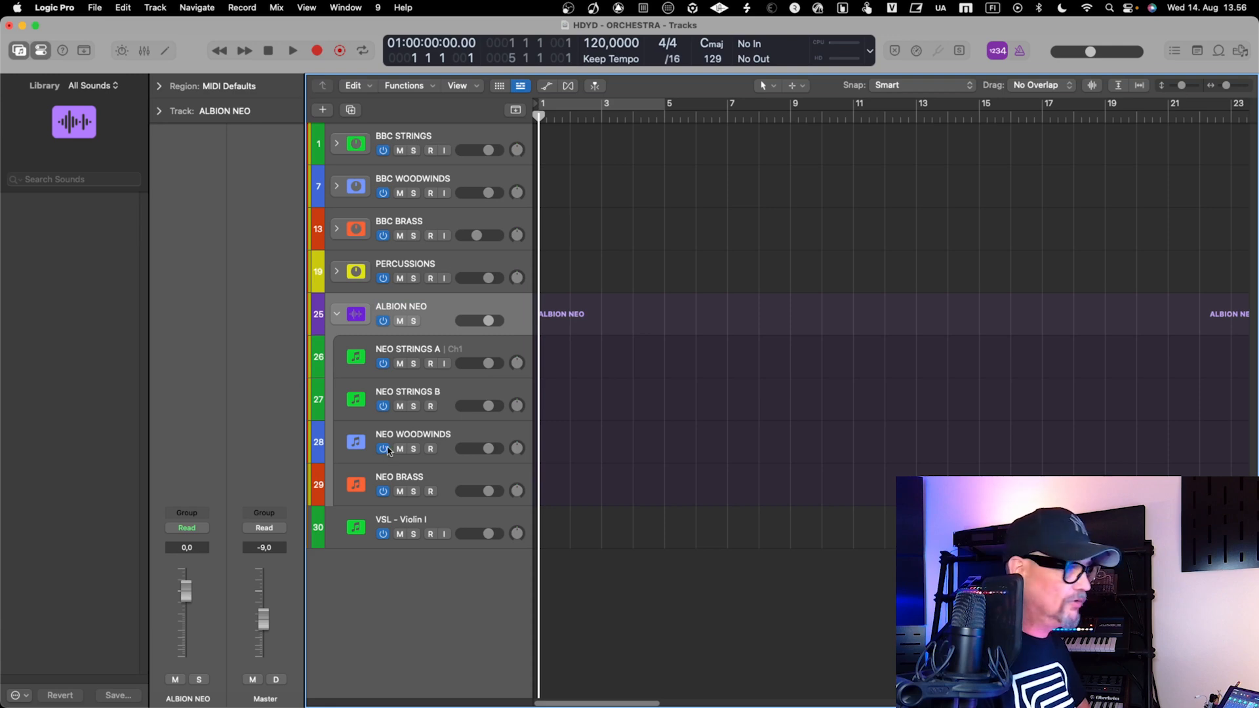
Review the Kontakt 7 instrument on NEO STRINGS A, close it and collapse the ALBION NEO stack
left_click(383, 321)
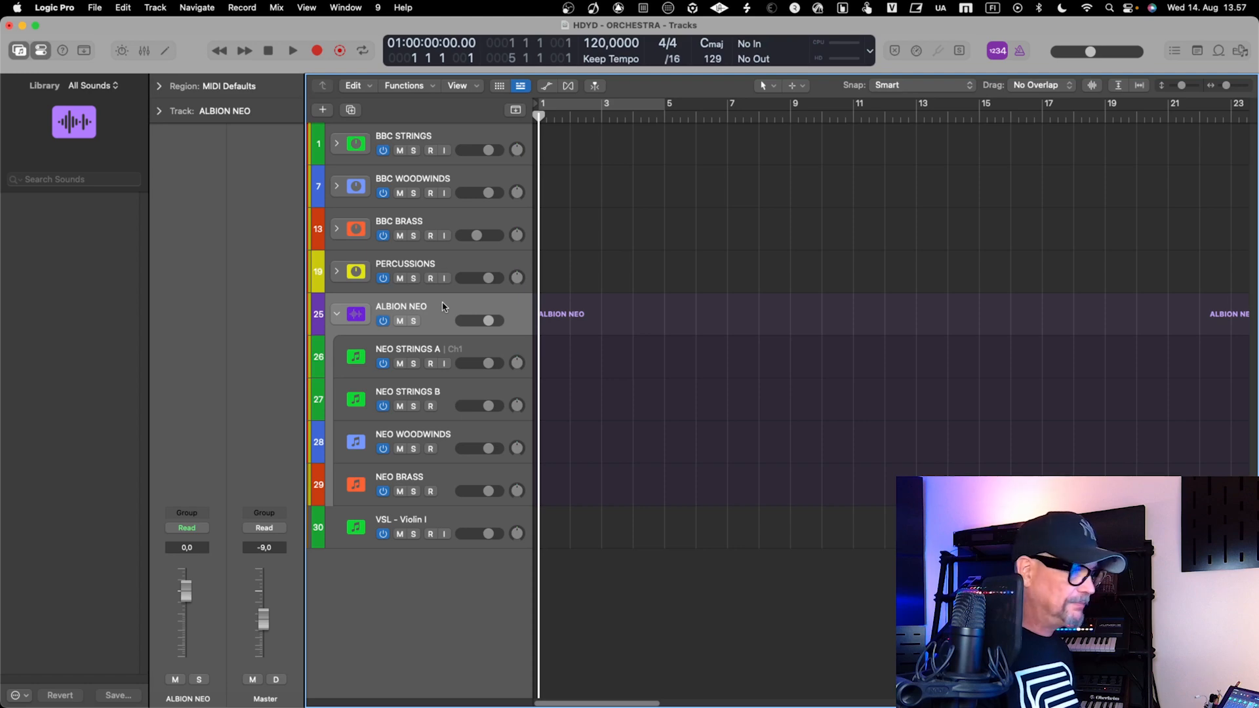
left_click(441, 352)
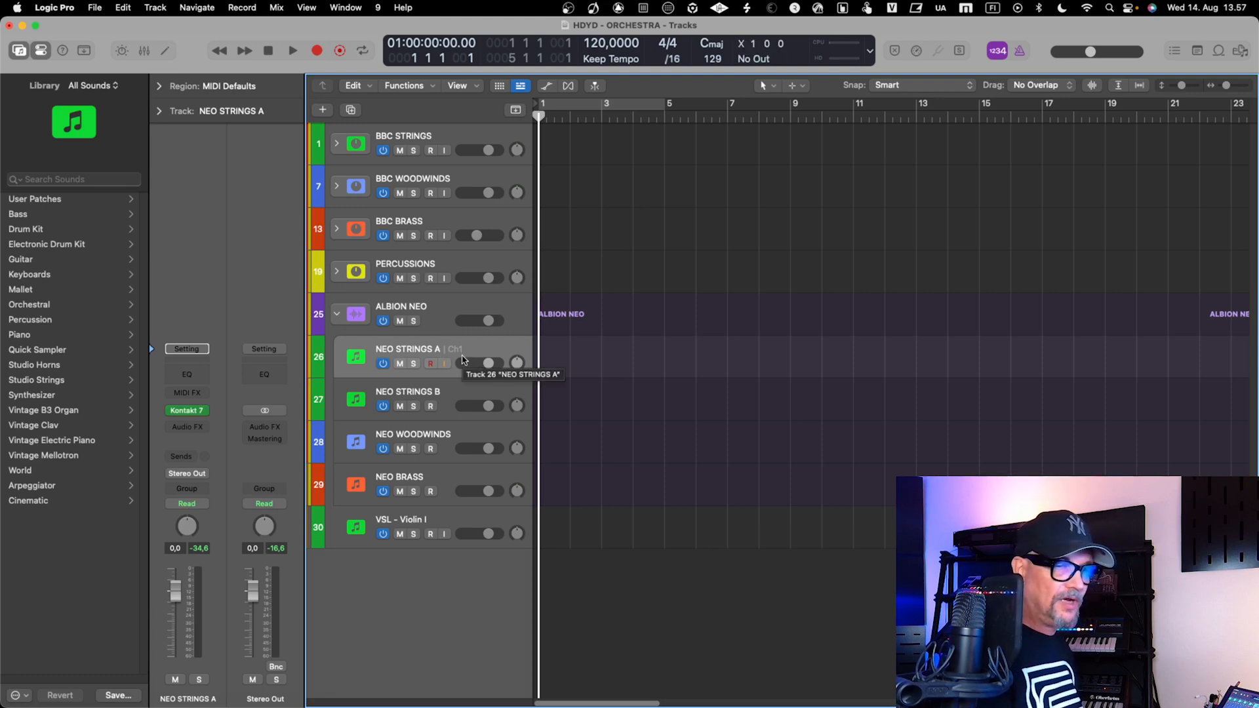
double_click(462, 360)
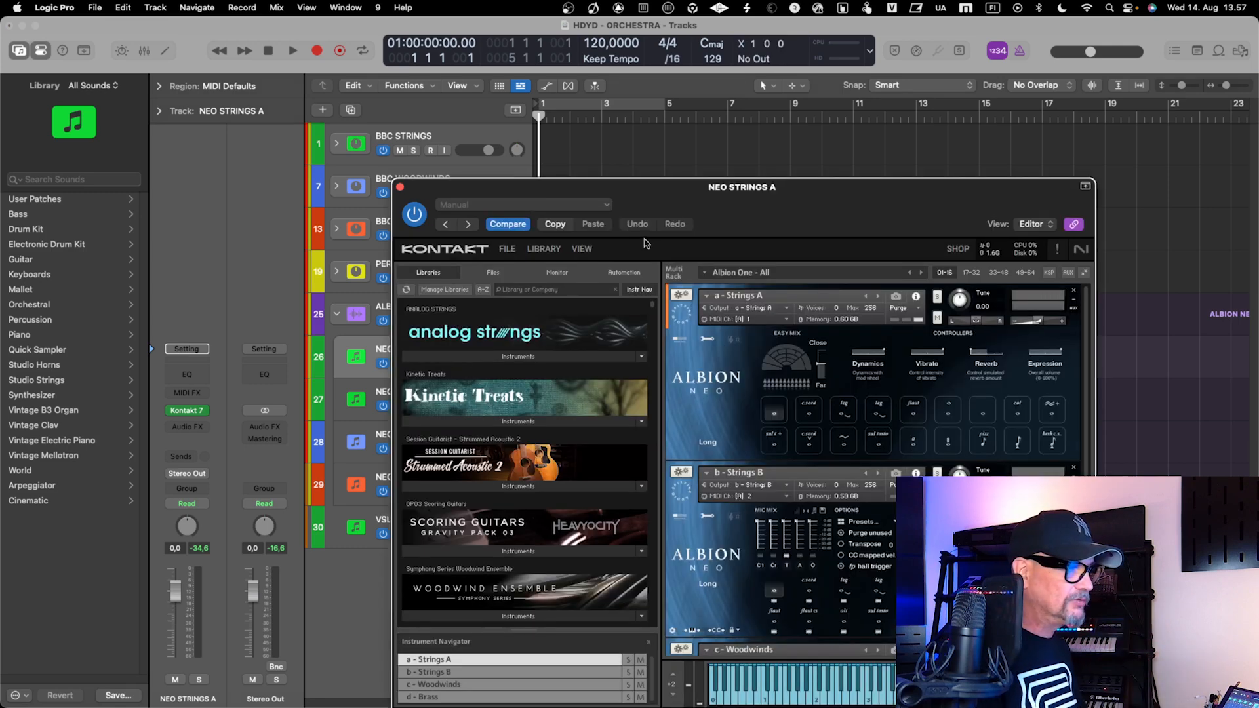
left_click_drag(673, 192, 595, 105)
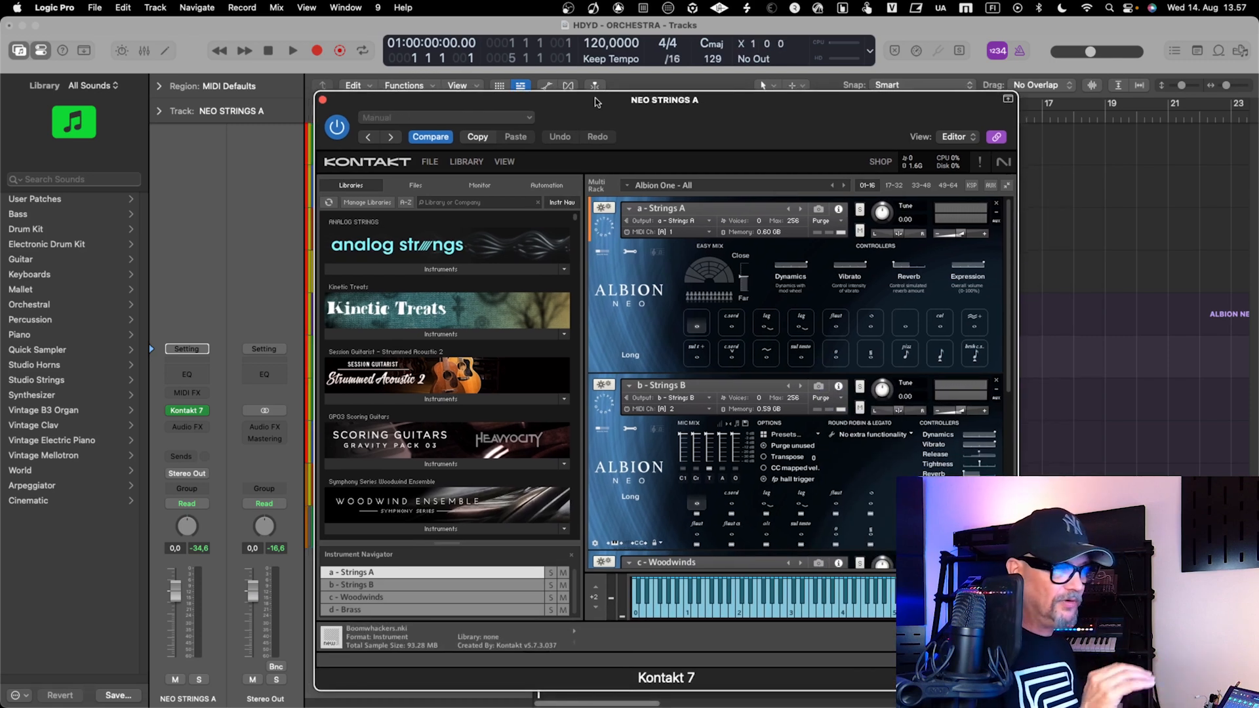
left_click_drag(596, 103, 595, 83)
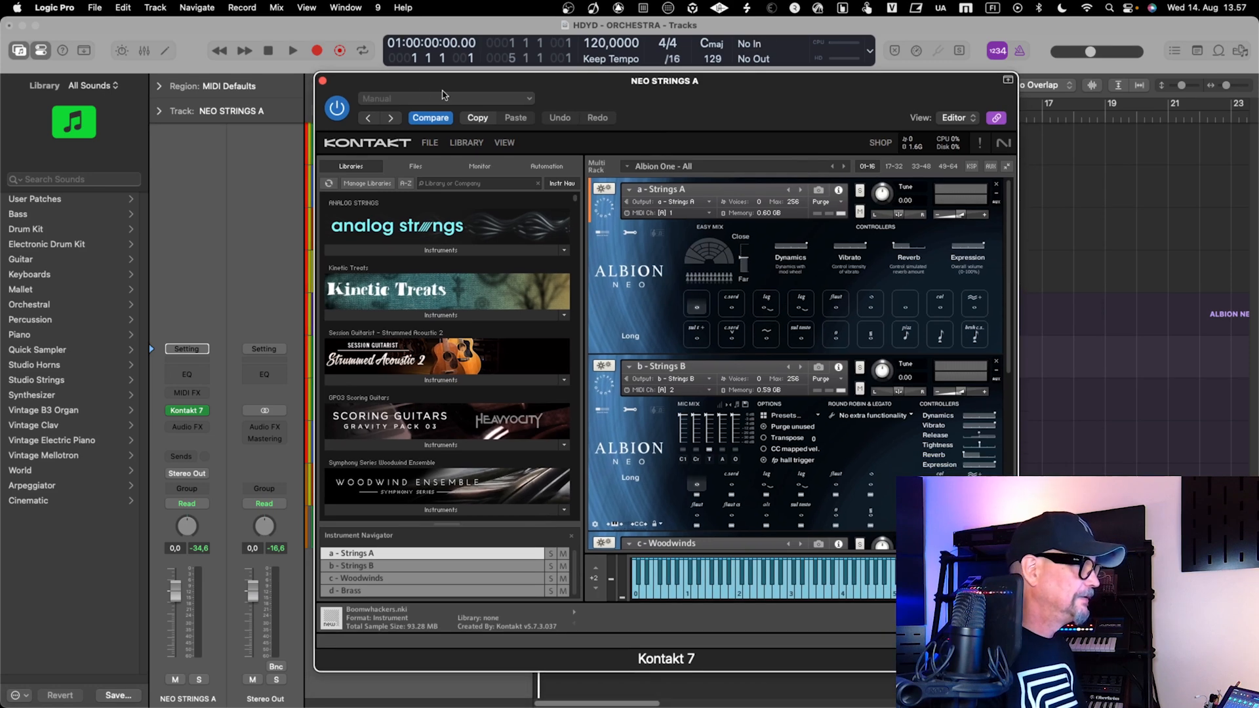
left_click(322, 82)
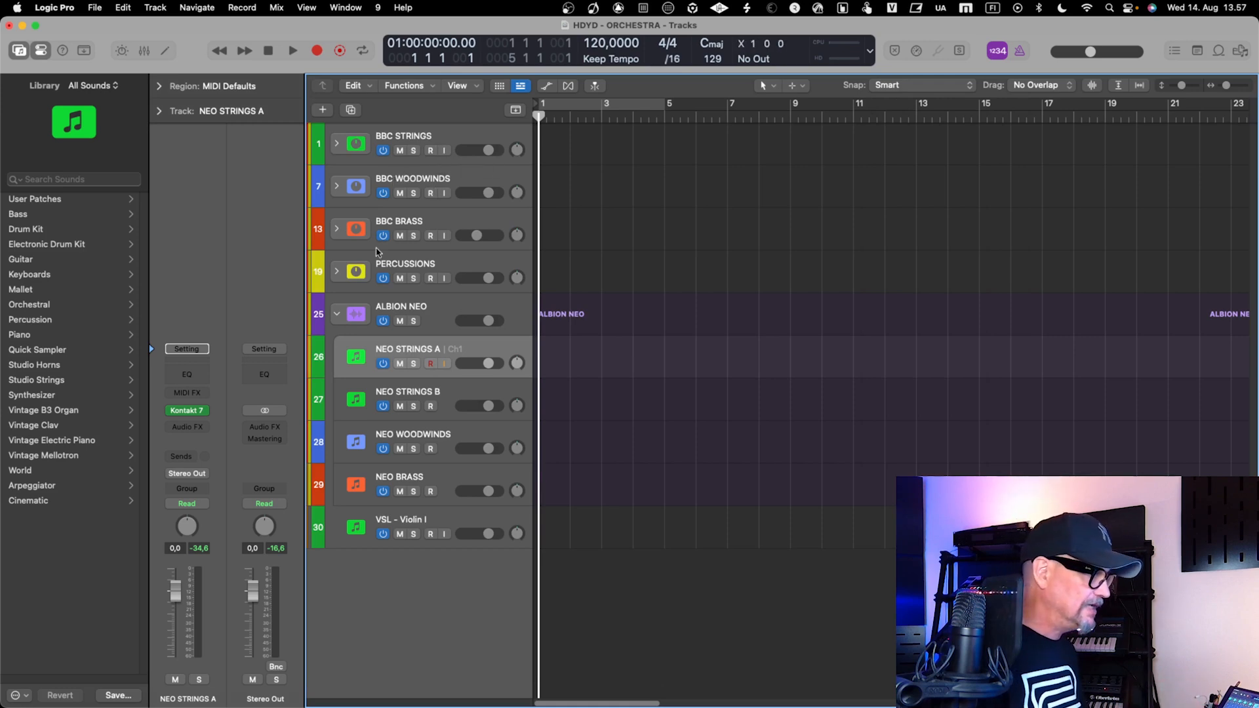
left_click(337, 314)
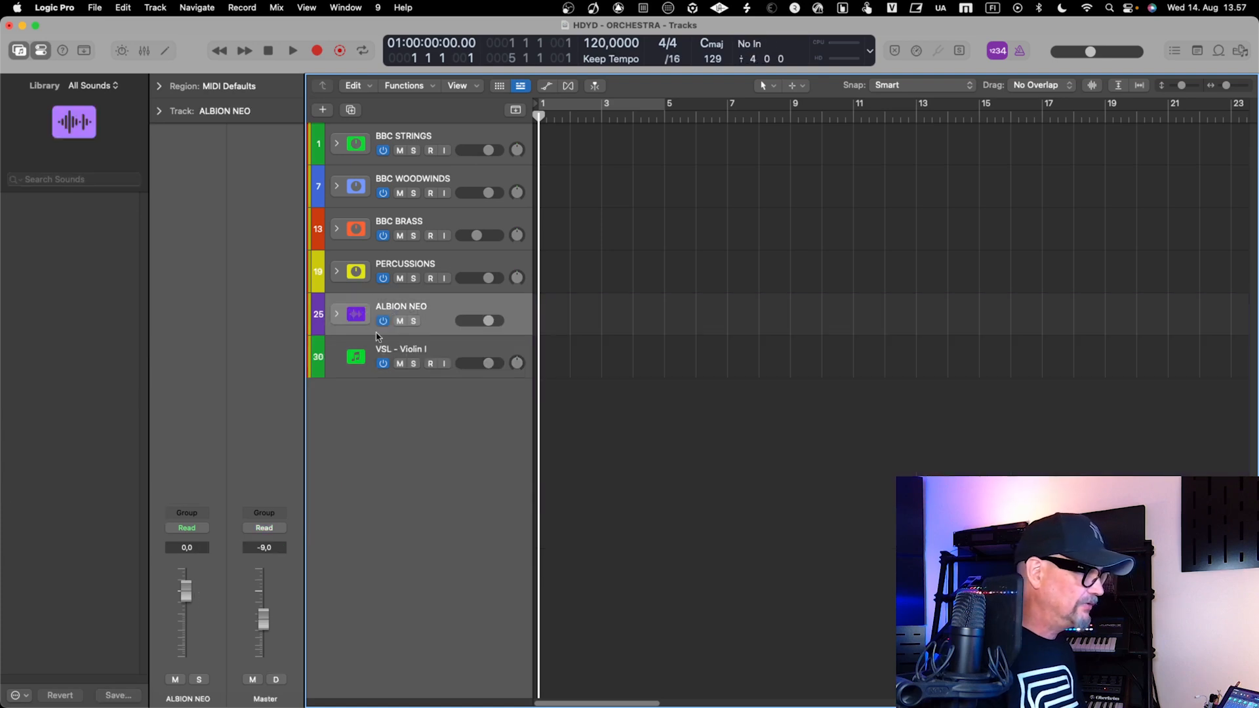
Check the VSL - Violin I track's Vienna Ensemble Pro connection and the STRINGS channels in the Vienna Ensemble Pro server
left_click(407, 346)
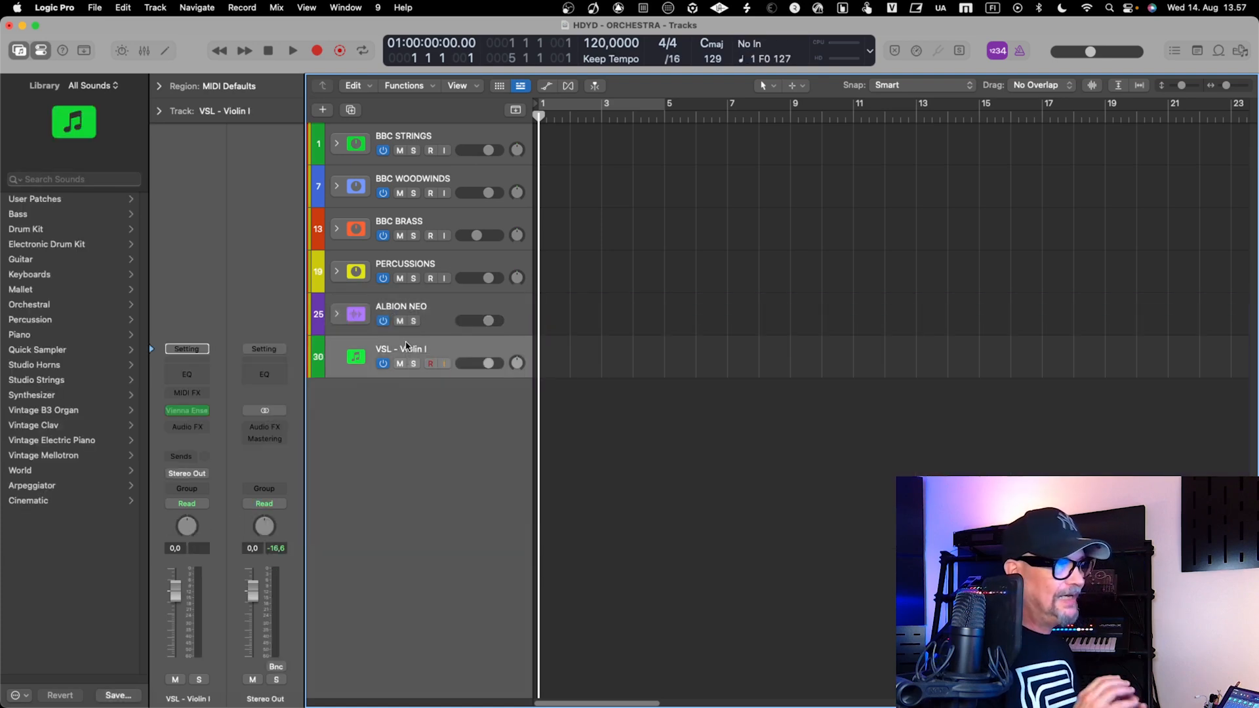
key("ctrl+Right")
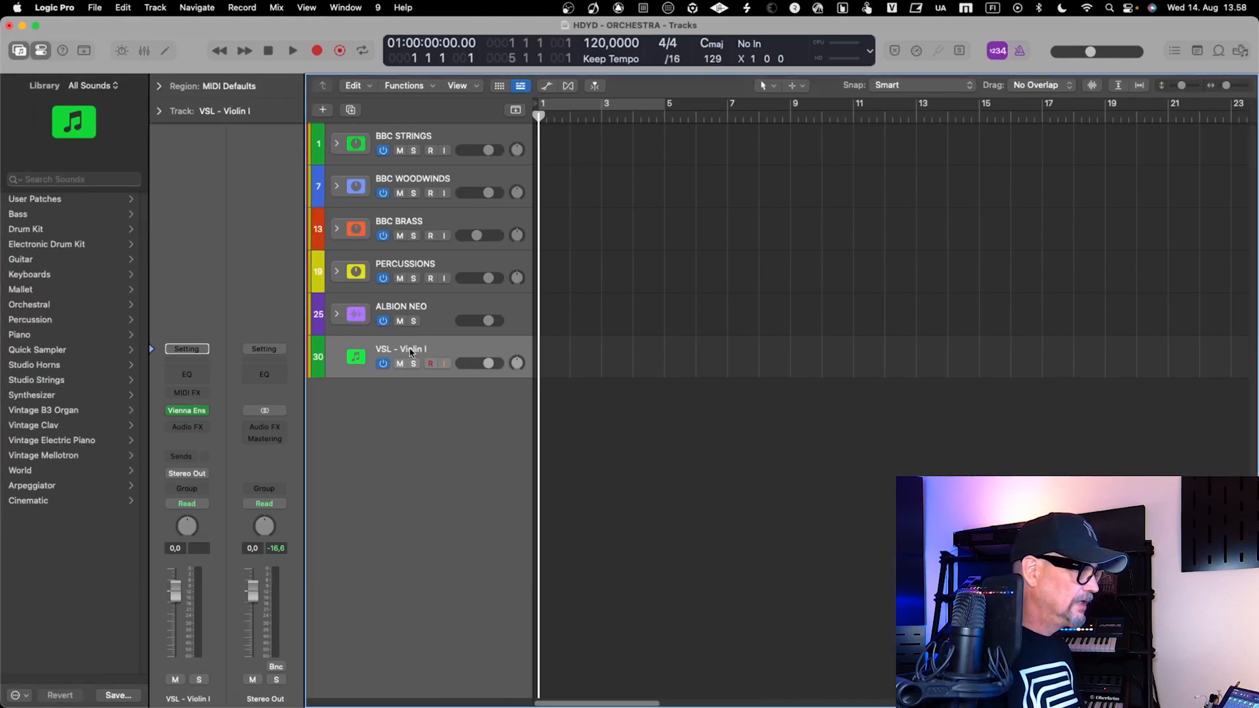
left_click(193, 412)
left_click_drag(535, 187, 794, 169)
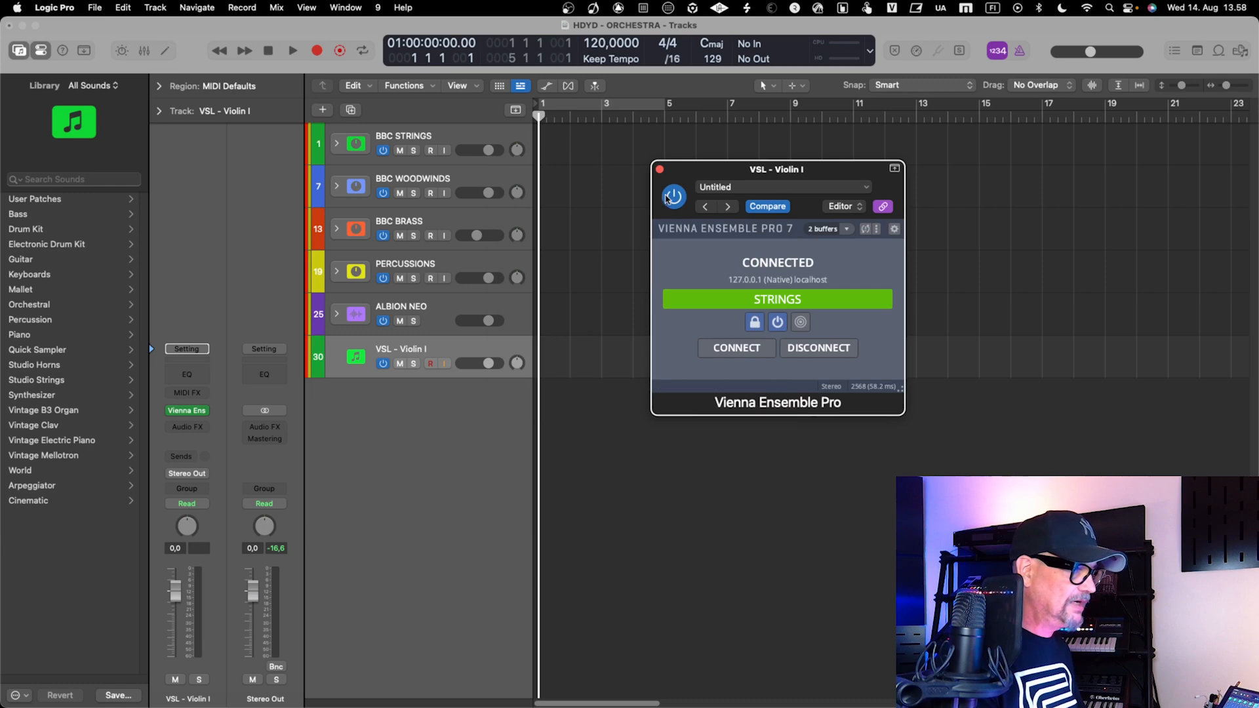
left_click(659, 169)
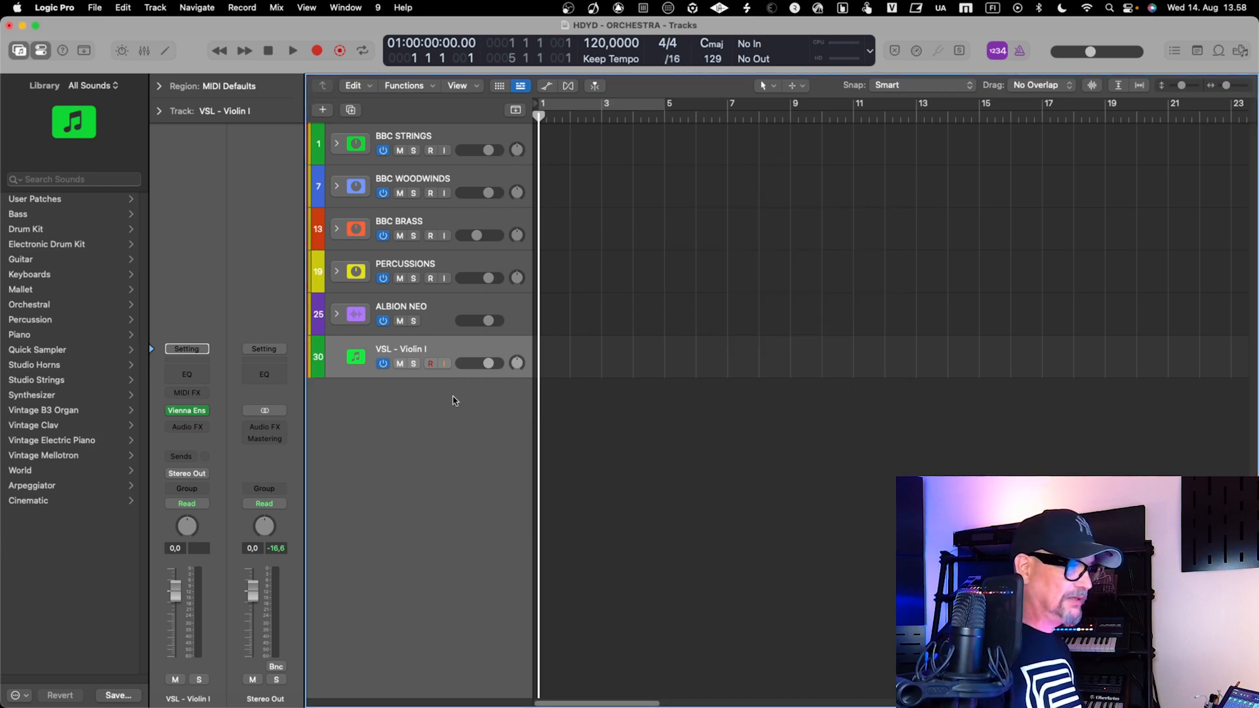
key("ctrl+Right")
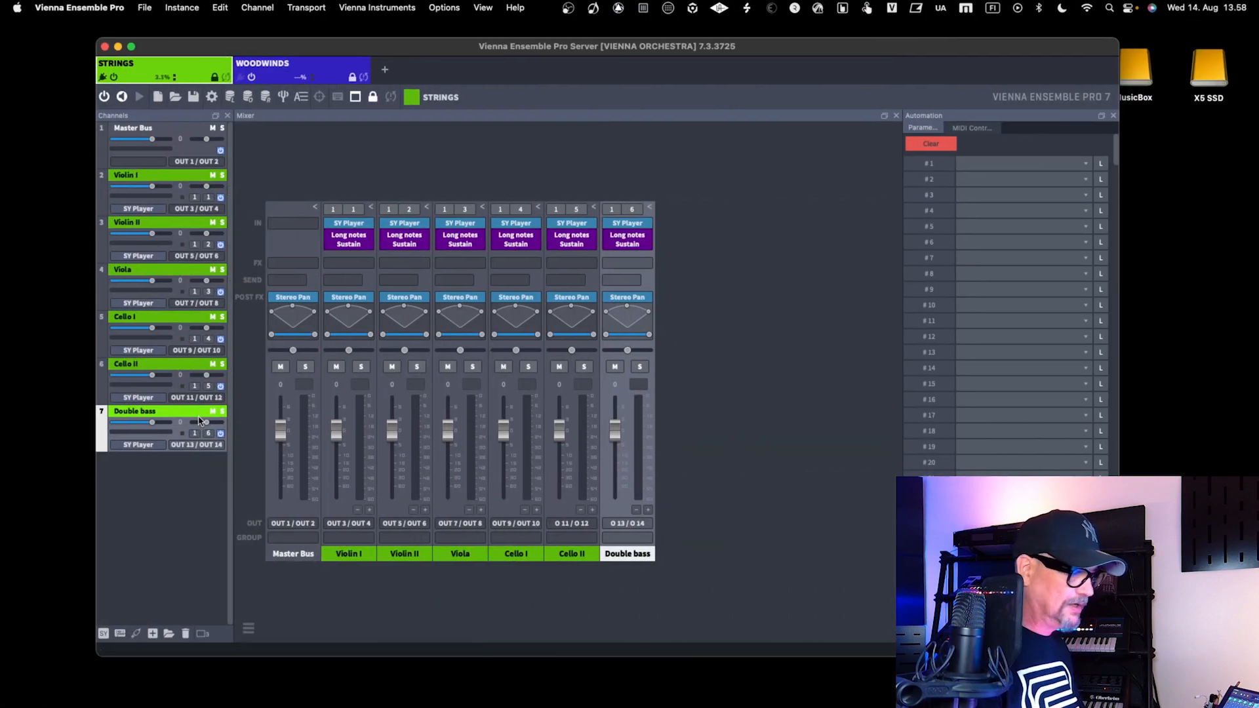
key("ctrl+Left")
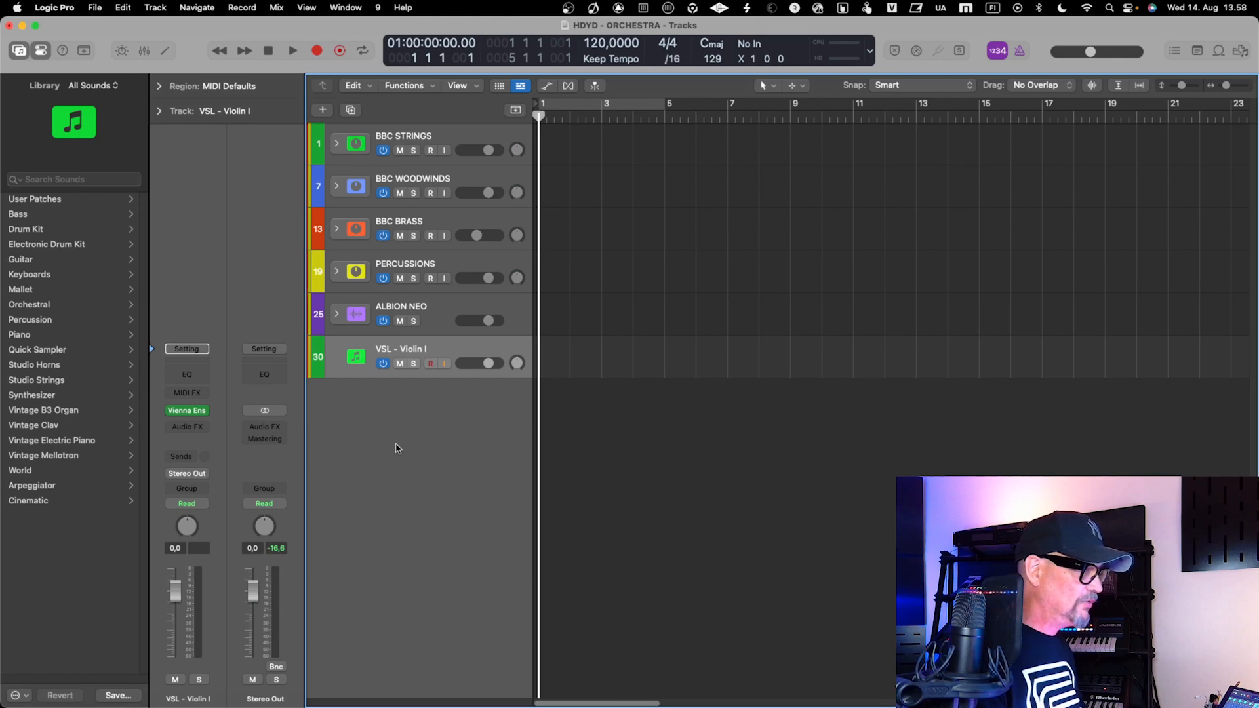
Show the mixer and add three extra stereo outputs to the Vienna Ensemble Pro channel of VSL - Violin I
key("x")
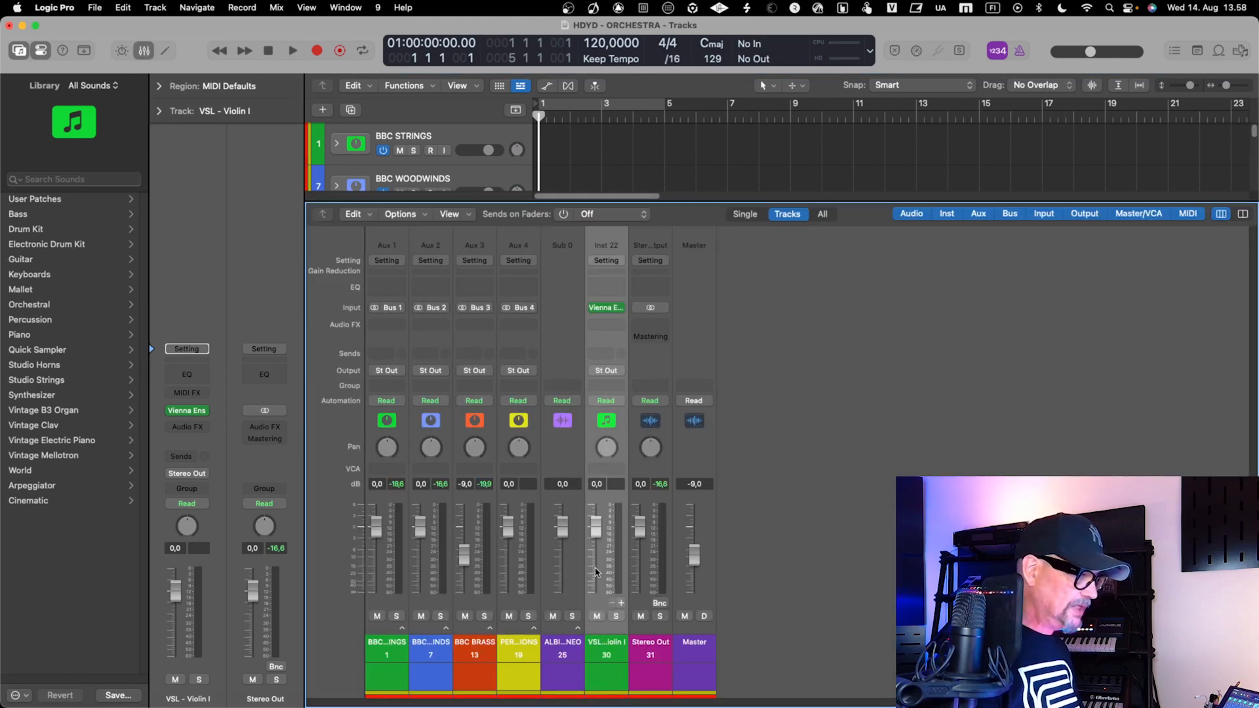
left_click(621, 604)
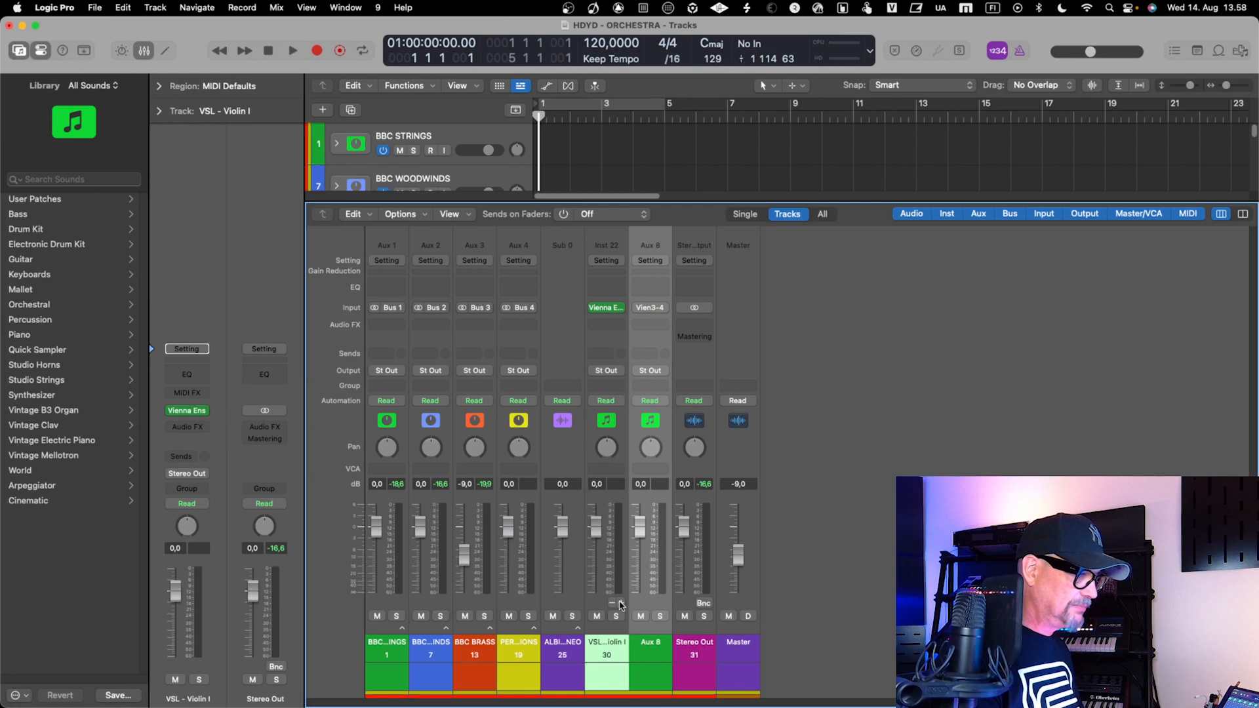
left_click(621, 604)
left_click(621, 604)
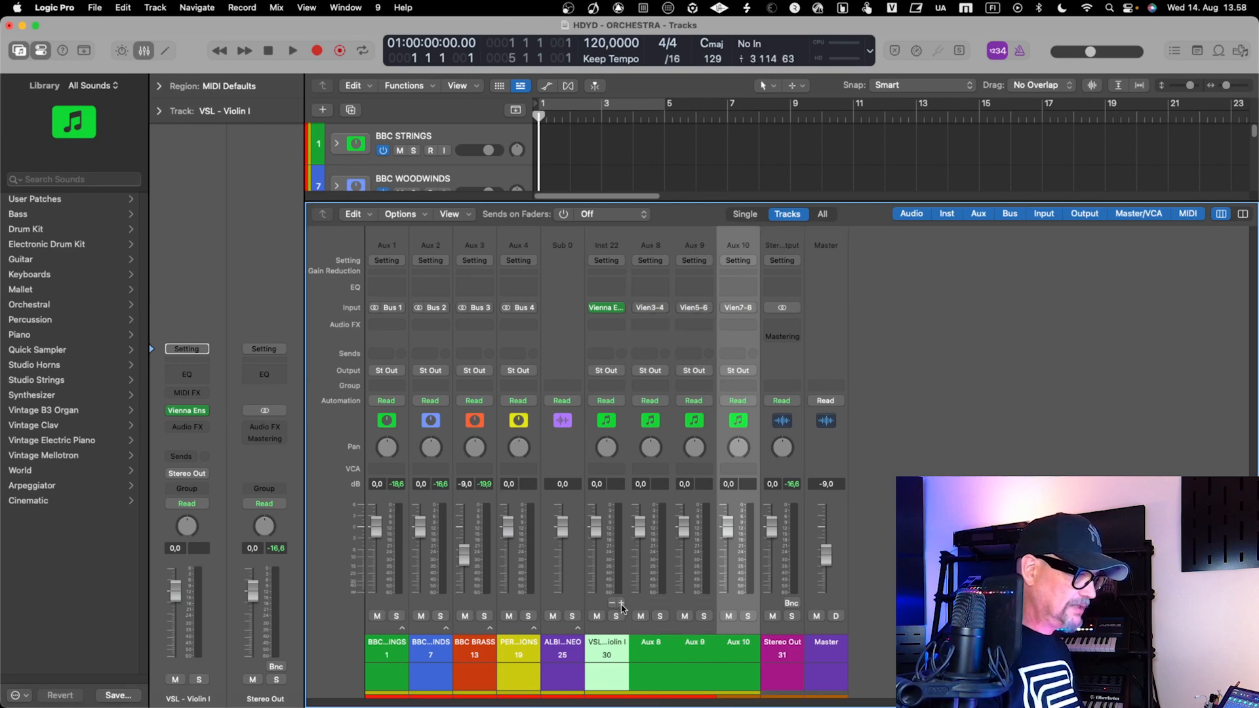
Create tracks for the Aux 8, Aux 9 and Aux 10 channel strips and hide the mixer
left_click(660, 647)
right_click(660, 648)
left_click(660, 652)
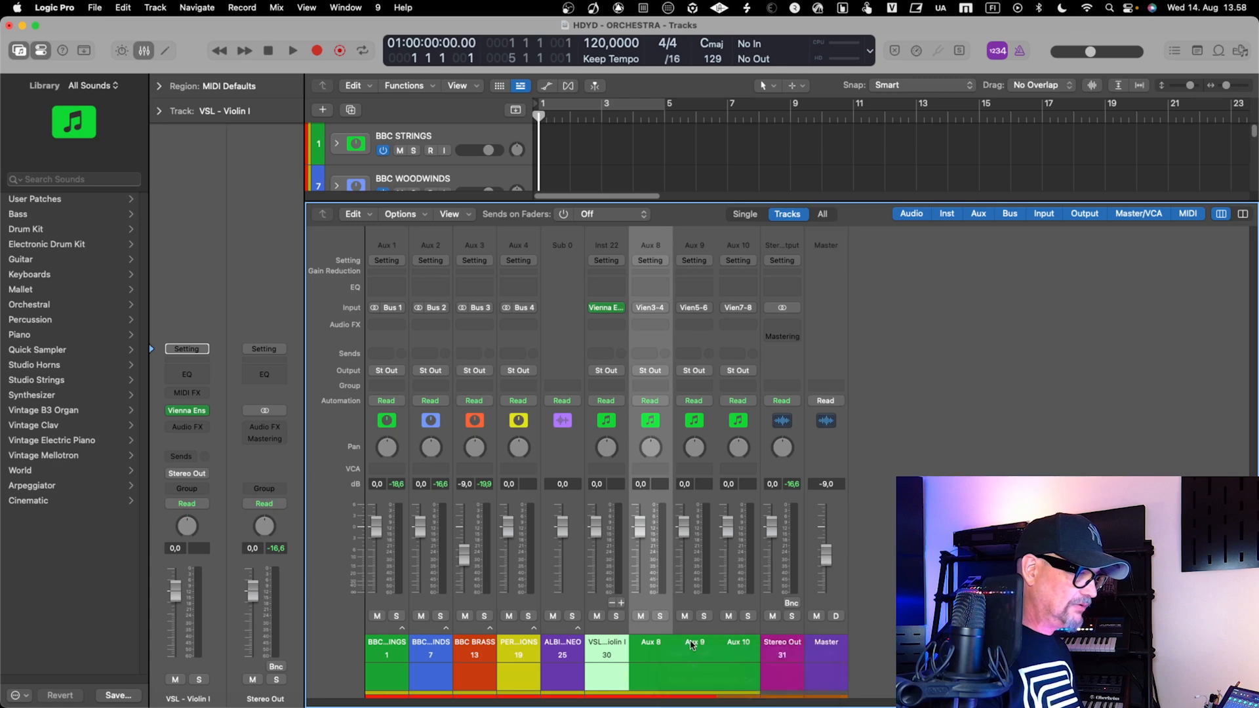
left_click(689, 640)
right_click(690, 641)
left_click(696, 648)
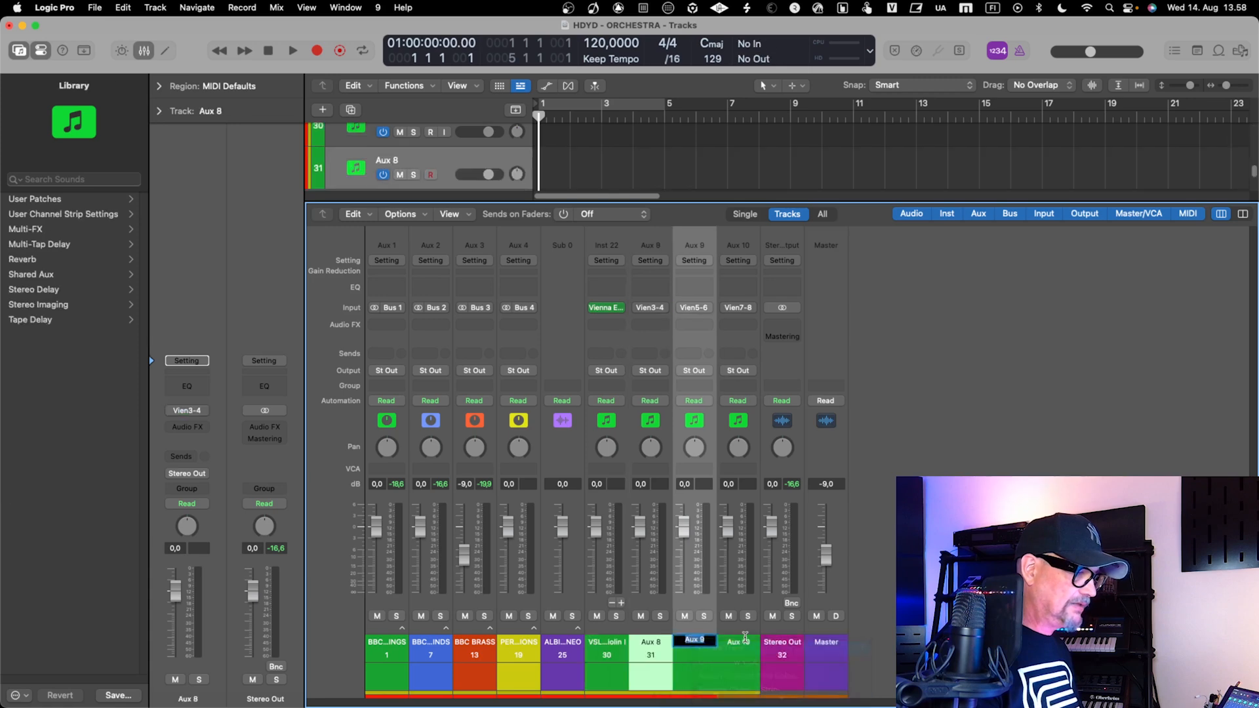
left_click(741, 649)
right_click(741, 649)
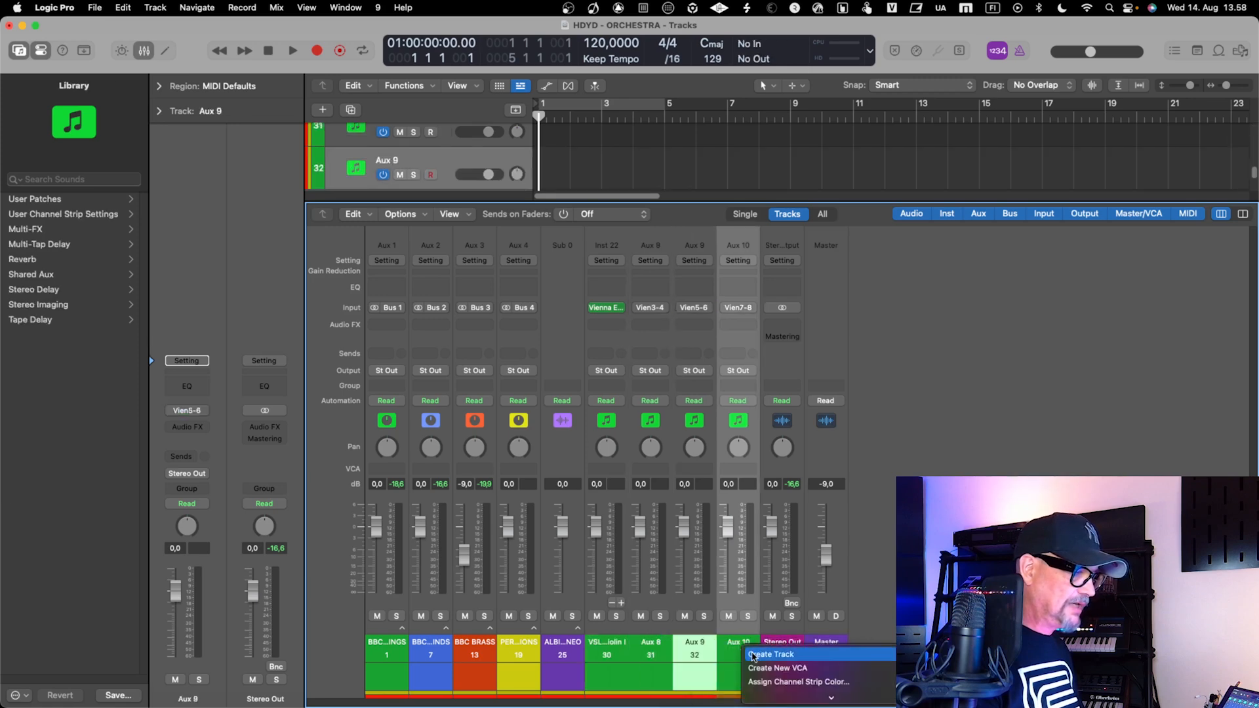
left_click(751, 652)
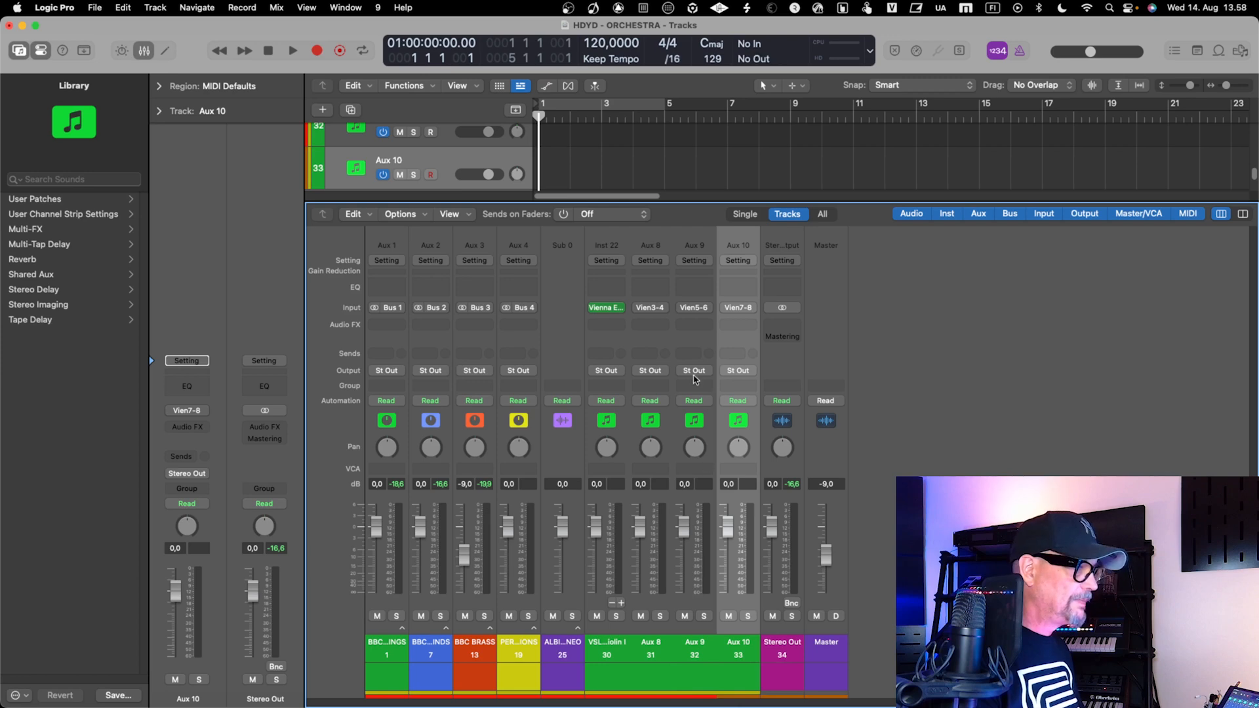
key("x")
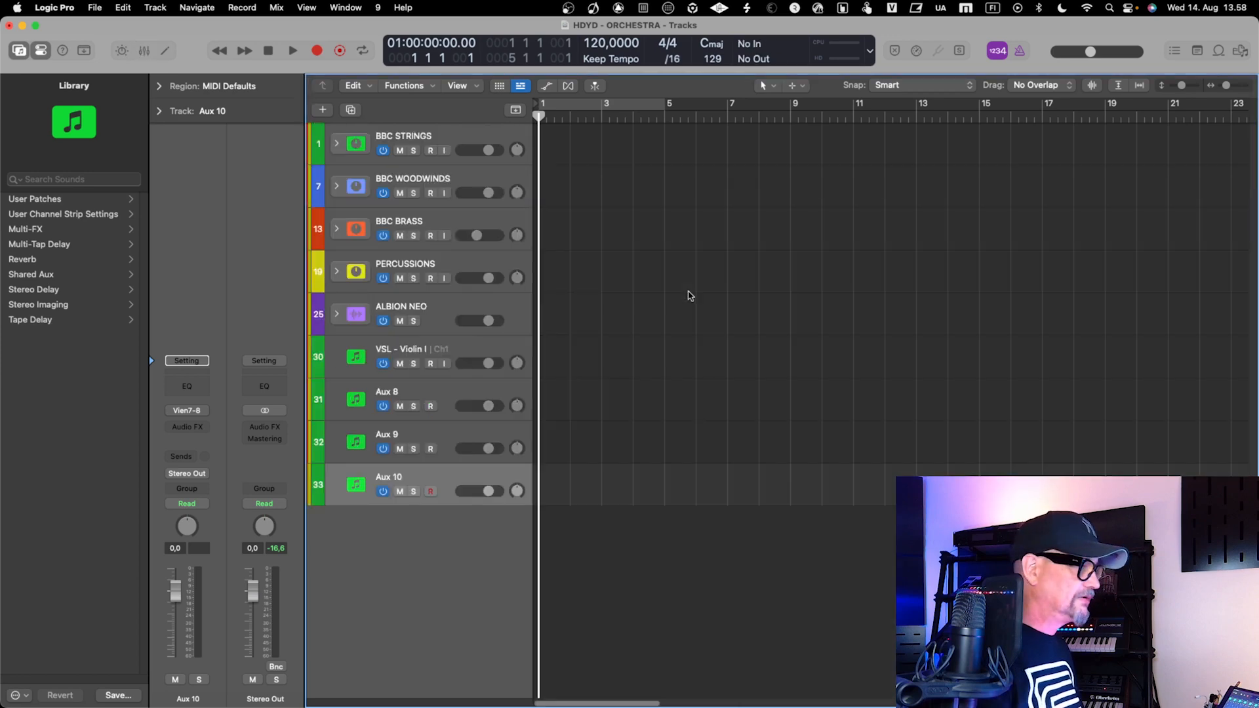
Select VSL - Violin I and check the string channels' output routing in the Vienna Ensemble Pro server
left_click(471, 347)
key("super+space")
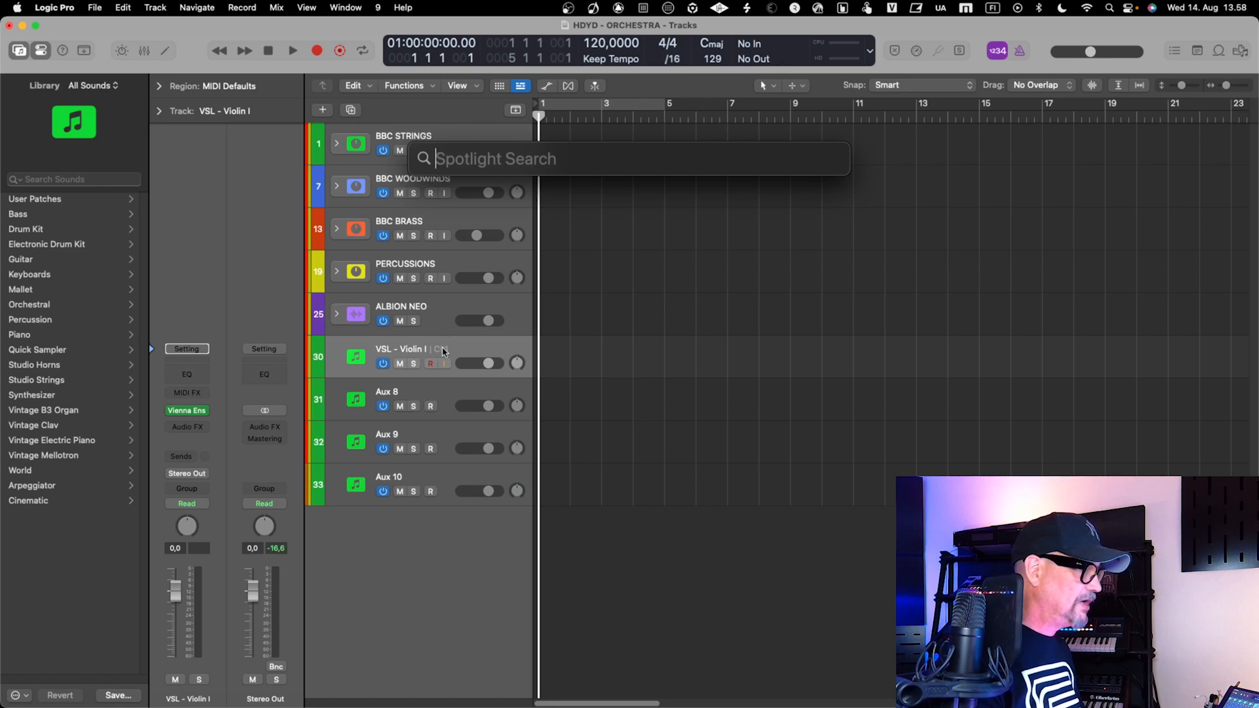
key("Escape")
key("ctrl+Right")
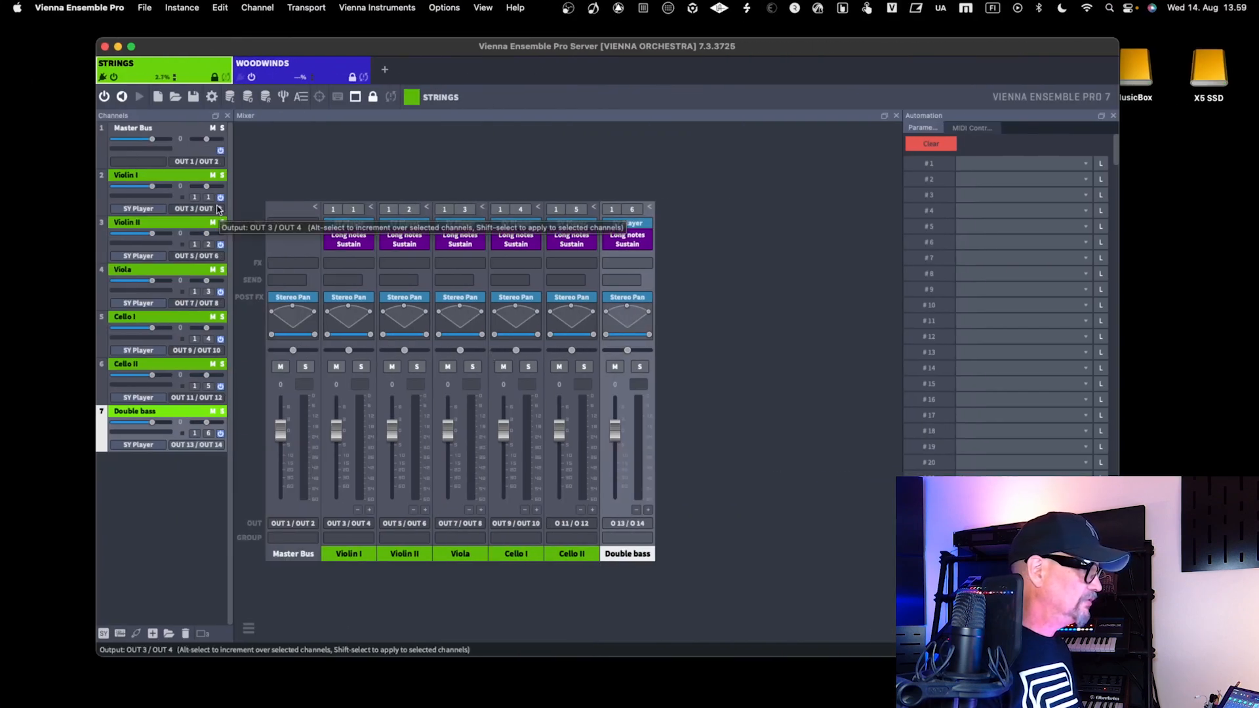
key("ctrl+Left")
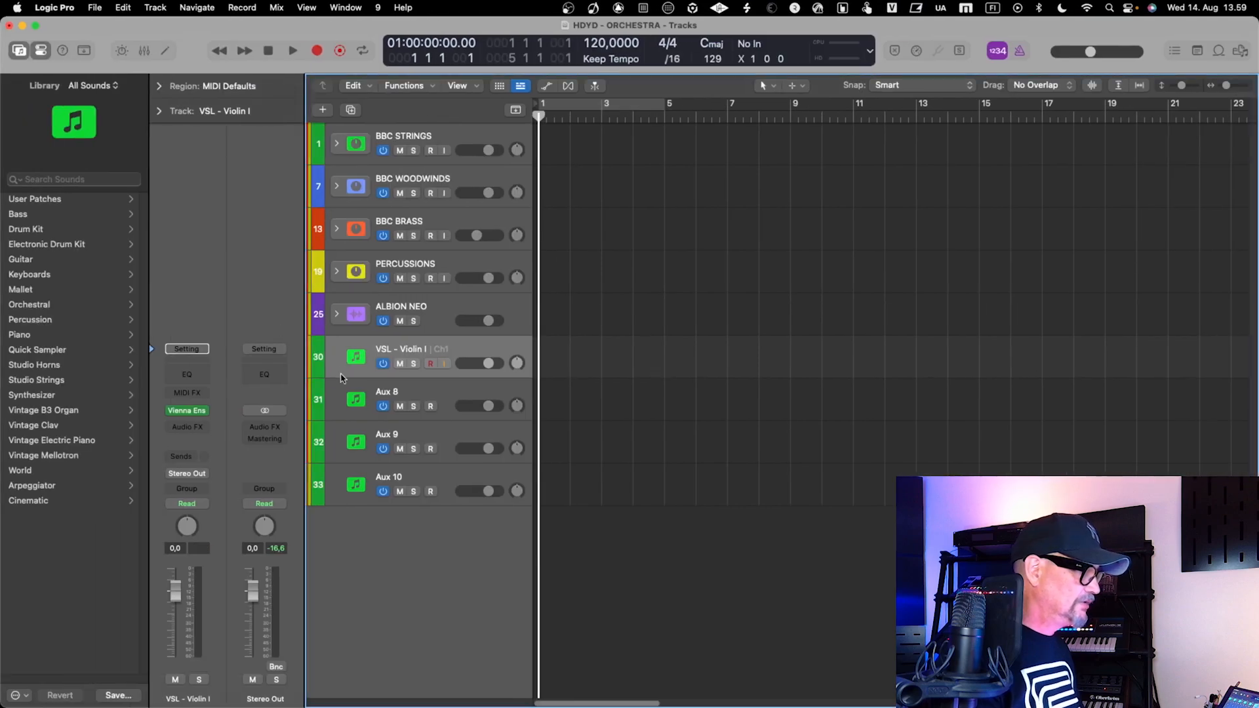
Rename the Aux 8 track as "VSL - Violin II"
double_click(387, 395)
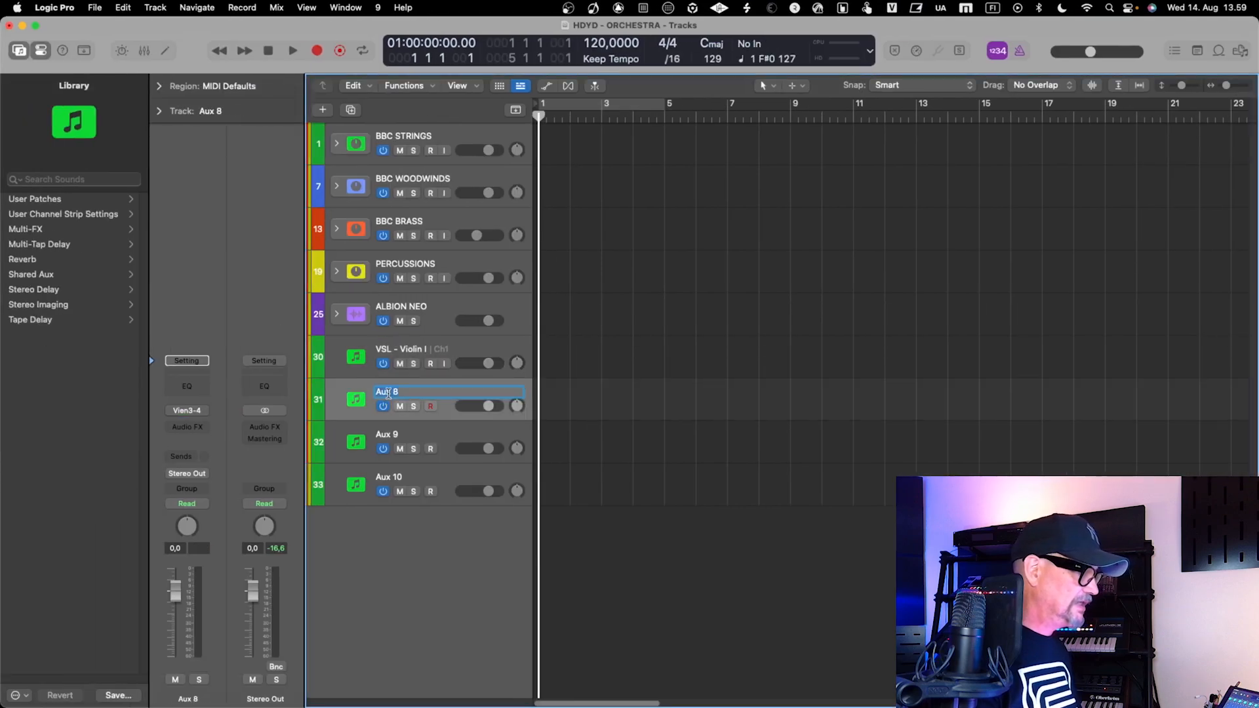
type("VSL ")
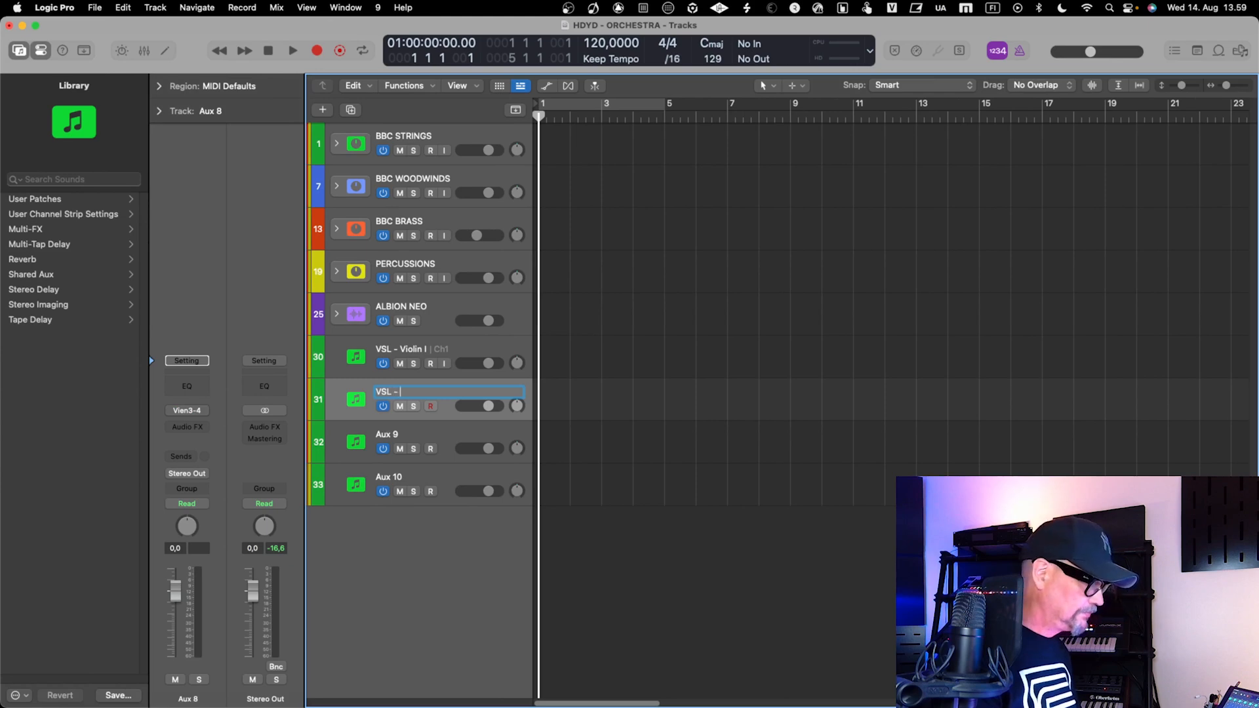
type("- Violin II")
key("Return")
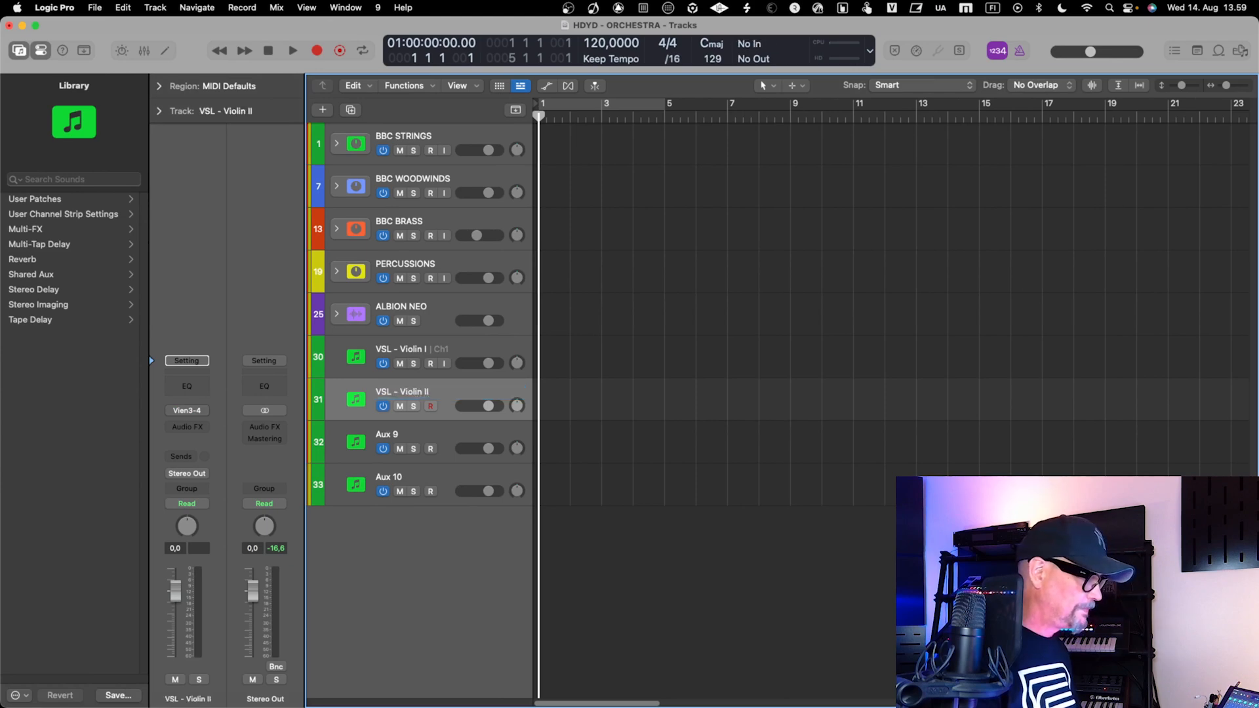
Rename the Aux 9 track as "VSL _ Viola"
left_click(399, 438)
double_click(398, 435)
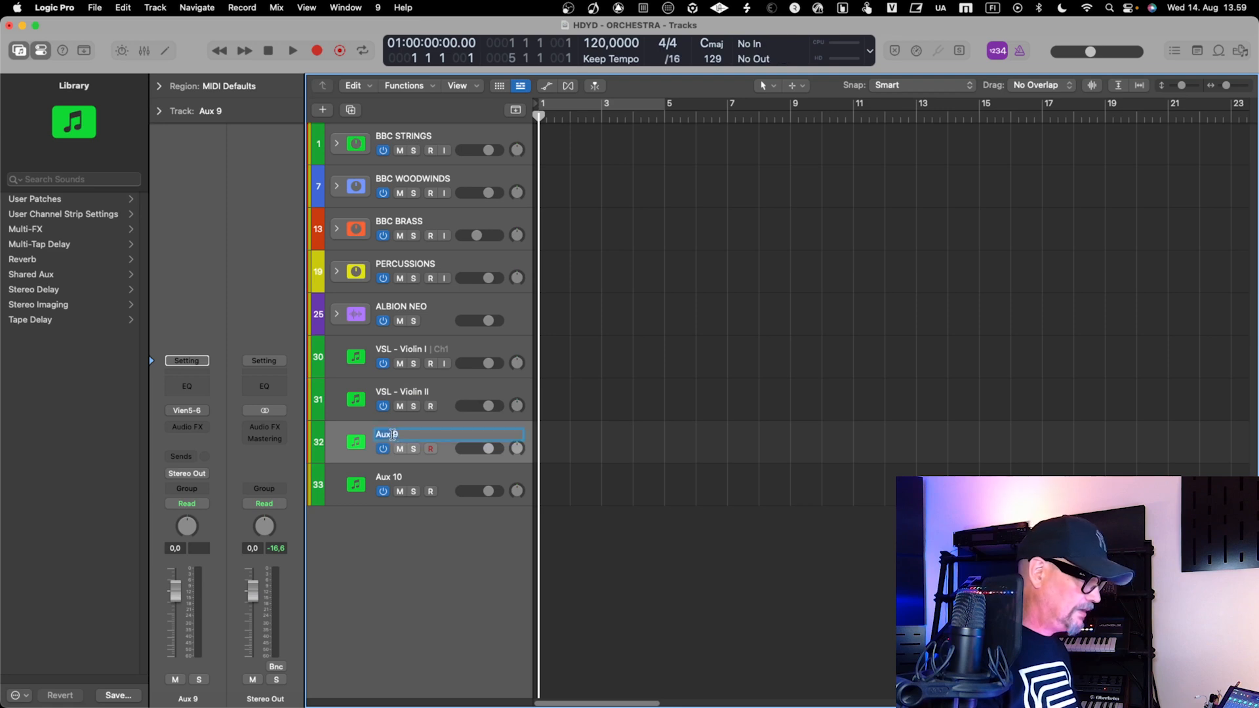
type("VSL")
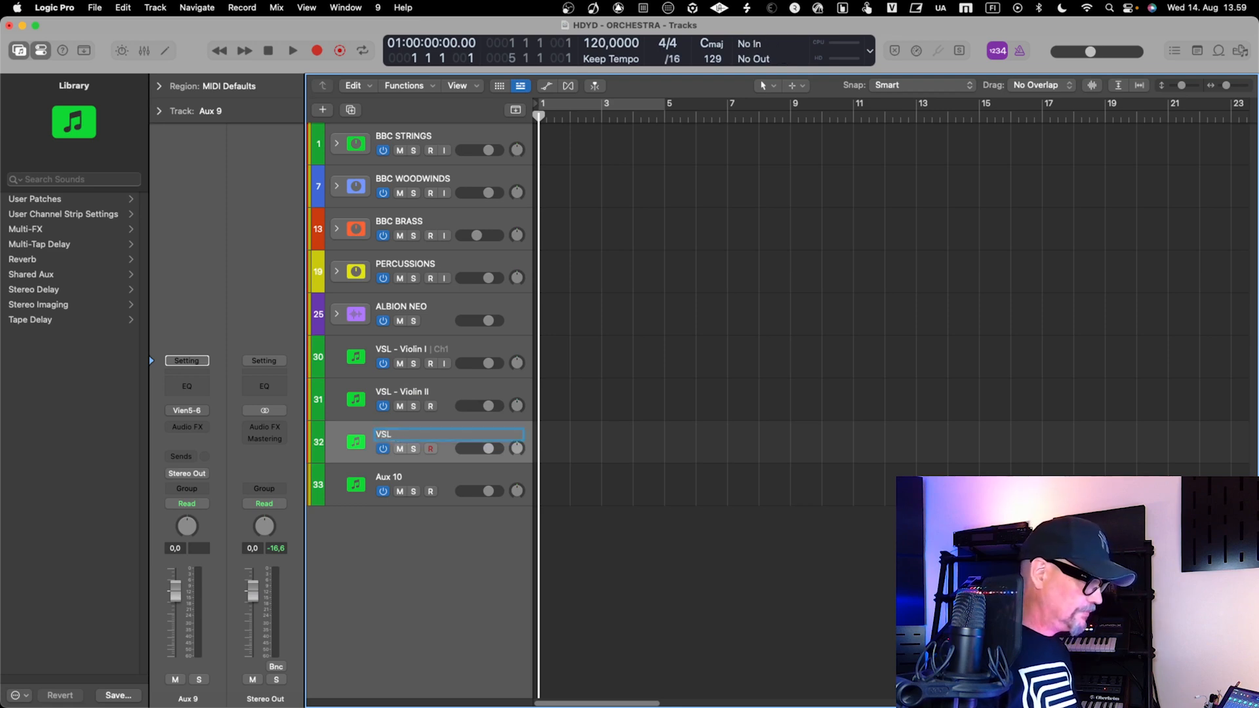
type(" - Vila")
key("Return")
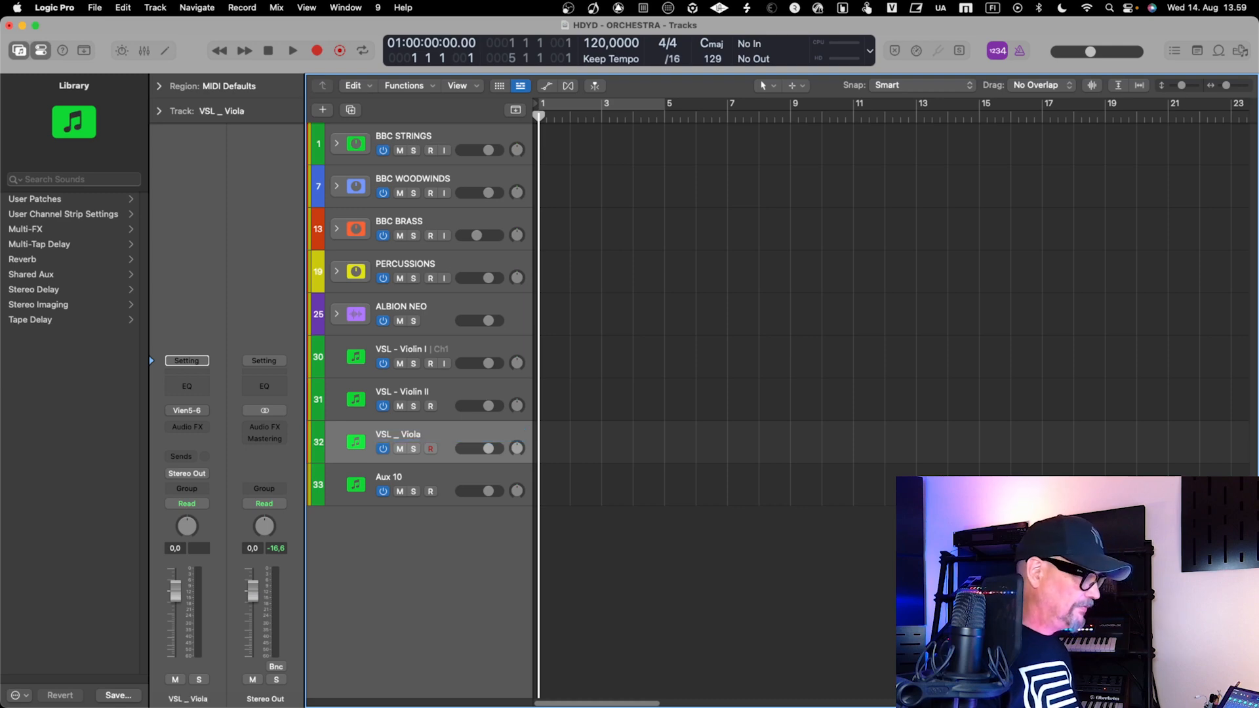
Rename the "VSL _ Viola" track as "VSL - Viola", replacing the underscore with a hyphen
double_click(412, 433)
key("Left")
key("Right")
key("Right")
key("Right")
key("BackSpace")
type("-")
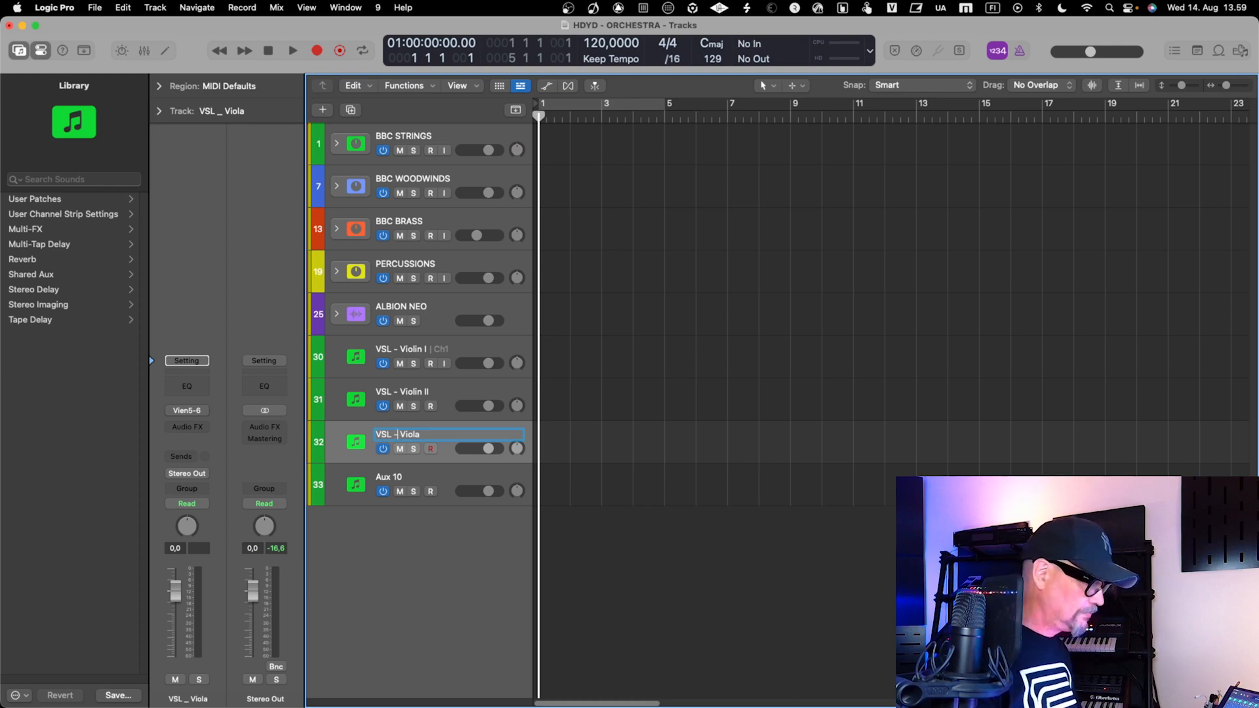
Check the string channel order in the Vienna Ensemble Pro server and rename the Aux 10 track as "VLS - Cello I"
left_click(438, 486)
key("ctrl+Right")
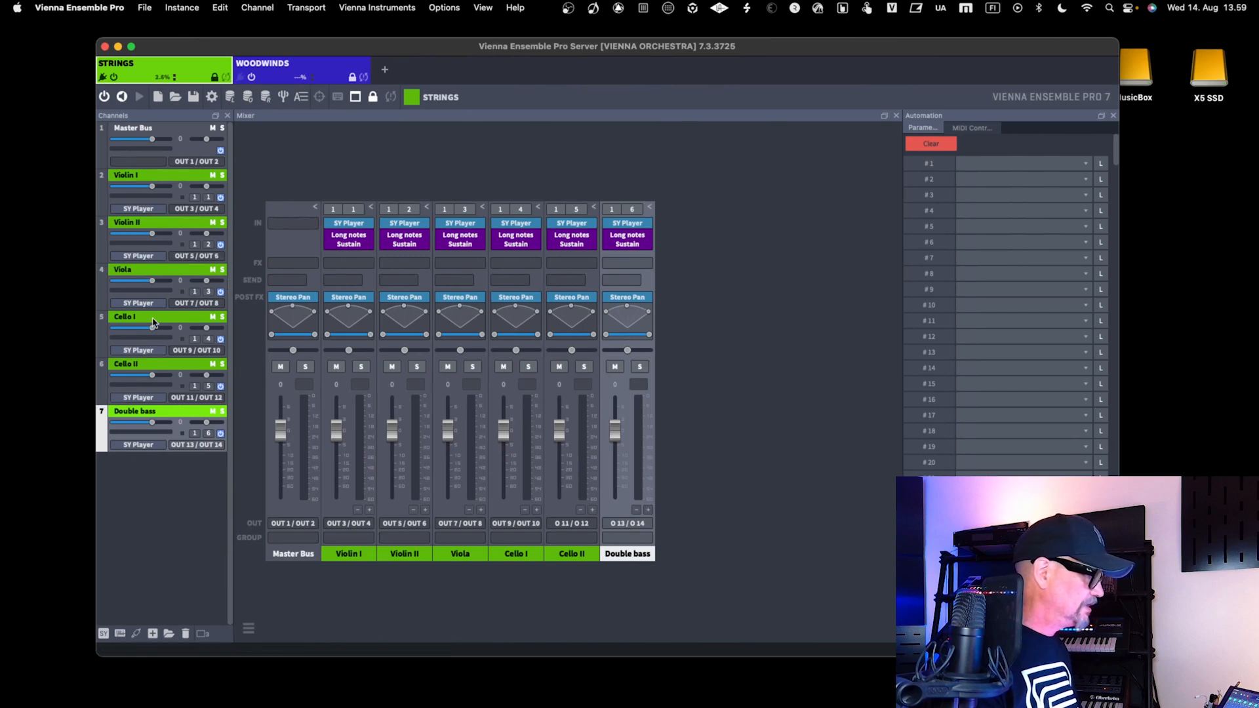
key("ctrl+Up")
key("ctrl+Up")
key("ctrl+Left")
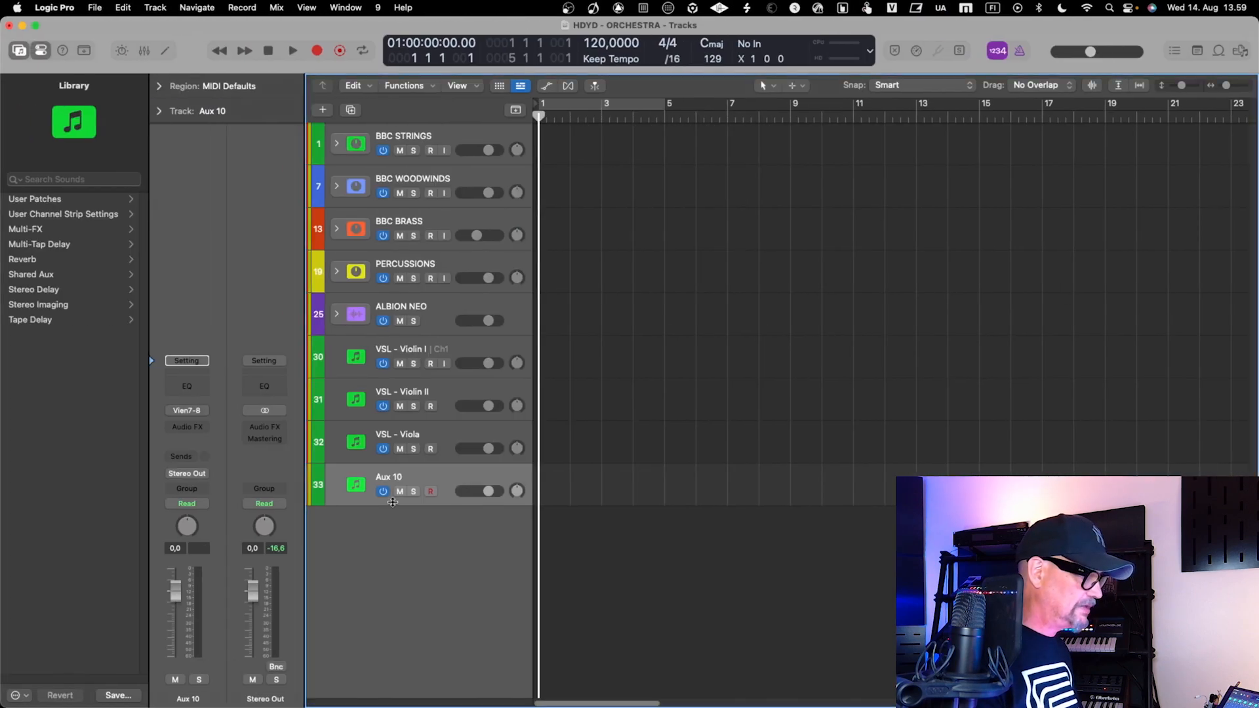
double_click(394, 478)
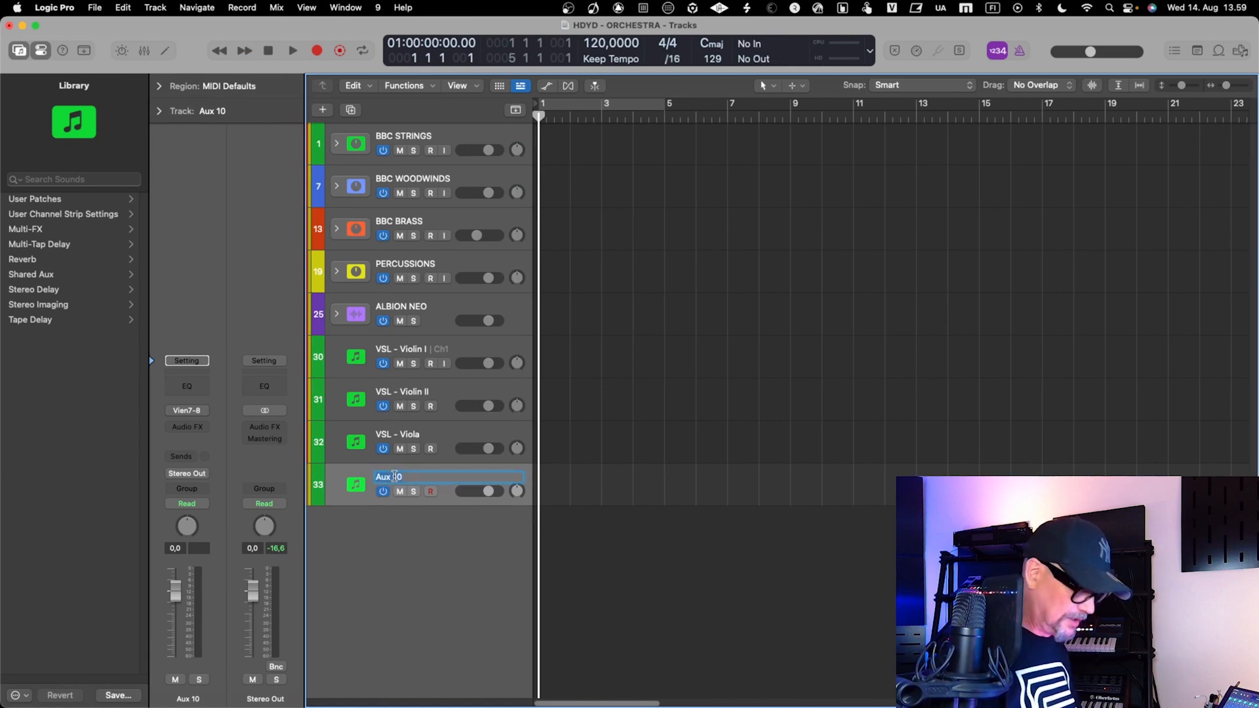
type("V")
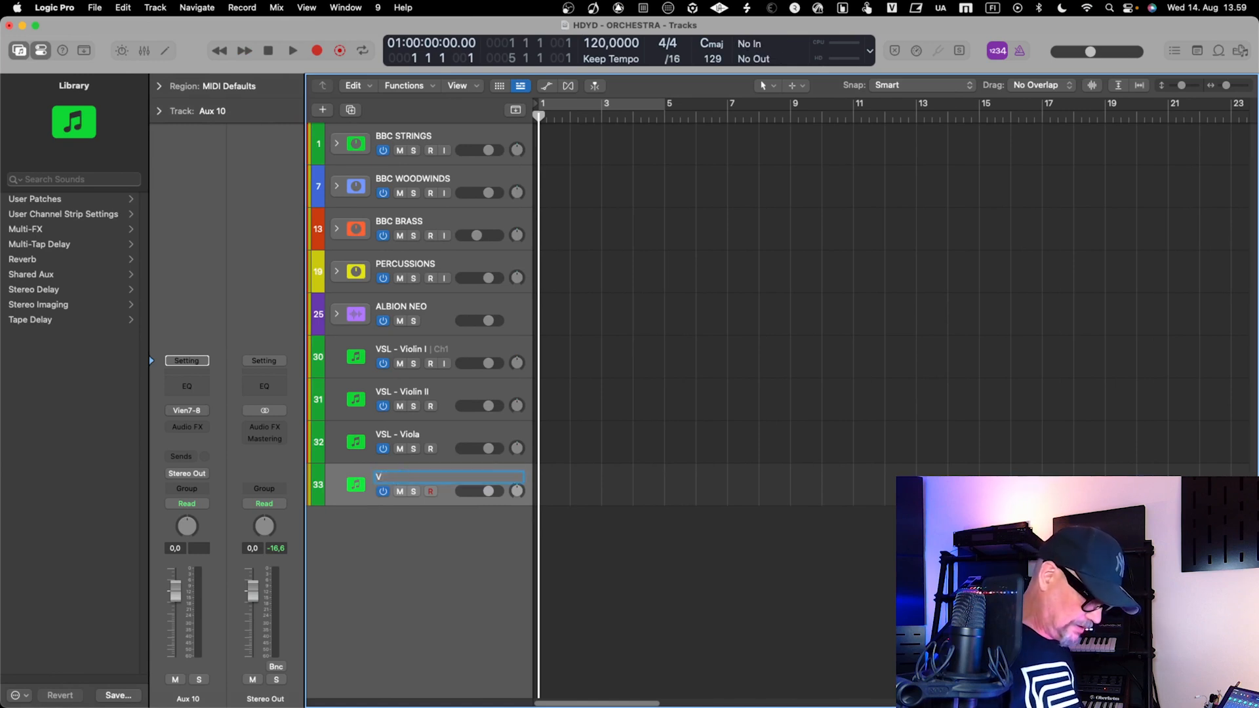
type("LS - ")
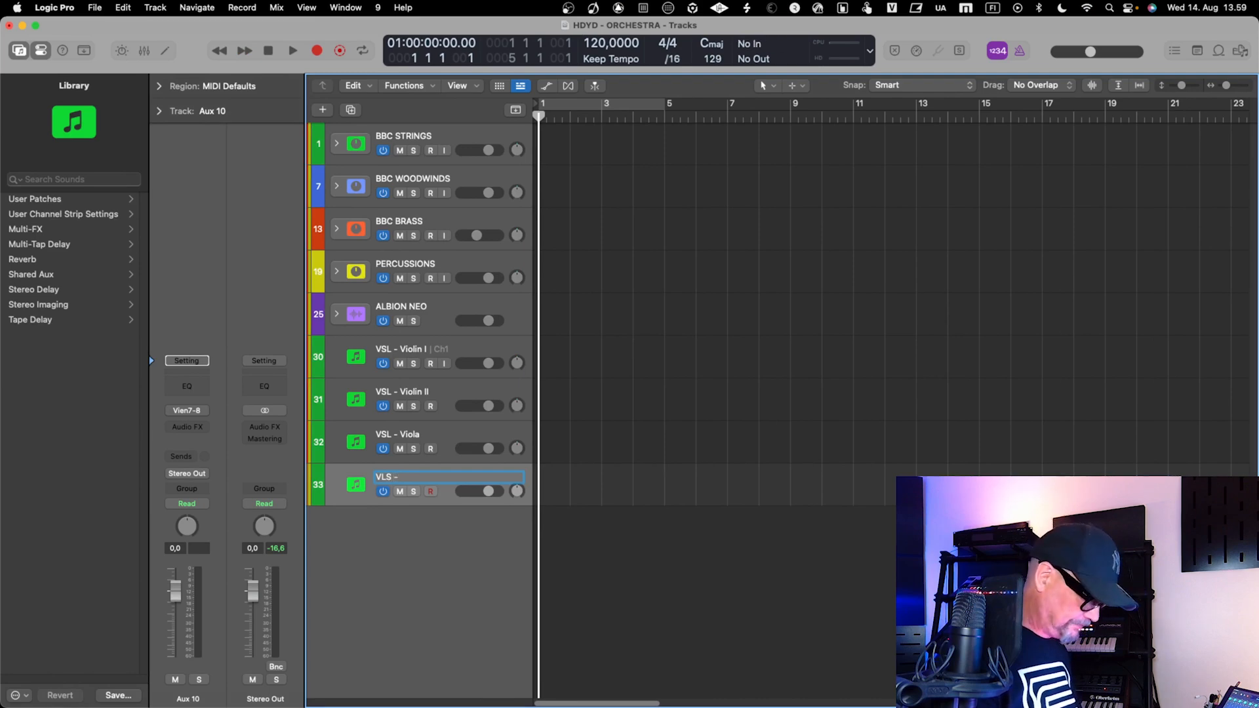
type("Cello I")
key("Return")
Select the VSL - Violin II and VSL - Violin I tracks and compare them with the string channels' outputs in the Vienna Ensemble Pro server
key("ctrl+Right")
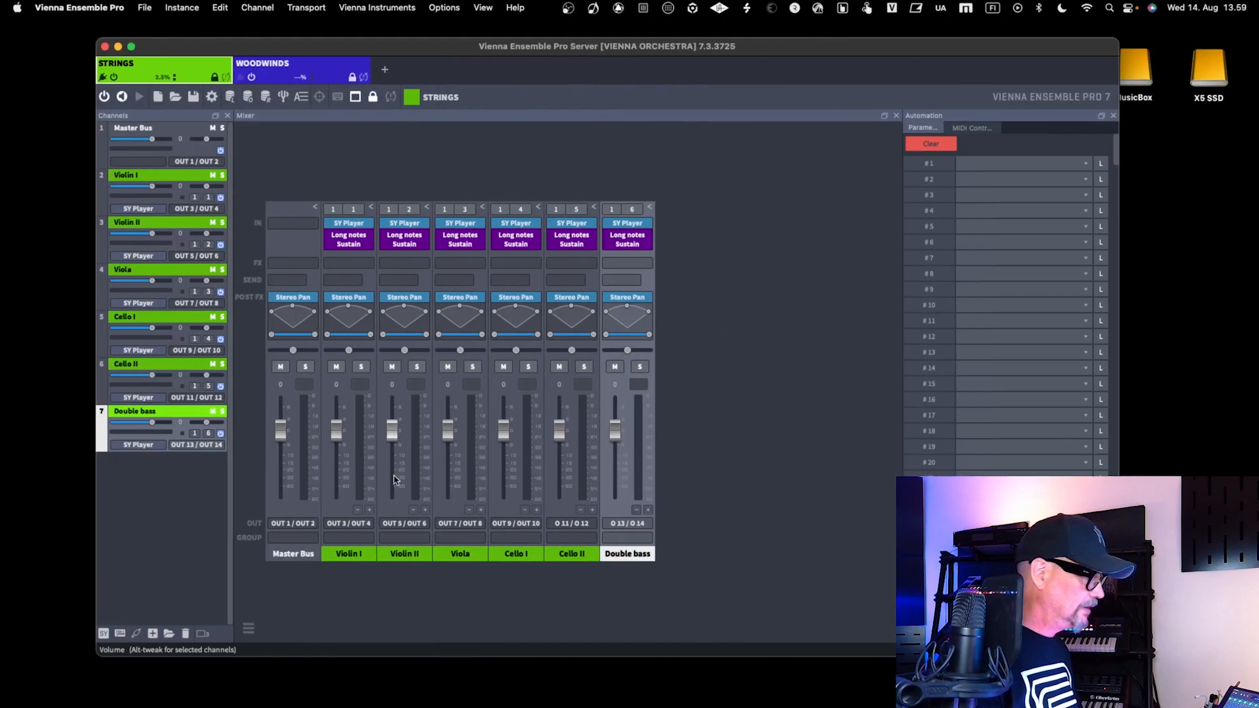
key("ctrl+Left")
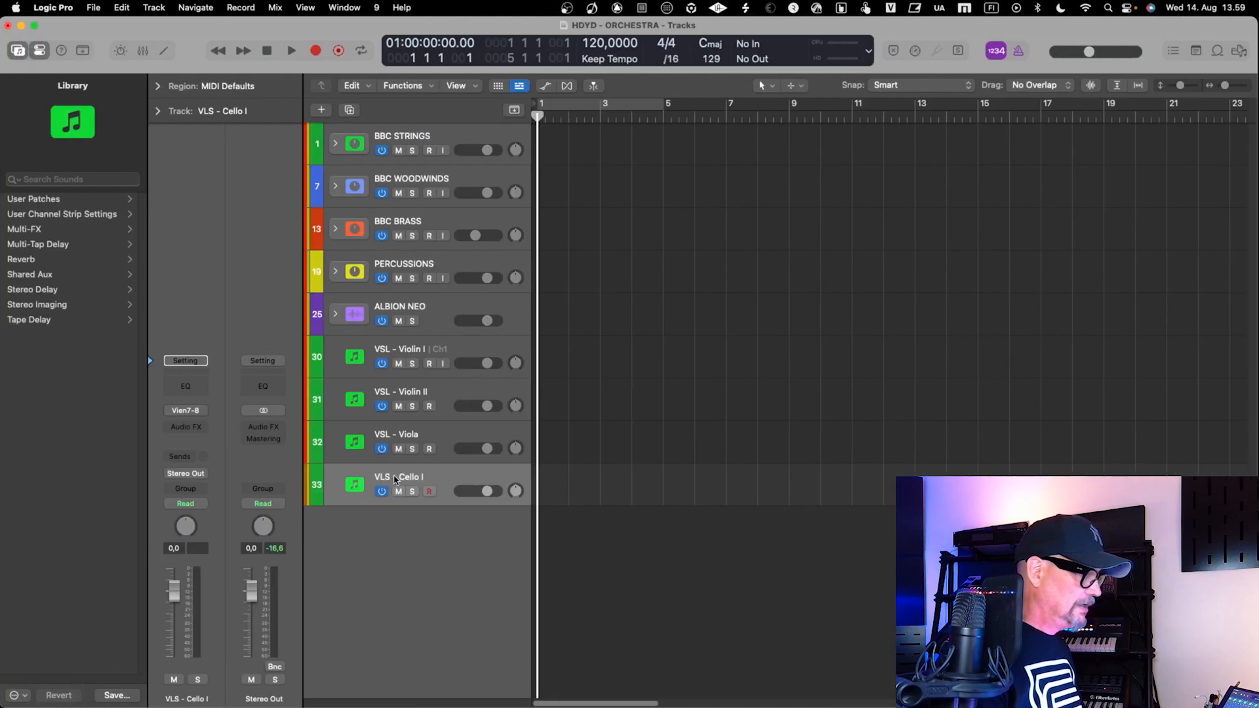
left_click(433, 385)
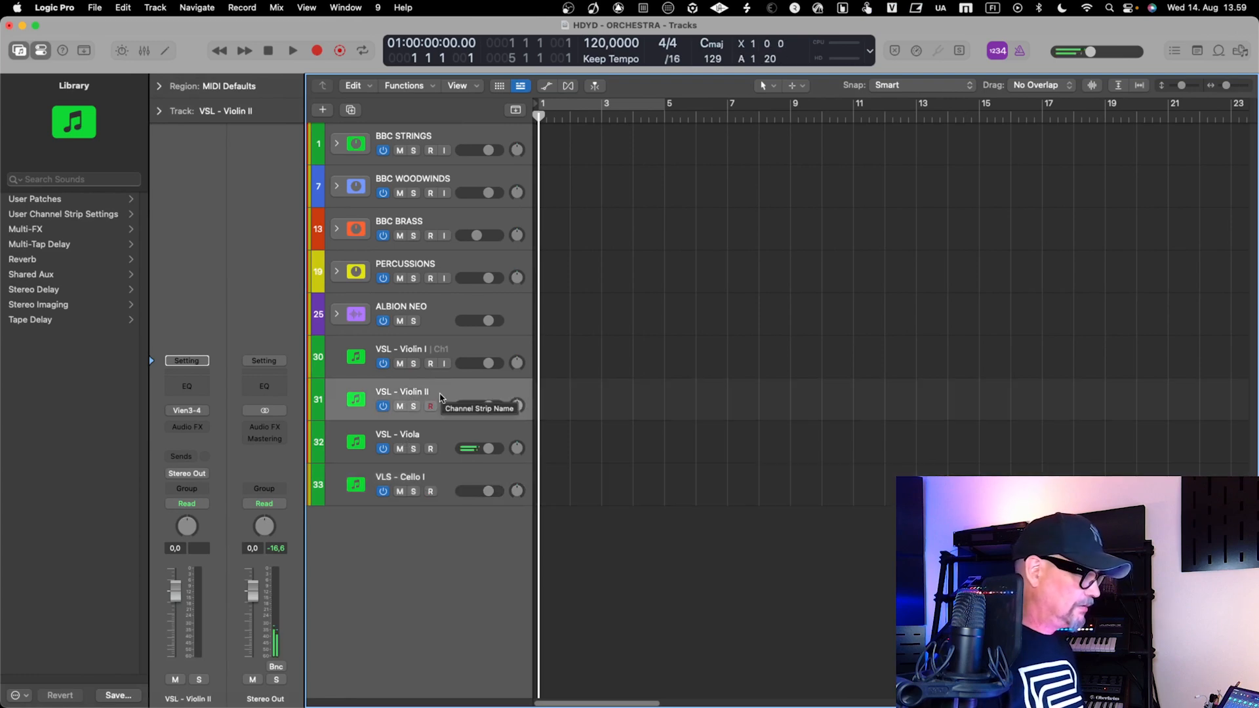
left_click(457, 351)
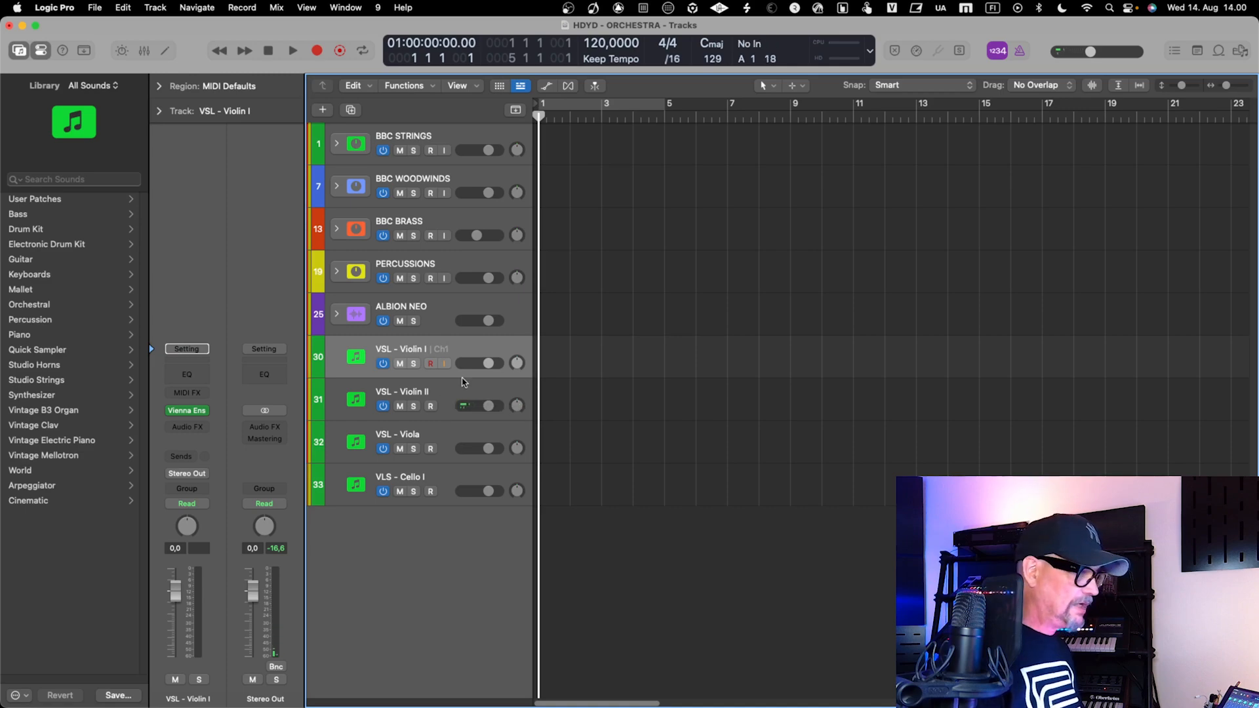
key("super+space")
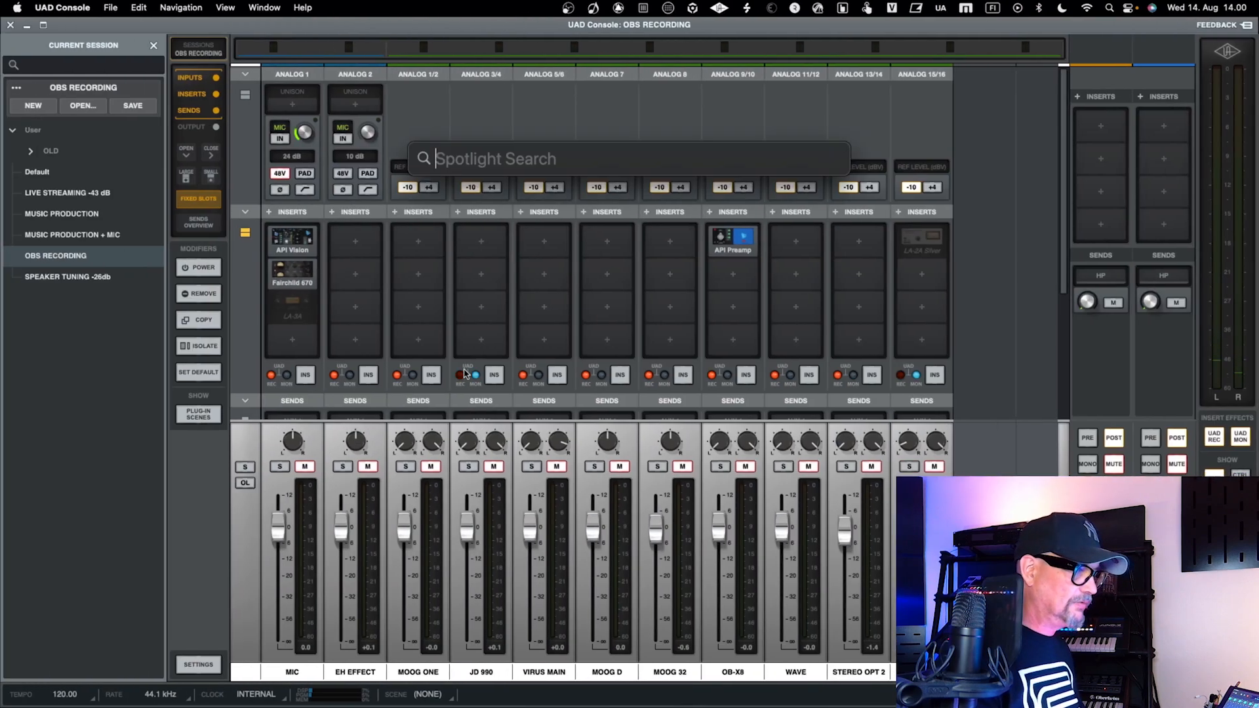
key("ctrl+Right")
key("ctrl+Right")
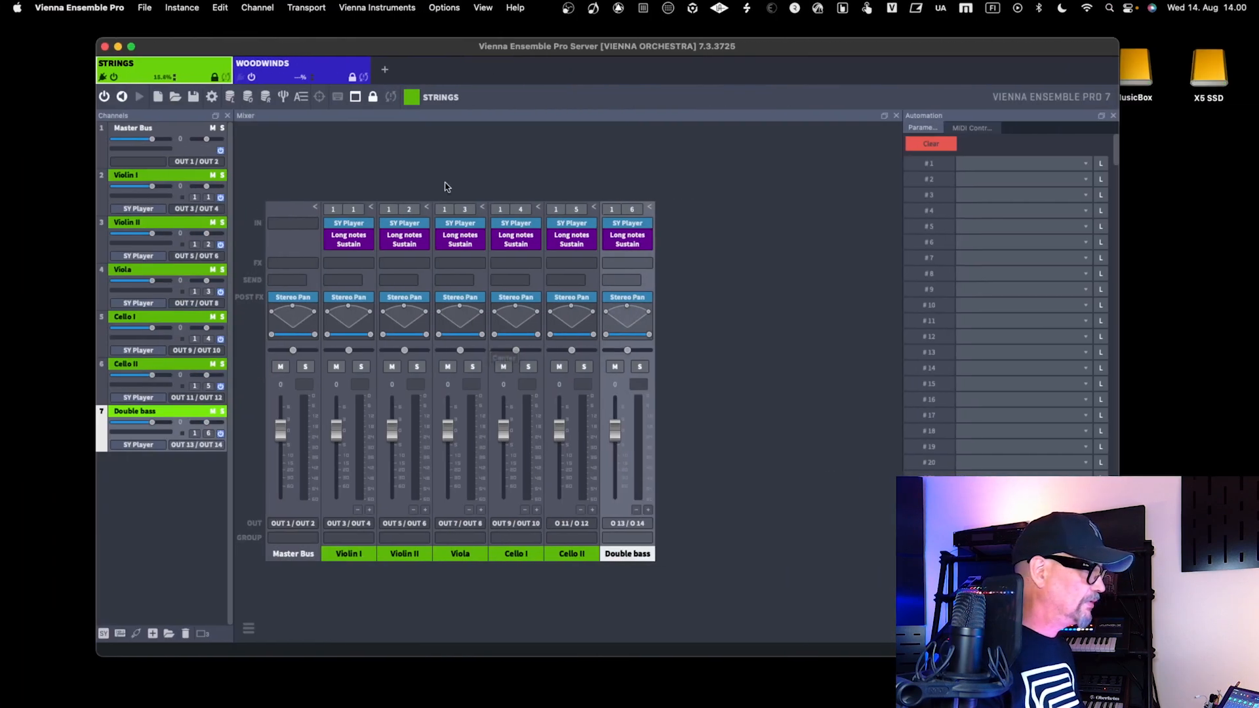
left_click_drag(261, 47, 247, 47)
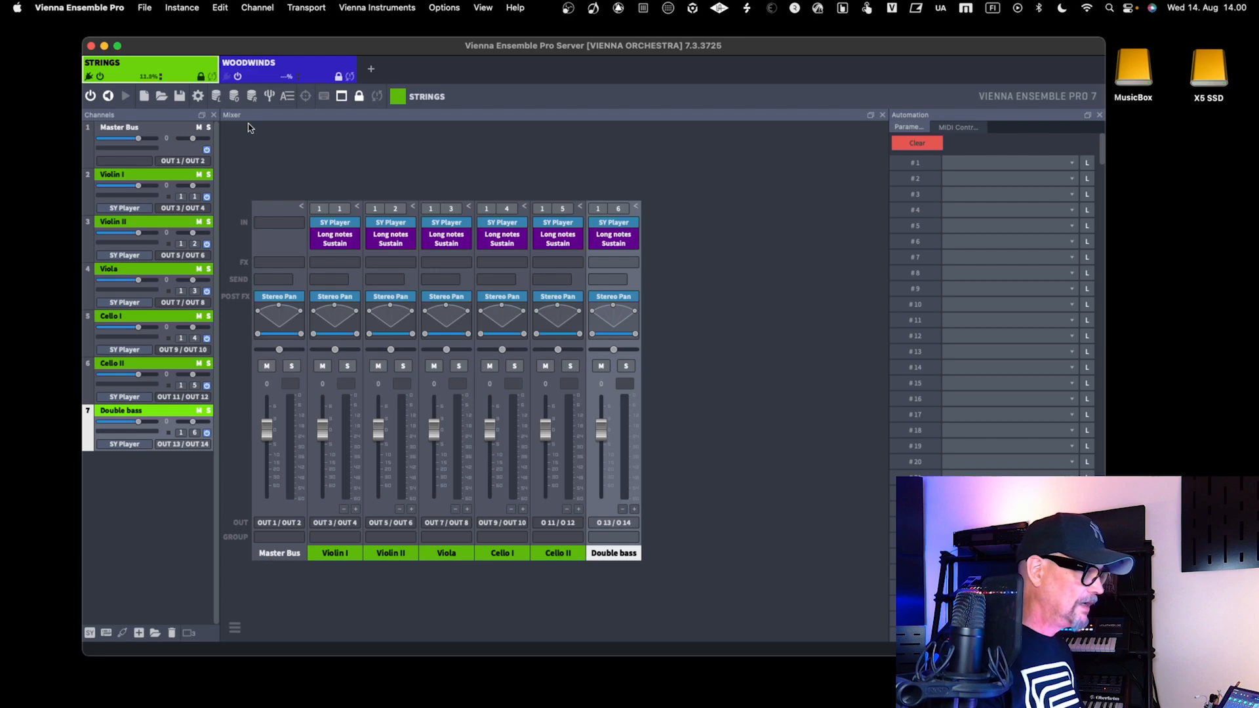
key("ctrl+Left")
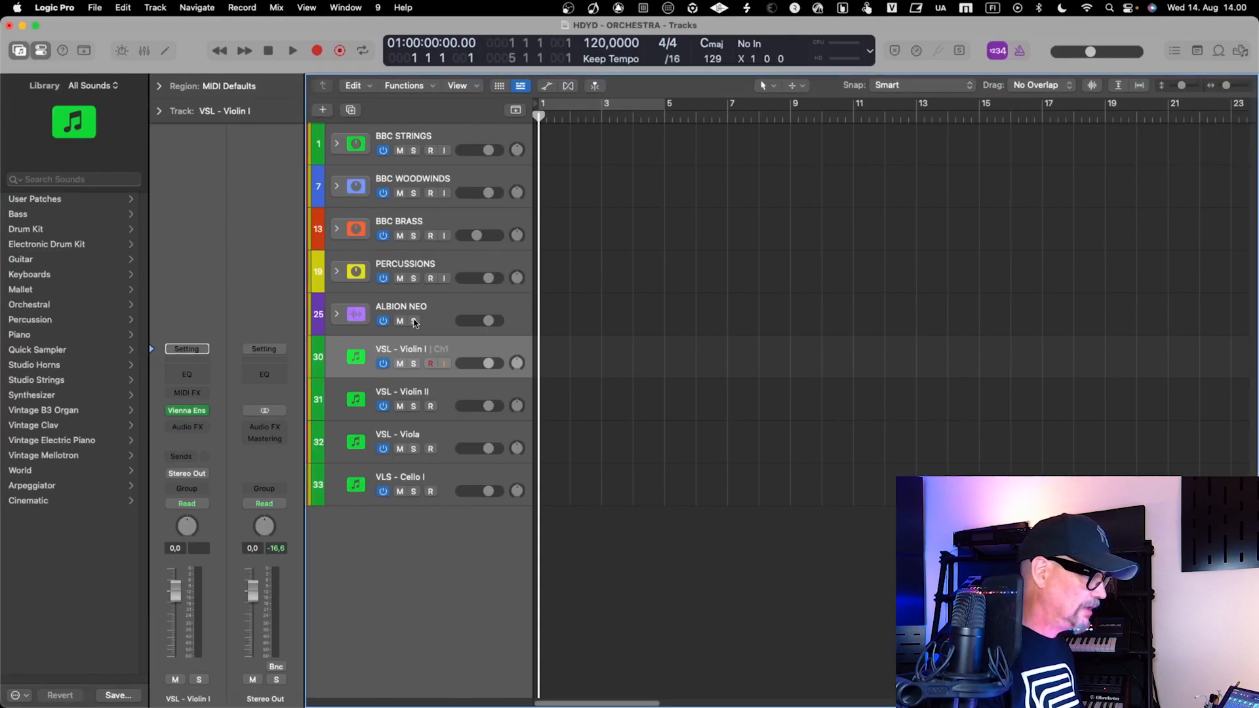
Bypass the Vienna Ensemble Pro plug-in on VSL - Violin I, disconnect it from the STRINGS instance and close its window
left_click(187, 410)
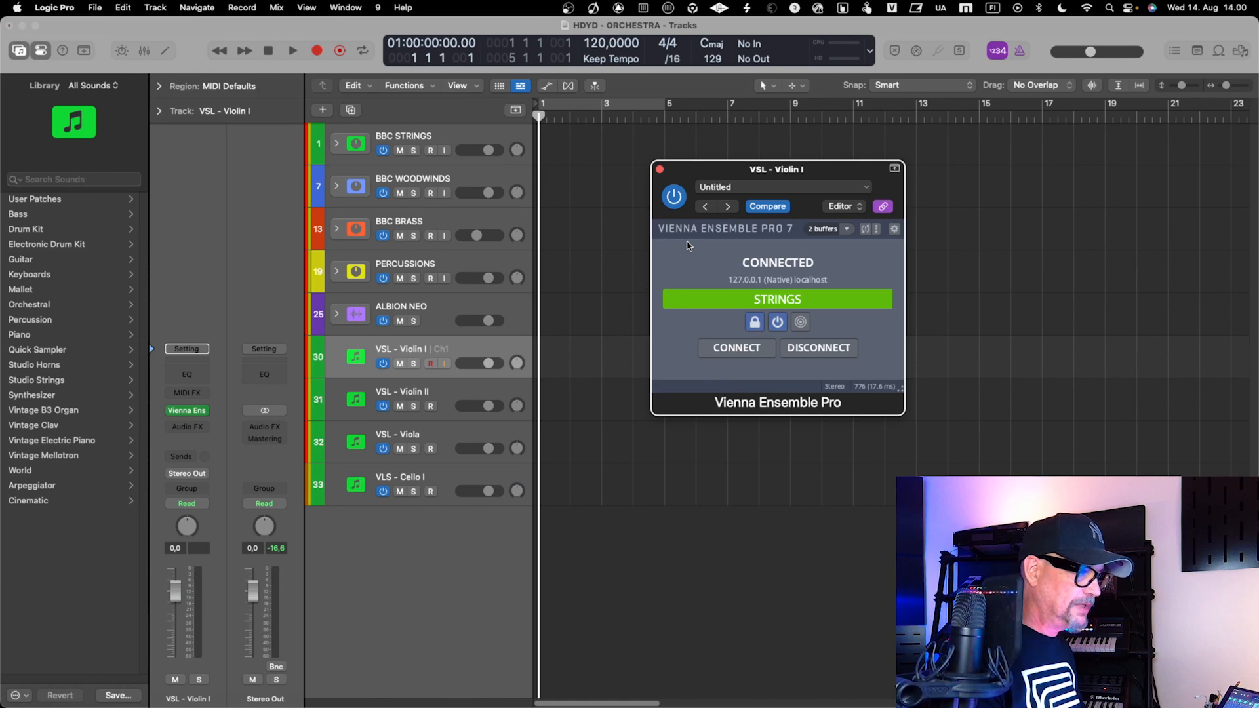
left_click(674, 196)
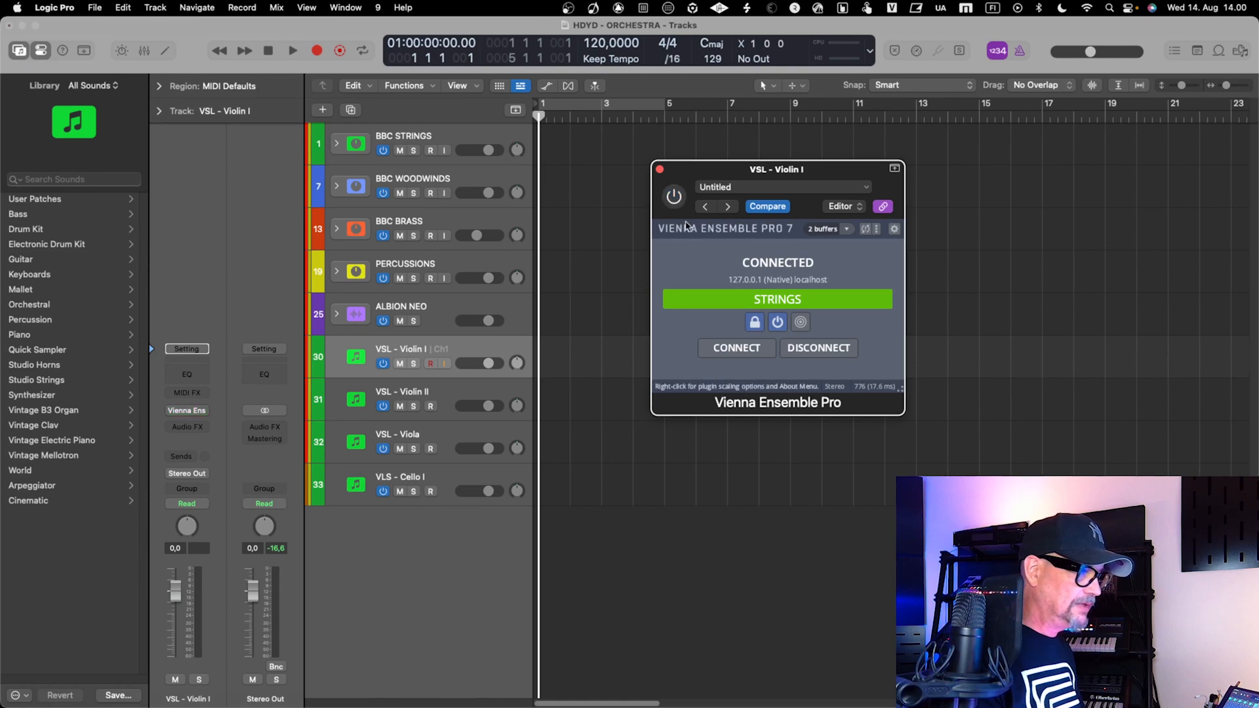
left_click(778, 325)
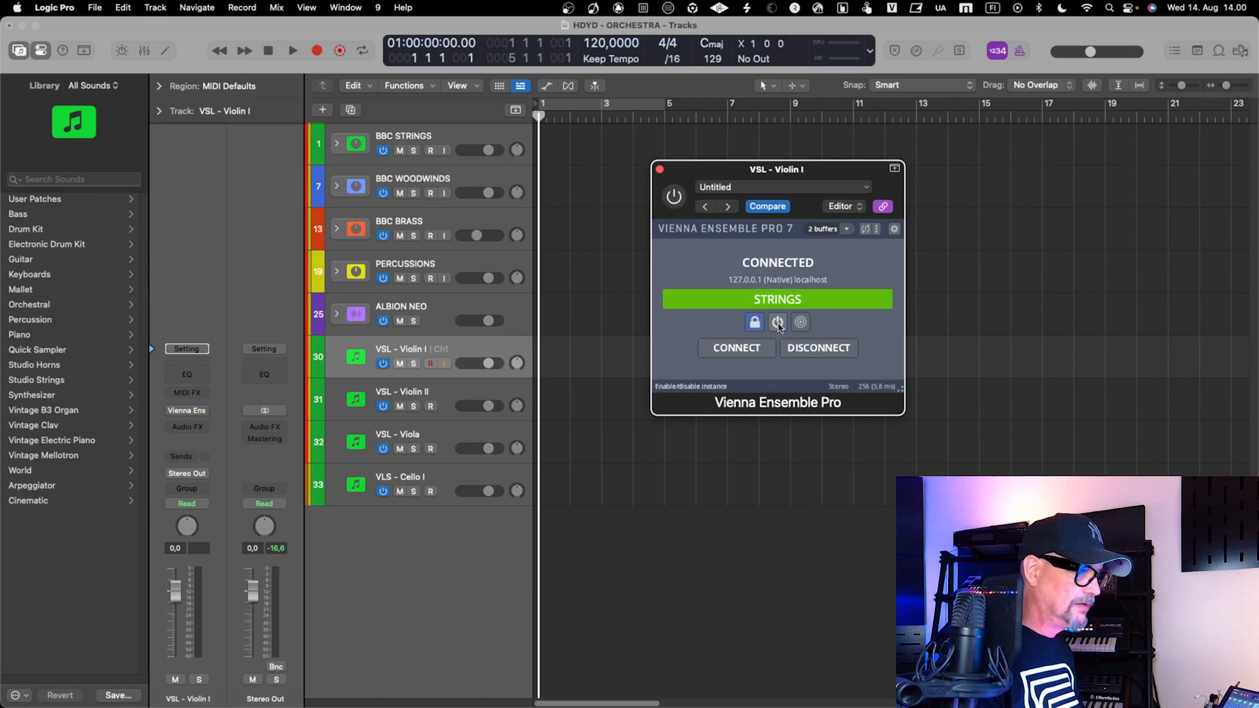
left_click(818, 347)
left_click_drag(708, 170, 661, 180)
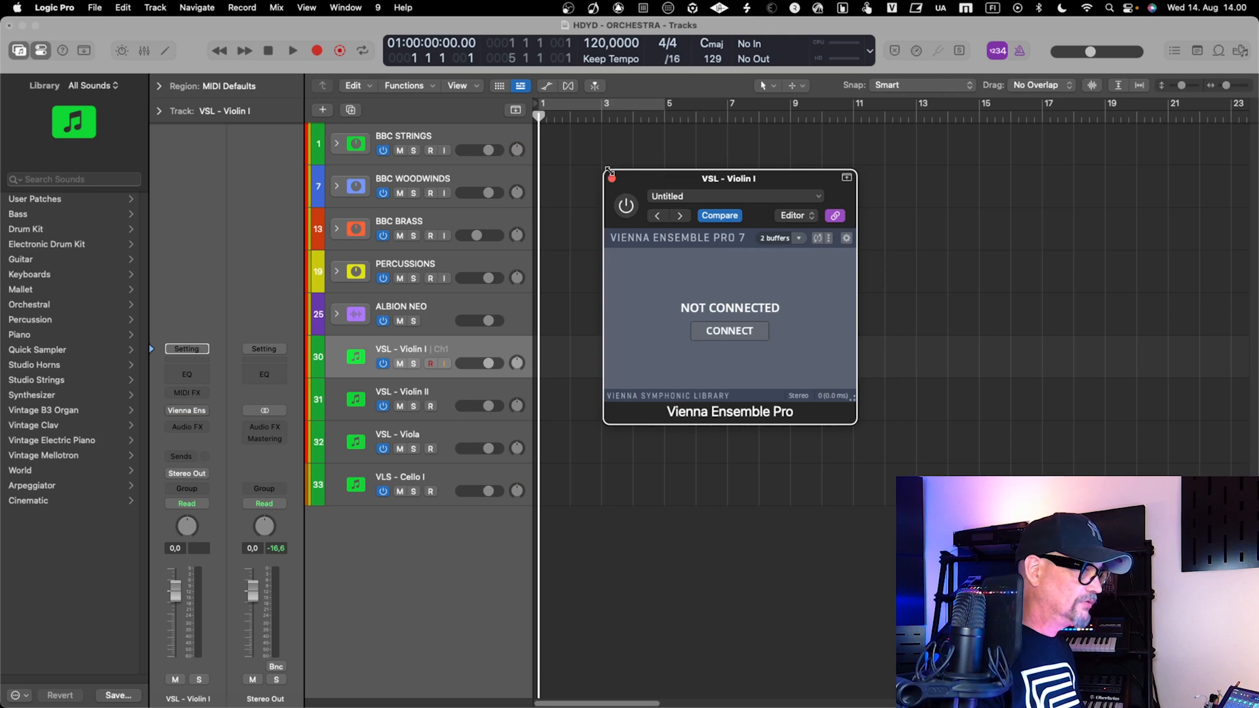
left_click(611, 180)
Open the recent server project VIENNA ORCHESTRA - PRO TOOLS in Vienna Ensemble Pro without saving changes, and show its STRINGS instance
key("ctrl+Right")
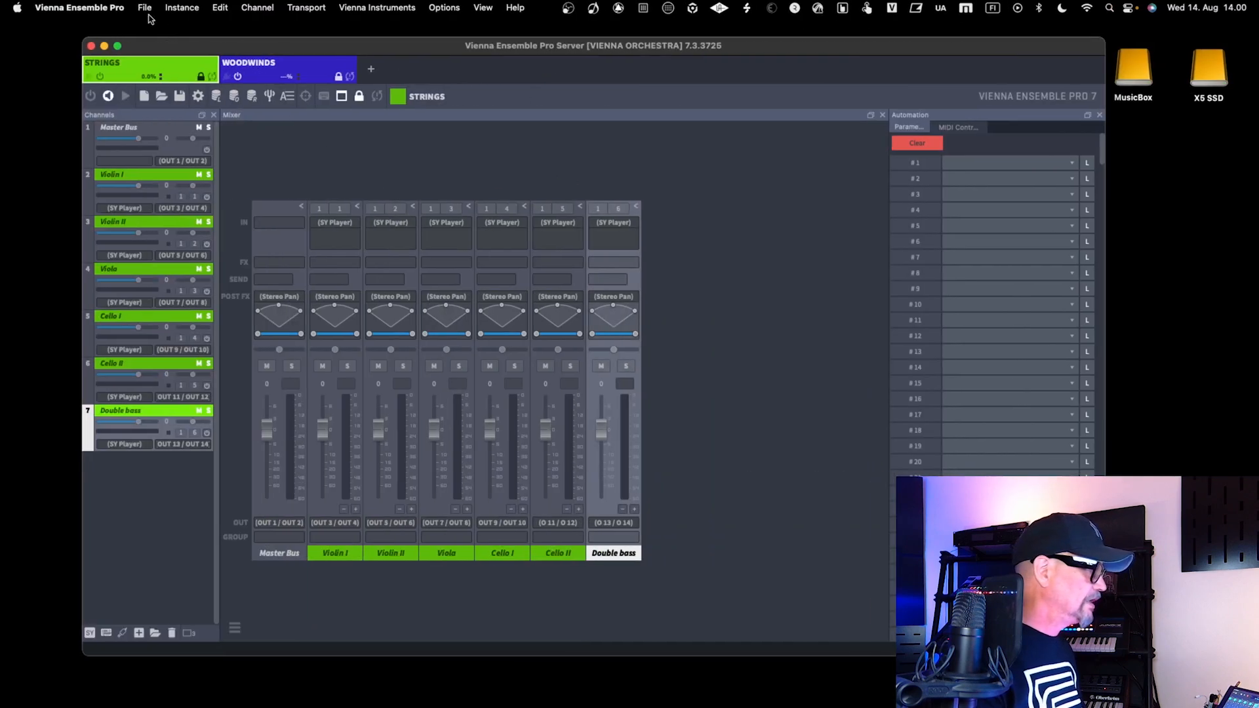
left_click(145, 9)
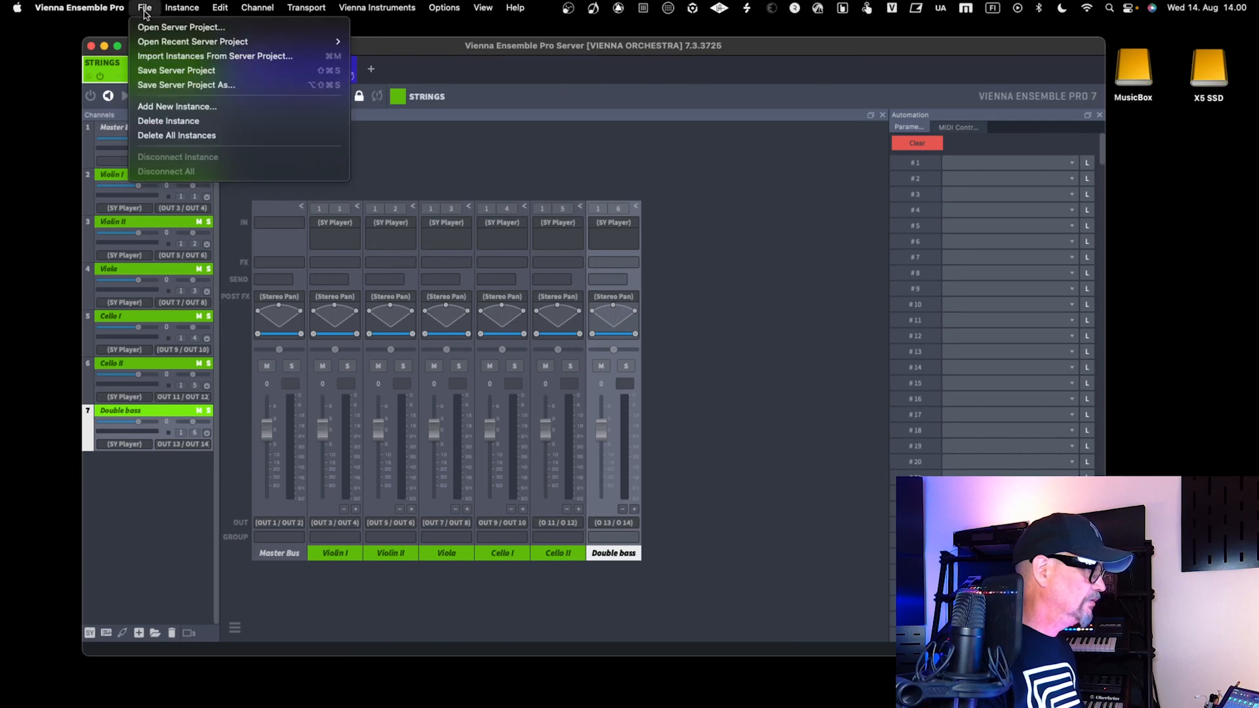
mouse_move(318, 47)
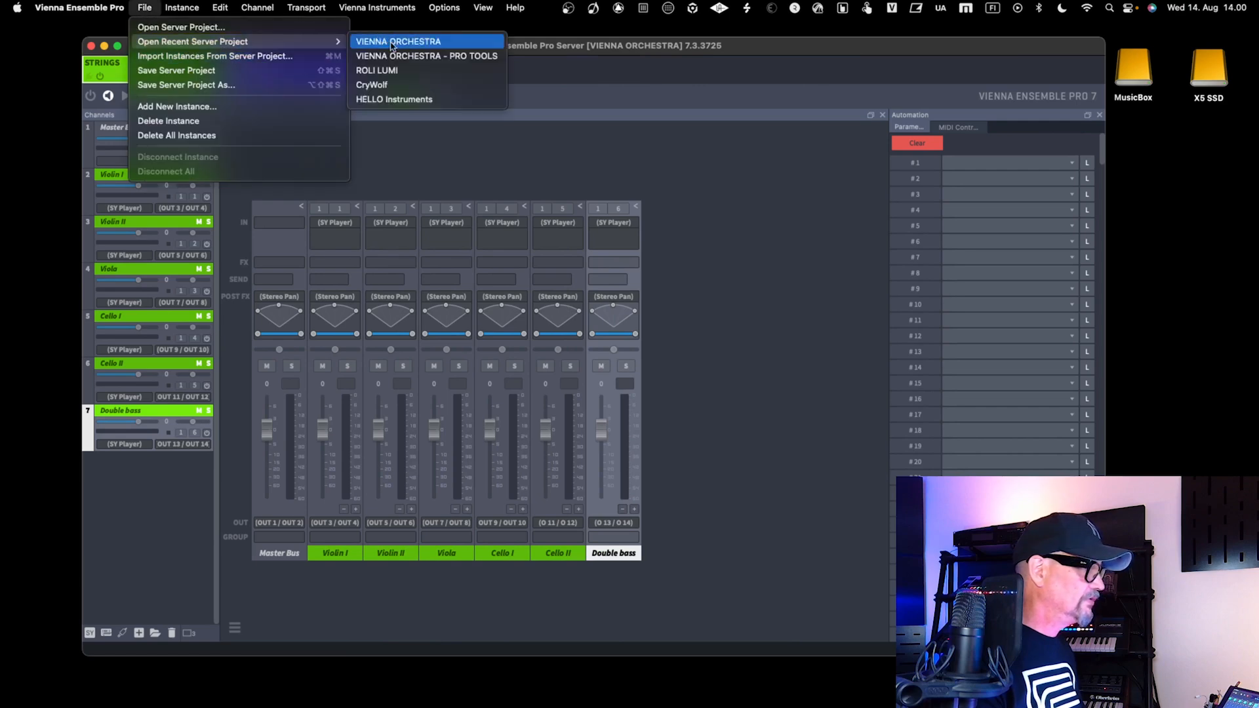
left_click(407, 56)
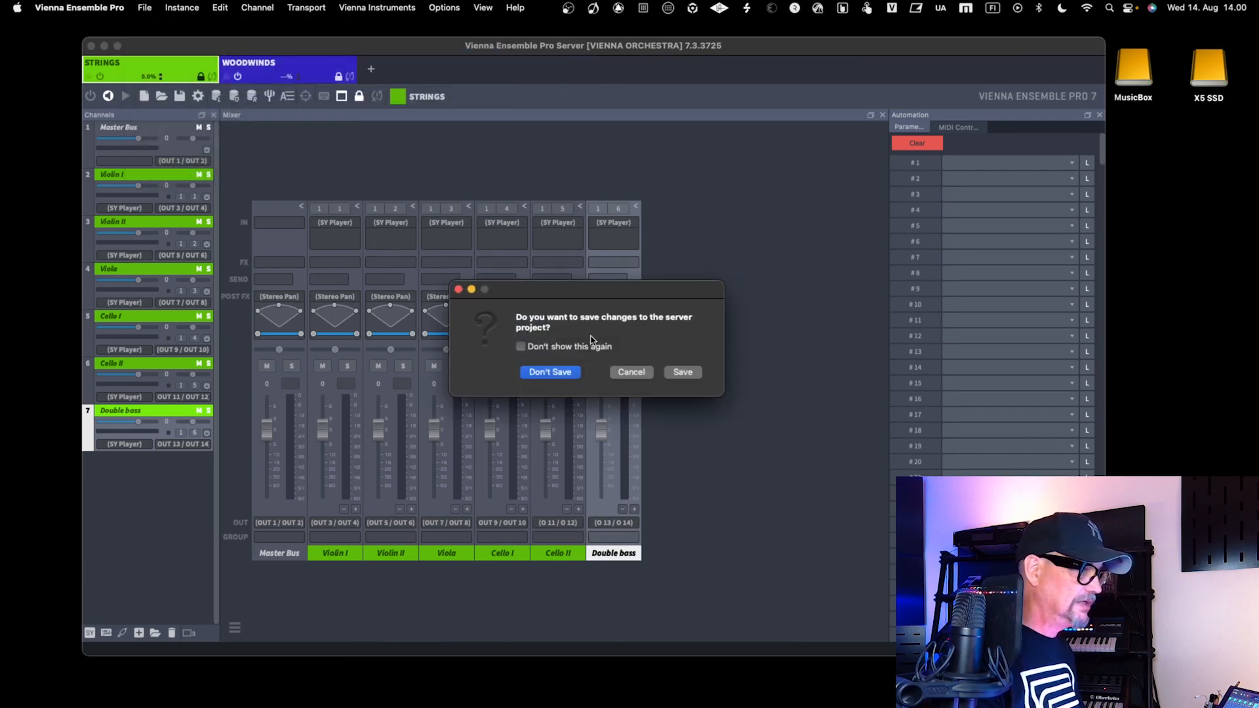
left_click(551, 372)
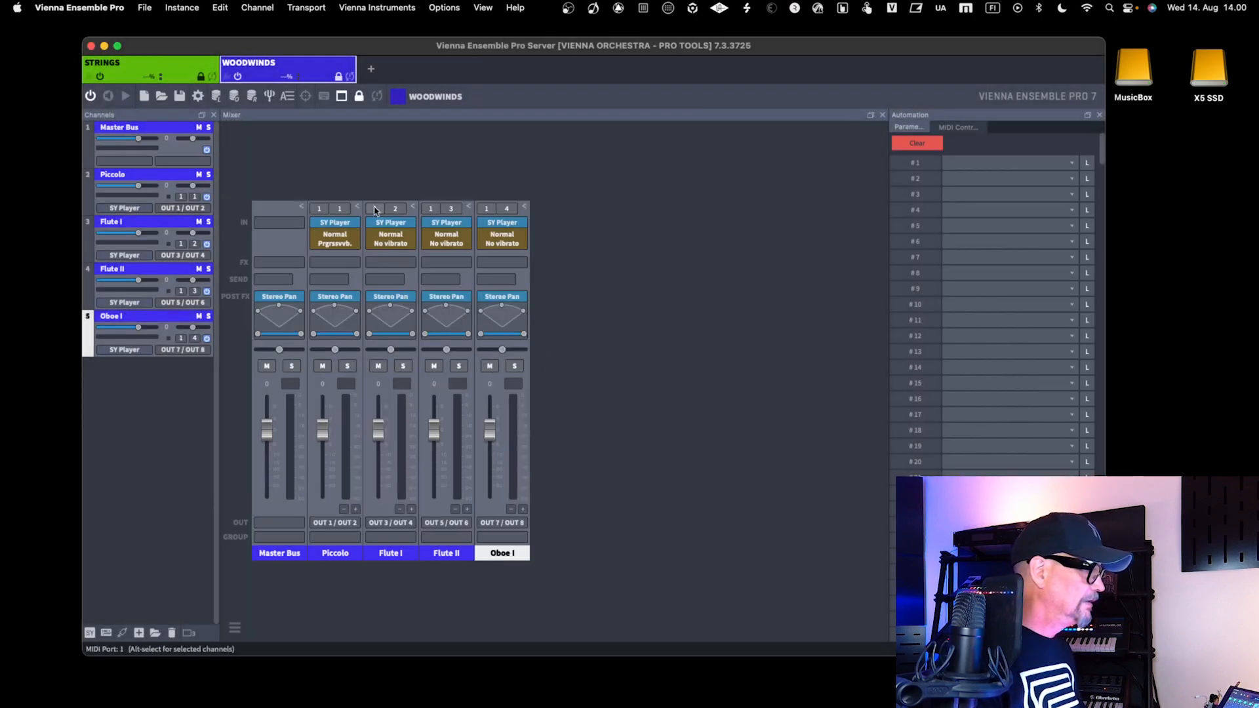
left_click(153, 61)
Return to Logic Pro and connect the Vienna Ensemble Pro plug-in on VSL - Violin I to the STRINGS instance
key("ctrl+Left")
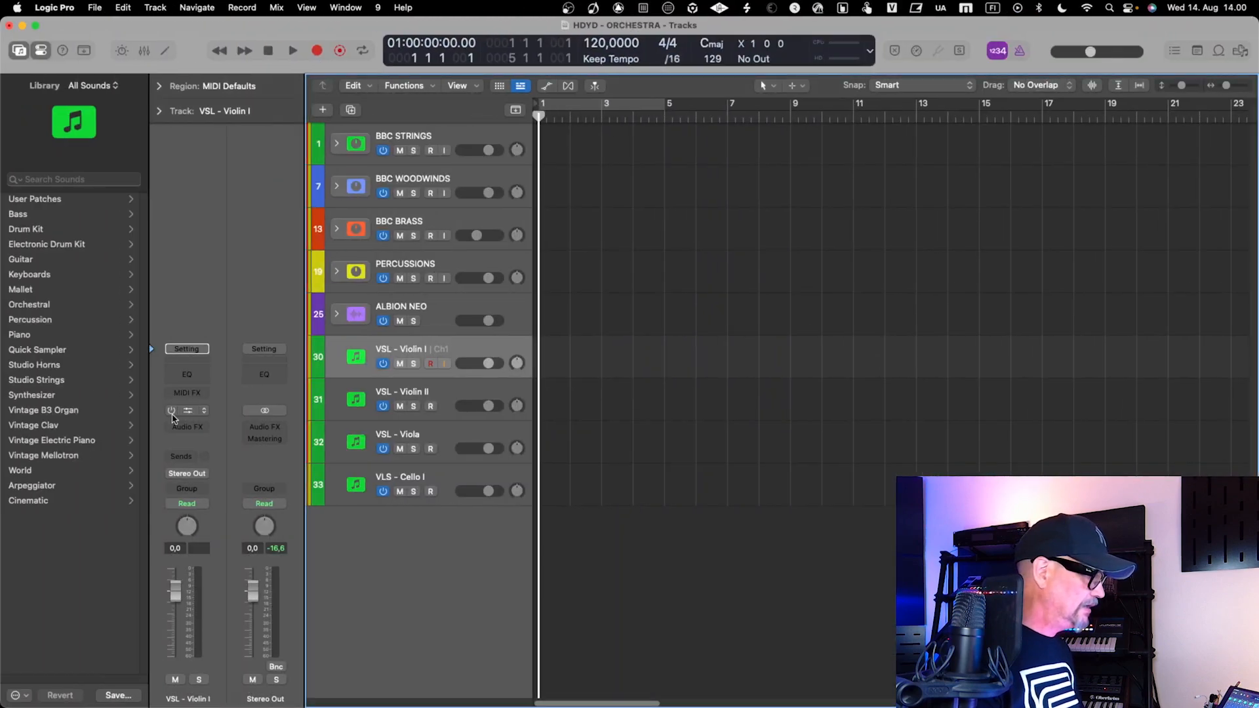
left_click(188, 412)
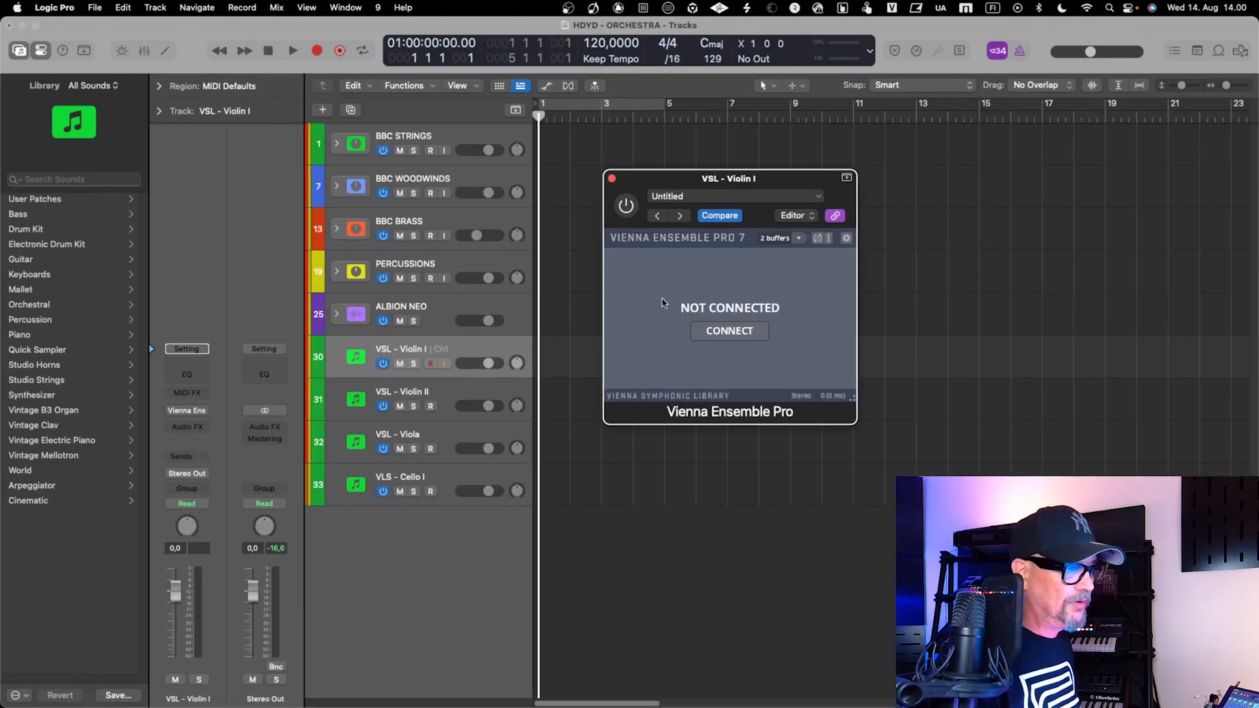
left_click(733, 331)
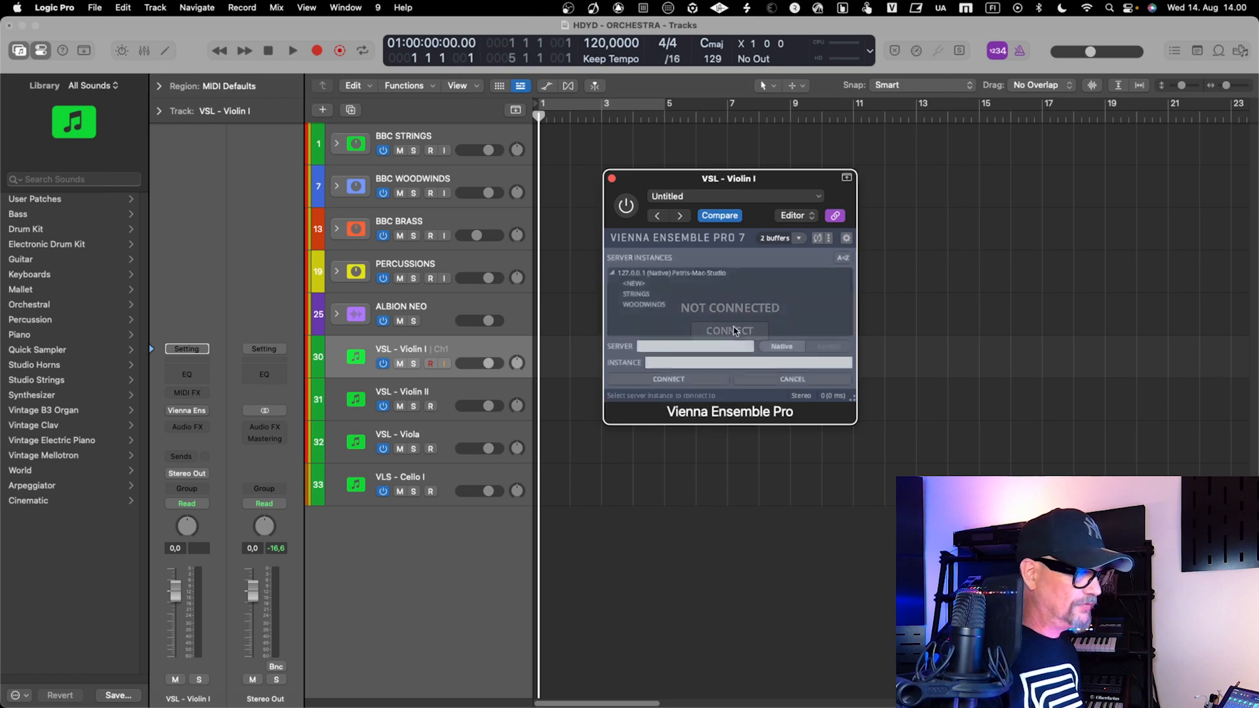
left_click(649, 295)
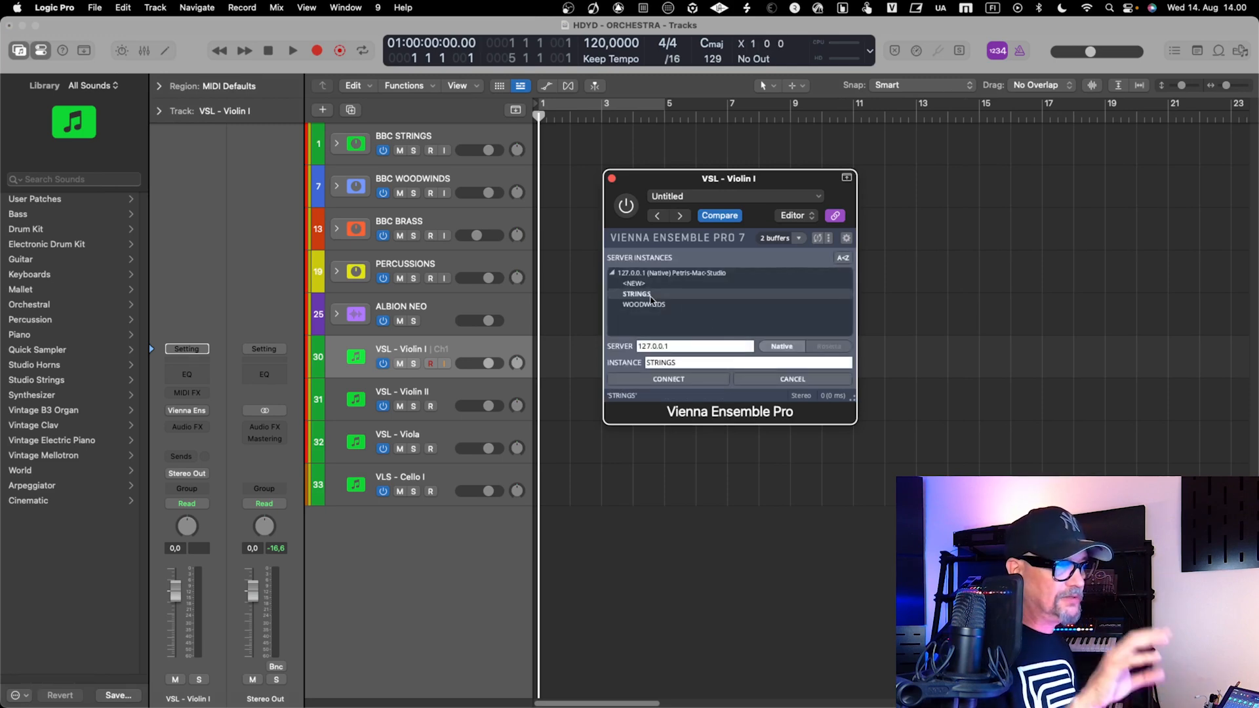
left_click(680, 380)
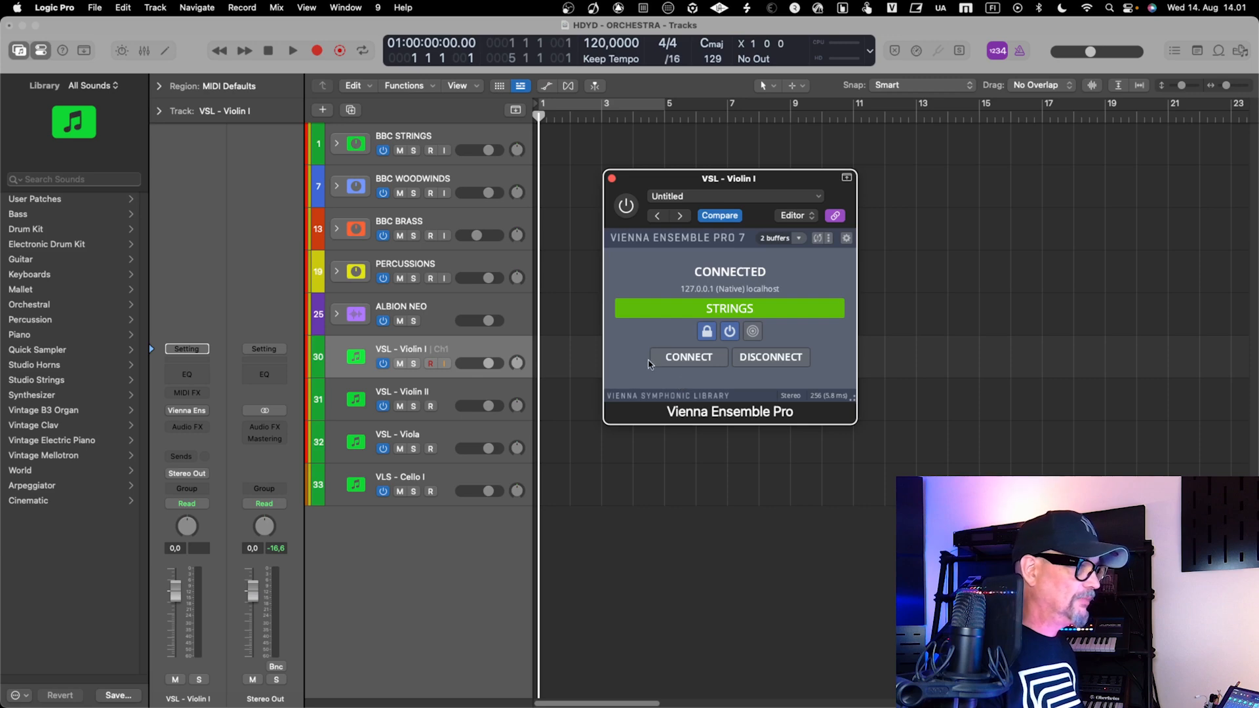
left_click(612, 179)
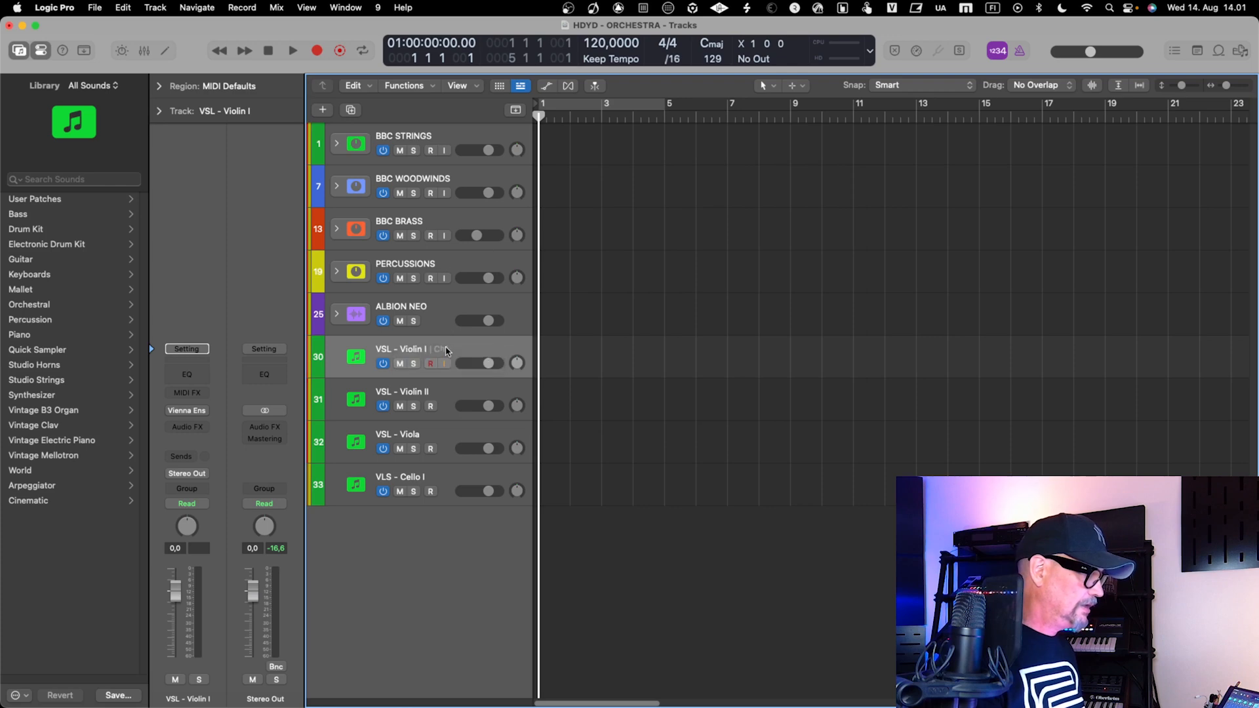
Check the VSL - Violin II and VSL - Violin I tracks against the STRINGS output routing in the Vienna Ensemble Pro server
left_click(449, 384)
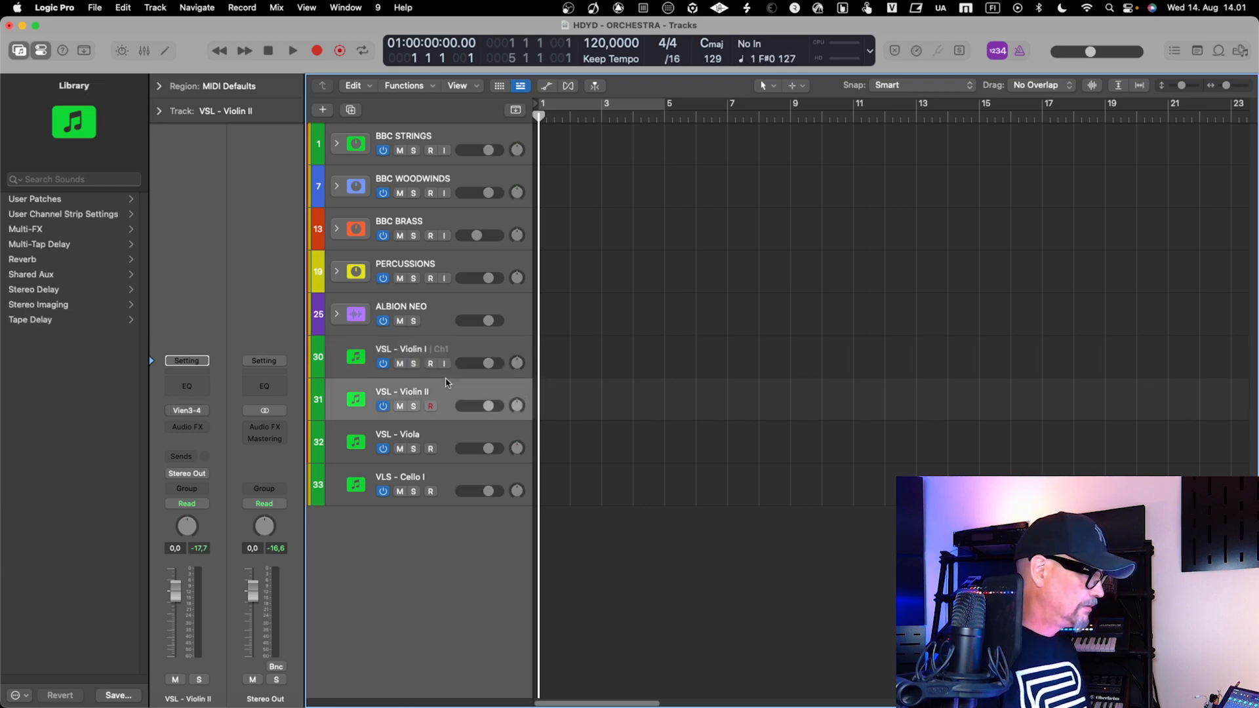
left_click(429, 348)
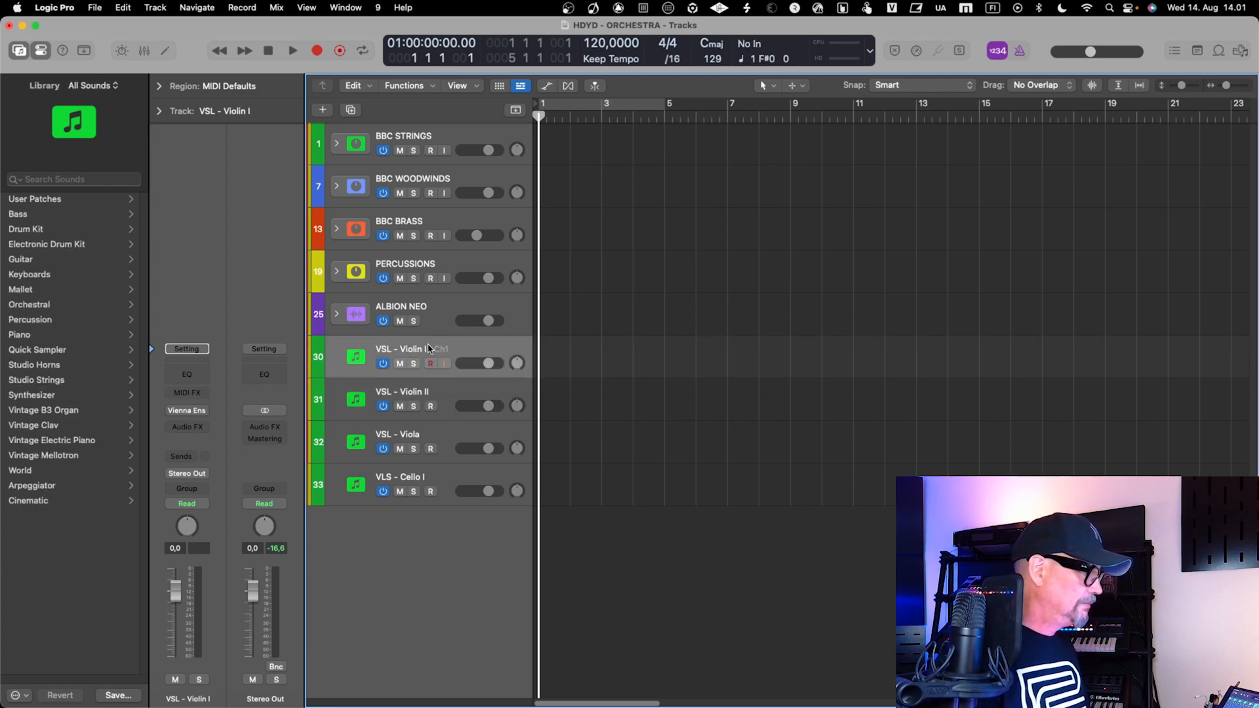
key("ctrl+Right")
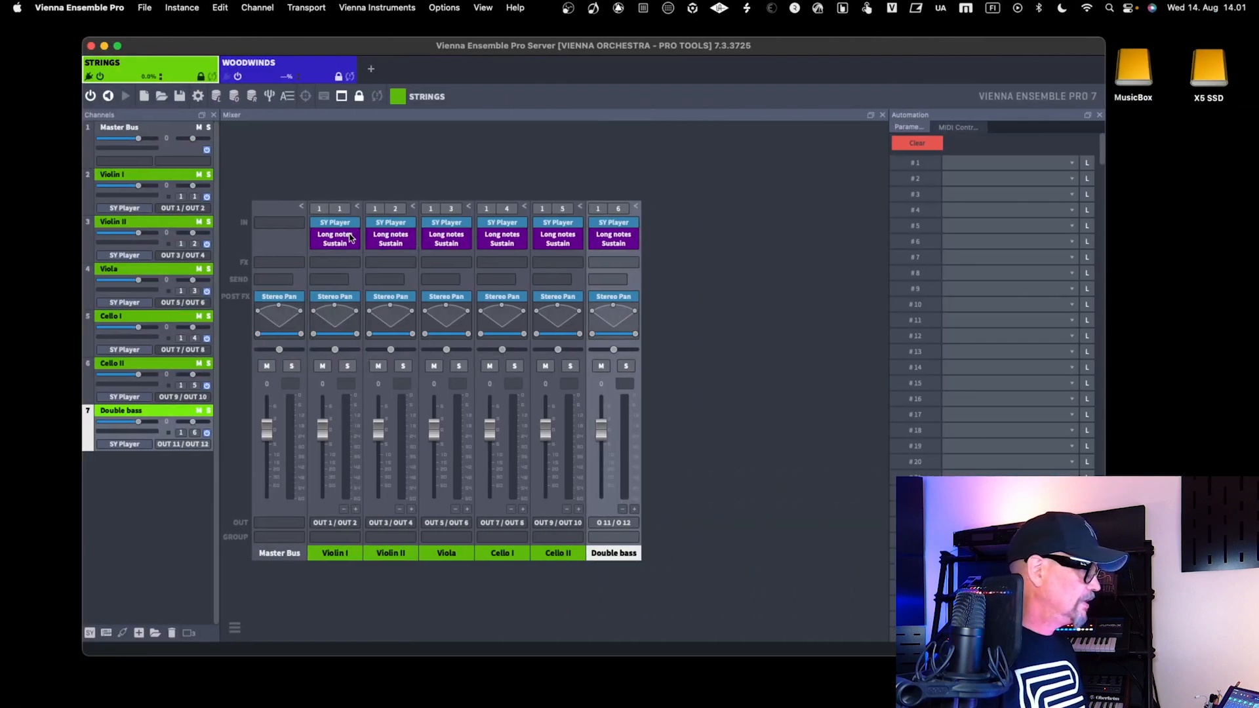
key("ctrl+Left")
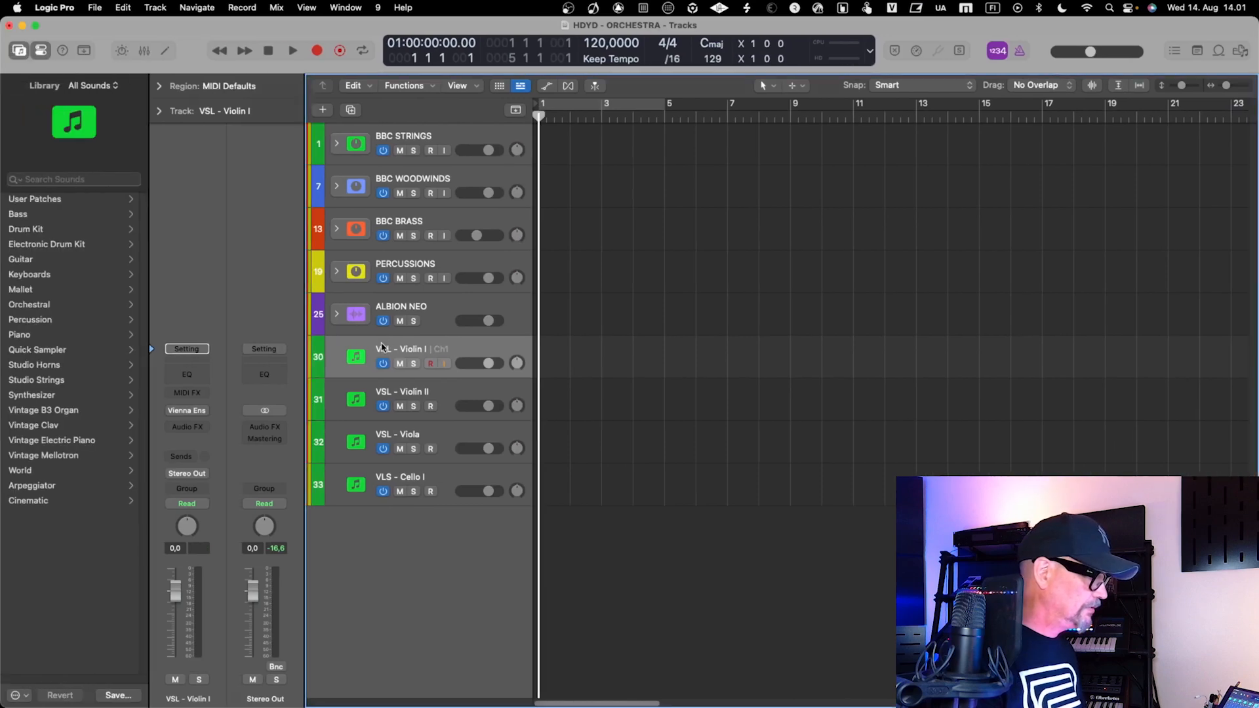
Switch on the Vienna Ensemble Pro plug-in on VSL - Violin I and select the VSL - Violin II track
left_click(187, 410)
left_click(627, 205)
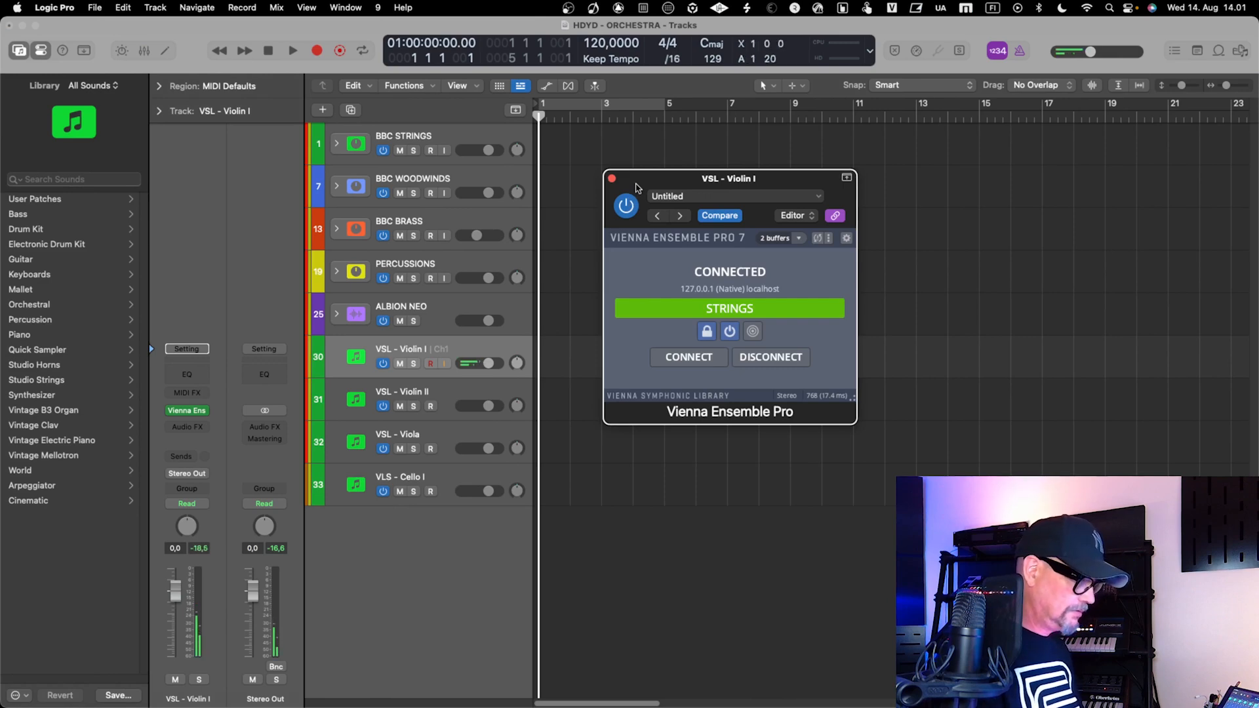
key("Down")
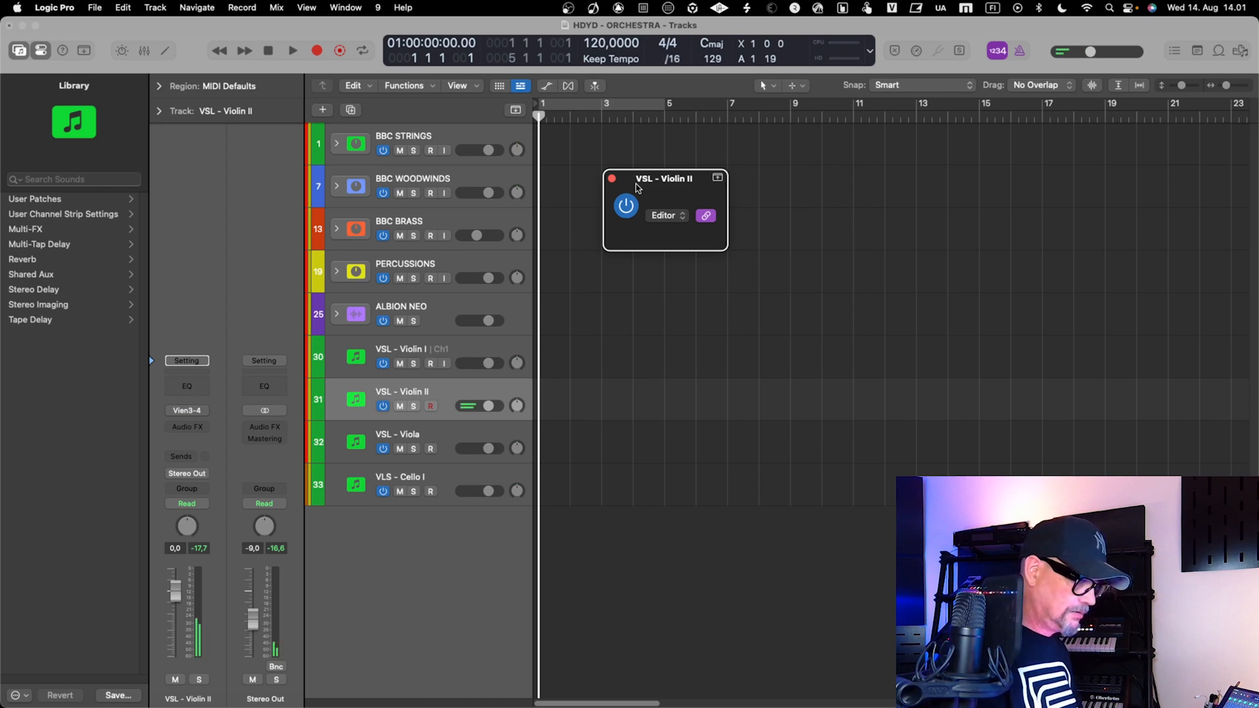
Audition the VSL - Viola and VLS - Cello I tracks in turn and close the plug-in window
key("Down")
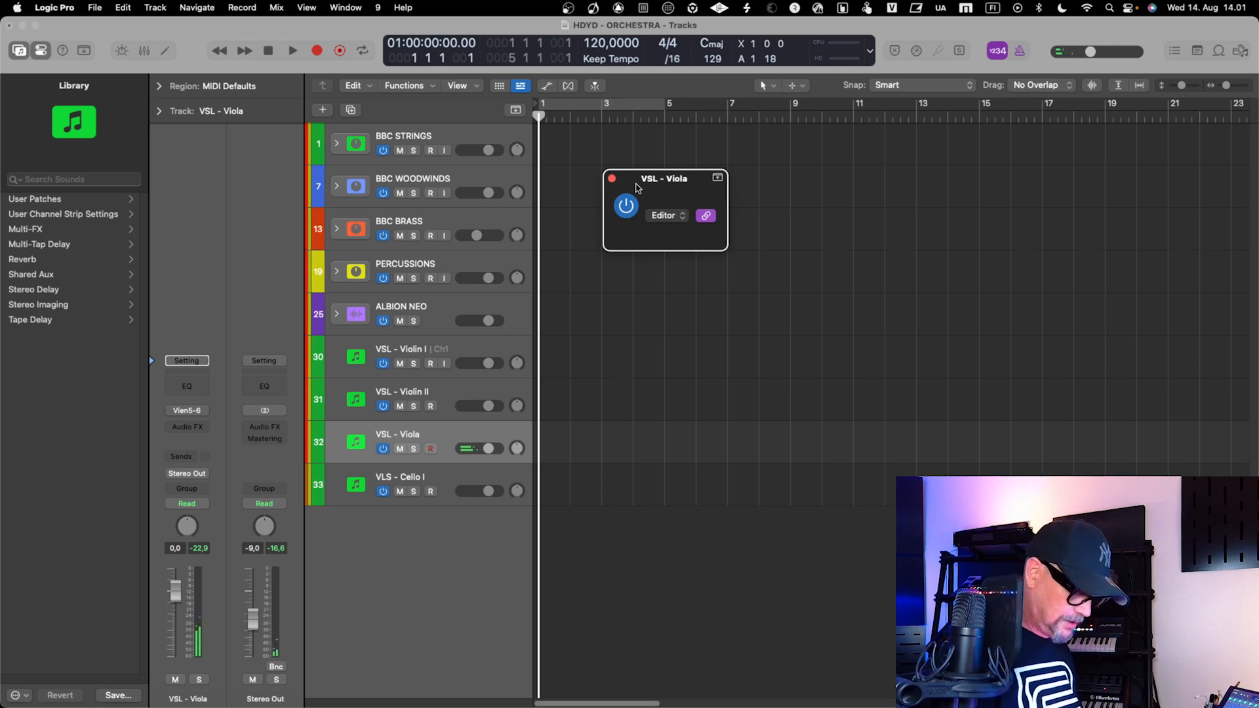
key("Down")
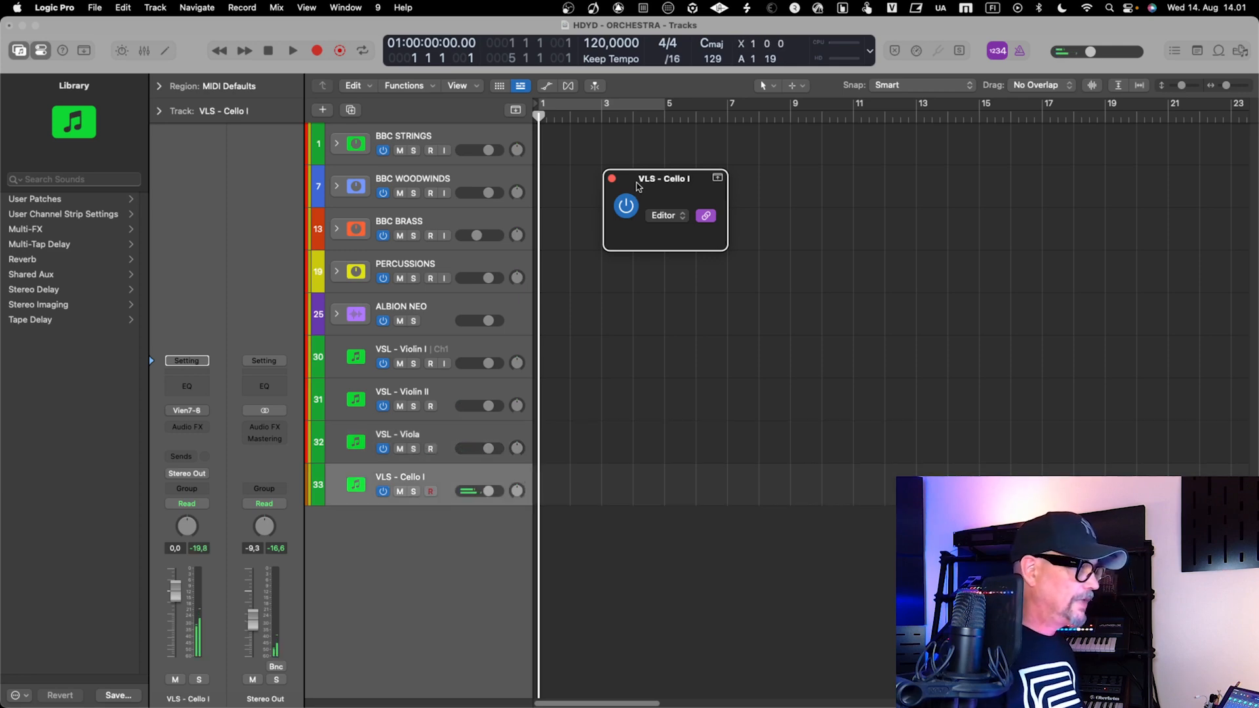
left_click(611, 178)
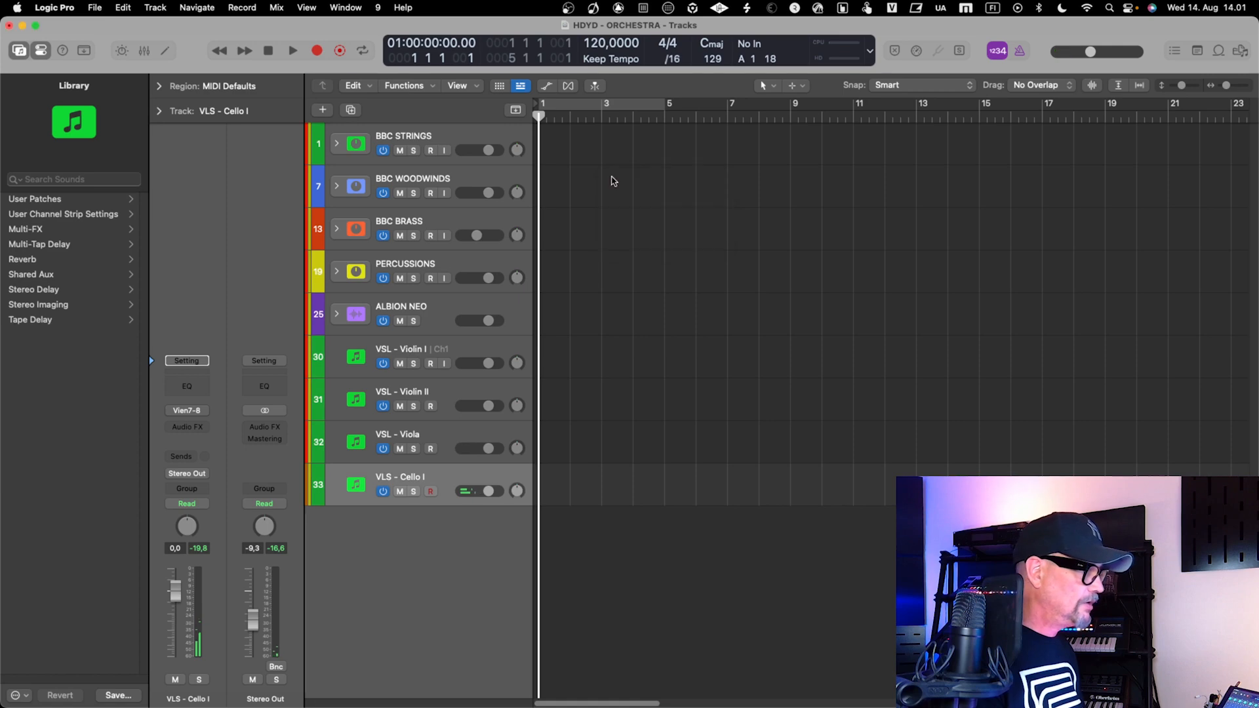
Group the four VSL tracks from Violin I through Cello I into a summing stack
left_click(413, 349)
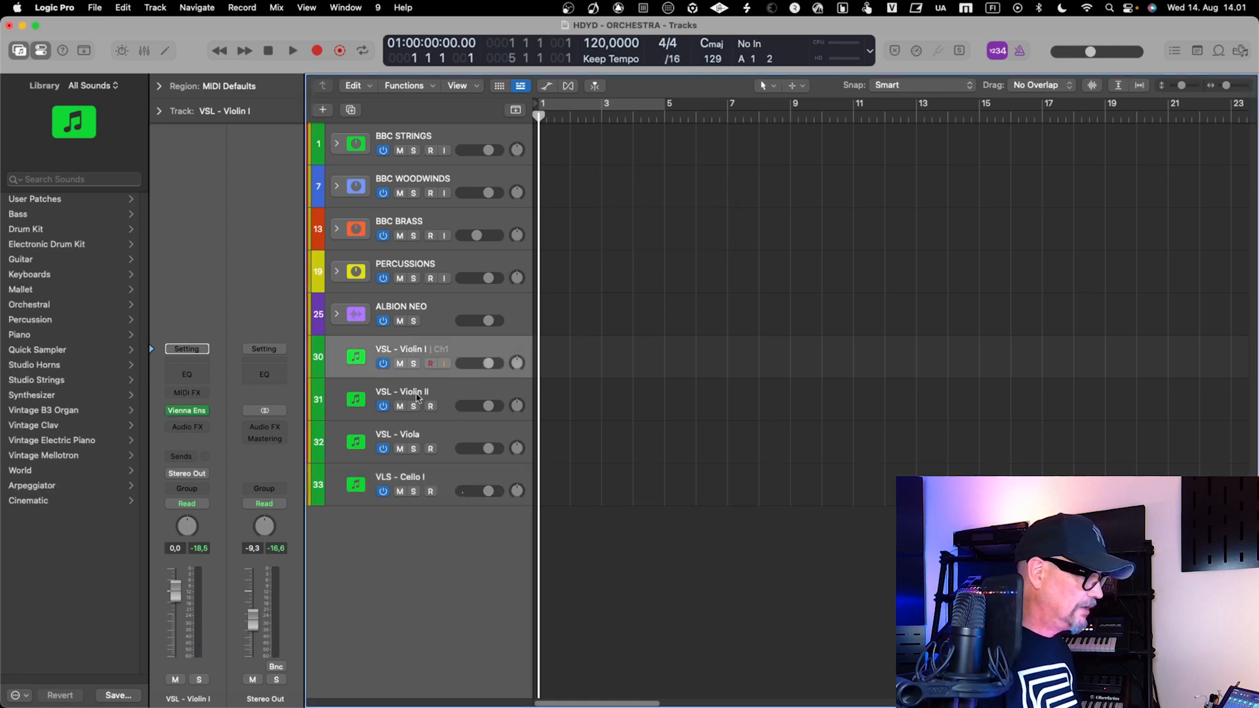
left_click(444, 484, "shift")
right_click(444, 483)
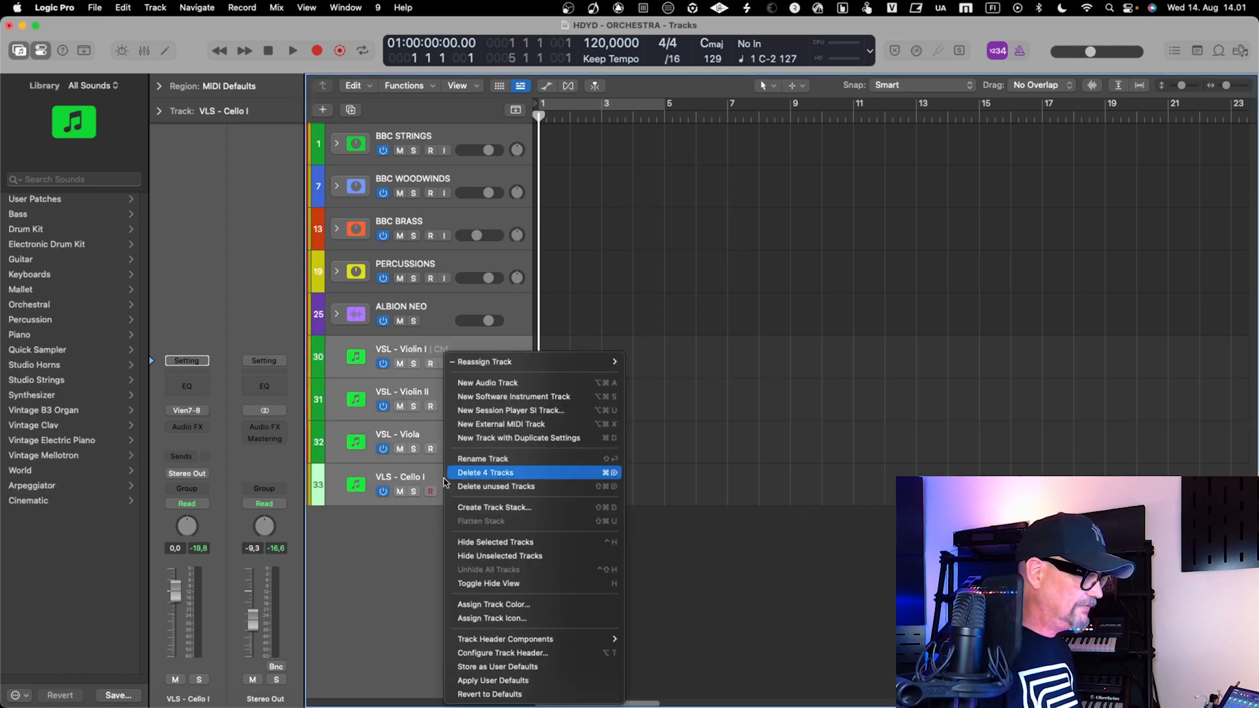
left_click(528, 508)
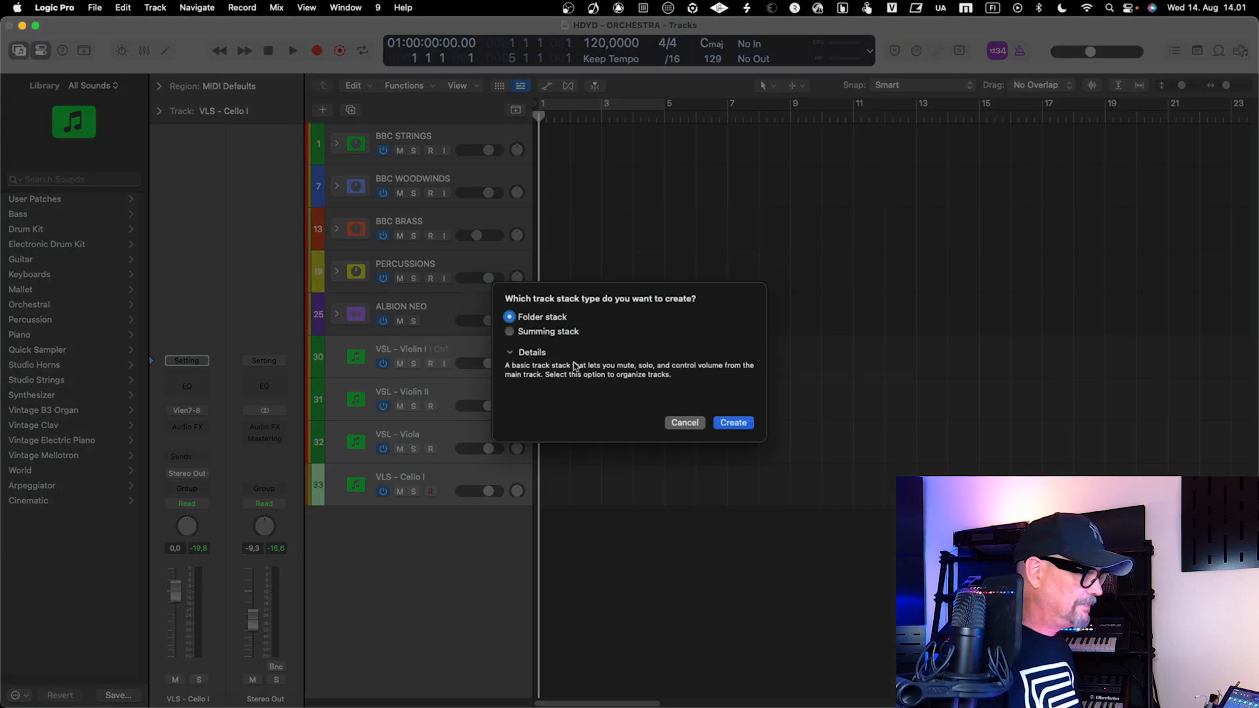
left_click(549, 332)
left_click(733, 423)
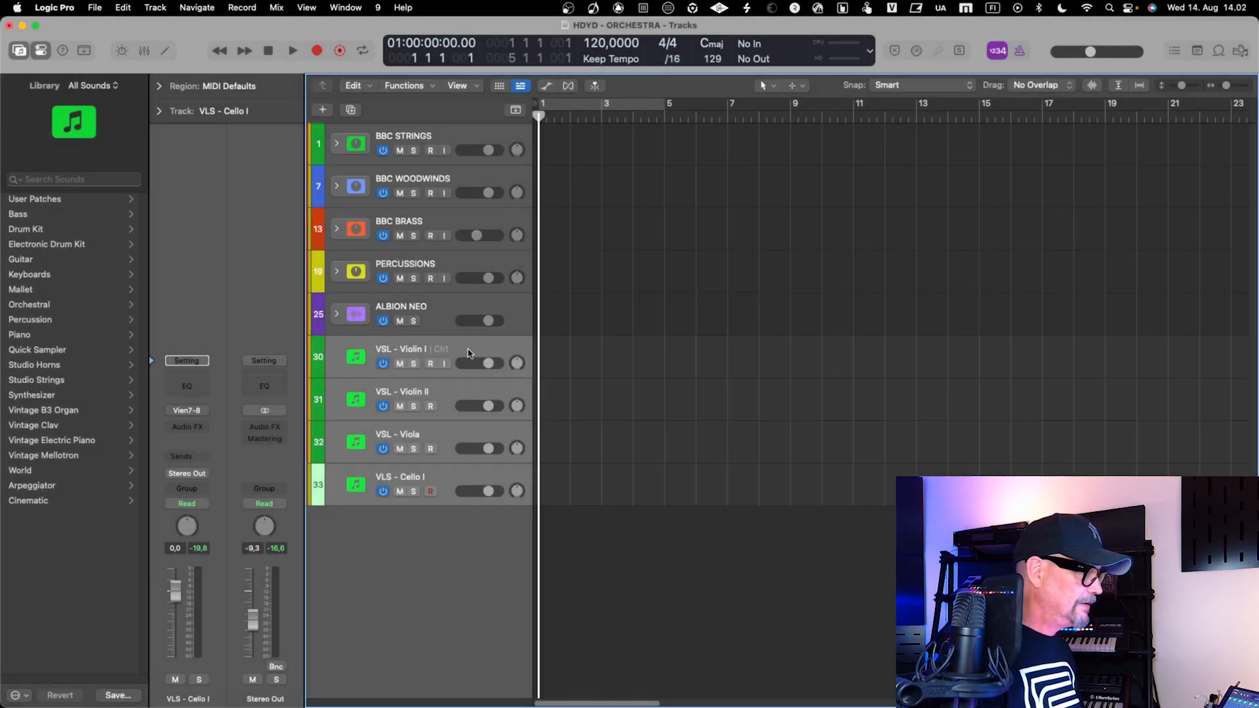
Rename the new summing stack VSL - STRINGS
double_click(396, 349)
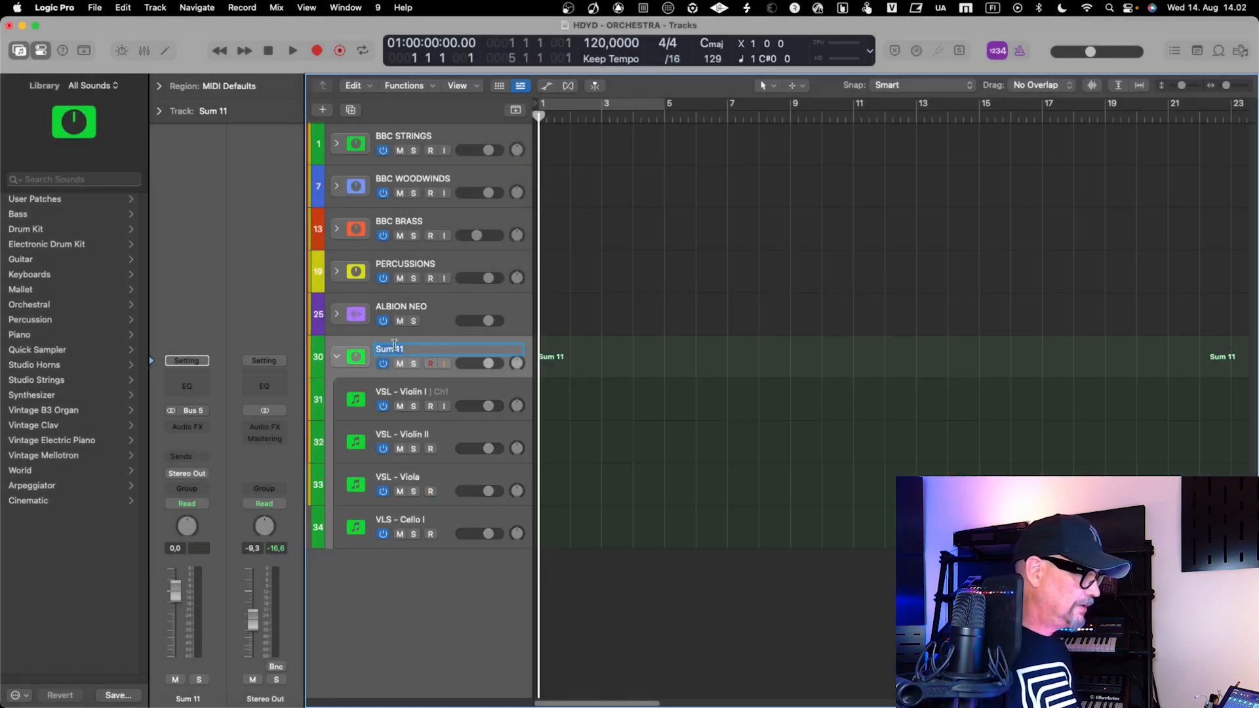
type("VS")
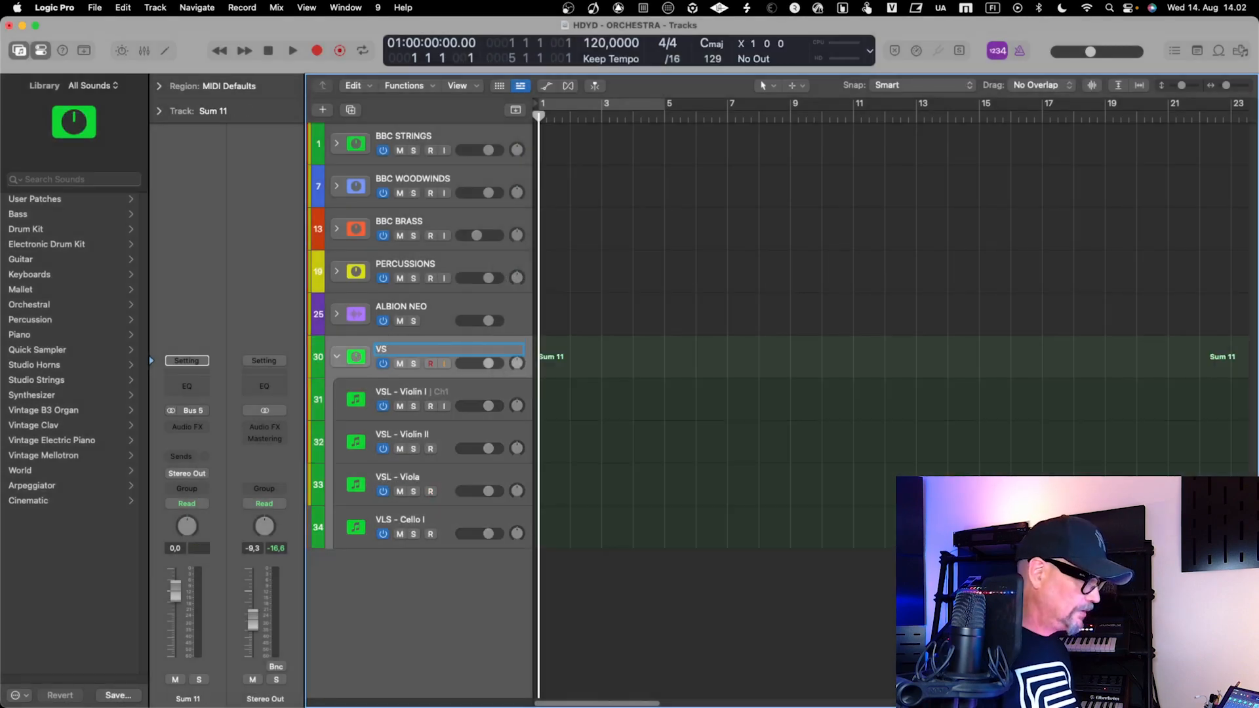
type("L - STRINGS")
key("Return")
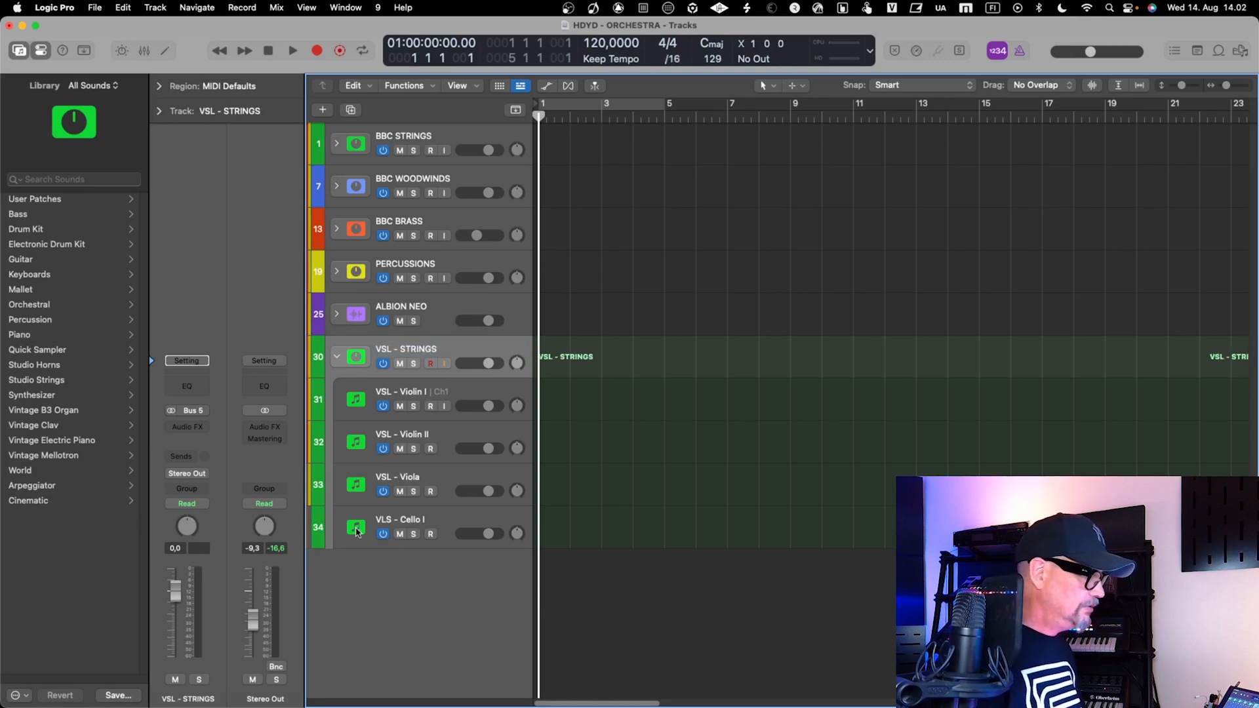
Add one Vienna Ensemble Pro software instrument track below VLS - Cello I and connect it to the WOODWINDS instance
left_click(395, 527)
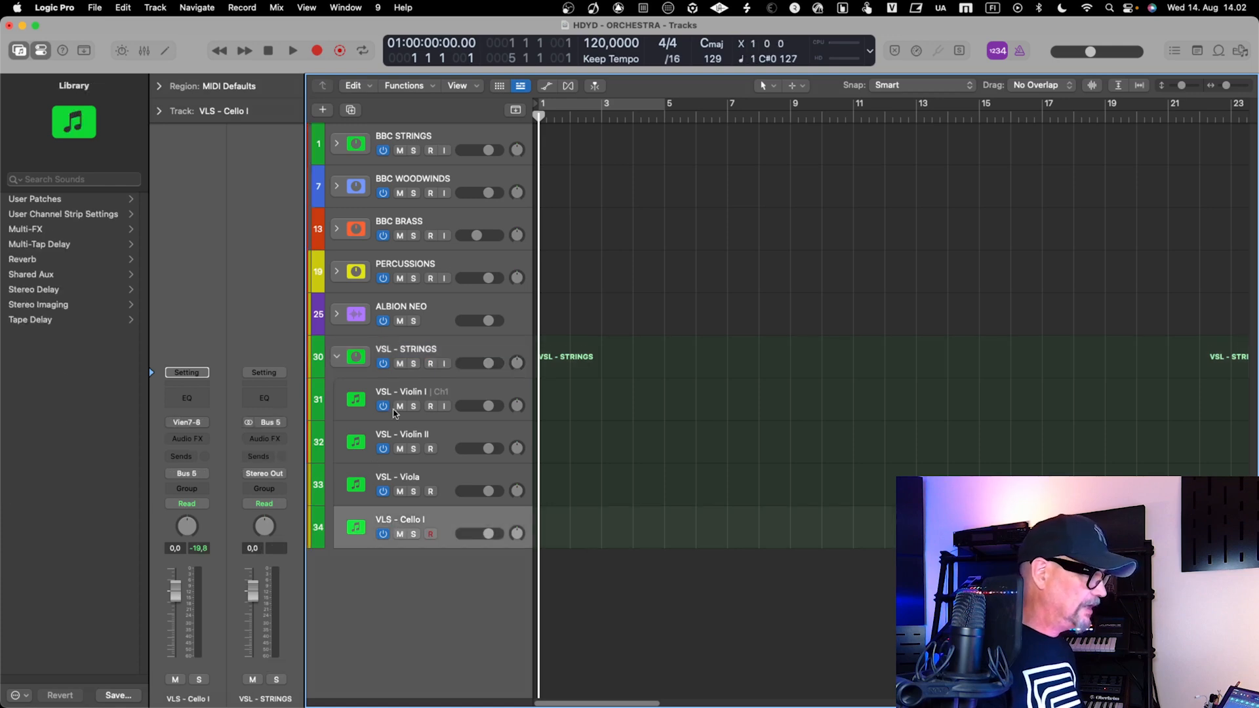
left_click(321, 112)
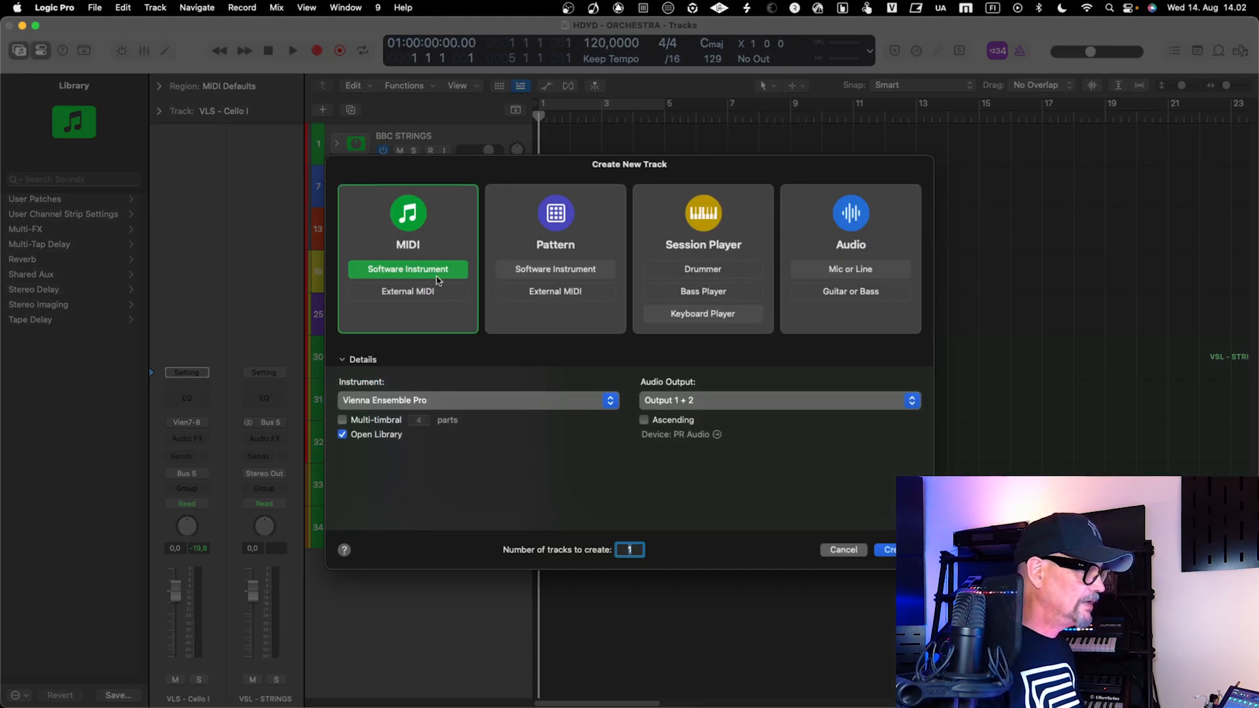
left_click(889, 550)
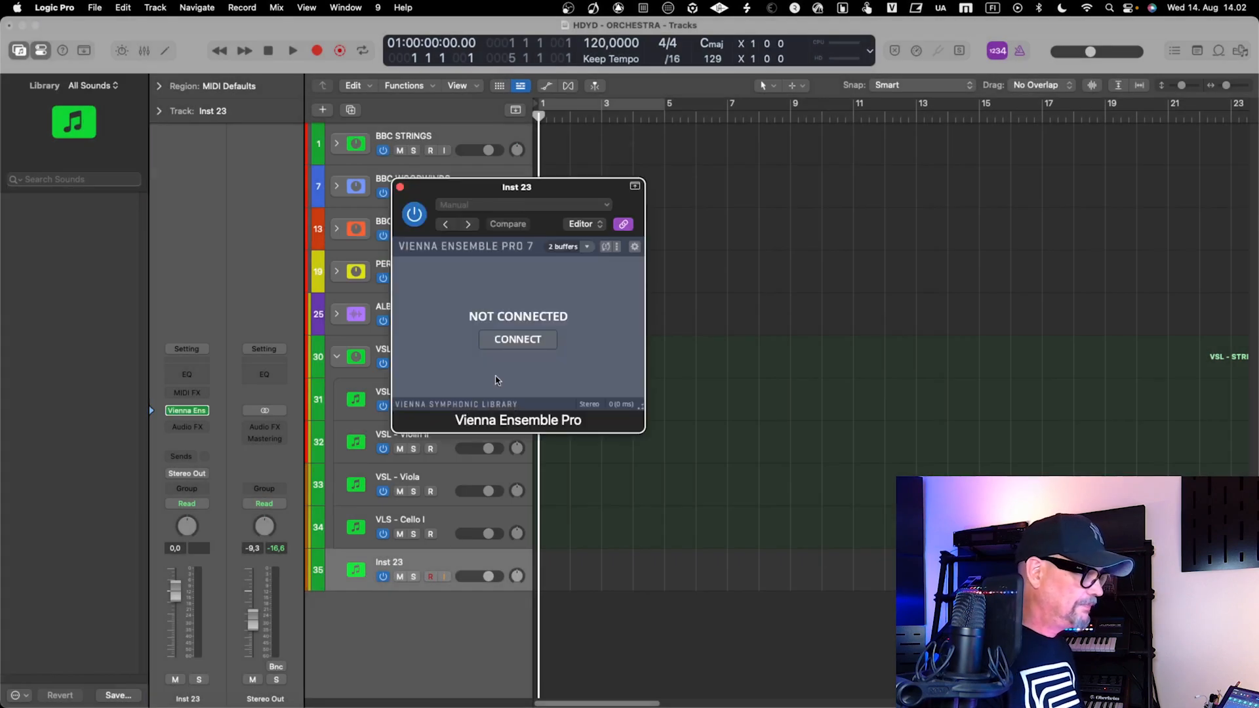
left_click(514, 341)
left_click(446, 304)
left_click(448, 303)
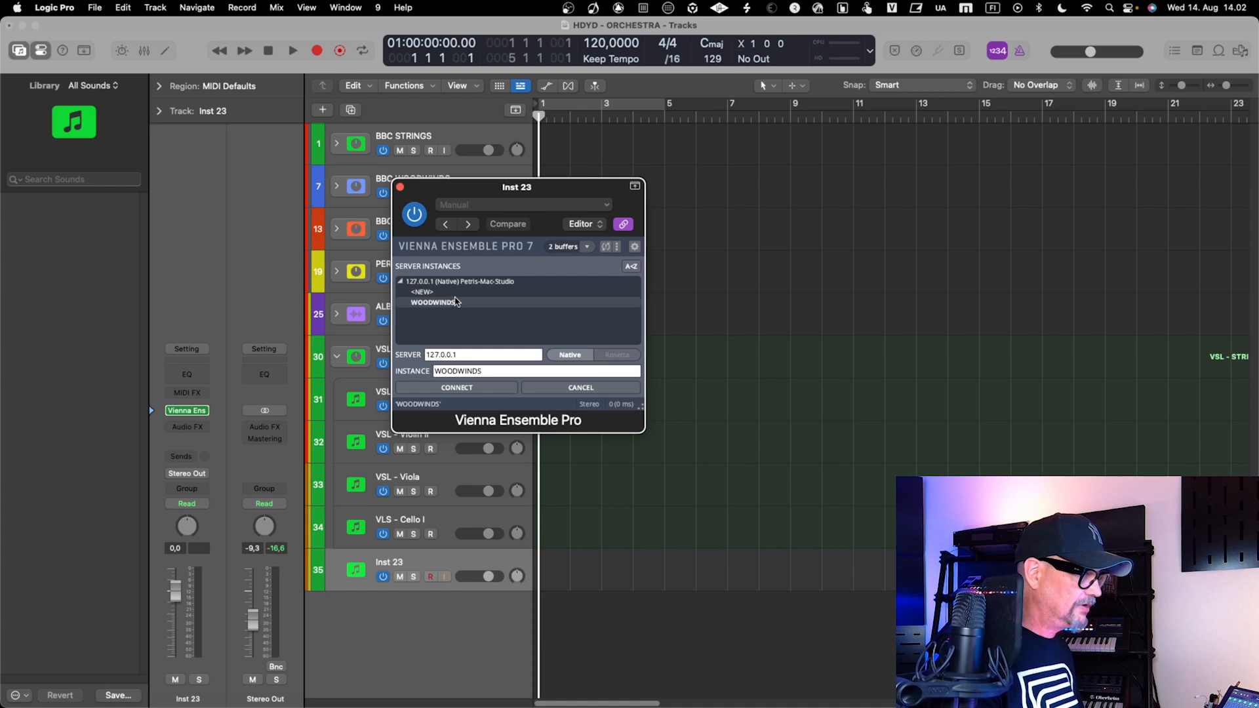
left_click(484, 390)
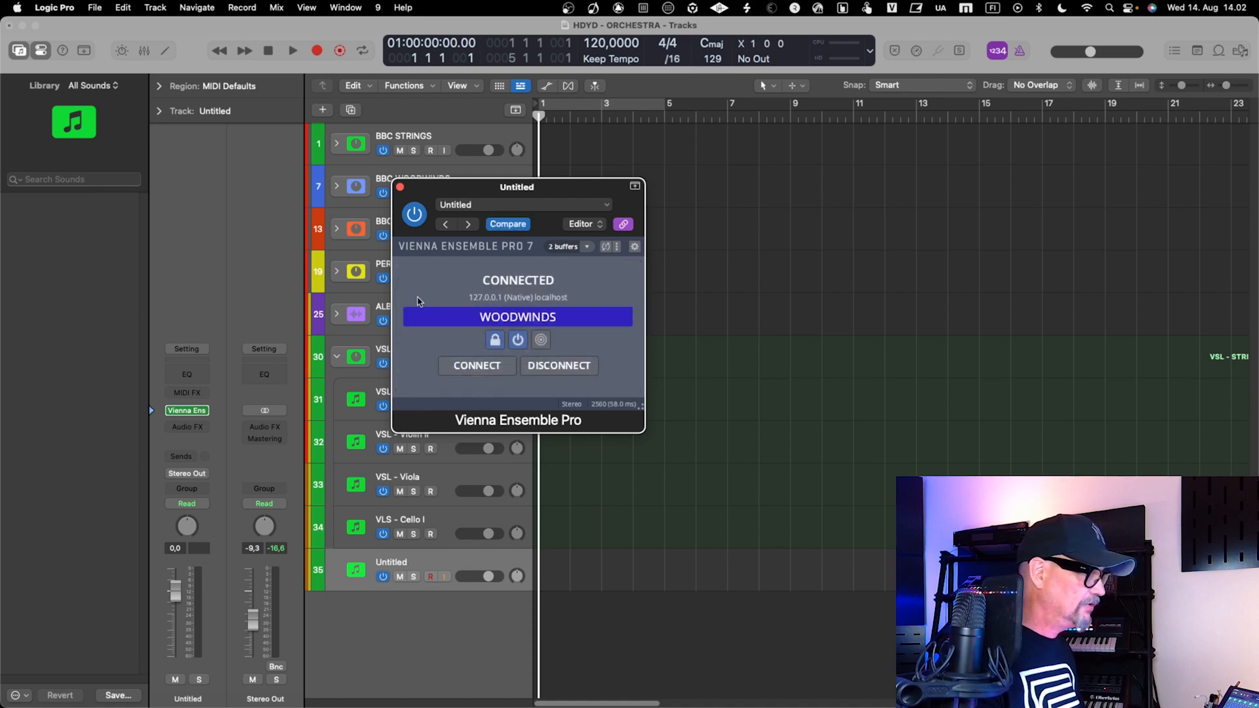
left_click(399, 187)
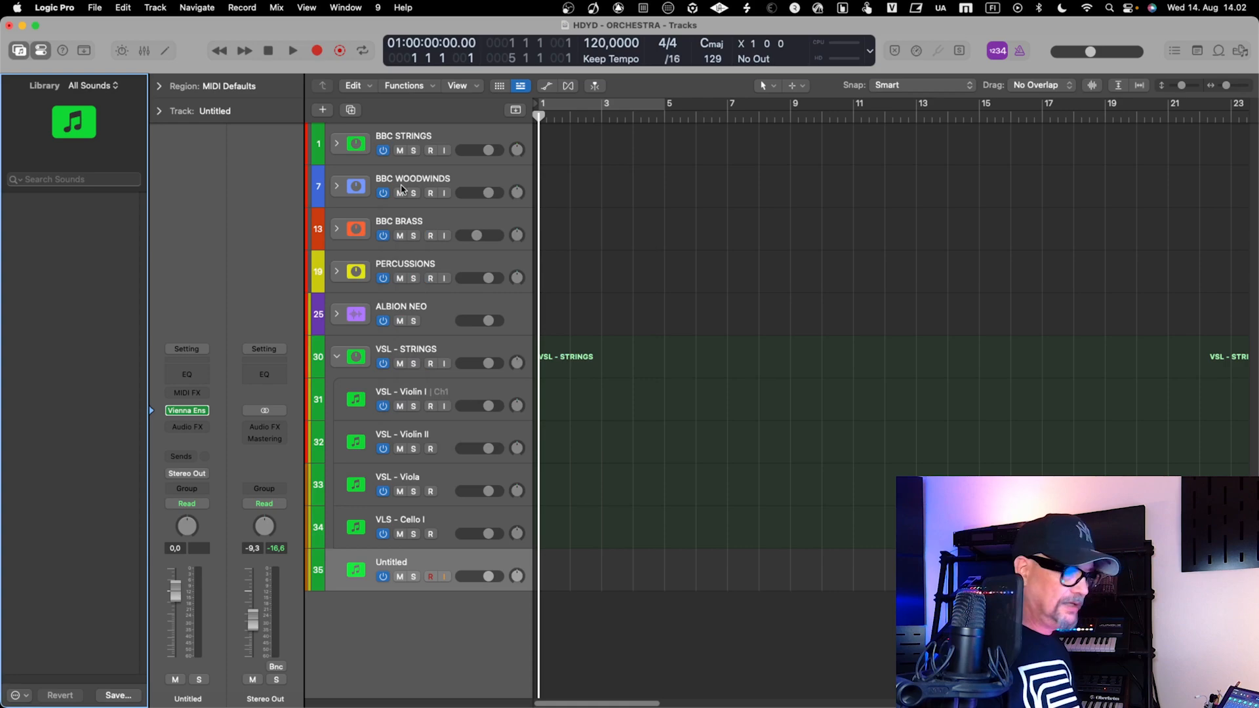
Check the WOODWINDS channels in the Vienna Ensemble Pro server, and rename the new Logic Pro track VSL - Piccolo
key("ctrl+Right")
left_click(313, 77)
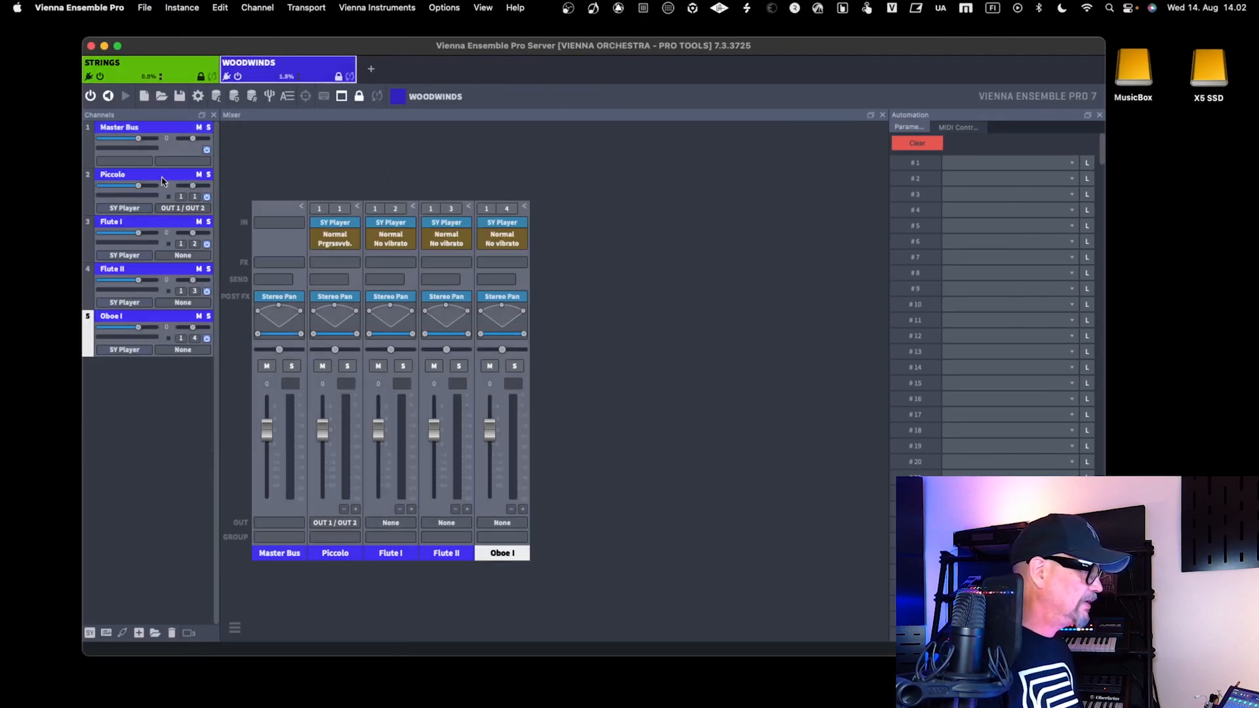
key("ctrl+Left")
double_click(412, 562)
type("VS")
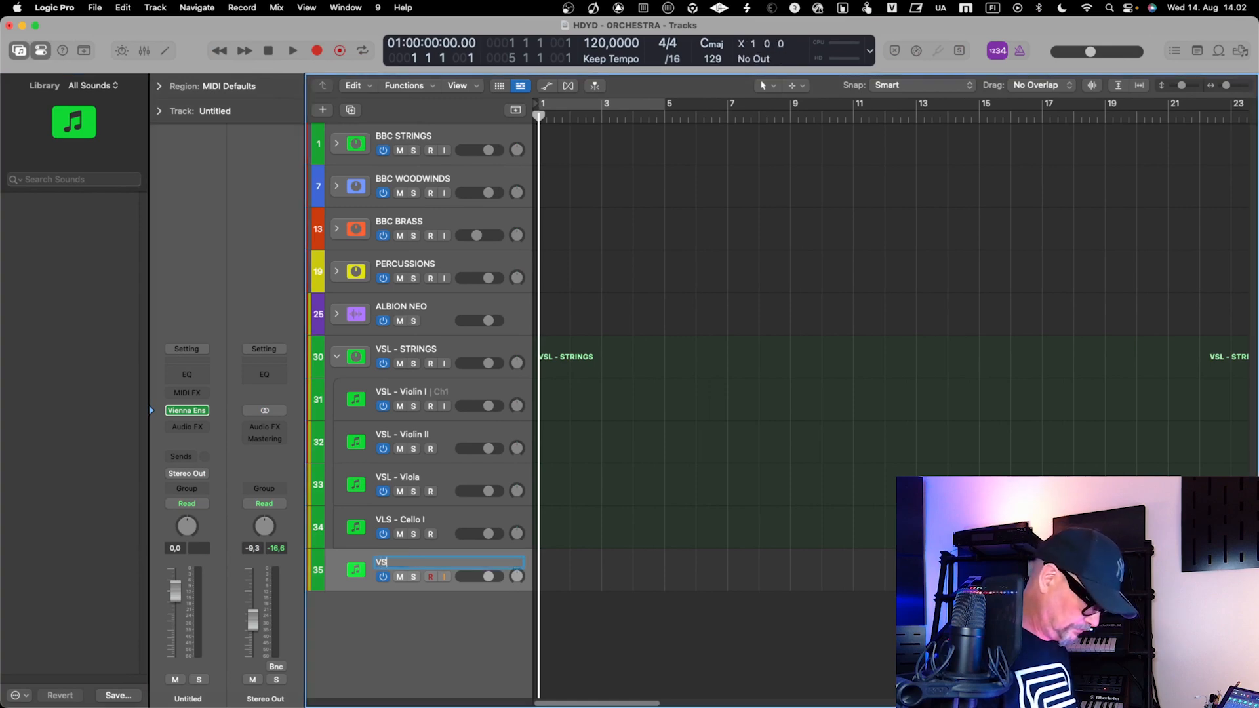
type("L -")
key("BackSpace")
type("- Piccolo")
key("Return")
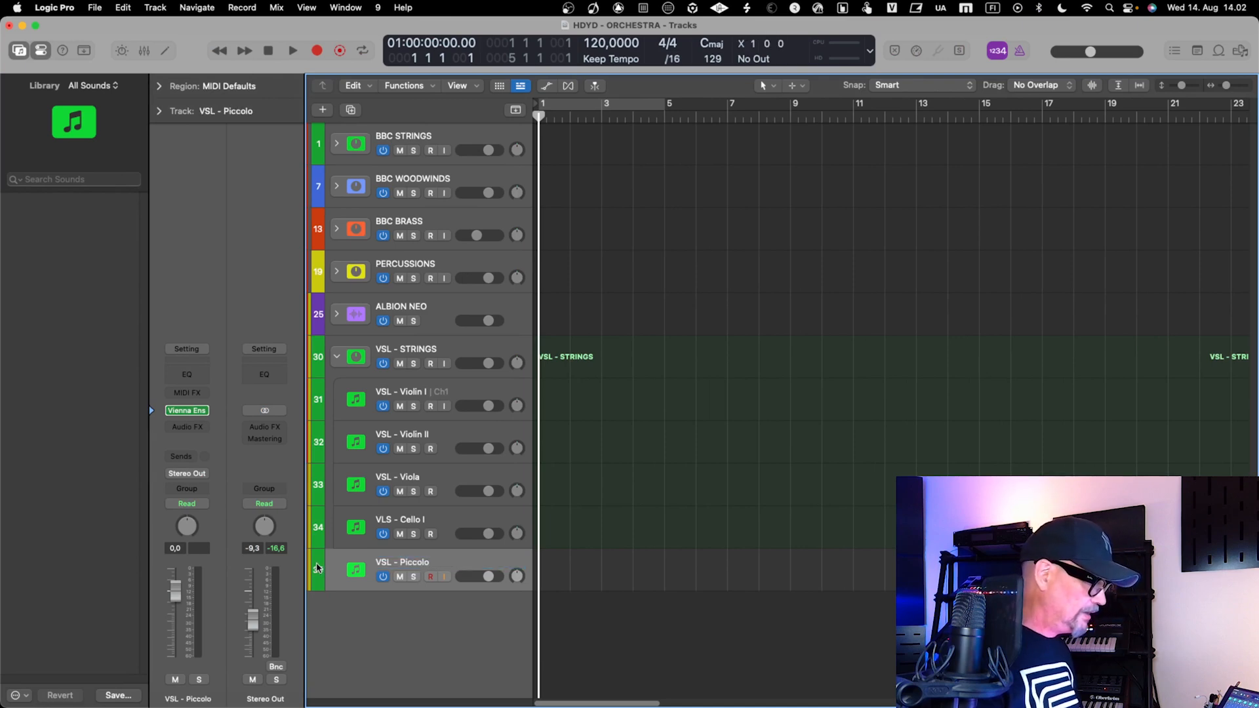
Reload Vienna Ensemble Pro on the VSL - Piccolo channel in the mixer as Multi-Output (16xStereo)
key("x")
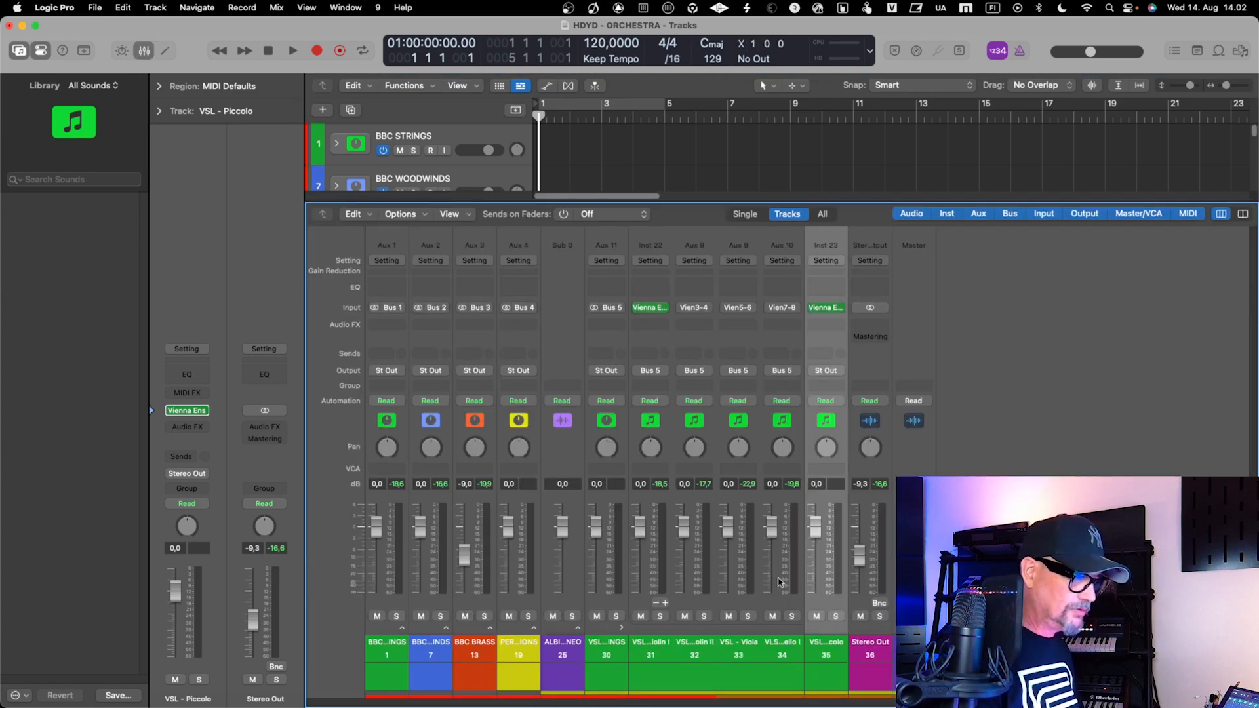
left_click(825, 308)
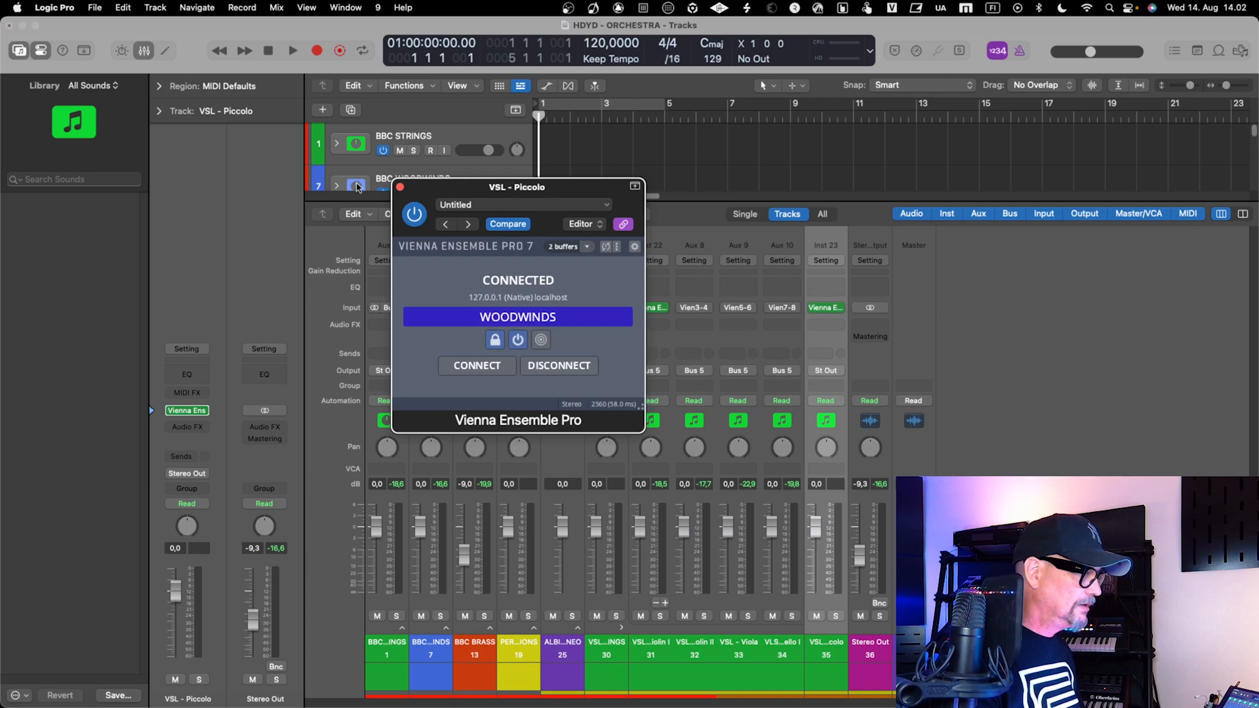
left_click(400, 189)
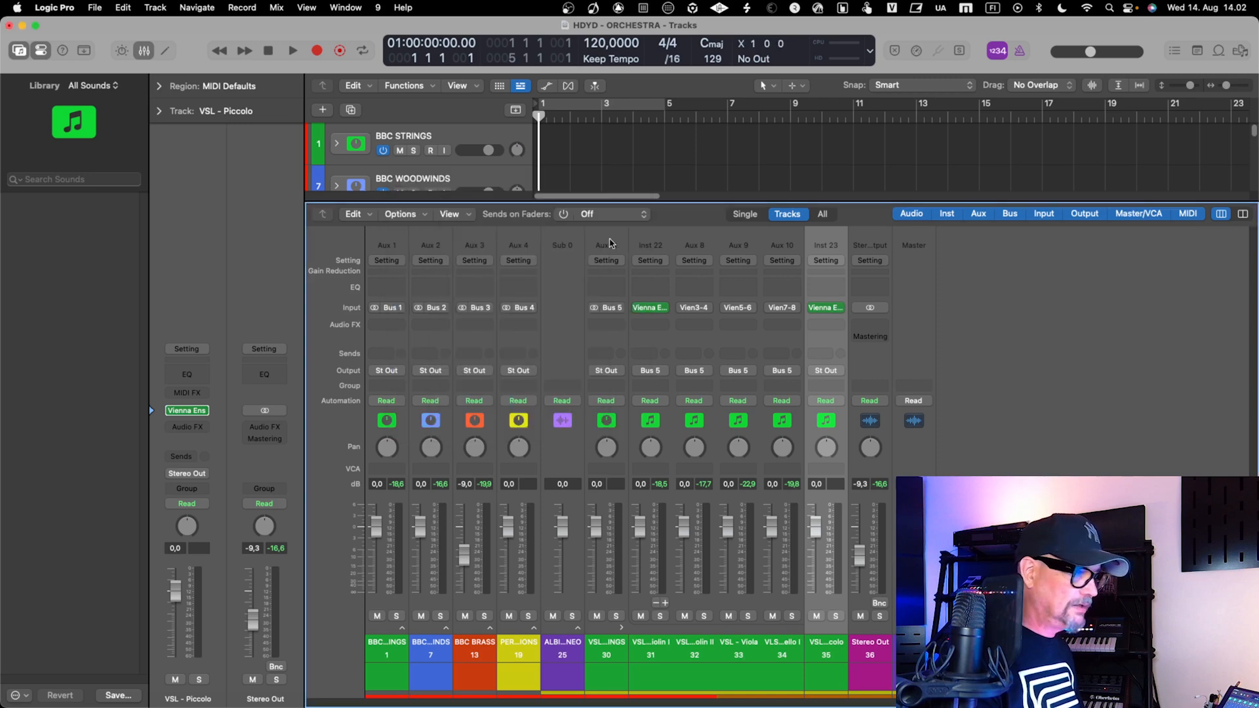
left_click(838, 309)
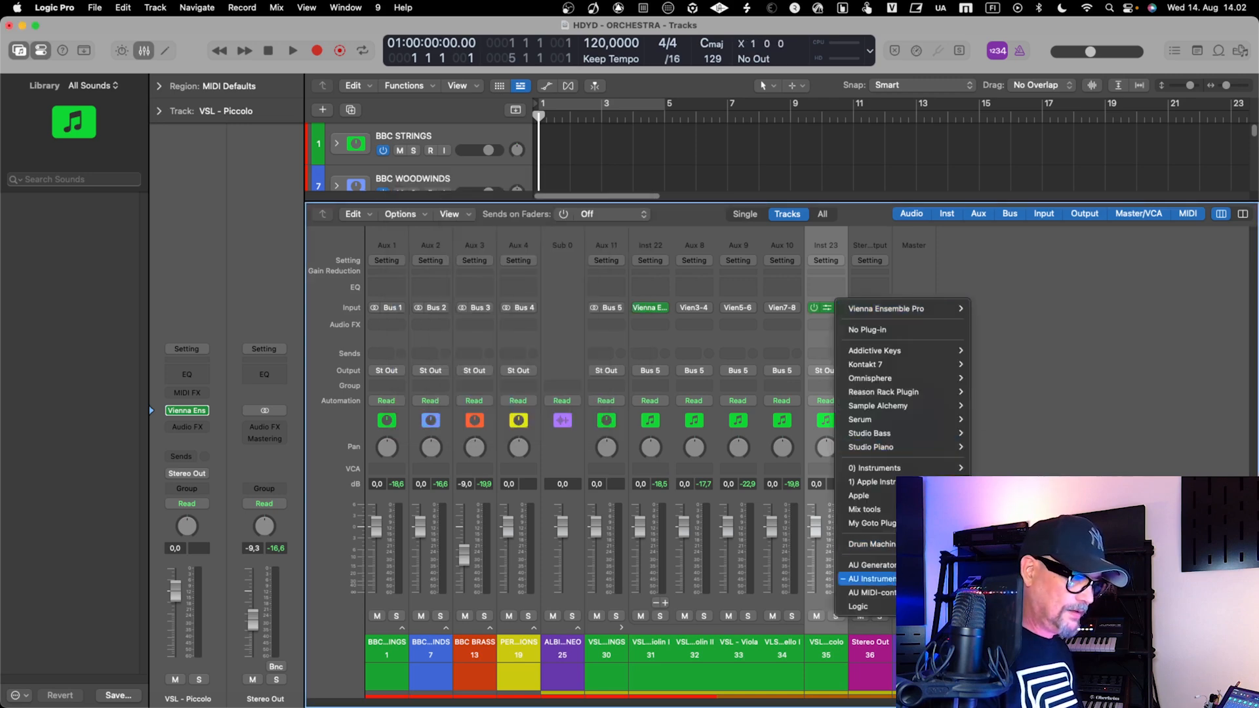
mouse_move(885, 579)
mouse_move(1013, 653)
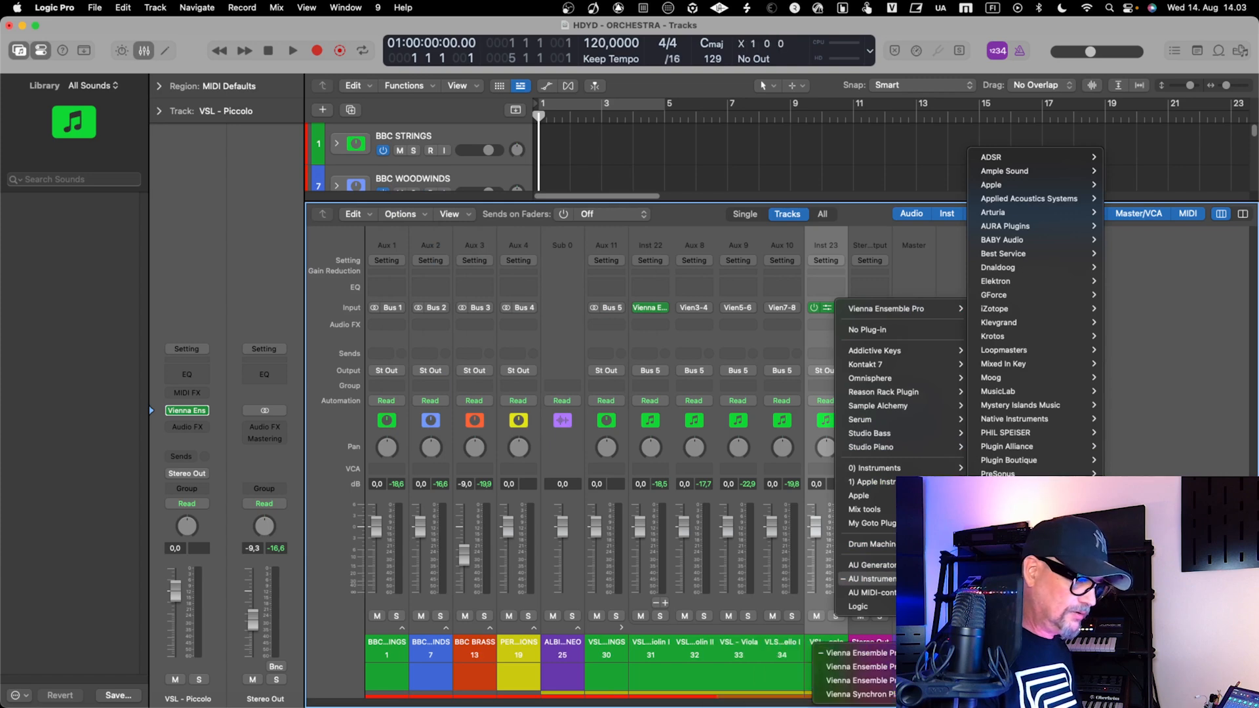
mouse_move(852, 653)
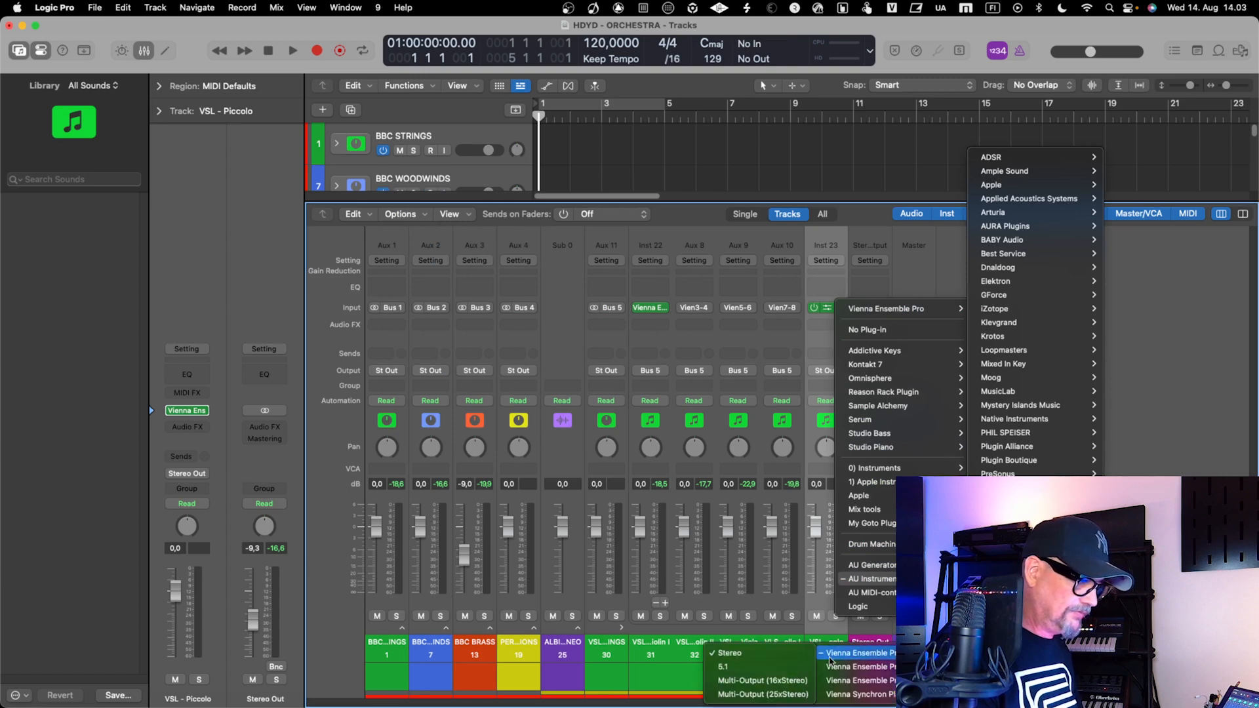
left_click(800, 686)
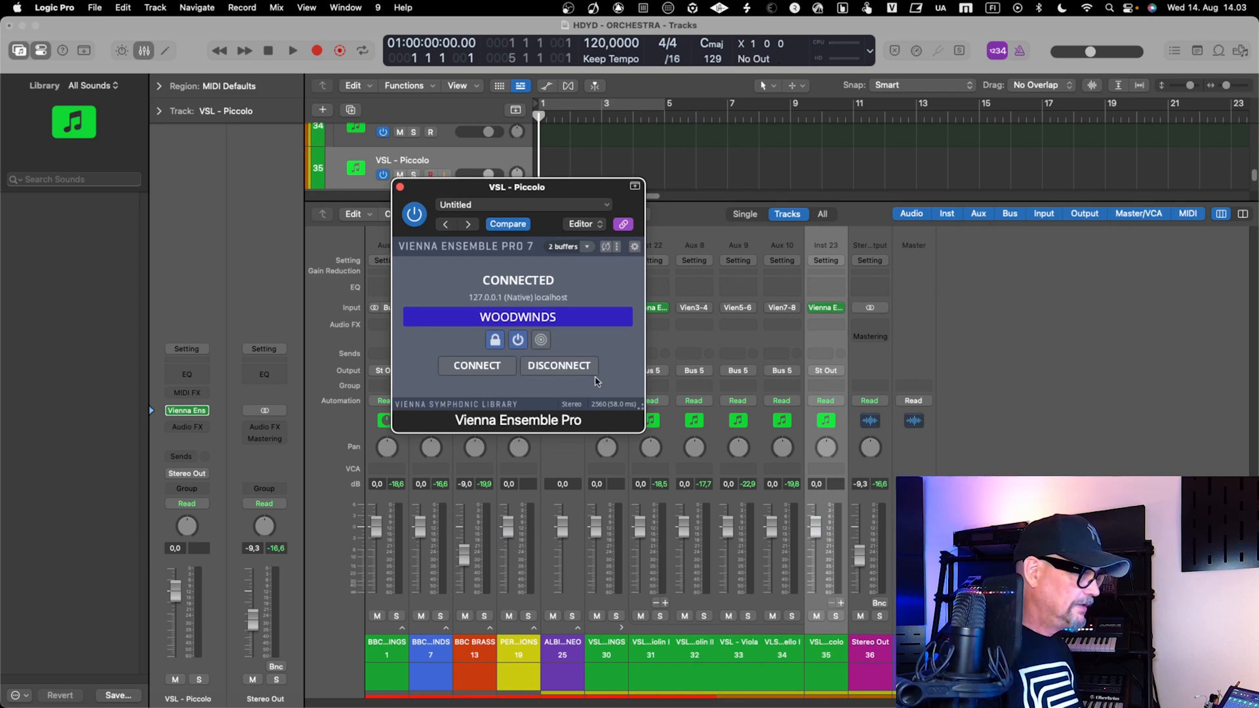
left_click(401, 188)
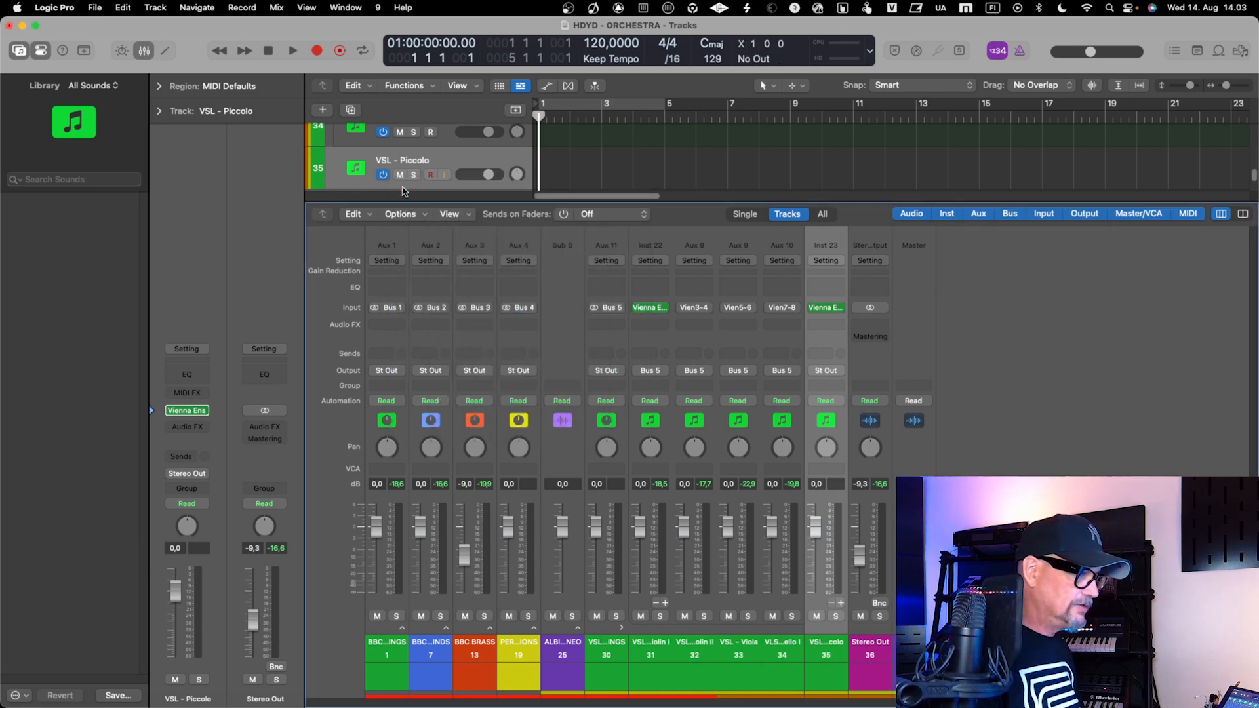
Add two auxiliary output channels to the VSL - Piccolo instrument and compare the mixer with the track list
left_click(842, 604)
left_click(842, 604)
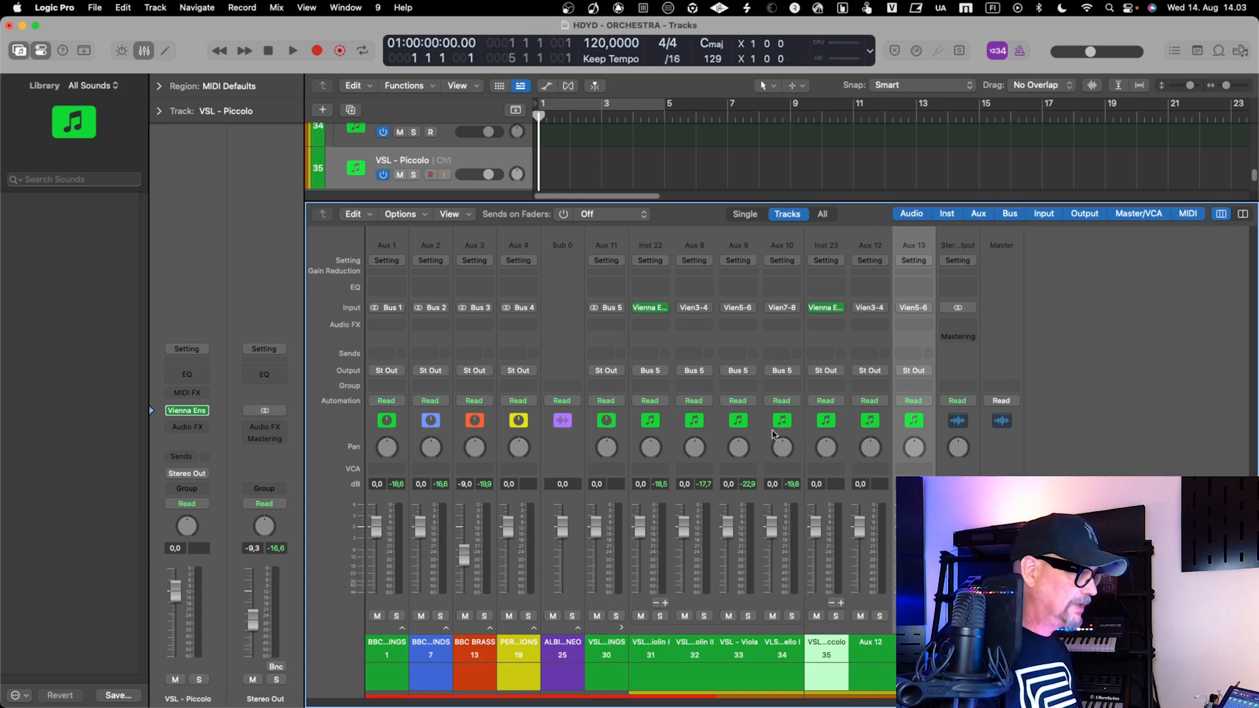
key("x")
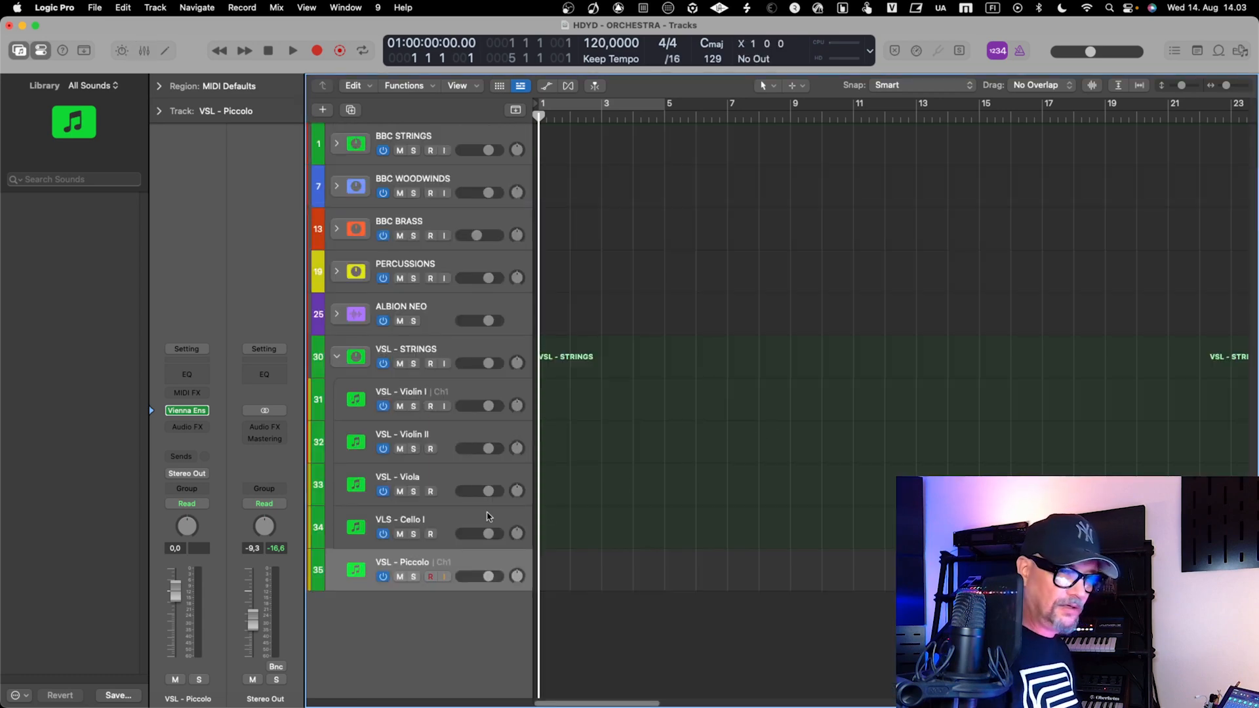
key("x")
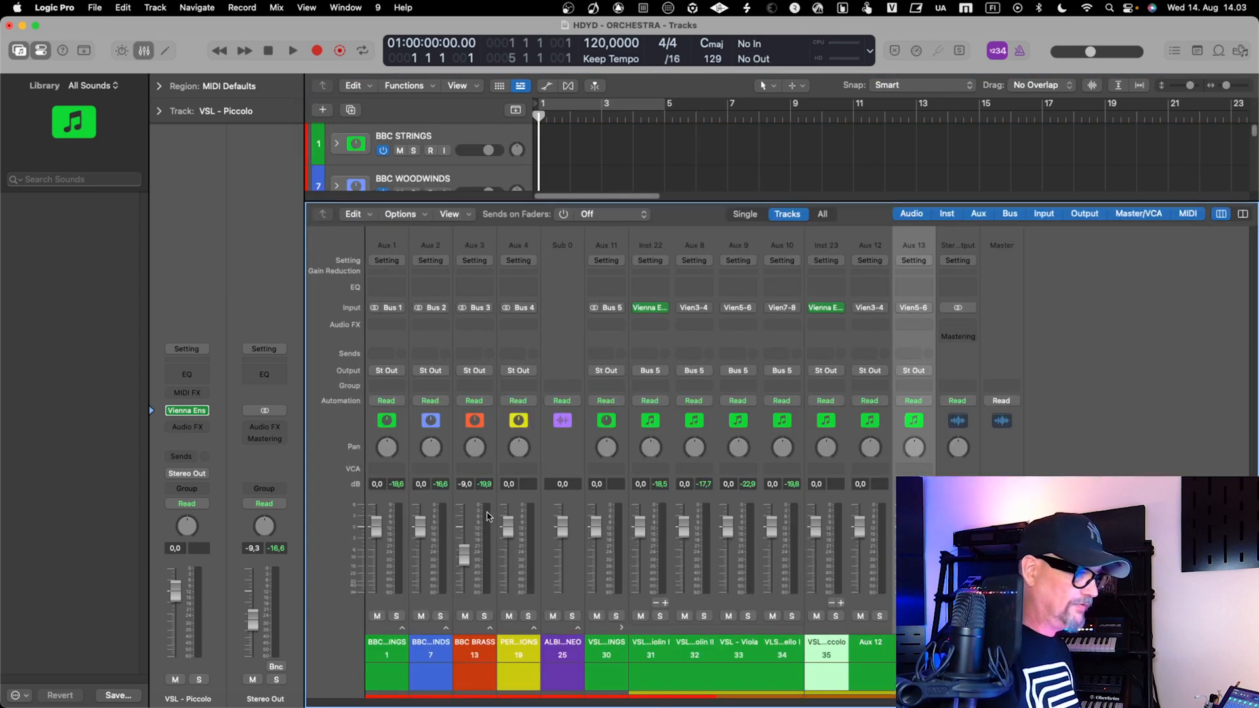
Create arrangement tracks for the Aux 12 and Aux 13 channels, and select the VSL - Piccolo track
left_click(859, 641)
right_click(860, 642)
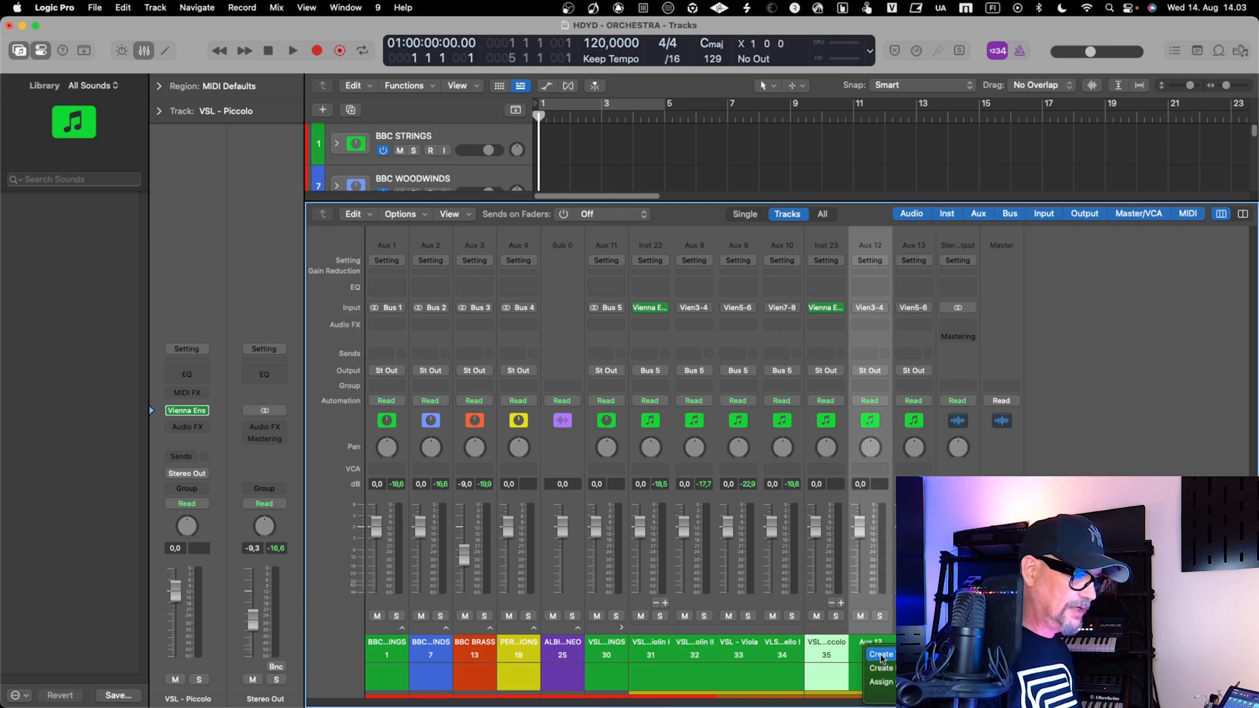
left_click(881, 655)
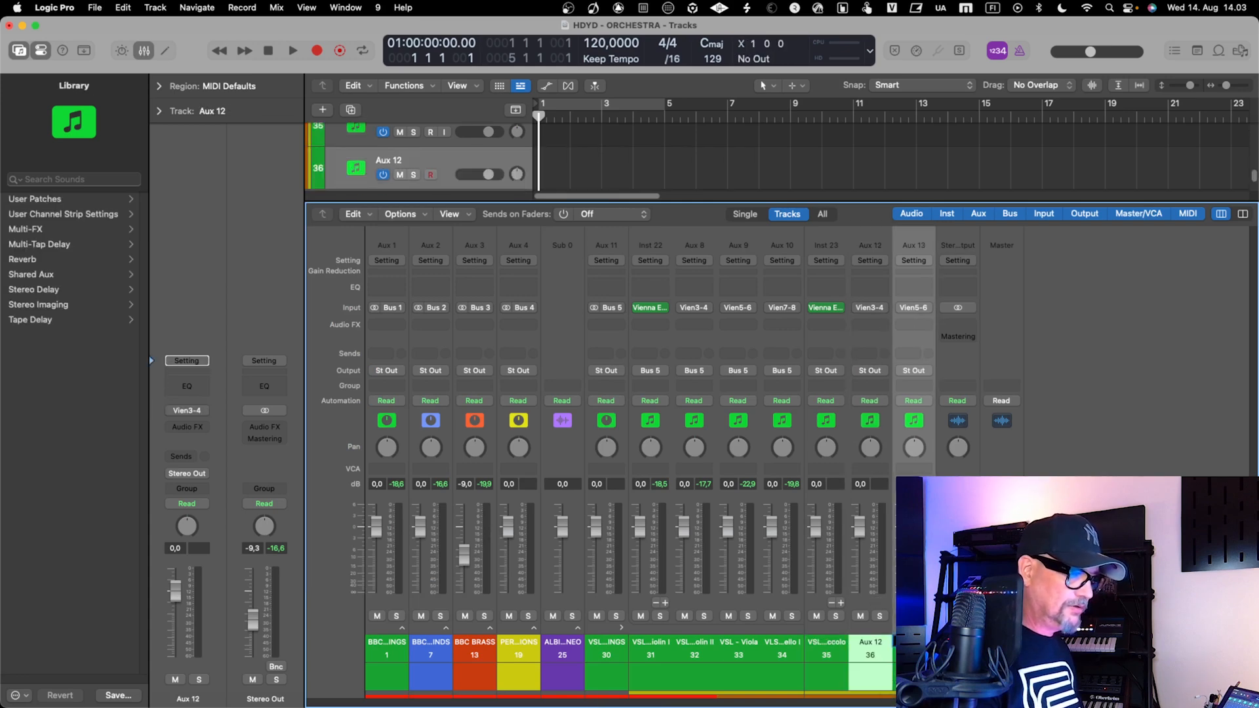
left_click(924, 654)
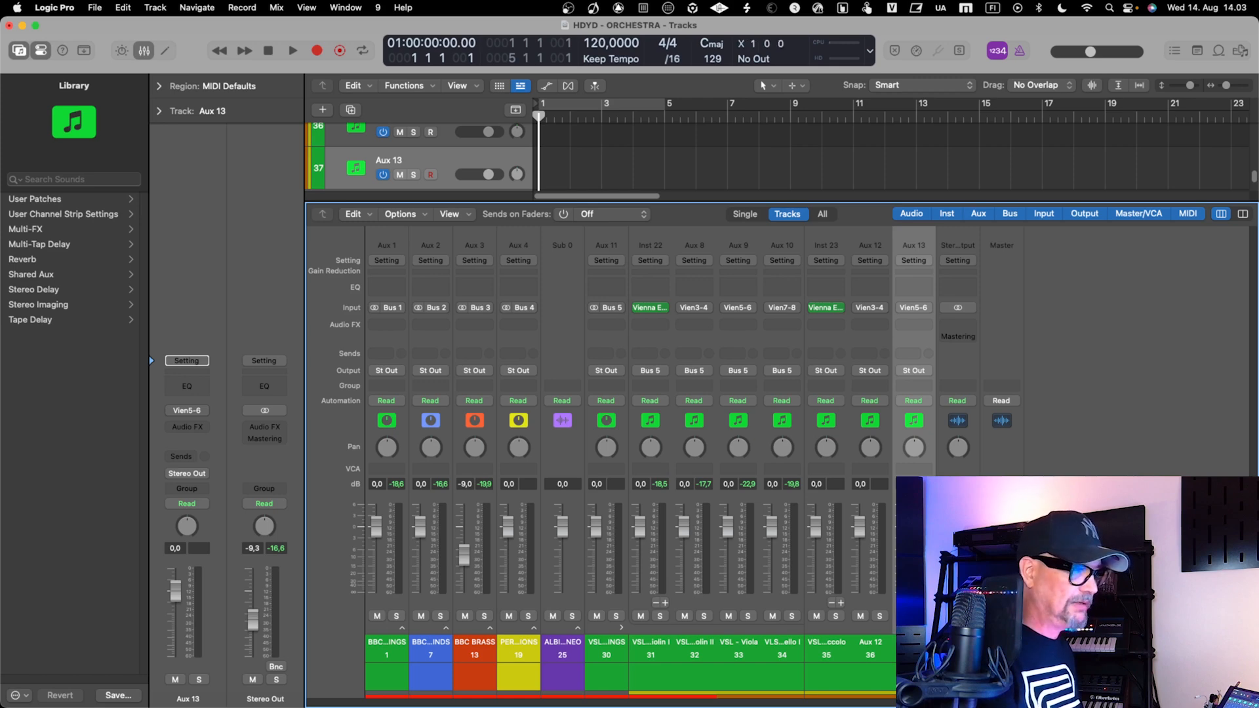
key("x")
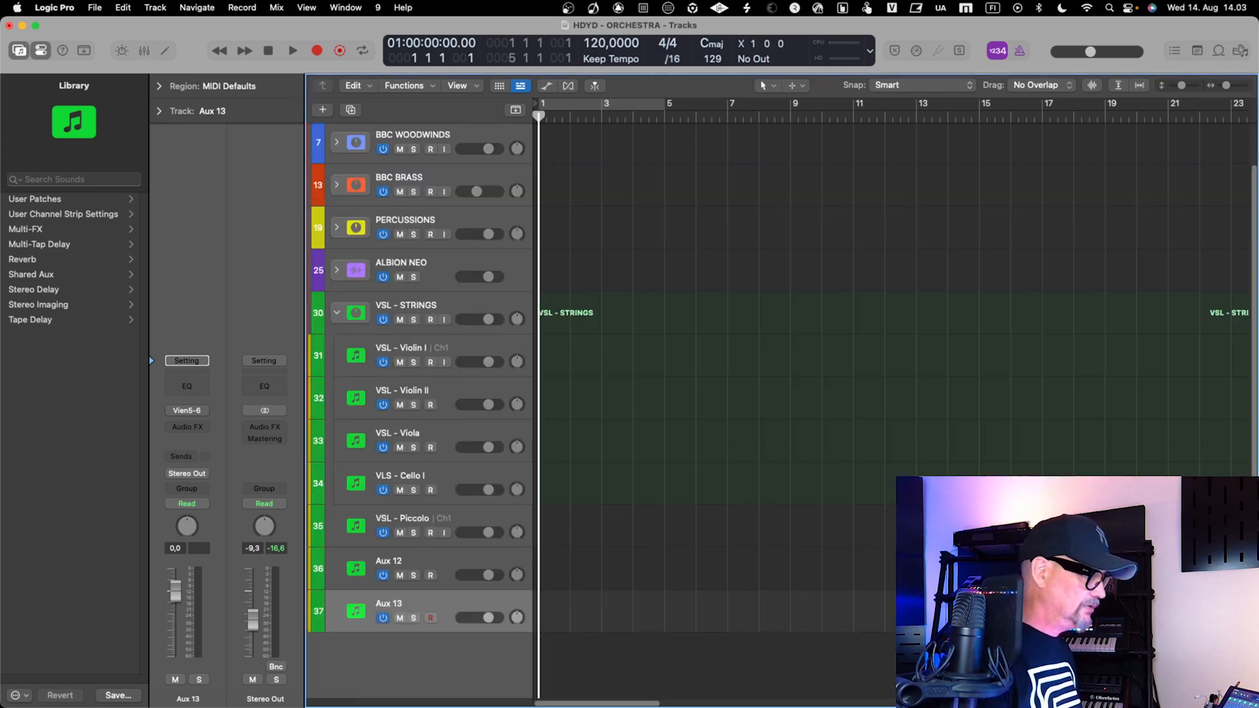
left_click(430, 513)
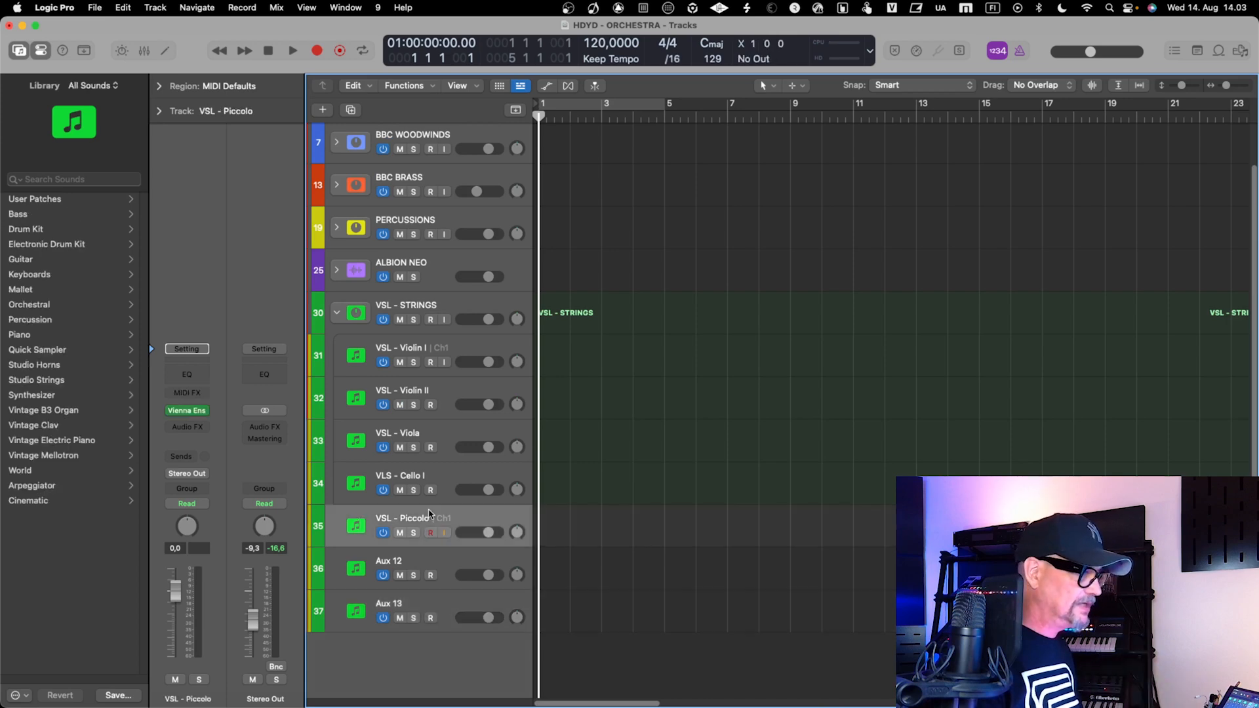
Check the channel order in Vienna Ensemble Pro, and rename the Aux 12 track in Logic Pro as VSL - Flute I
left_click(427, 559)
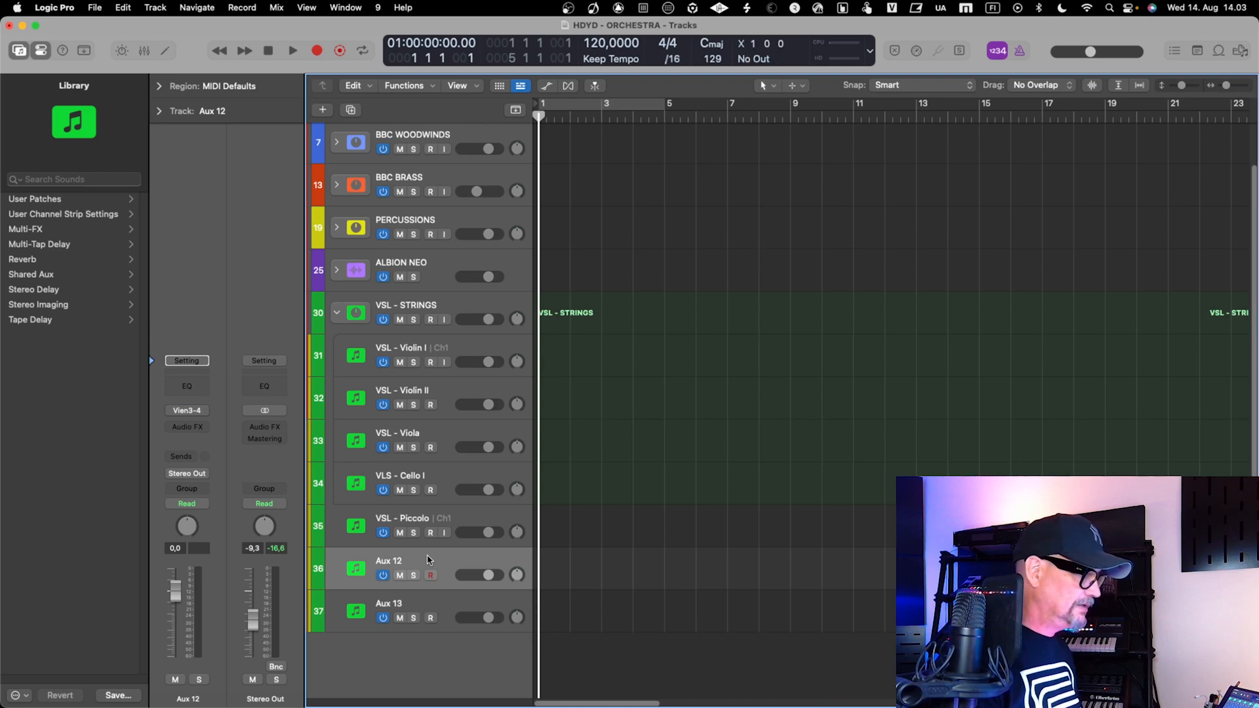
key("ctrl+Right")
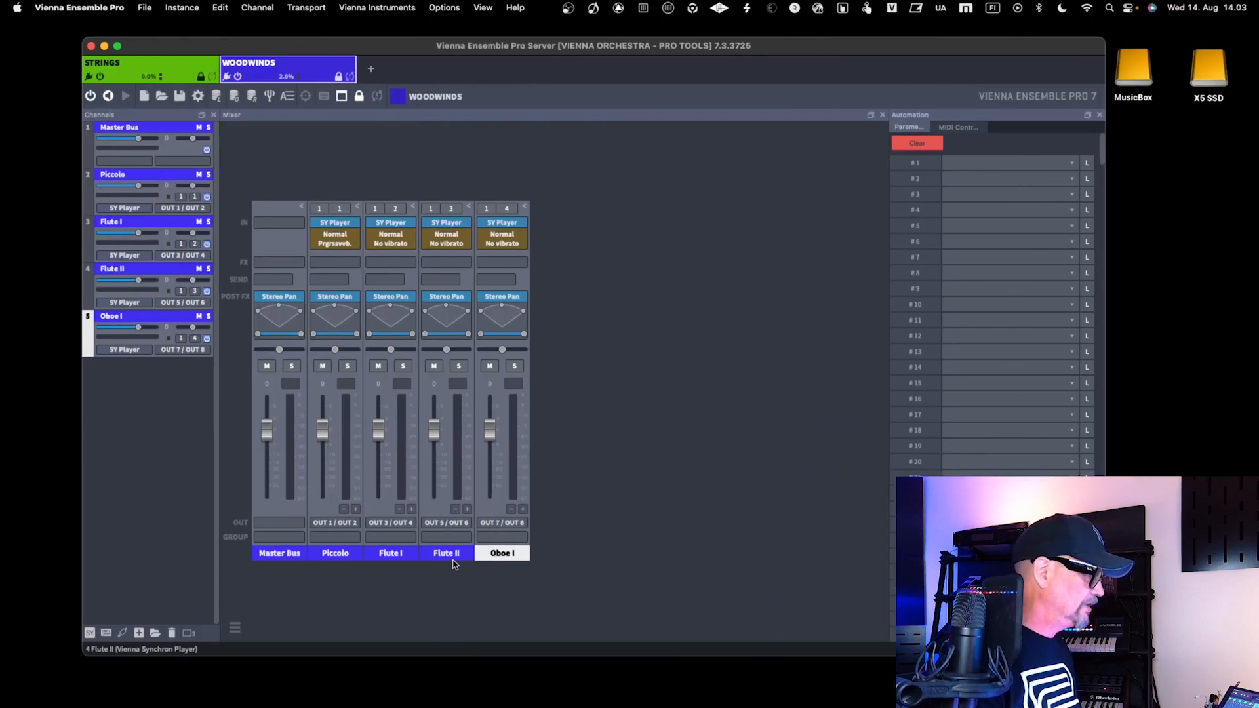
key("ctrl+Left")
double_click(406, 561)
key("BackSpace")
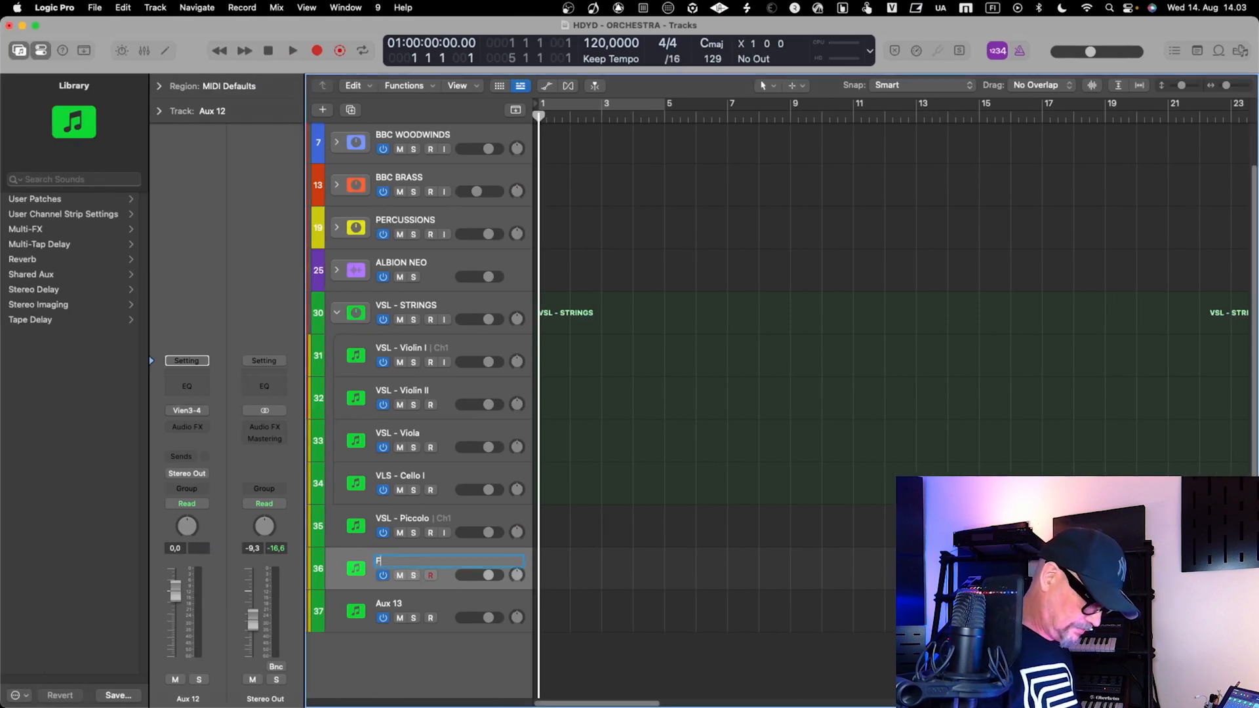
type("VSL - ")
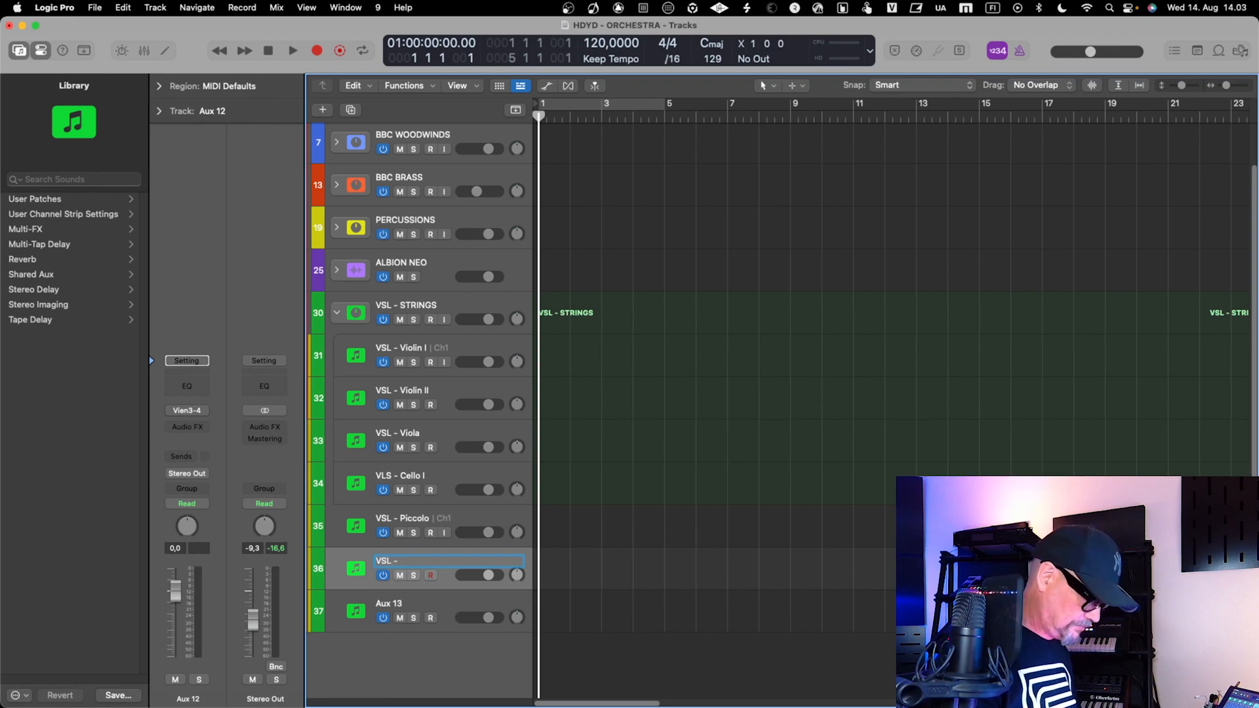
type("Flute")
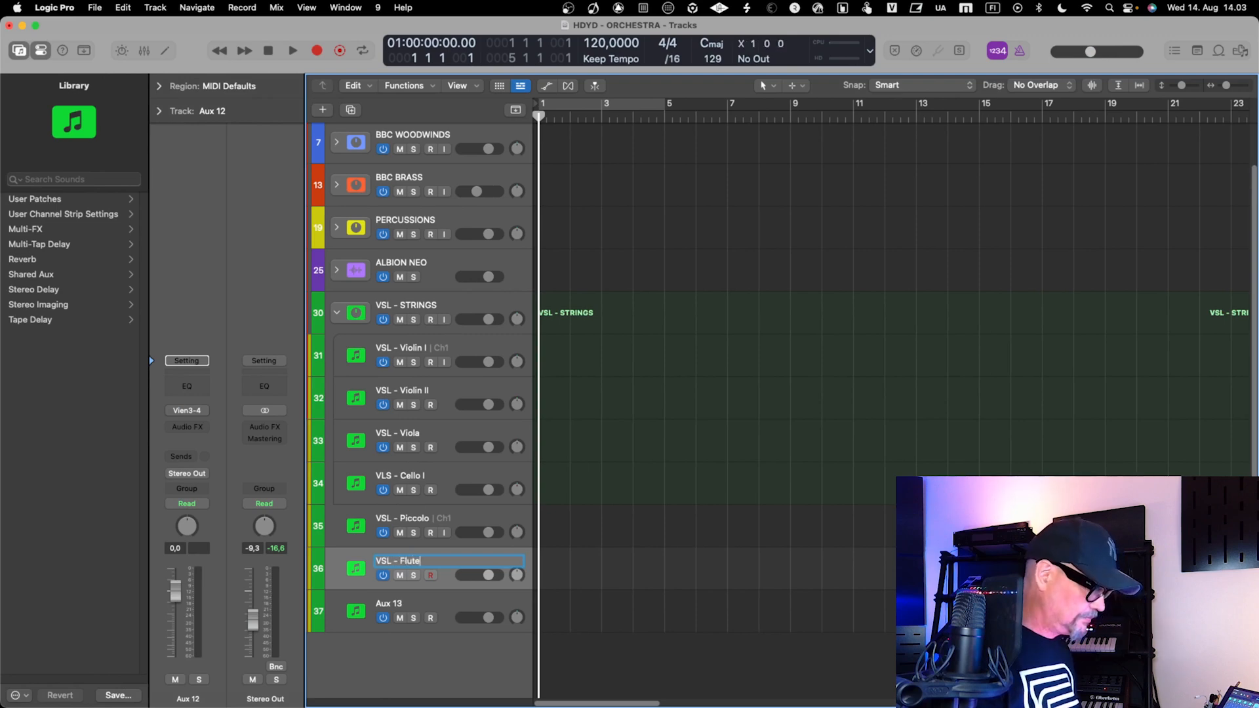
type(" I")
key("Return")
Rename the Aux 13 track as VSL - Flute II
double_click(403, 602)
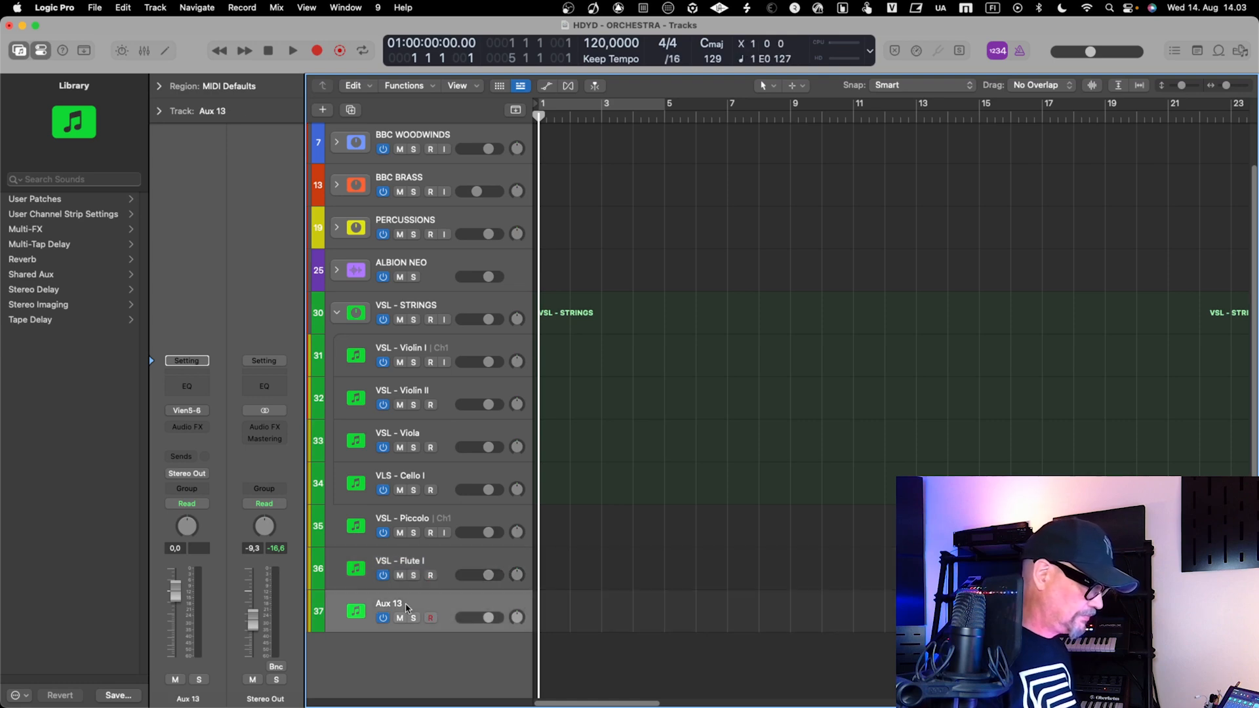
type("V")
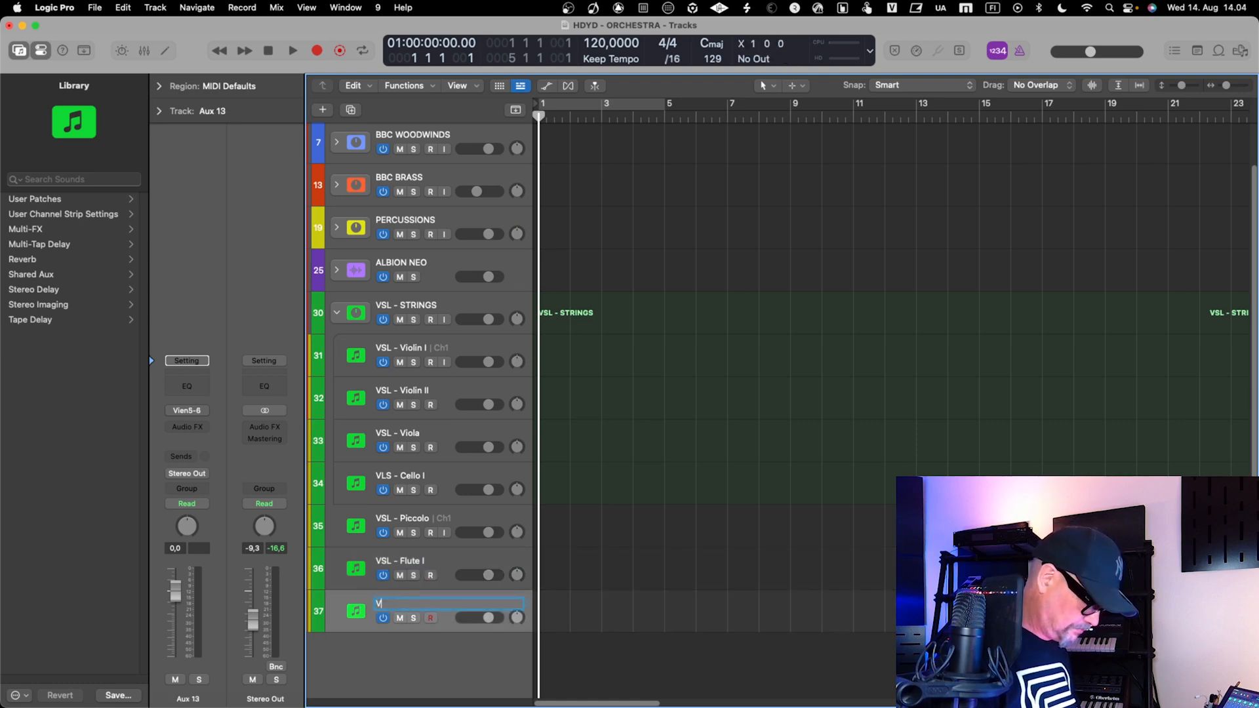
type("SL -")
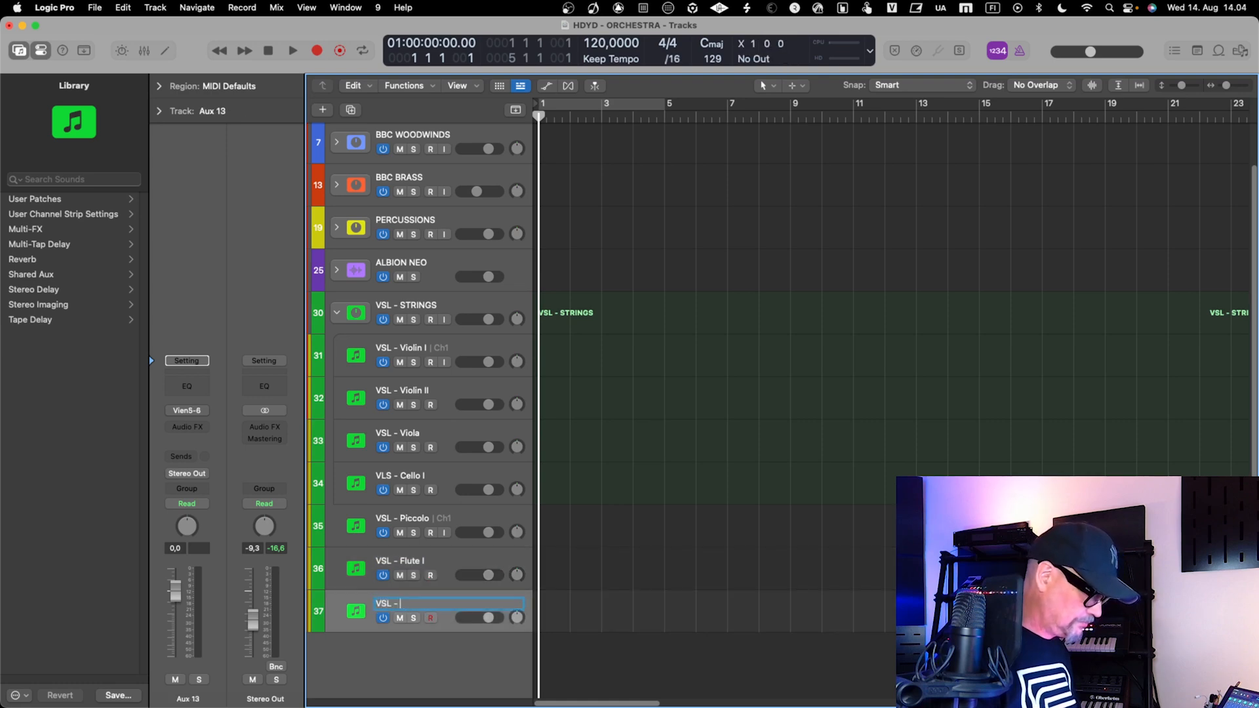
type(" Flute II")
key("Return")
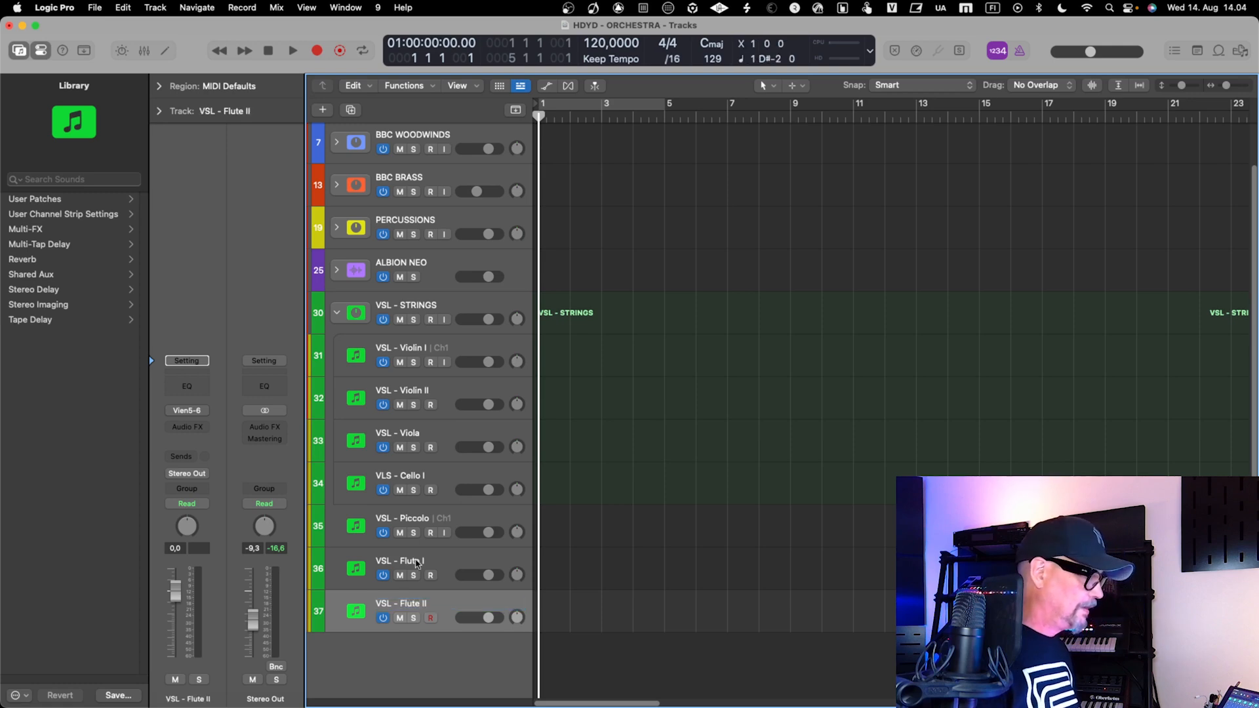
Group the VSL - Piccolo, VSL - Flute I and VSL - Flute II tracks into a summing stack
left_click(431, 513)
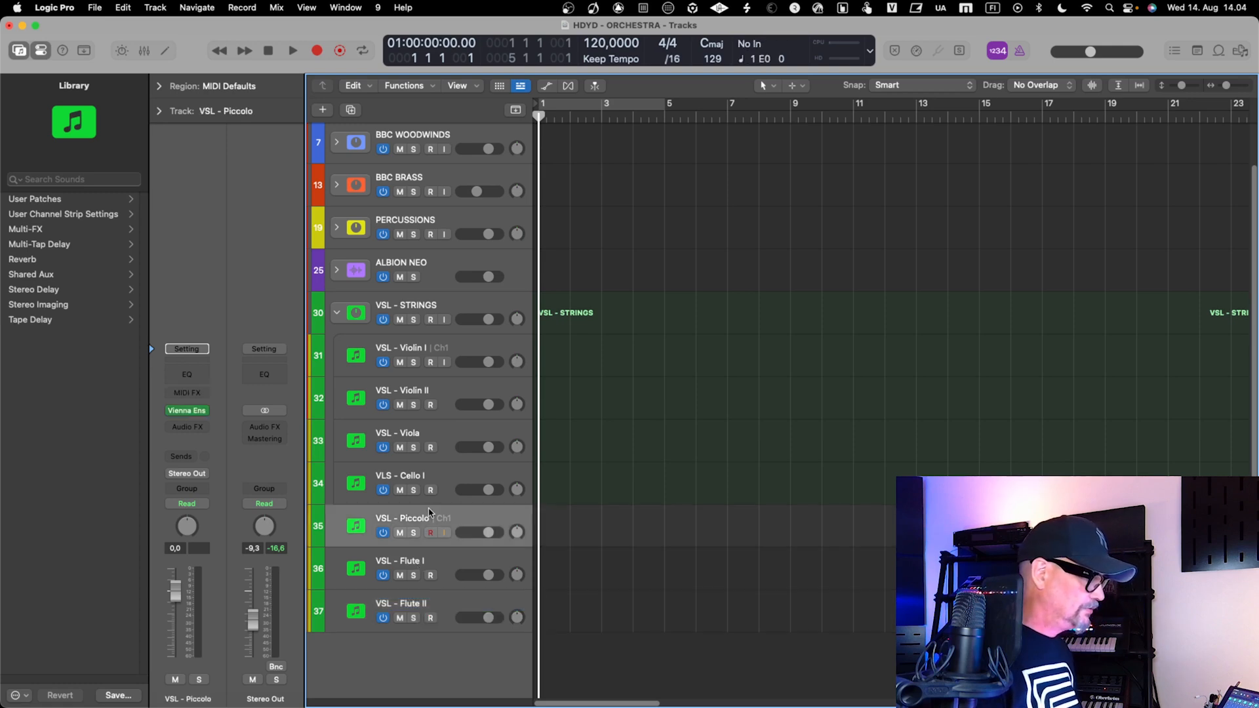
left_click(445, 612, "shift")
right_click(446, 612)
left_click(534, 509)
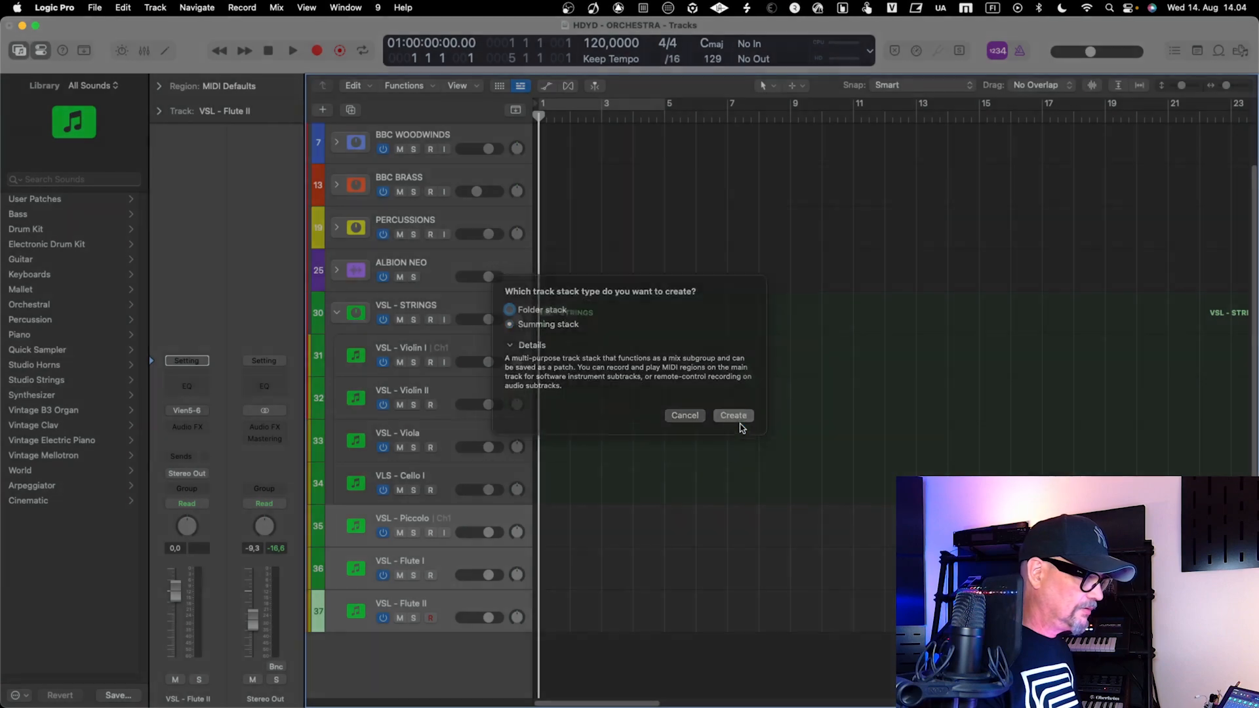
left_click(733, 423)
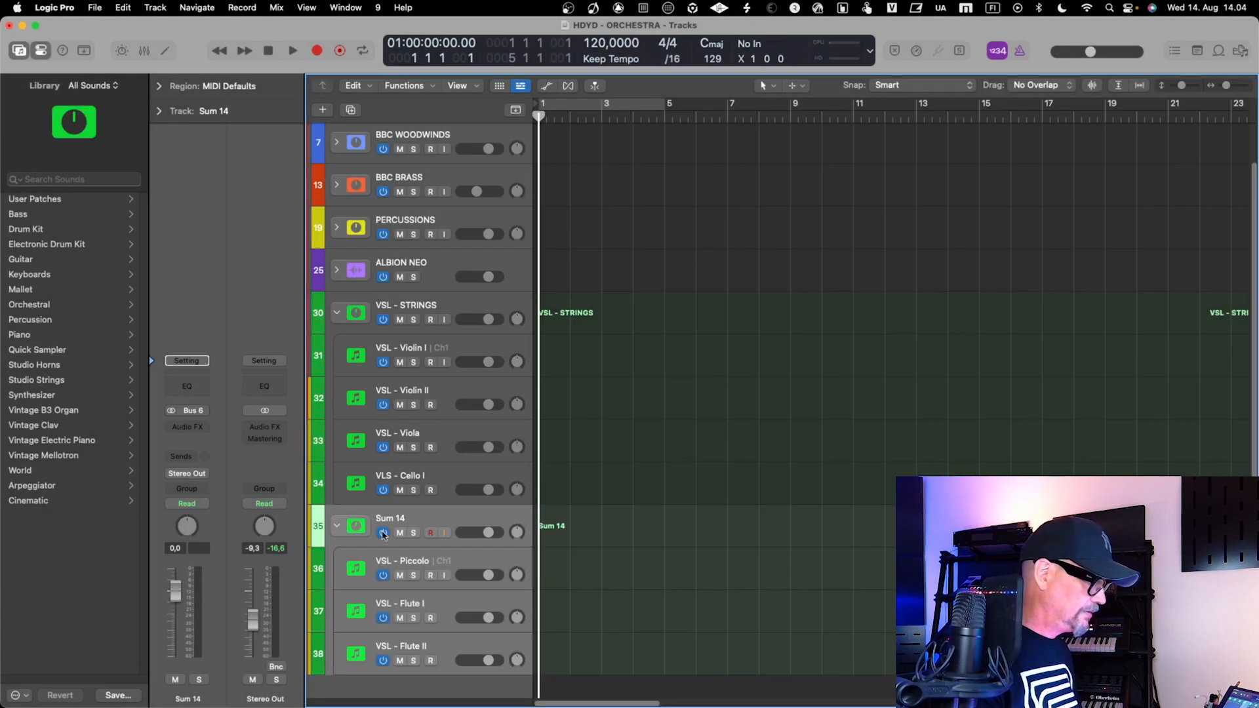
Rename the new summing stack as VSL - WOODWINDS
double_click(398, 520)
type("VSL - WOOD")
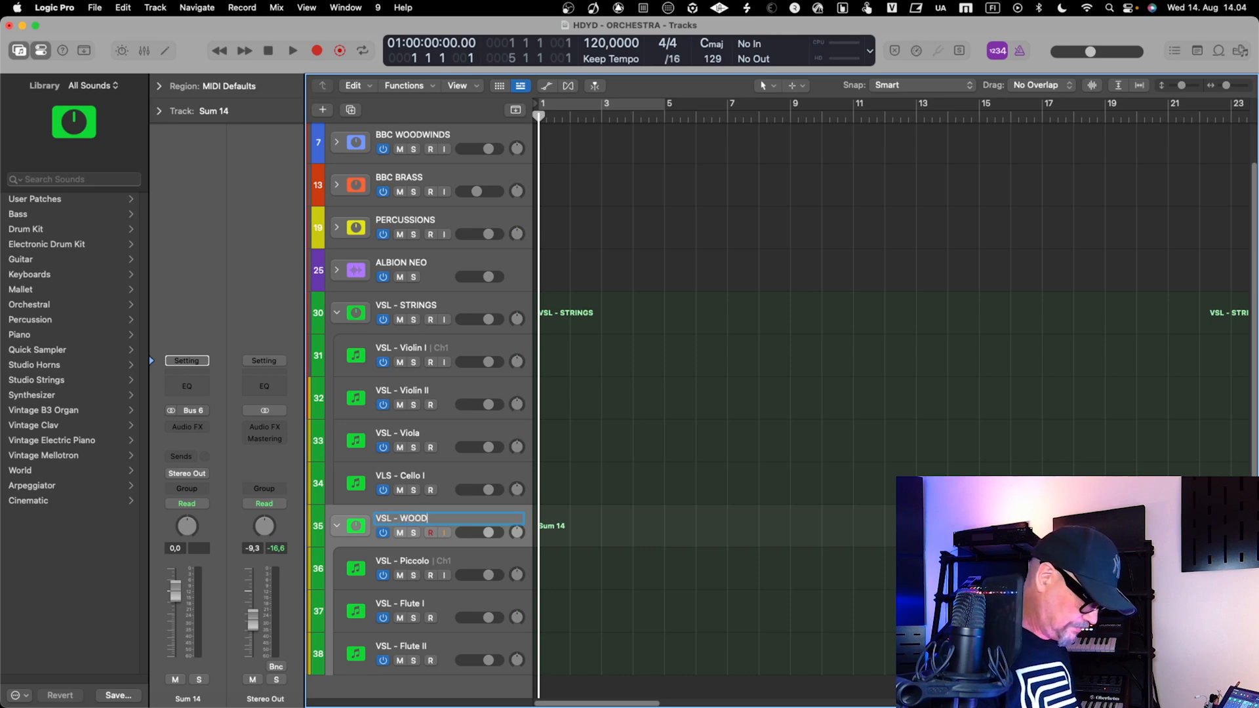
type("WINDS")
key("Return")
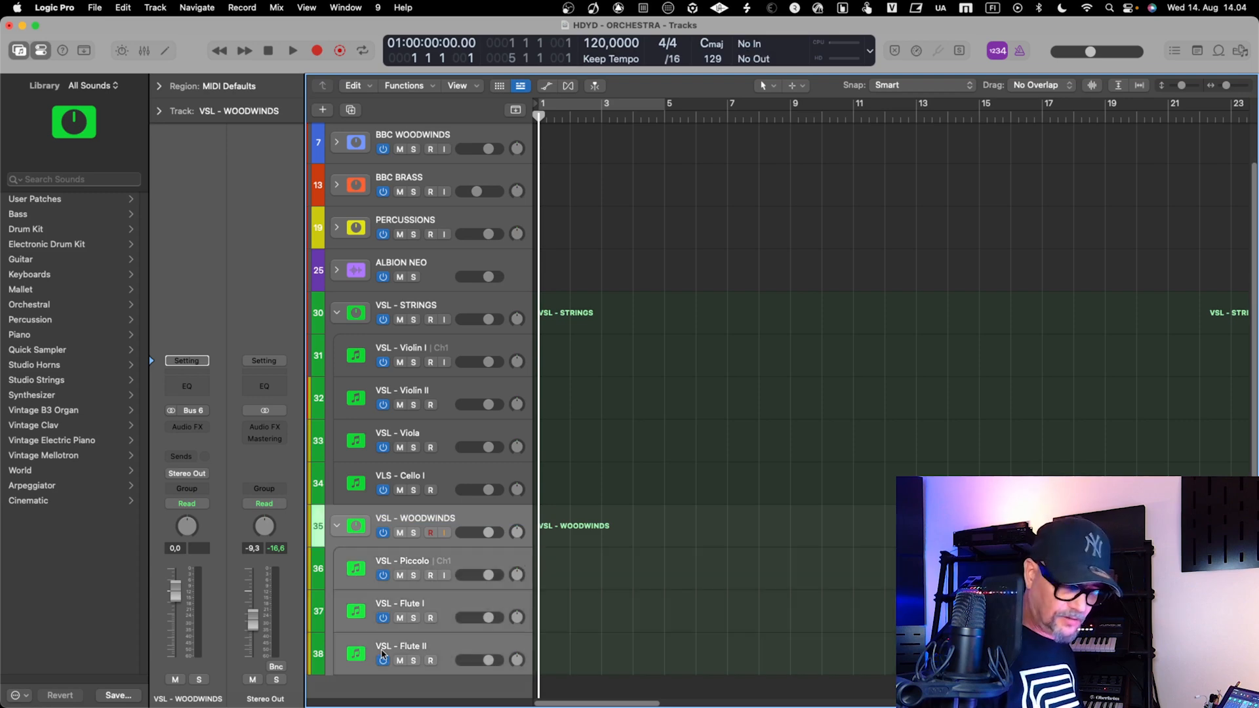
Color the VSL - WOODWINDS stack and its three subtracks blue, and select the VSL - Viola track
key("alt+c")
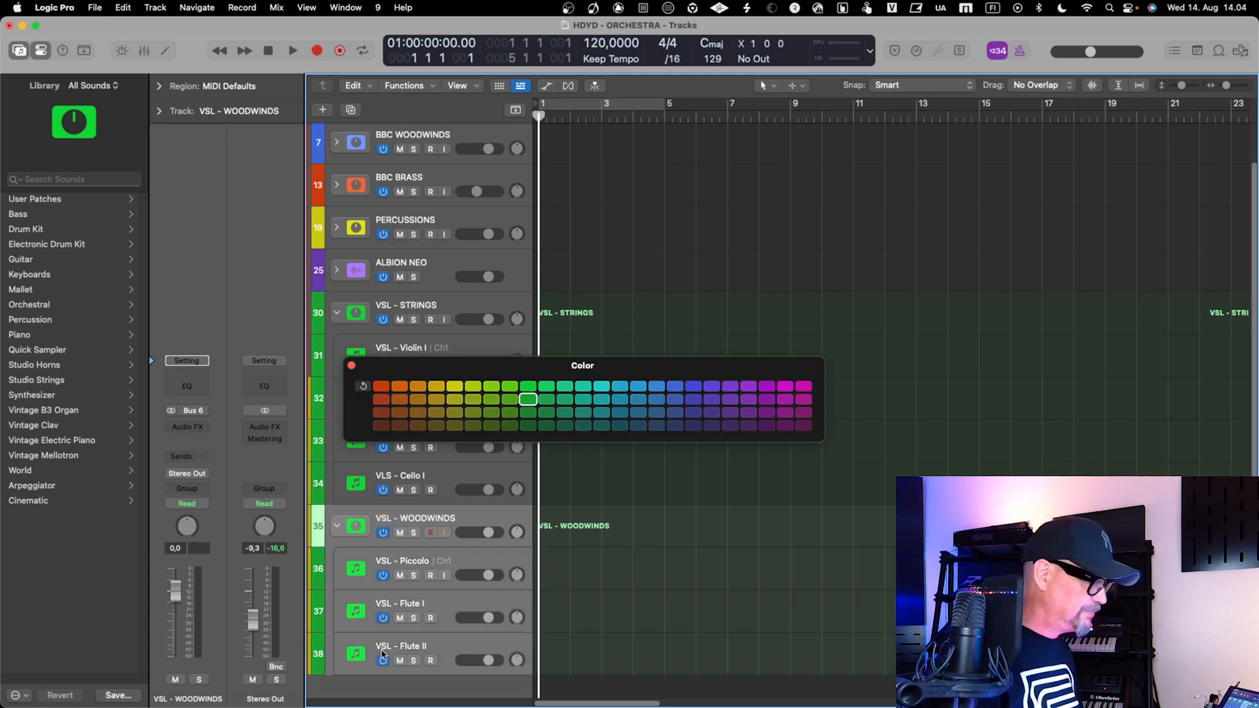
left_click(657, 388)
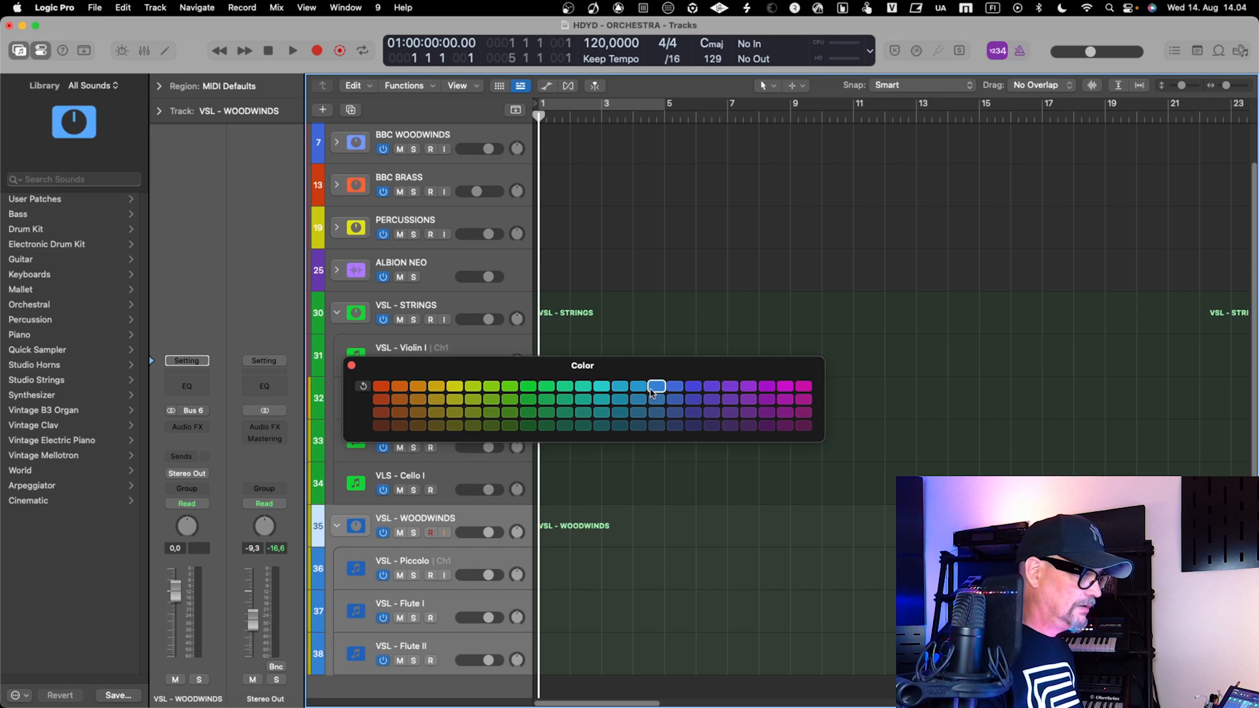
left_click(674, 389)
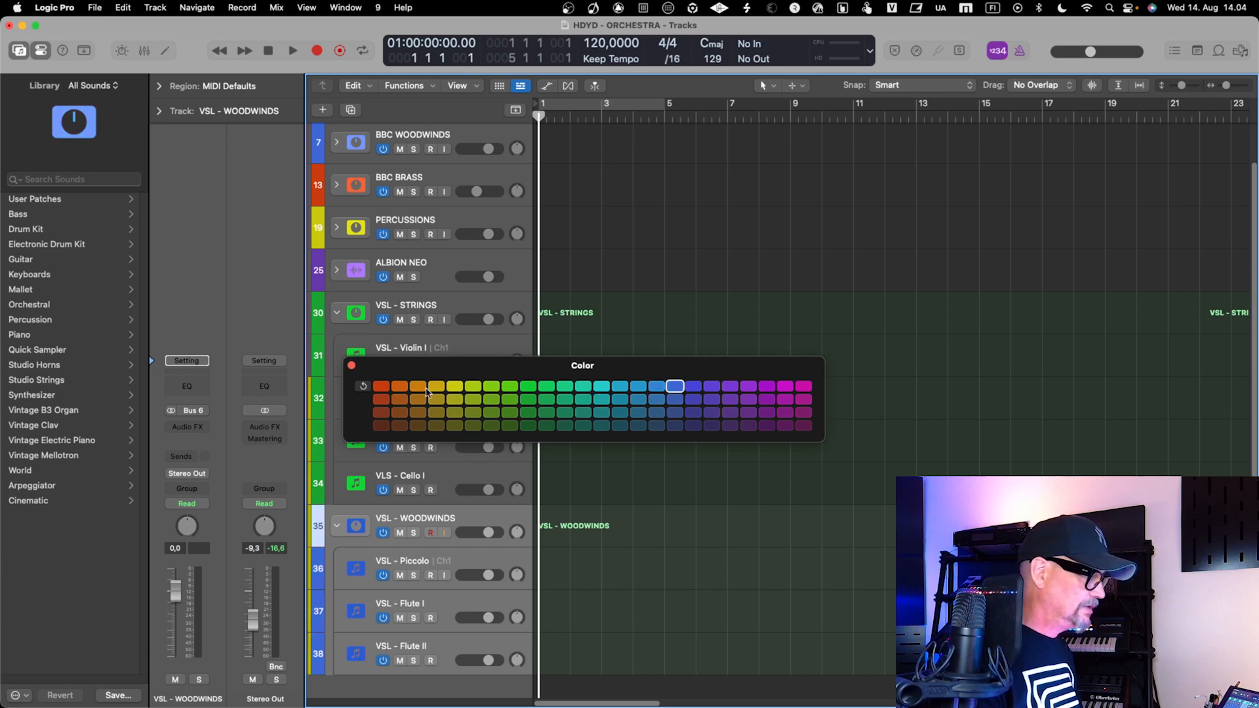
left_click(353, 366)
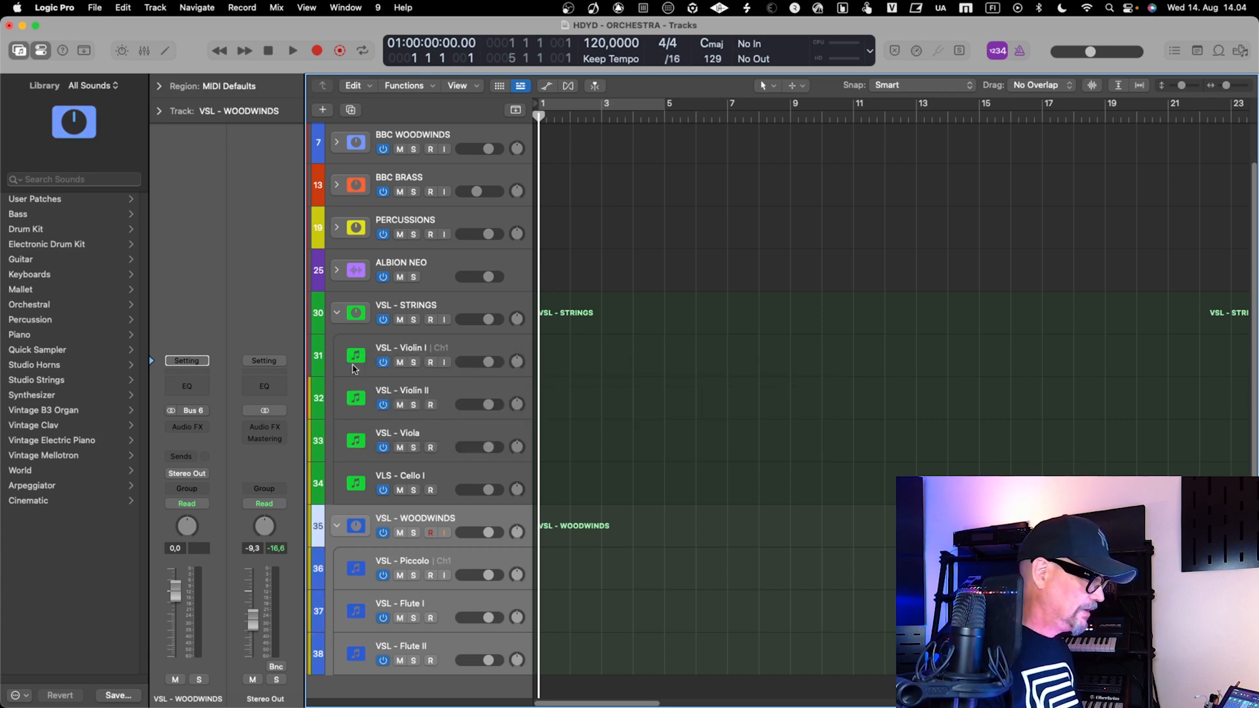
left_click(351, 449)
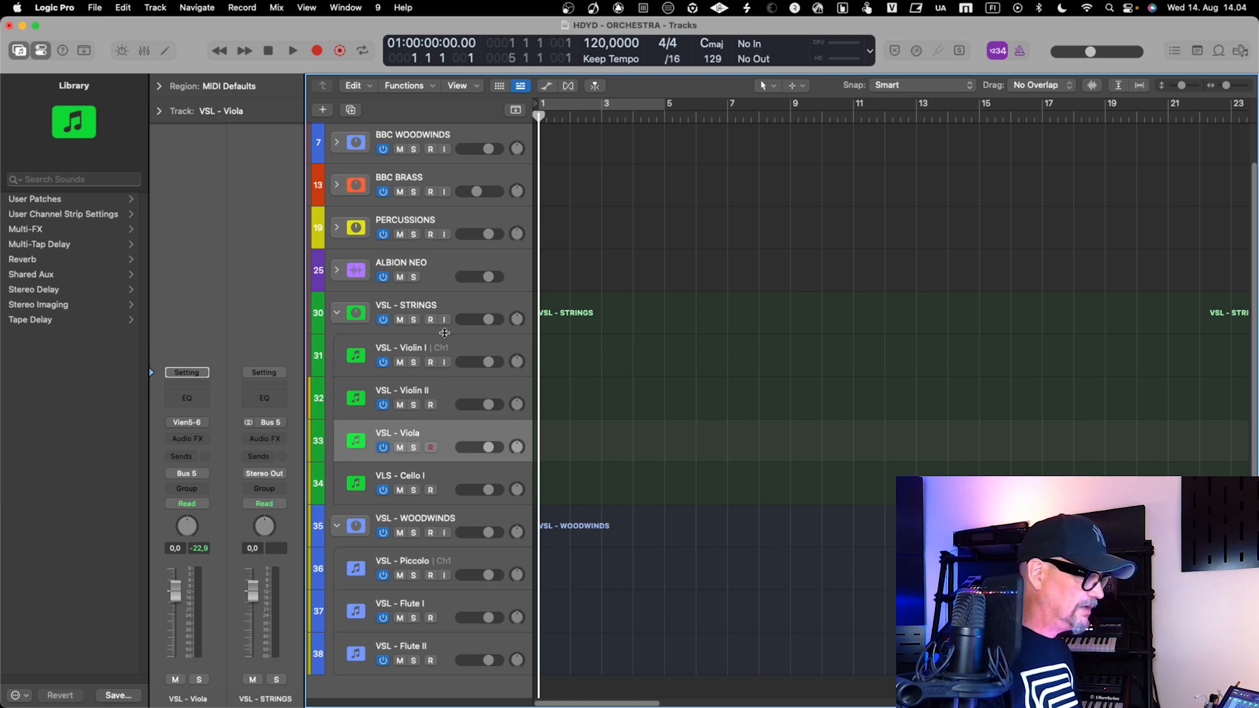
Audition the Piccolo, Flute I and Flute II tracks, setting the Piccolo volume to 0.0 dB and the Flute II volume to 0.7 dB
left_click(443, 572)
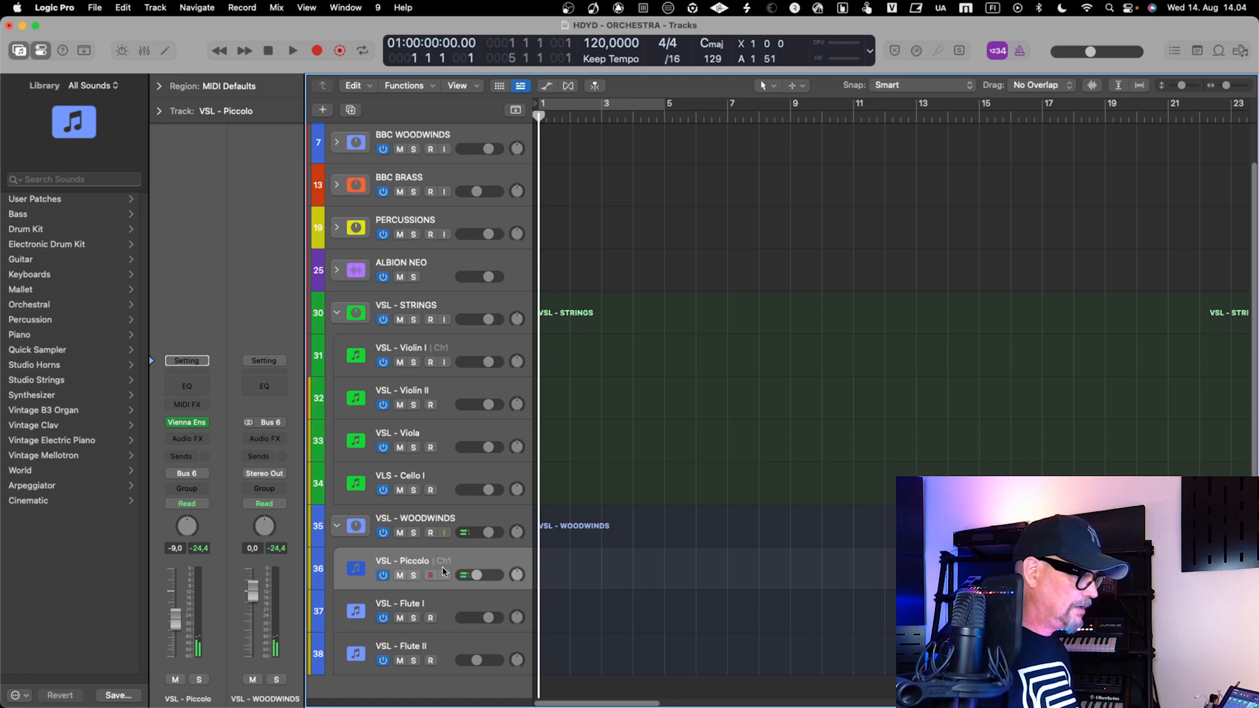
left_click_drag(477, 577, 488, 577)
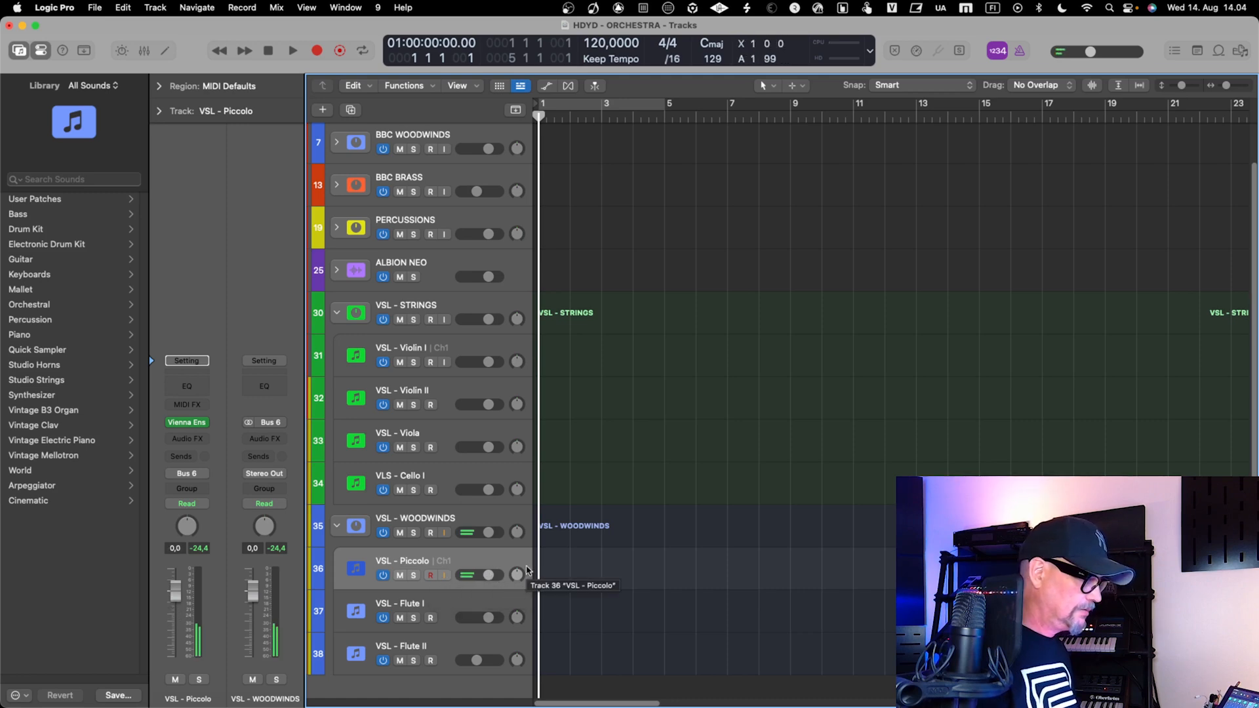
key("Down")
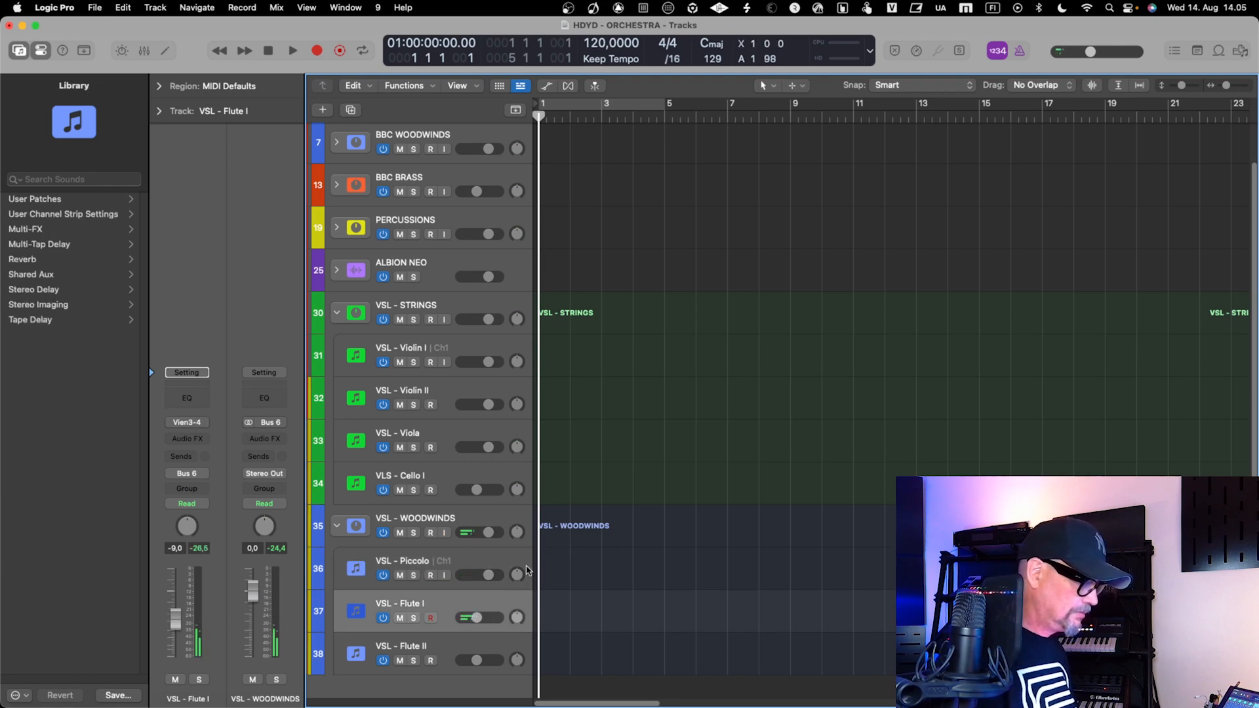
key("Down")
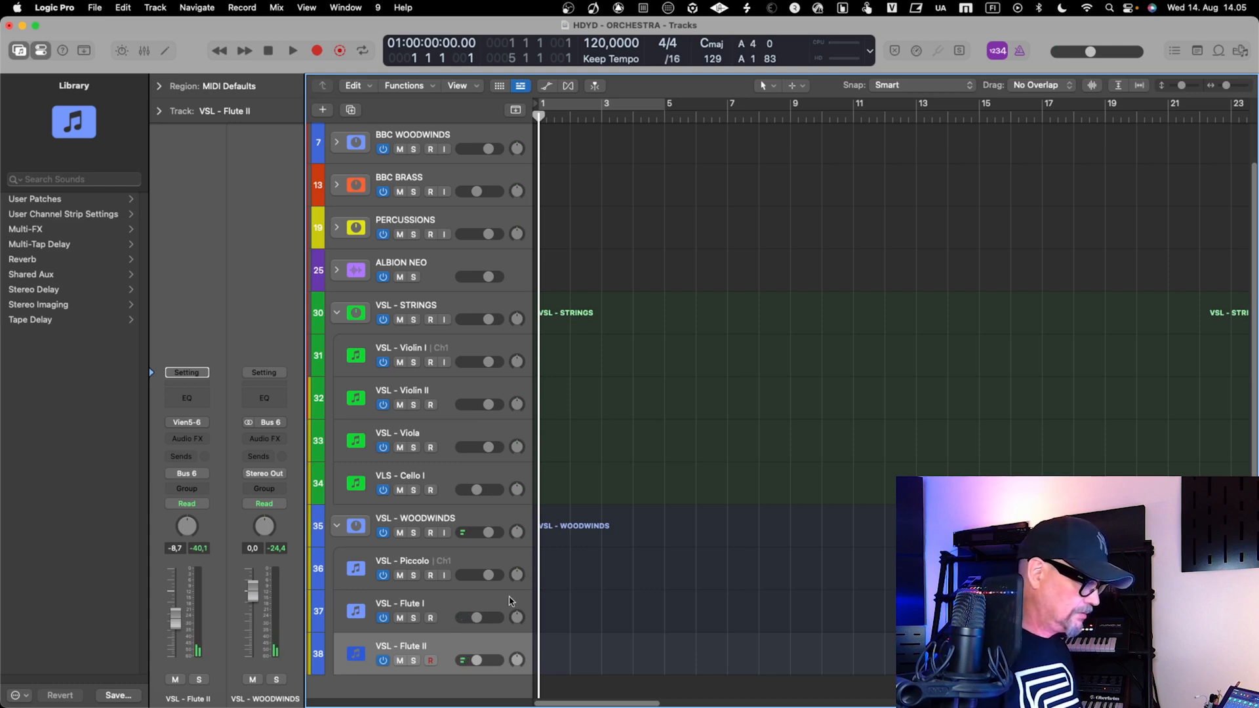
left_click_drag(478, 660, 490, 660)
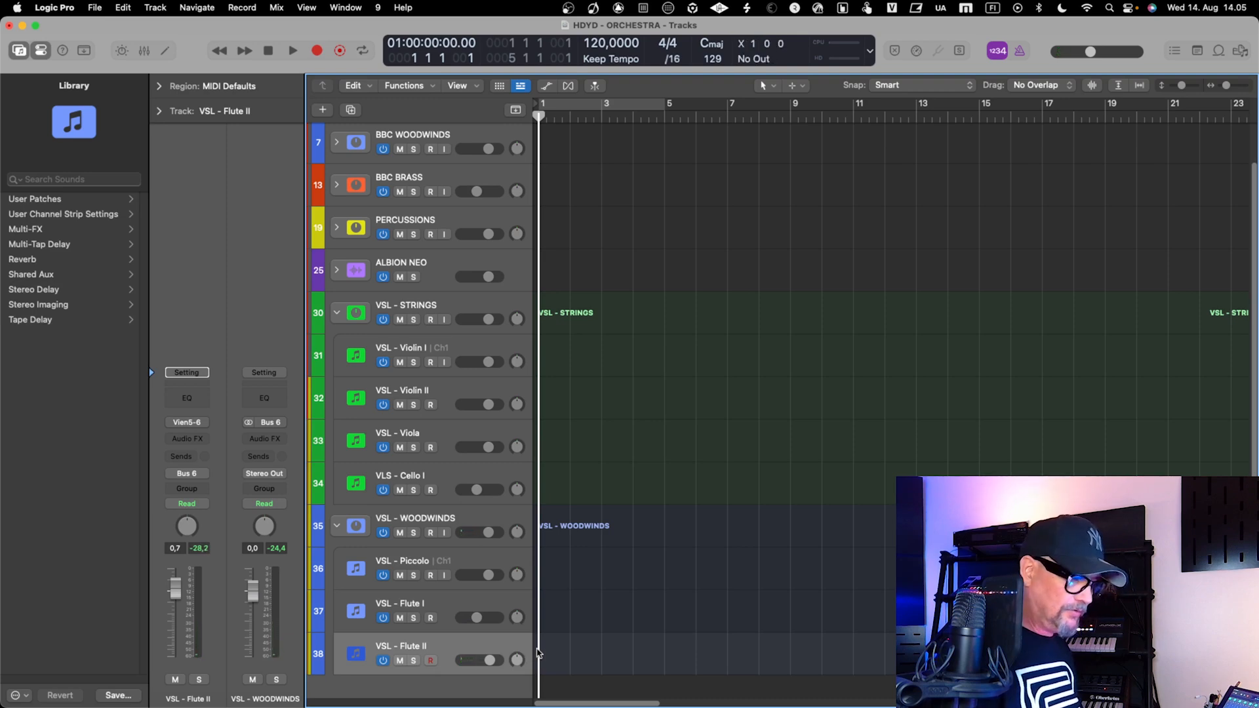
Check the WOODWINDS mixer in Vienna Ensemble Pro, and collapse the VSL - WOODWINDS and VSL - STRINGS stacks in Logic Pro
key("ctrl+Right")
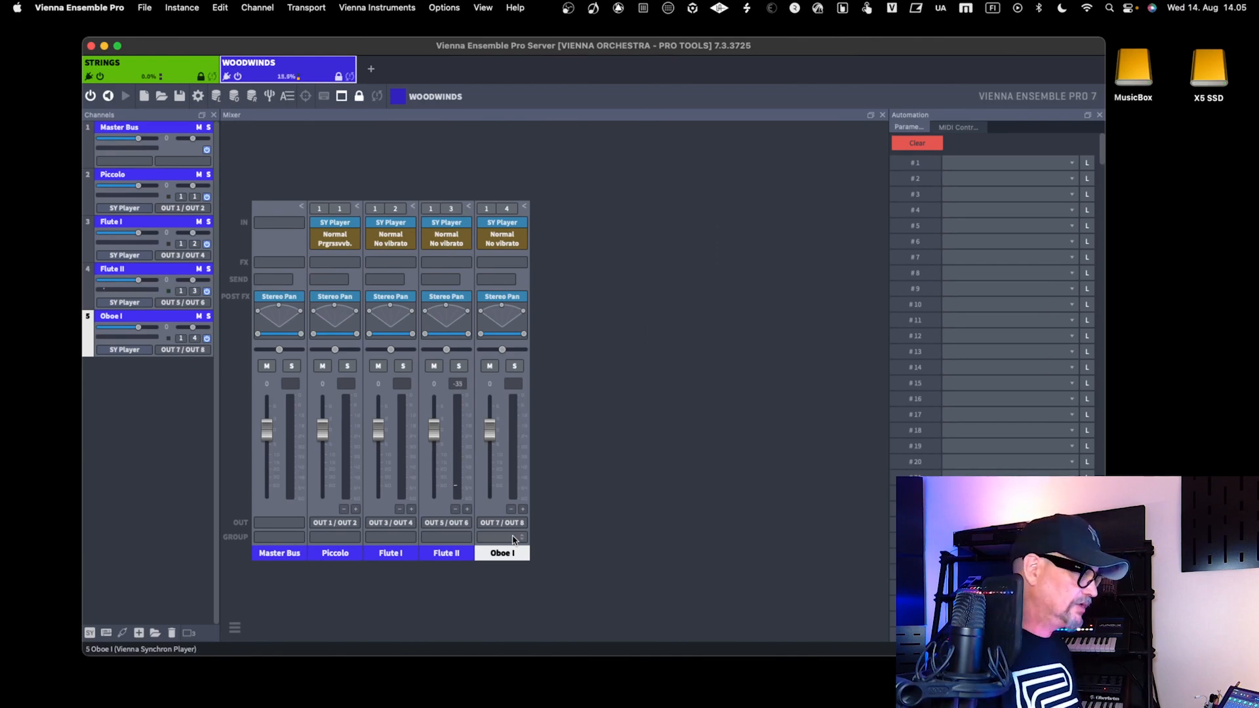
key("super+Tab")
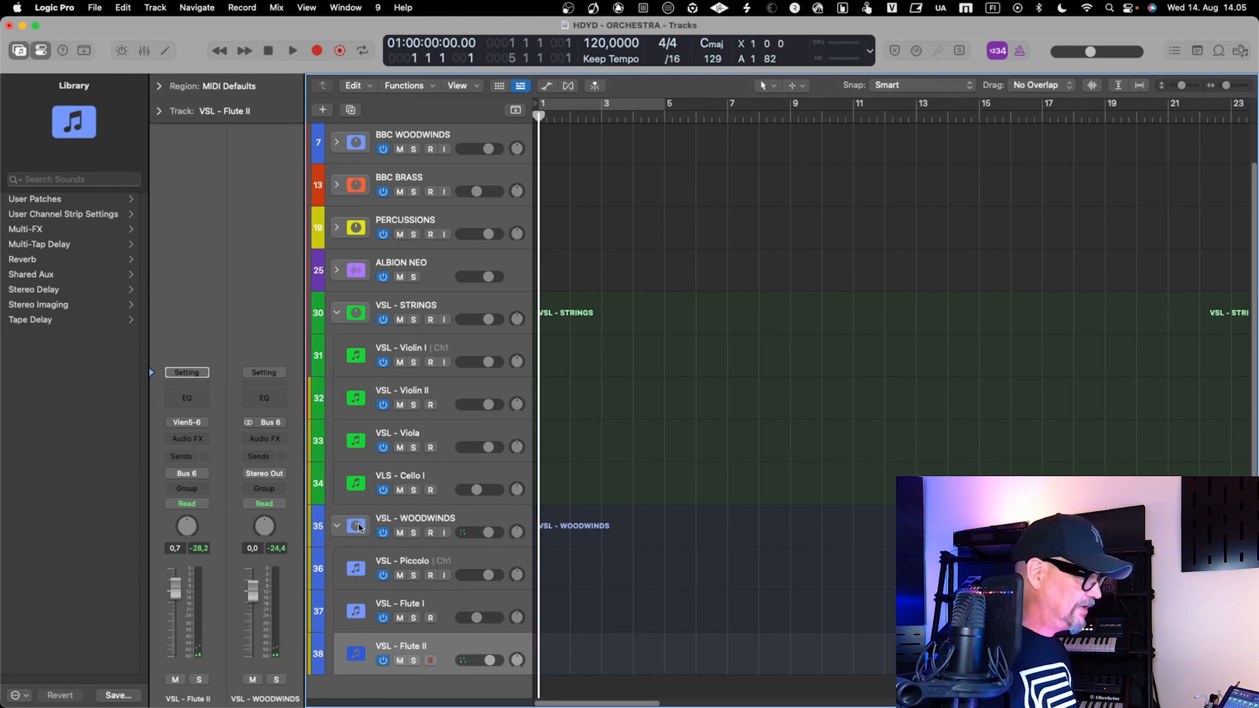
left_click(337, 529)
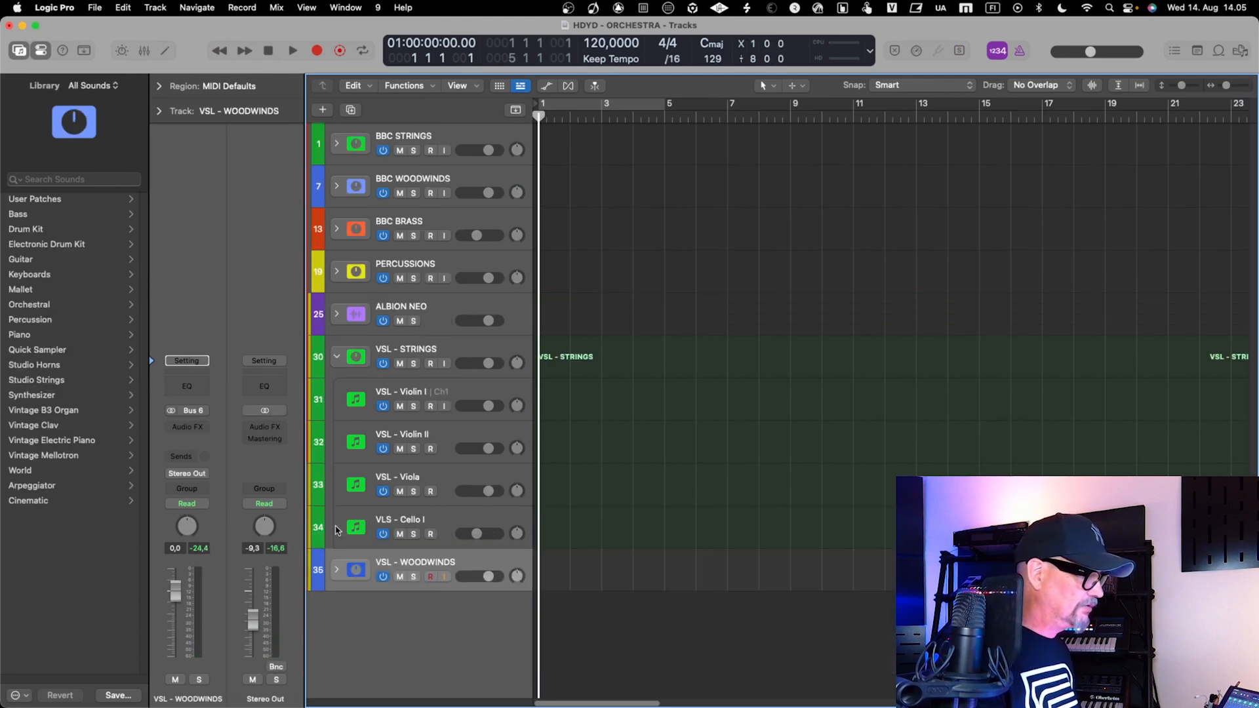
left_click(336, 357)
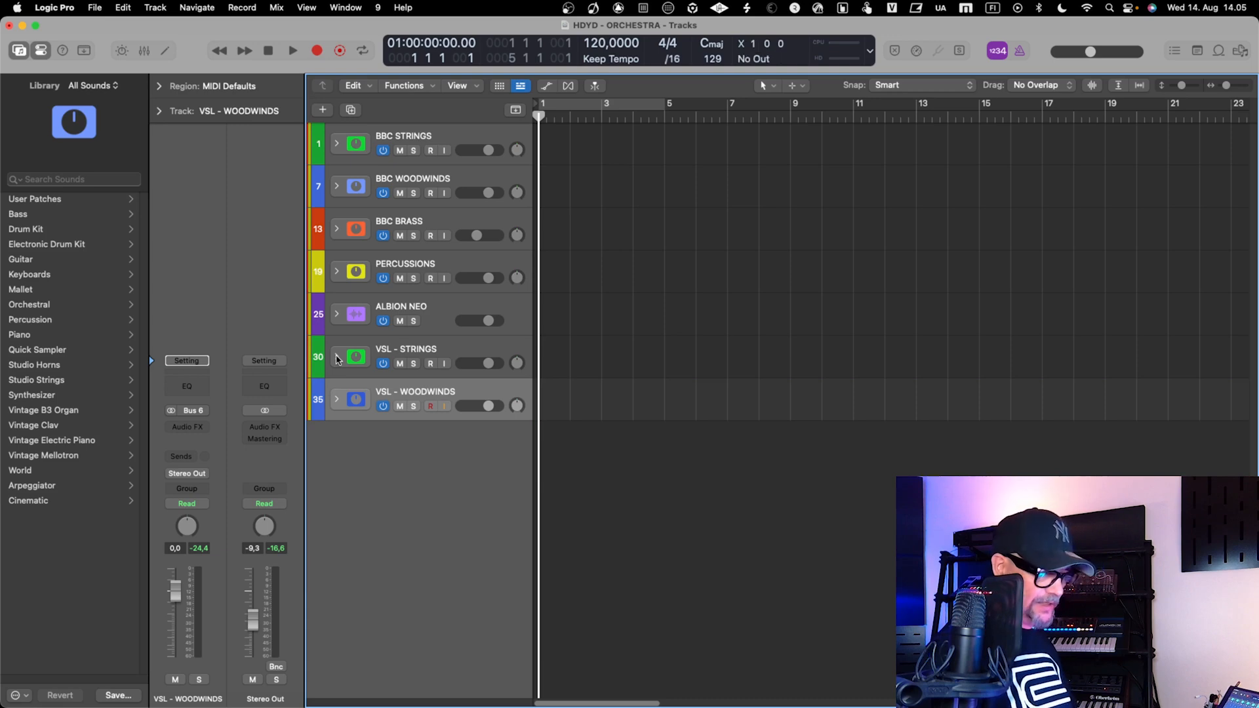
Compare the WOODWINDS channels in Vienna Ensemble Pro with the stacks in the Logic Pro track list and mixer
key("super+Tab")
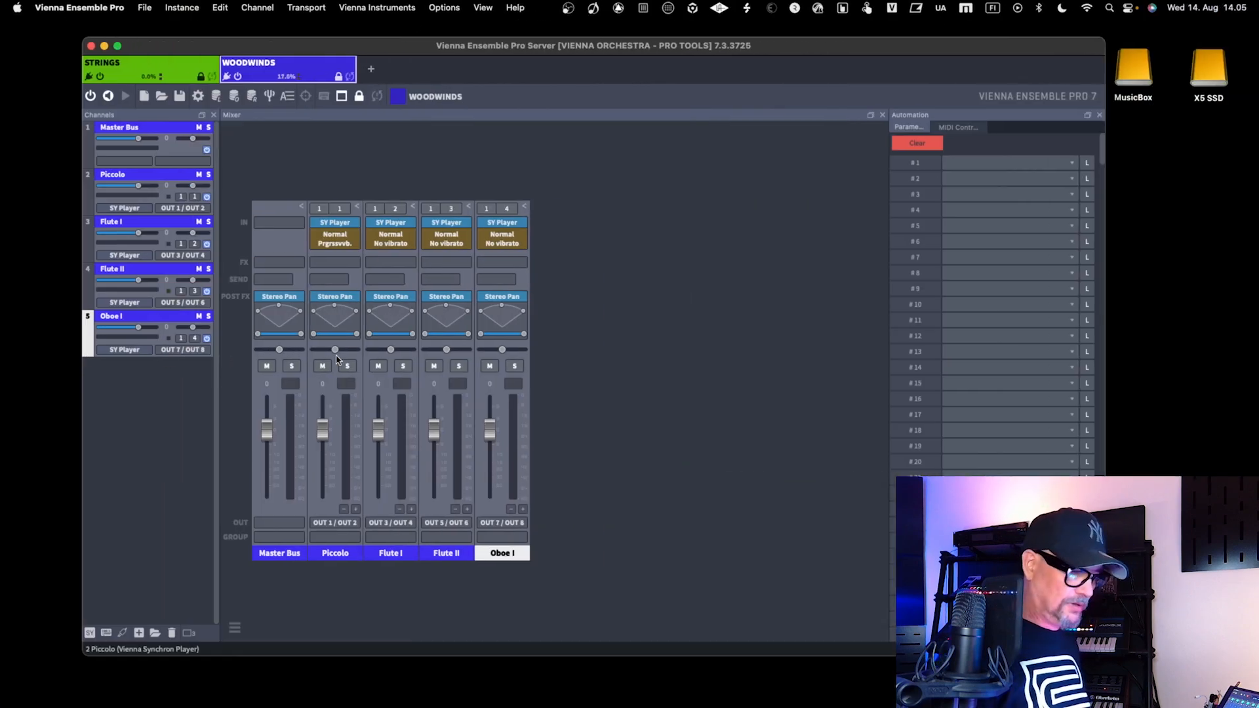
key("super+Tab")
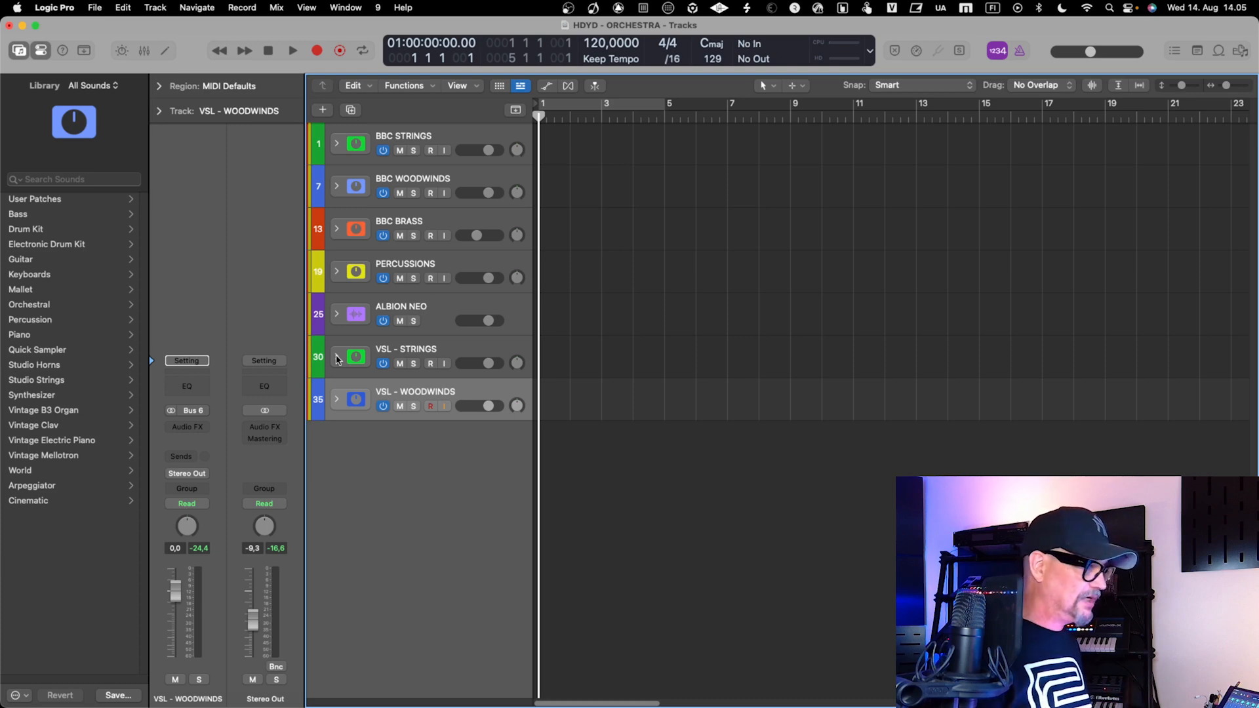
key("x")
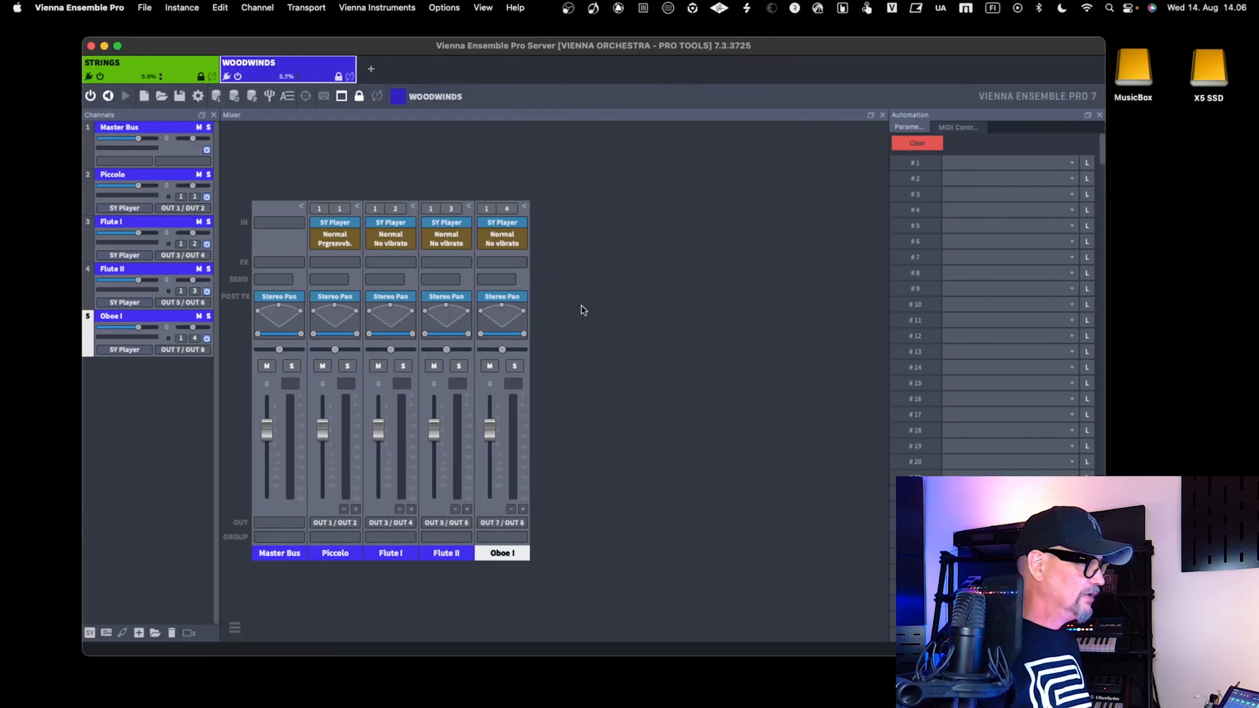
Insert FabFilter Pro-C 2 as an effect on the Oboe I channel in Vienna Ensemble Pro, and move its window clear of the channel strips
left_click(494, 263)
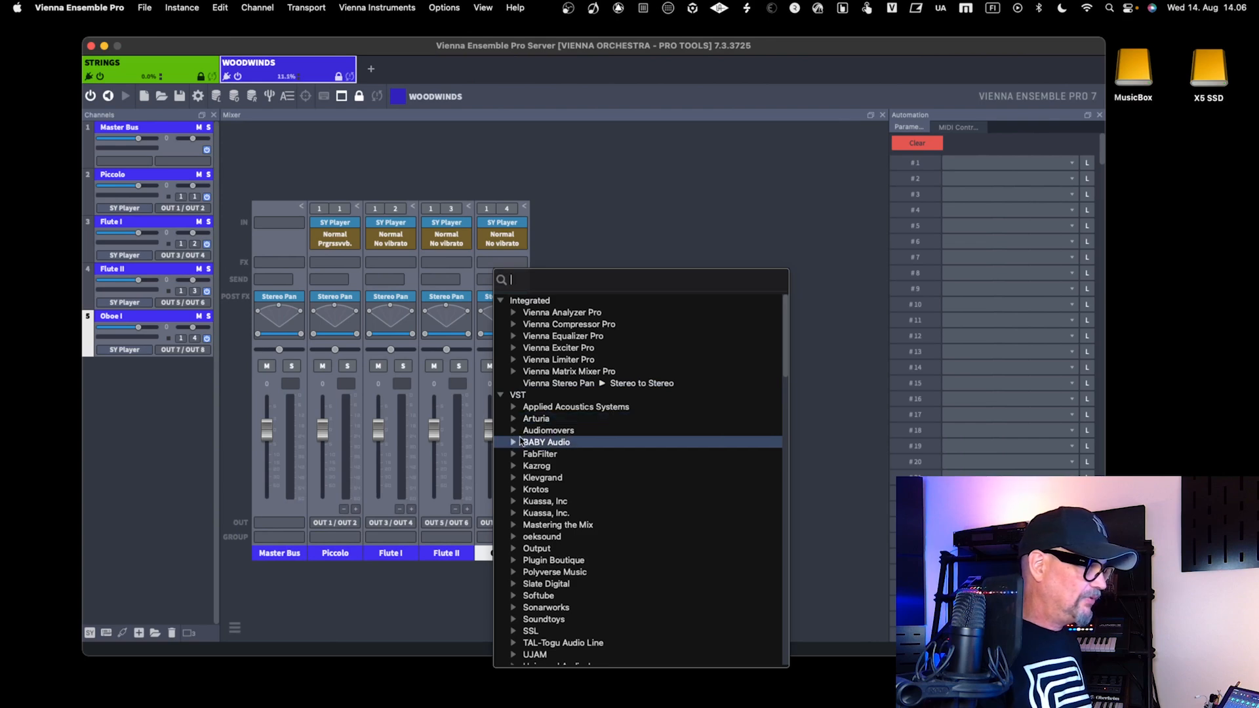
scroll(529, 587, "down", 5)
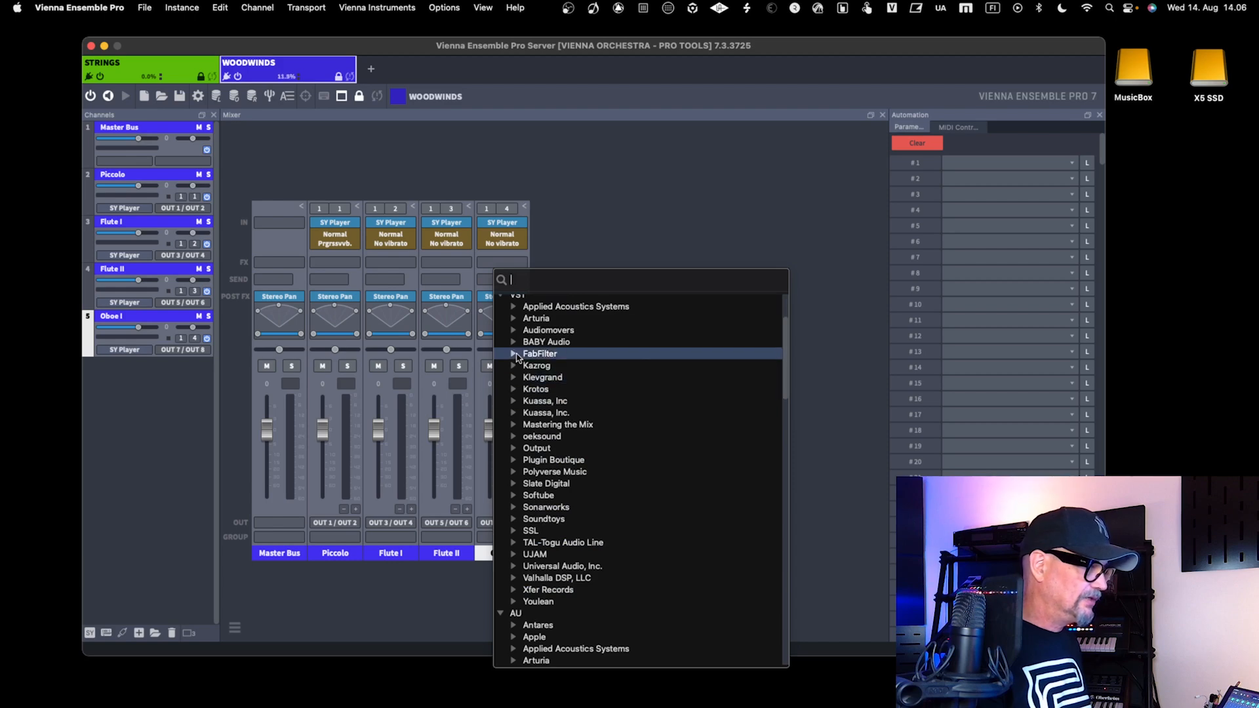
left_click(515, 355)
left_click(586, 368)
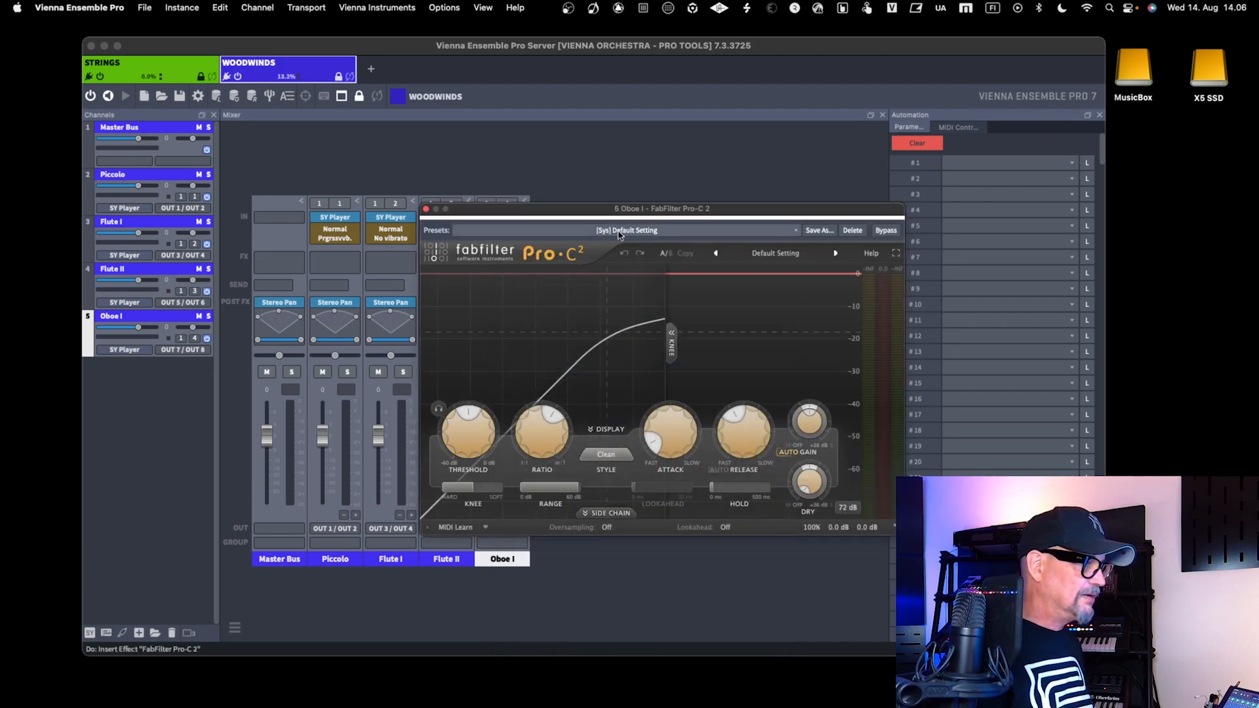
left_click_drag(620, 209, 769, 207)
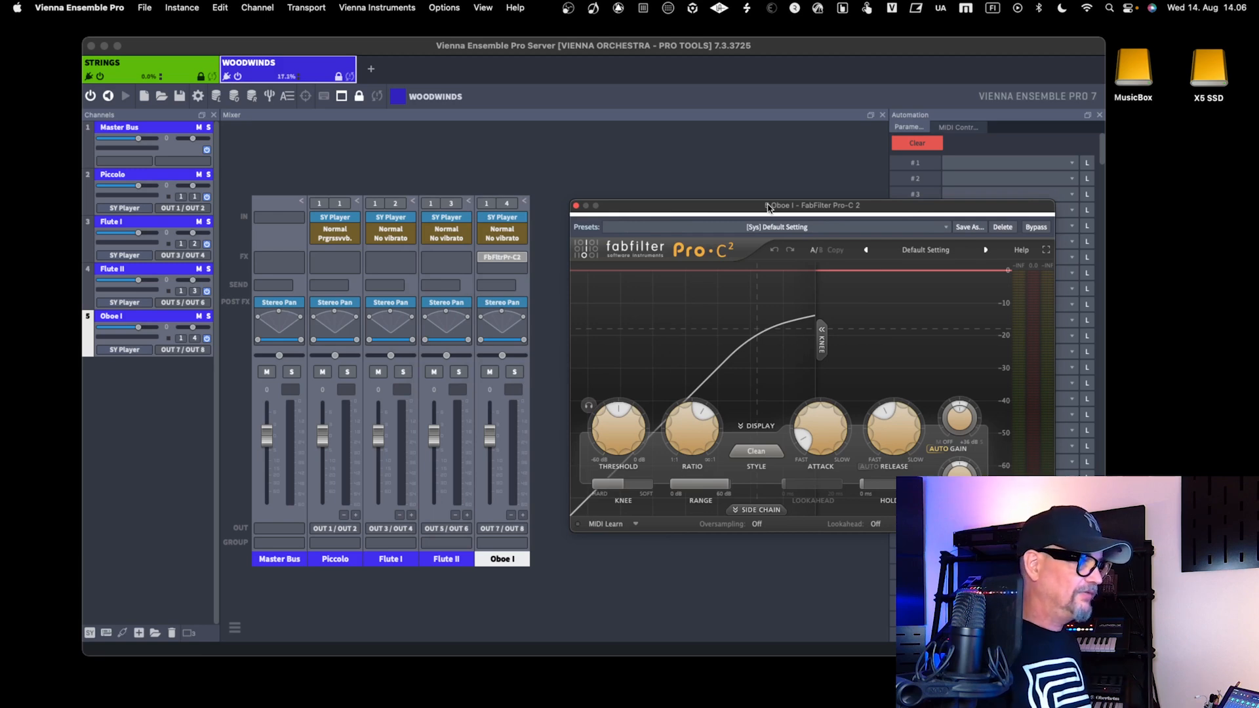
left_click_drag(768, 207, 733, 208)
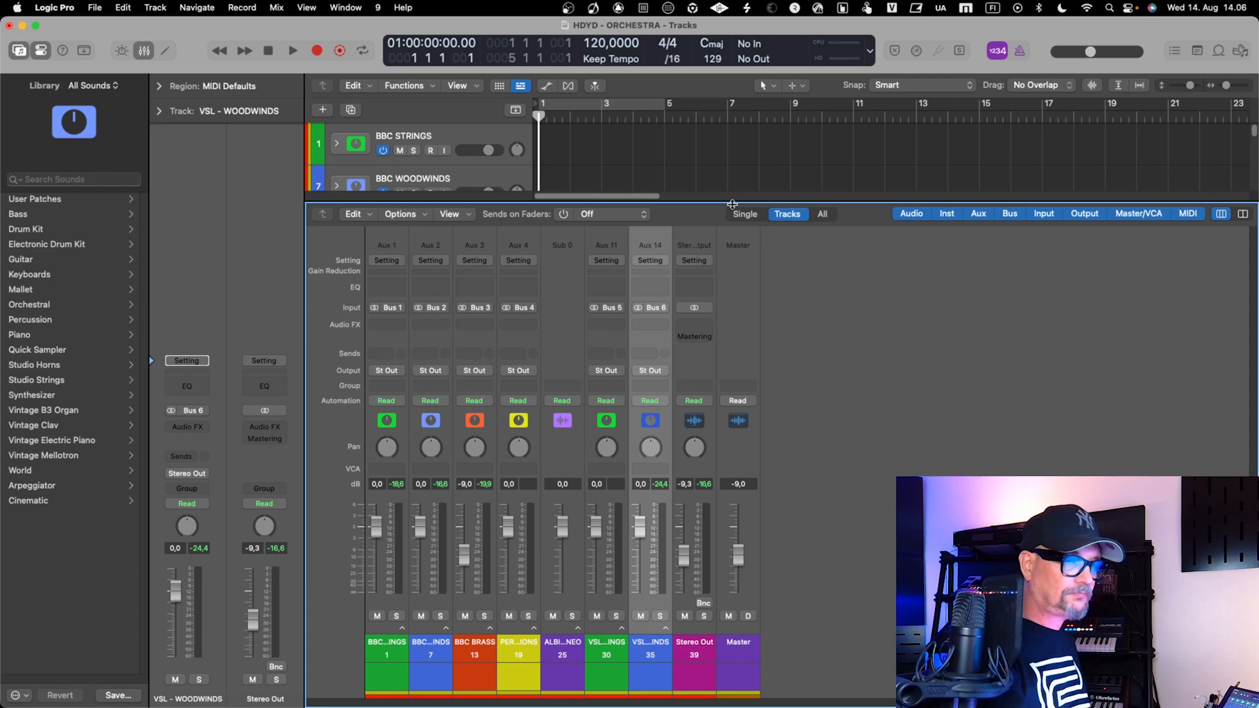
Hide the Logic Pro mixer and switch off the BBC WOODWINDS, BBC BRASS and ALBION NEO stacks
key("x")
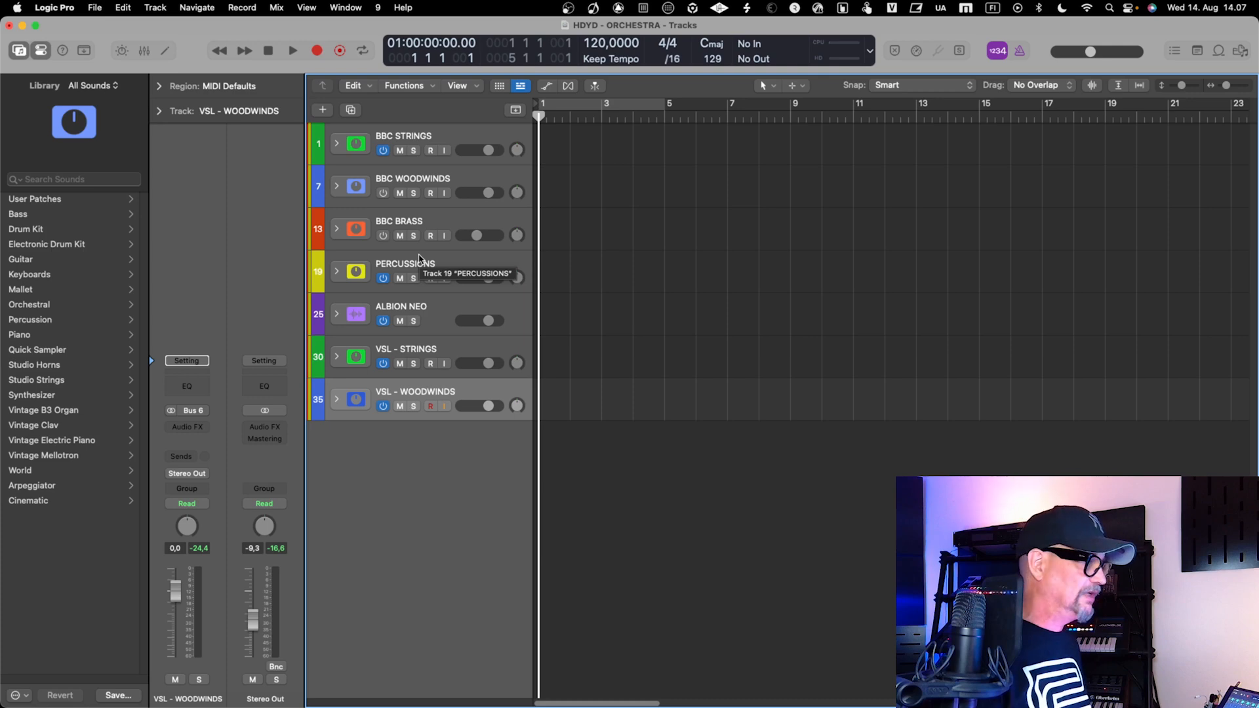
left_click(383, 322)
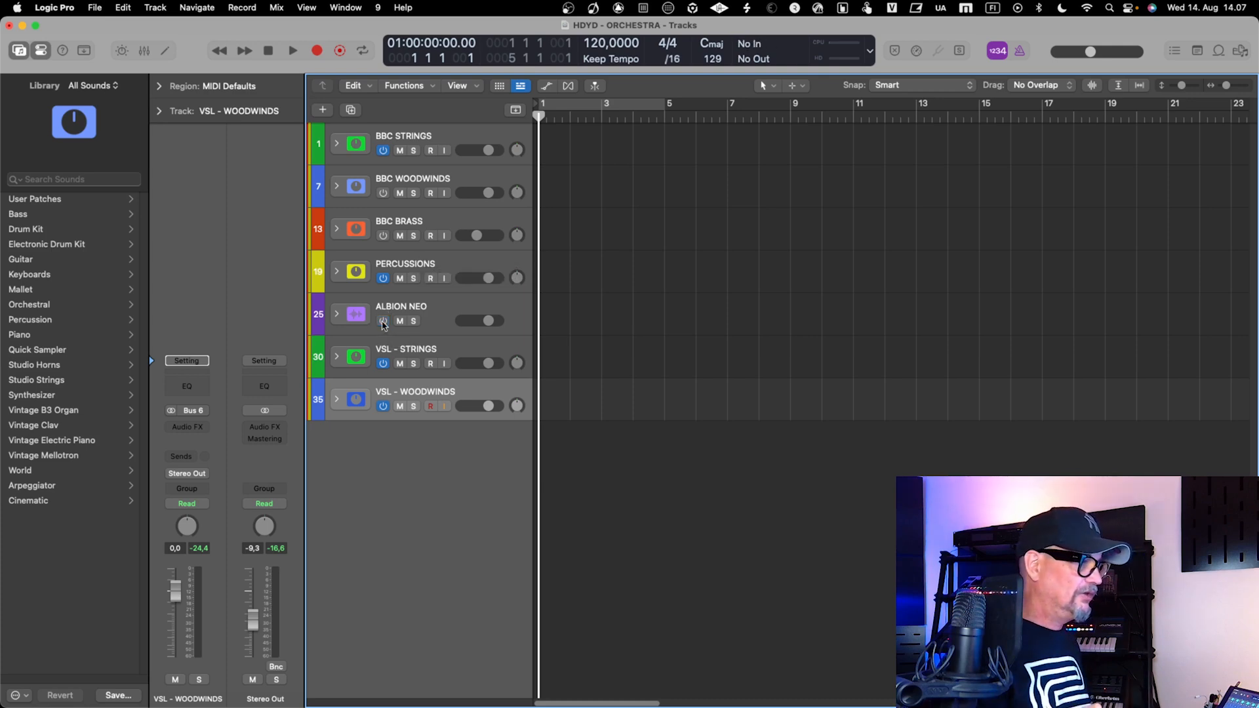
Expand the VSL - WOODWINDS stack and select its VSL - Piccolo track
left_click(433, 351)
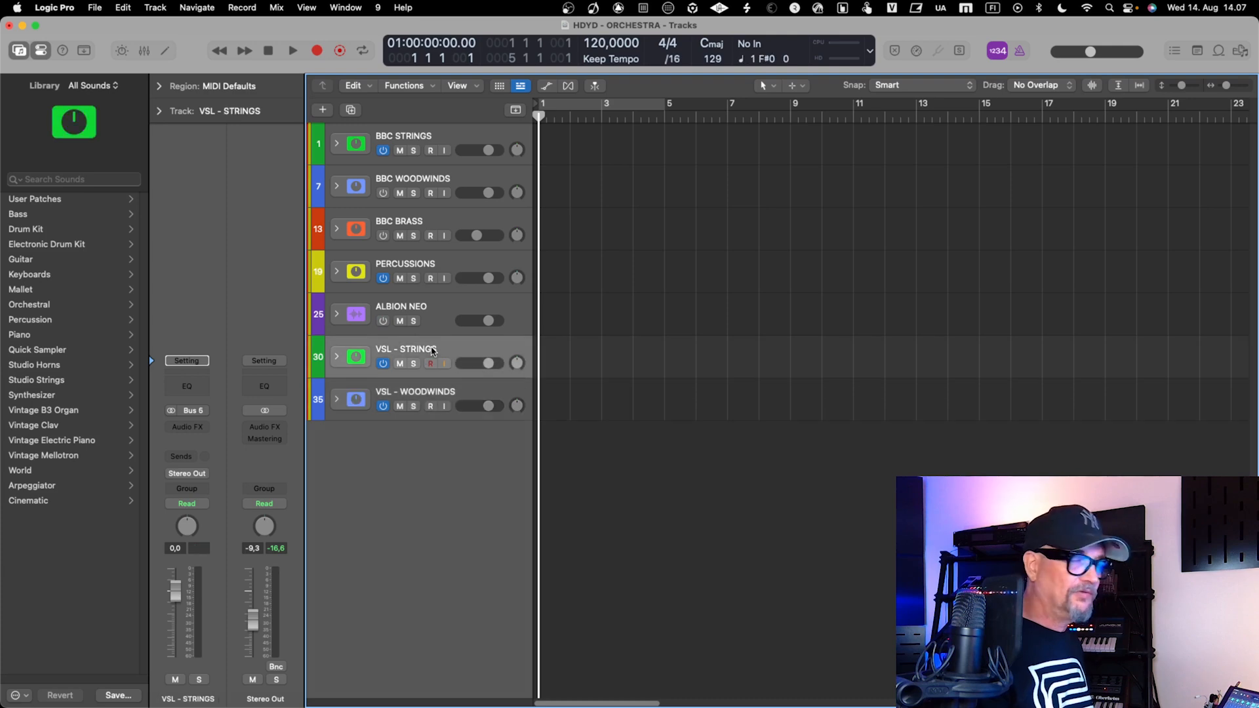
left_click(337, 400)
left_click(431, 441)
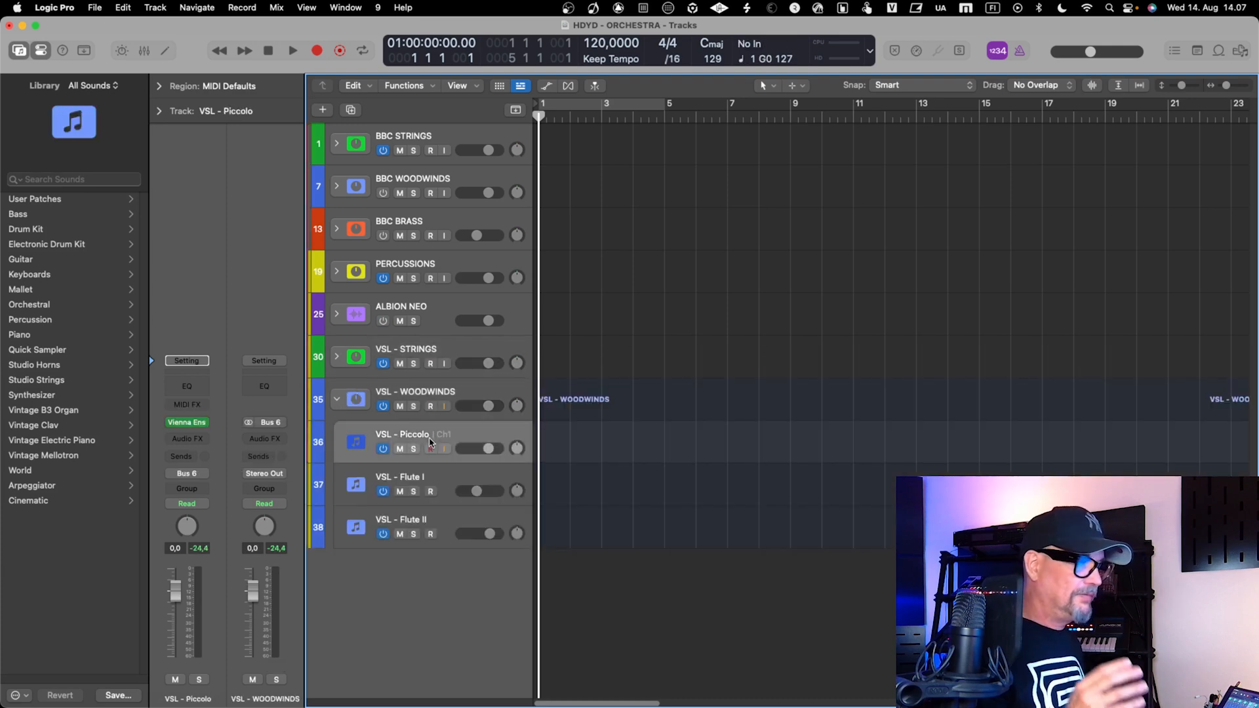